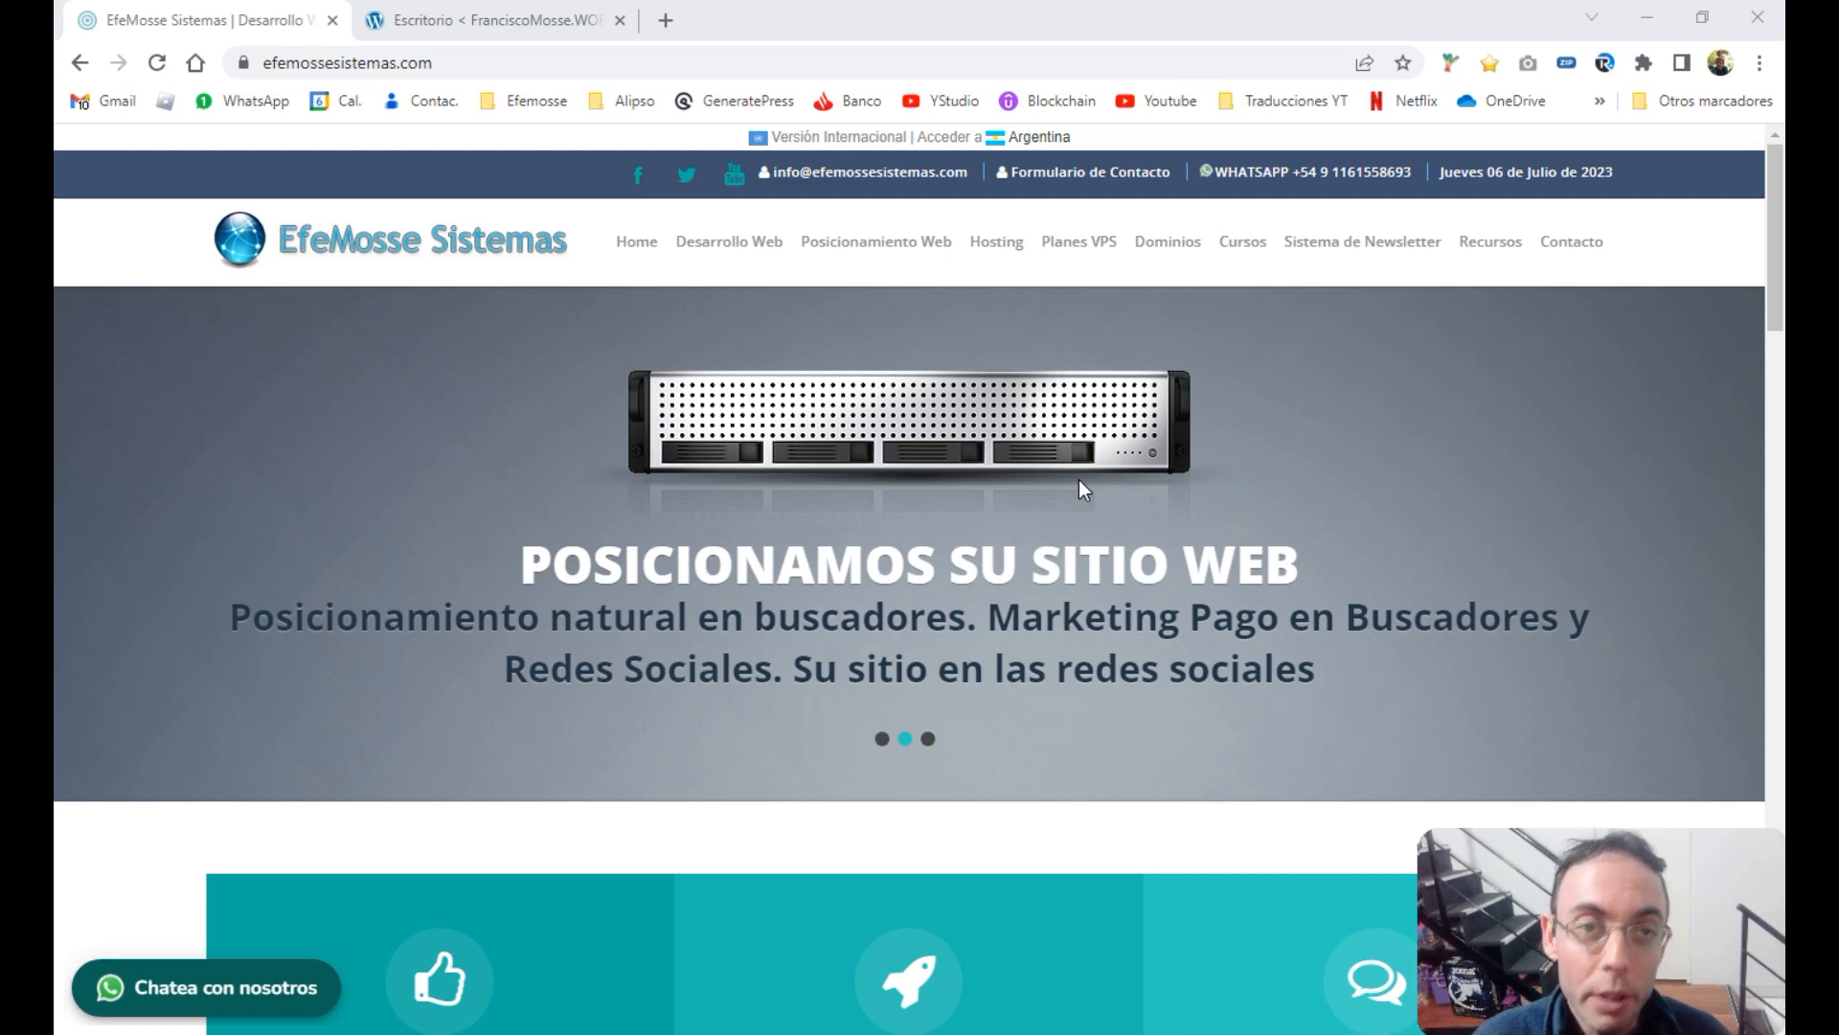
In the WordPress dashboard, open the page for adding new plugins and search for "woocommerce fee gateways"
click(429, 26)
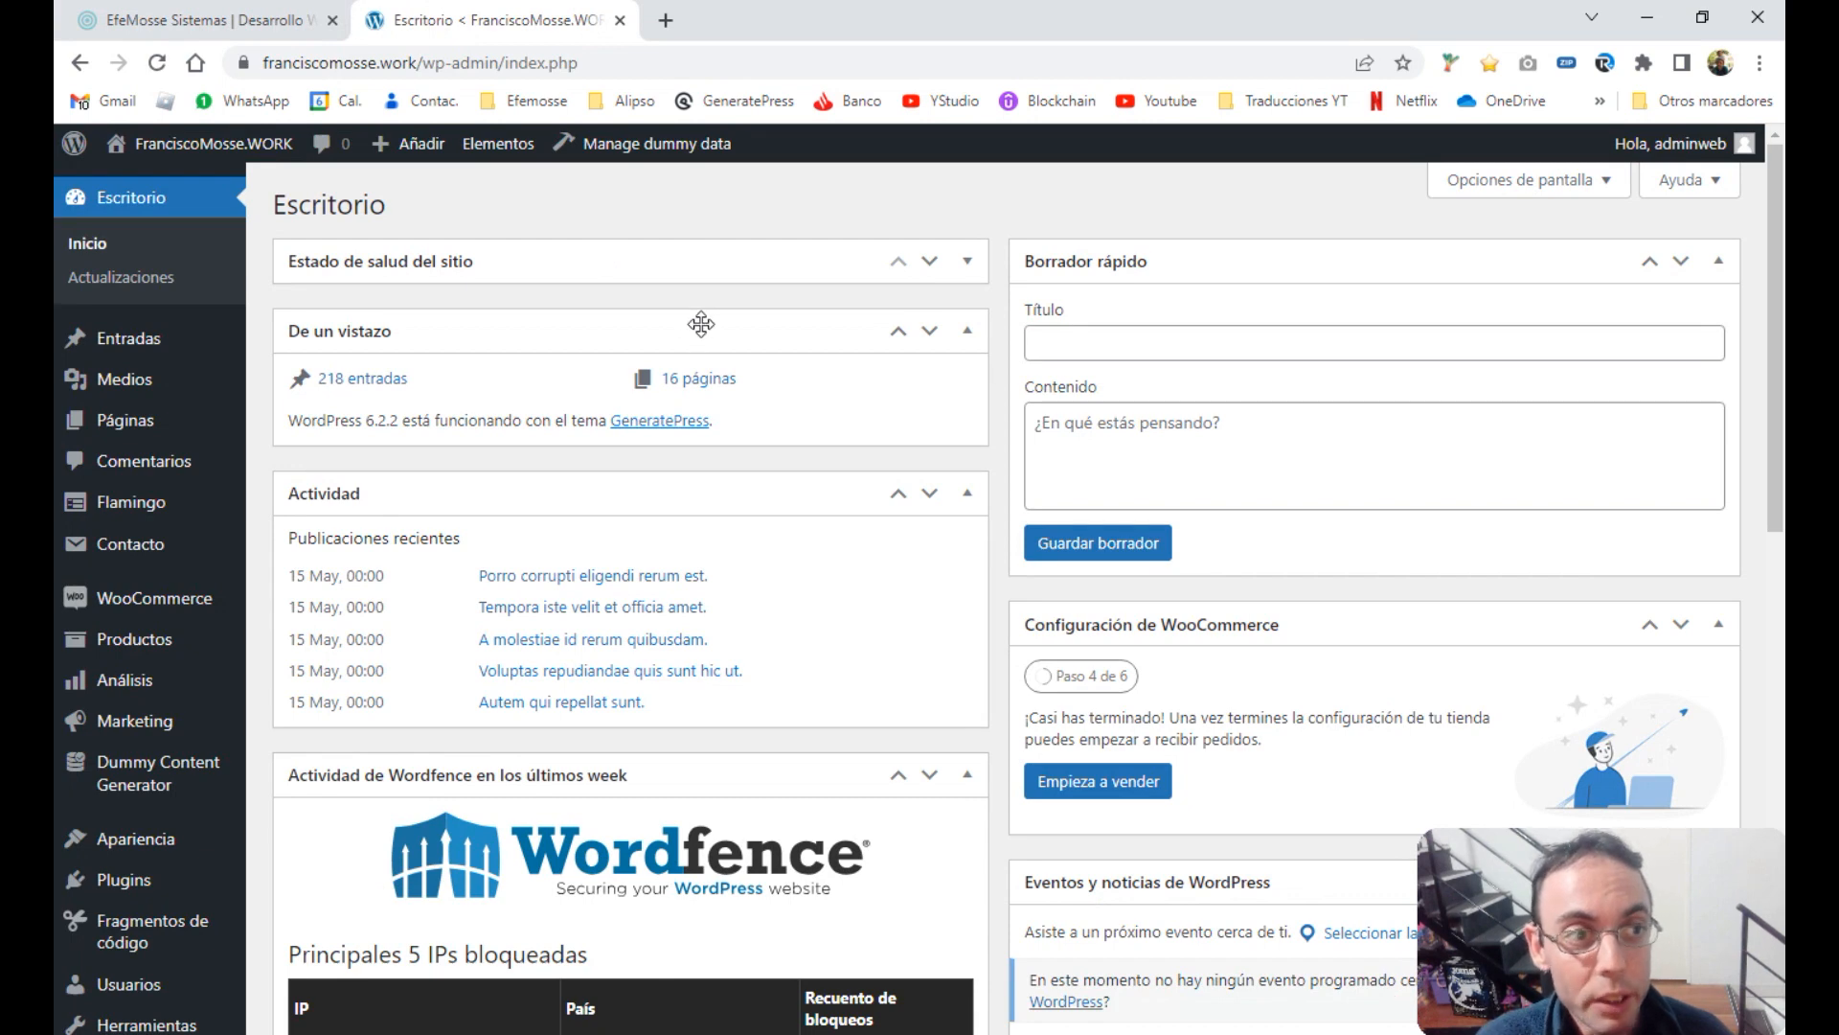
mouse_move(192, 144)
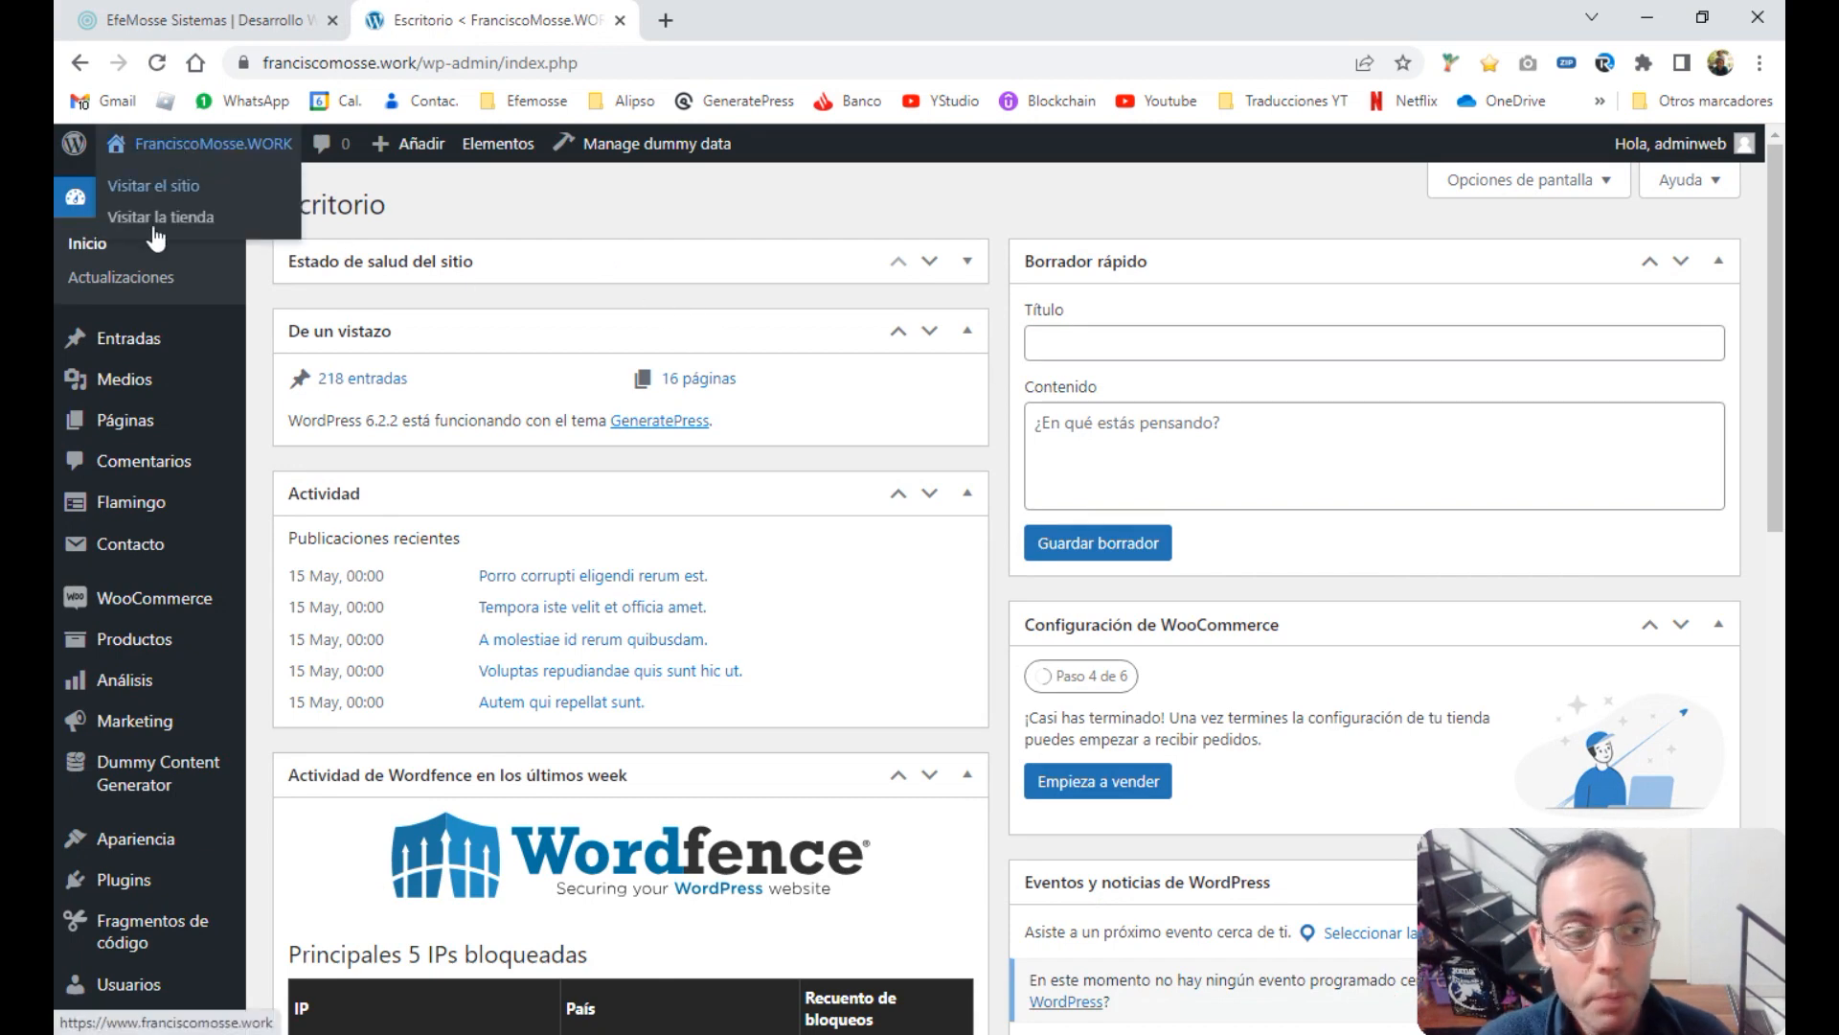
mouse_move(121, 899)
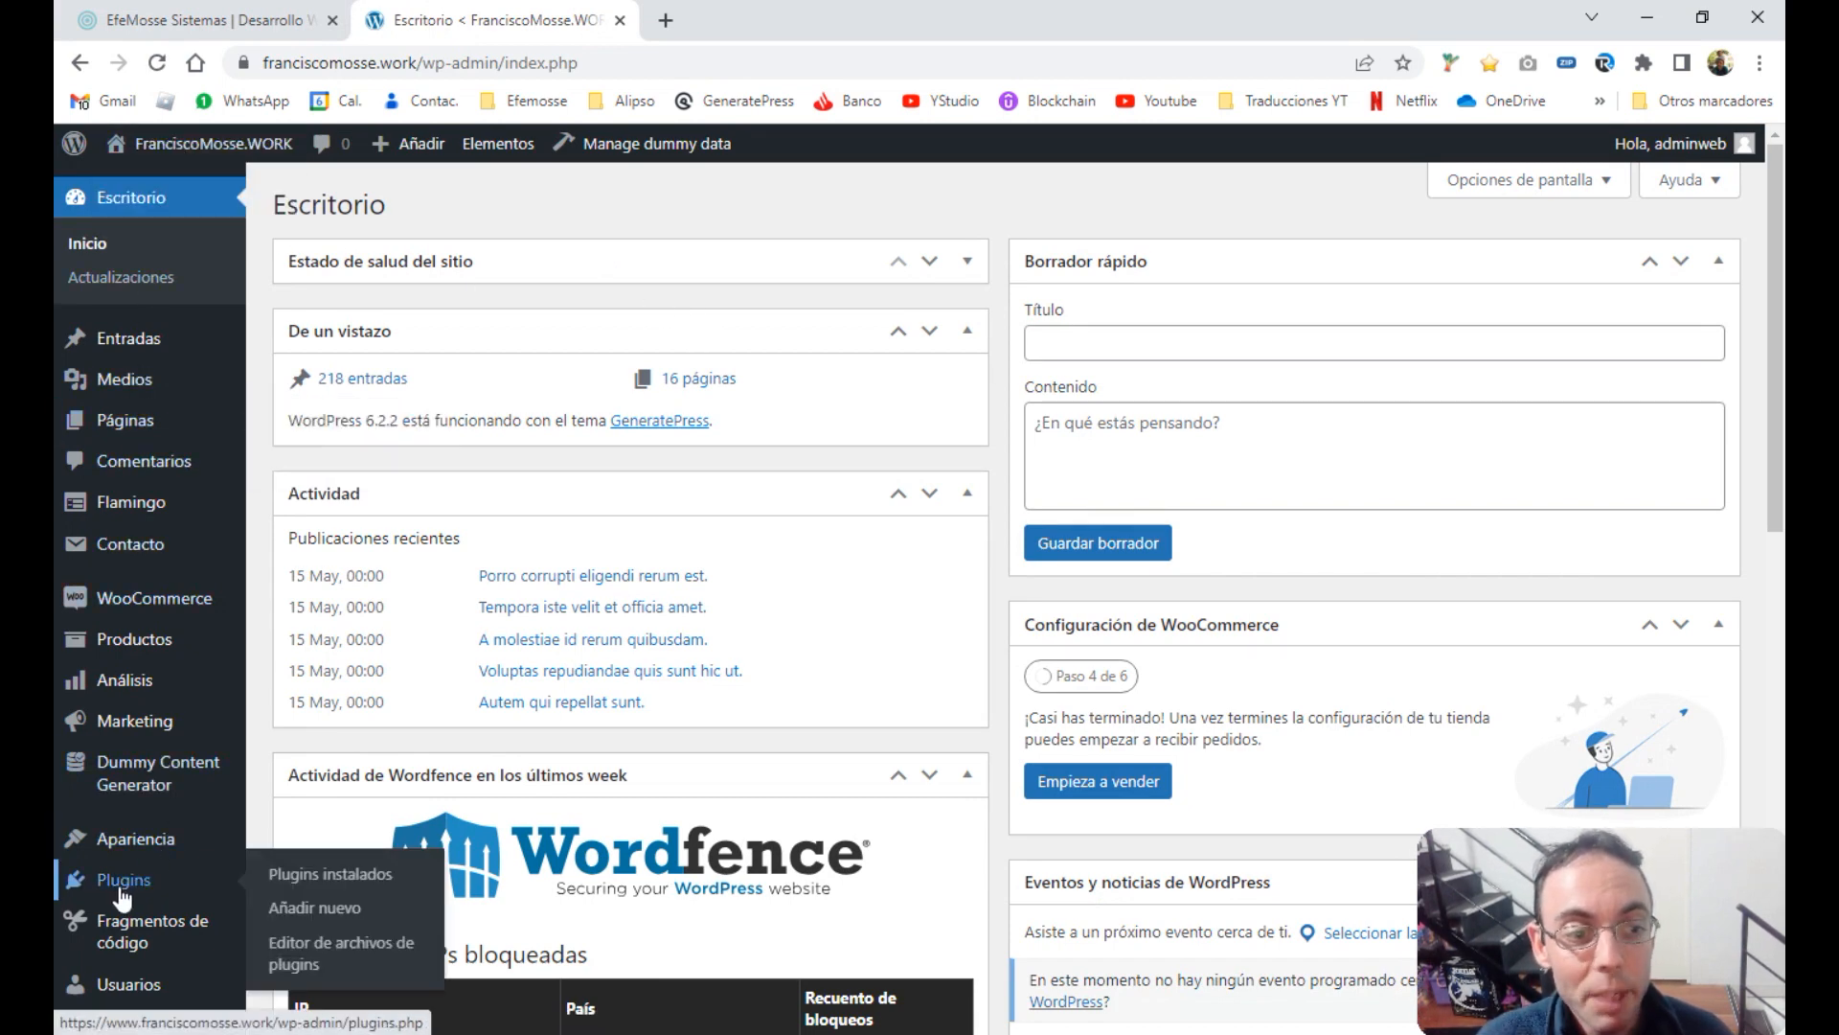
click(331, 915)
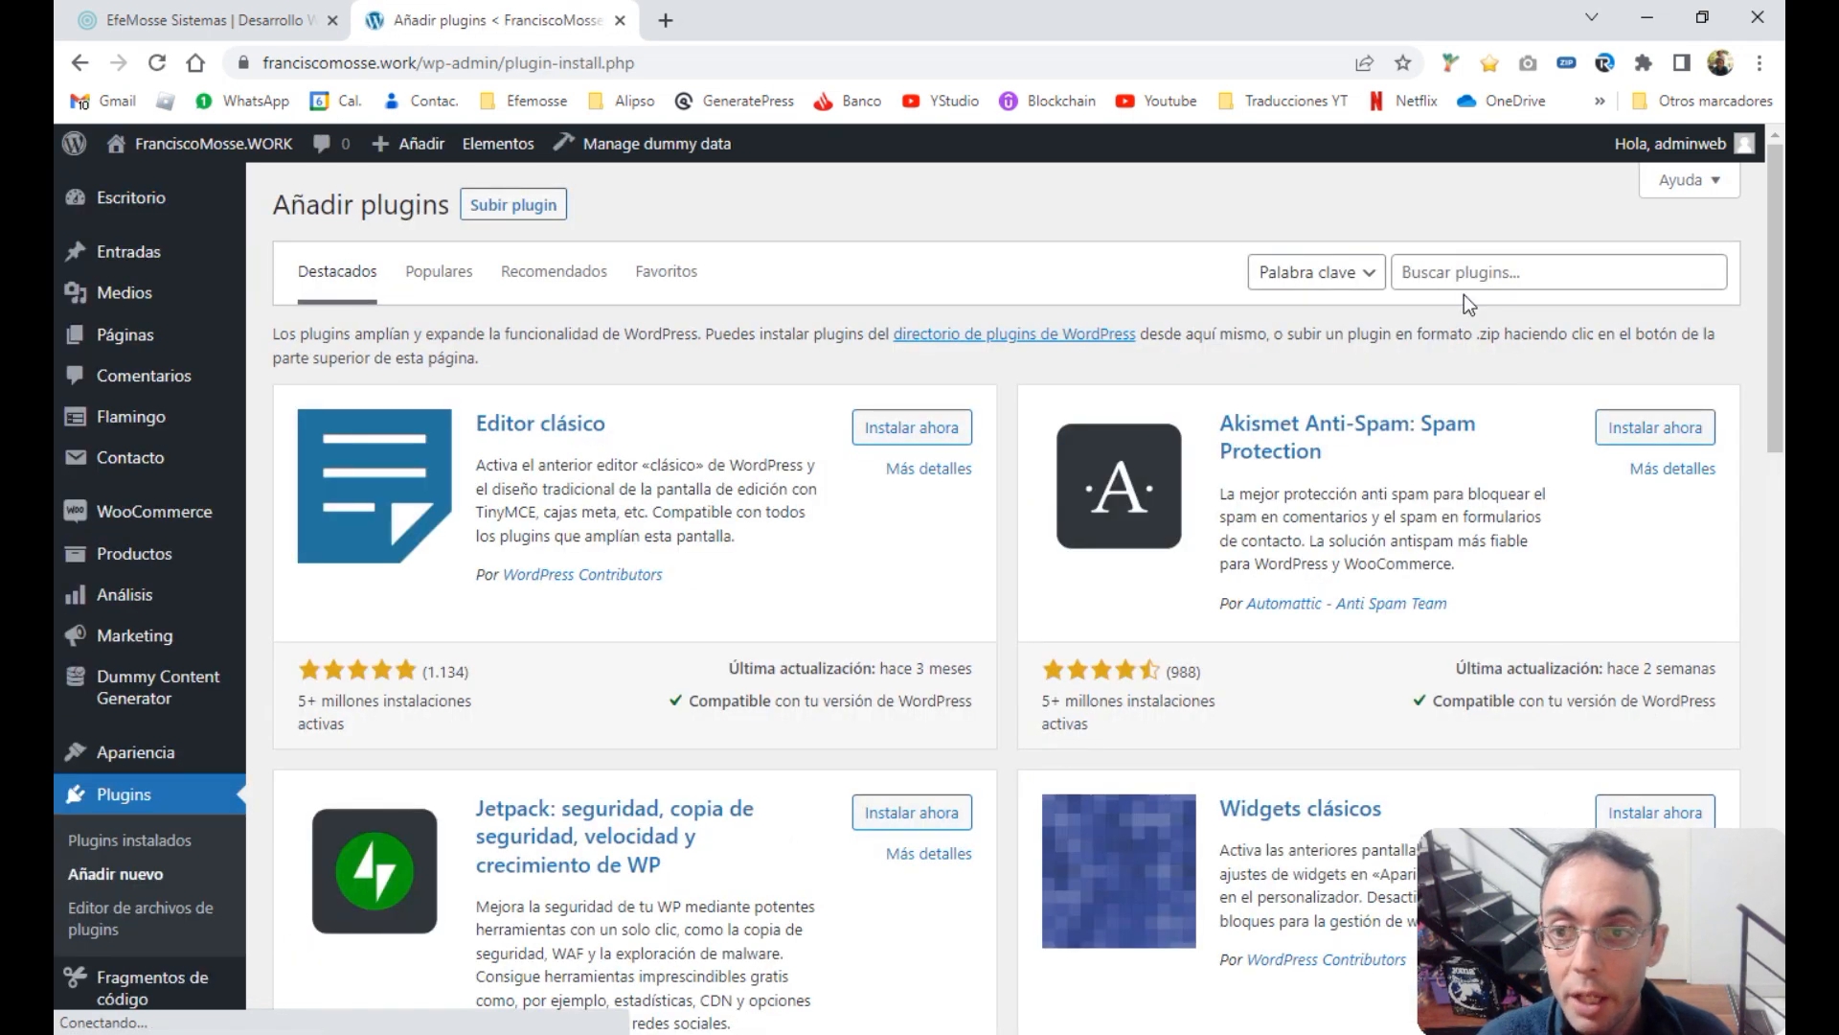
click(1461, 276)
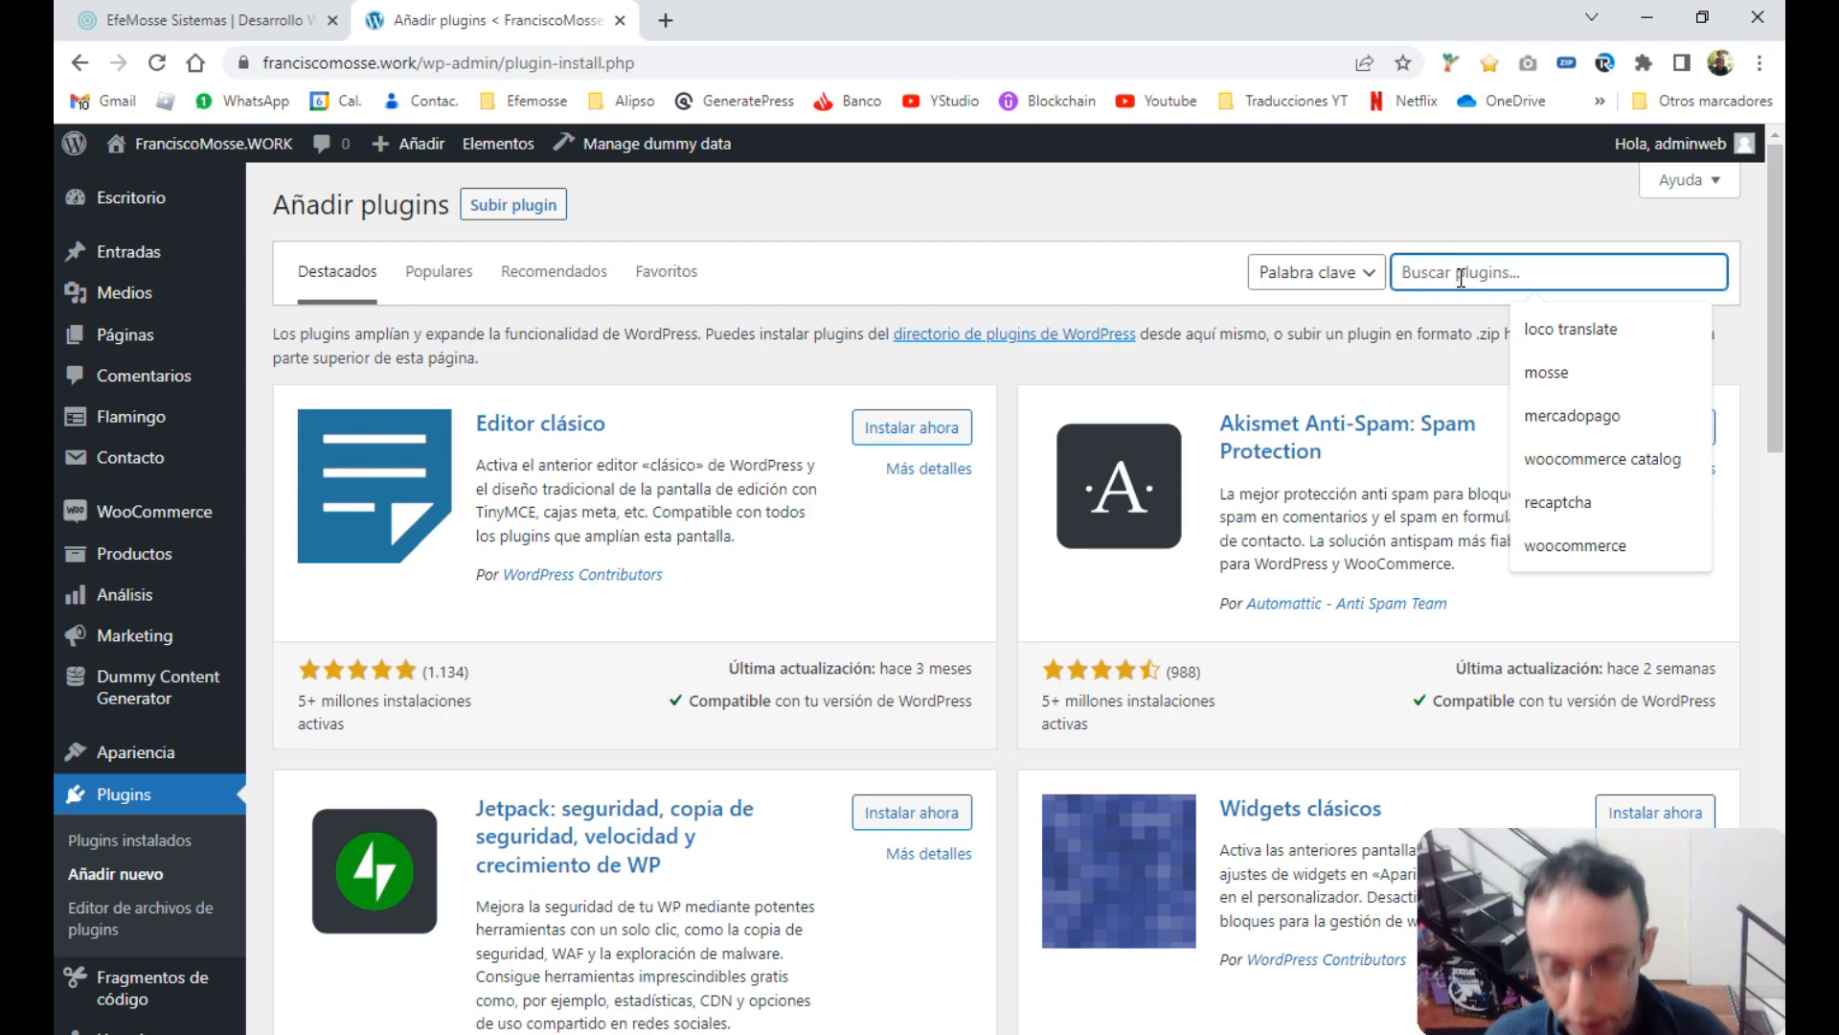
text(woocomm)
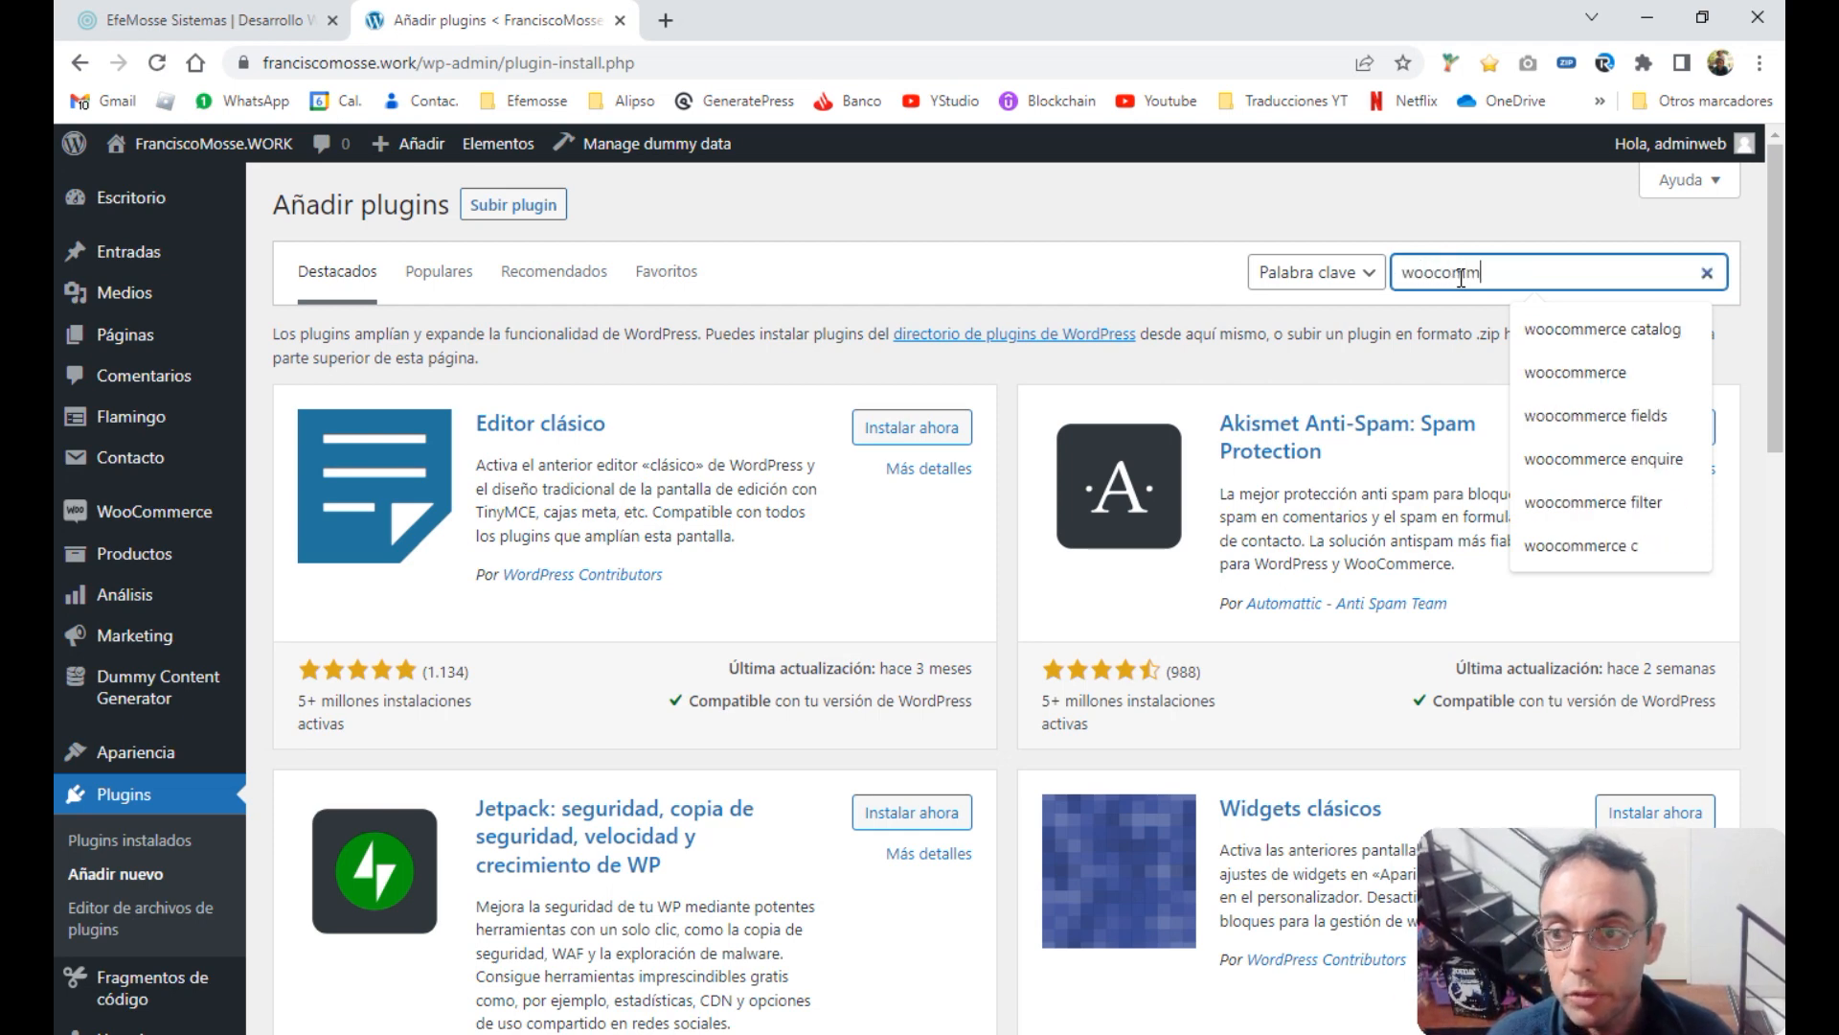
text(erce fee gatew)
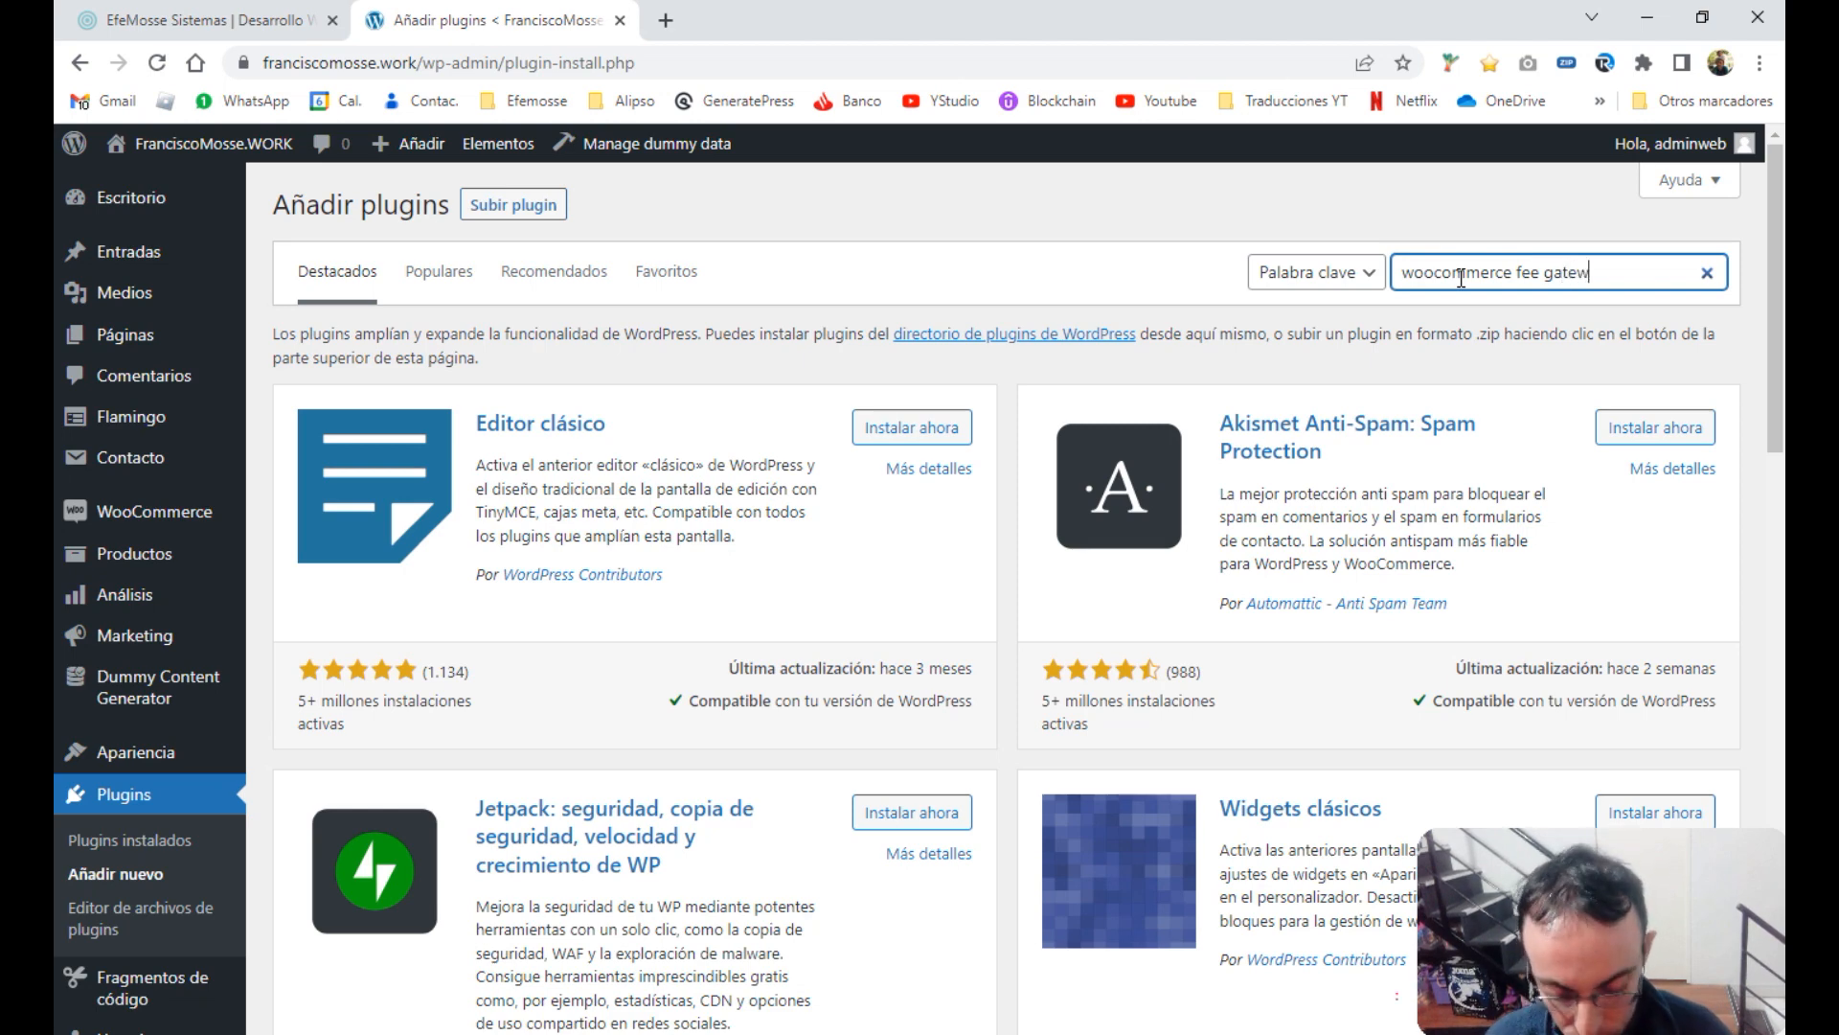
text(ays)
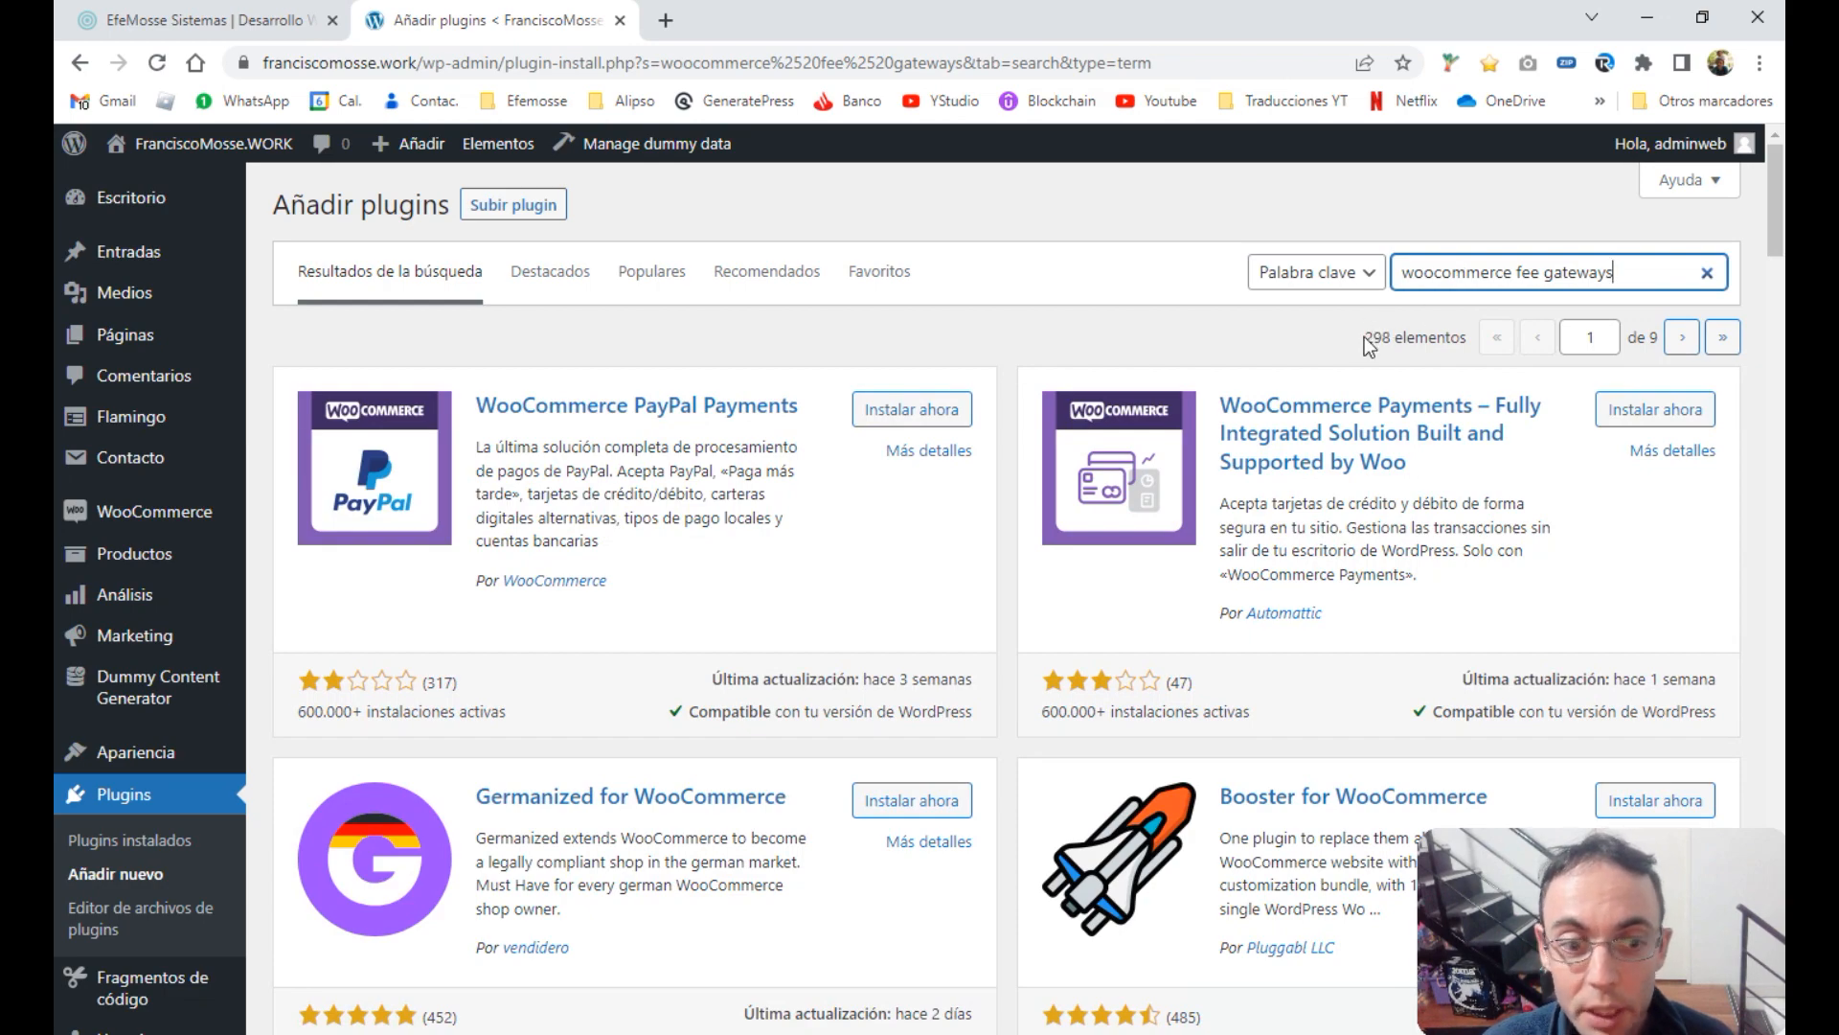
Install and activate the Payment Gateway Based Fees and Discounts for WooCommerce plugin by Tyche Softwares
scroll(1364, 336, down, 10)
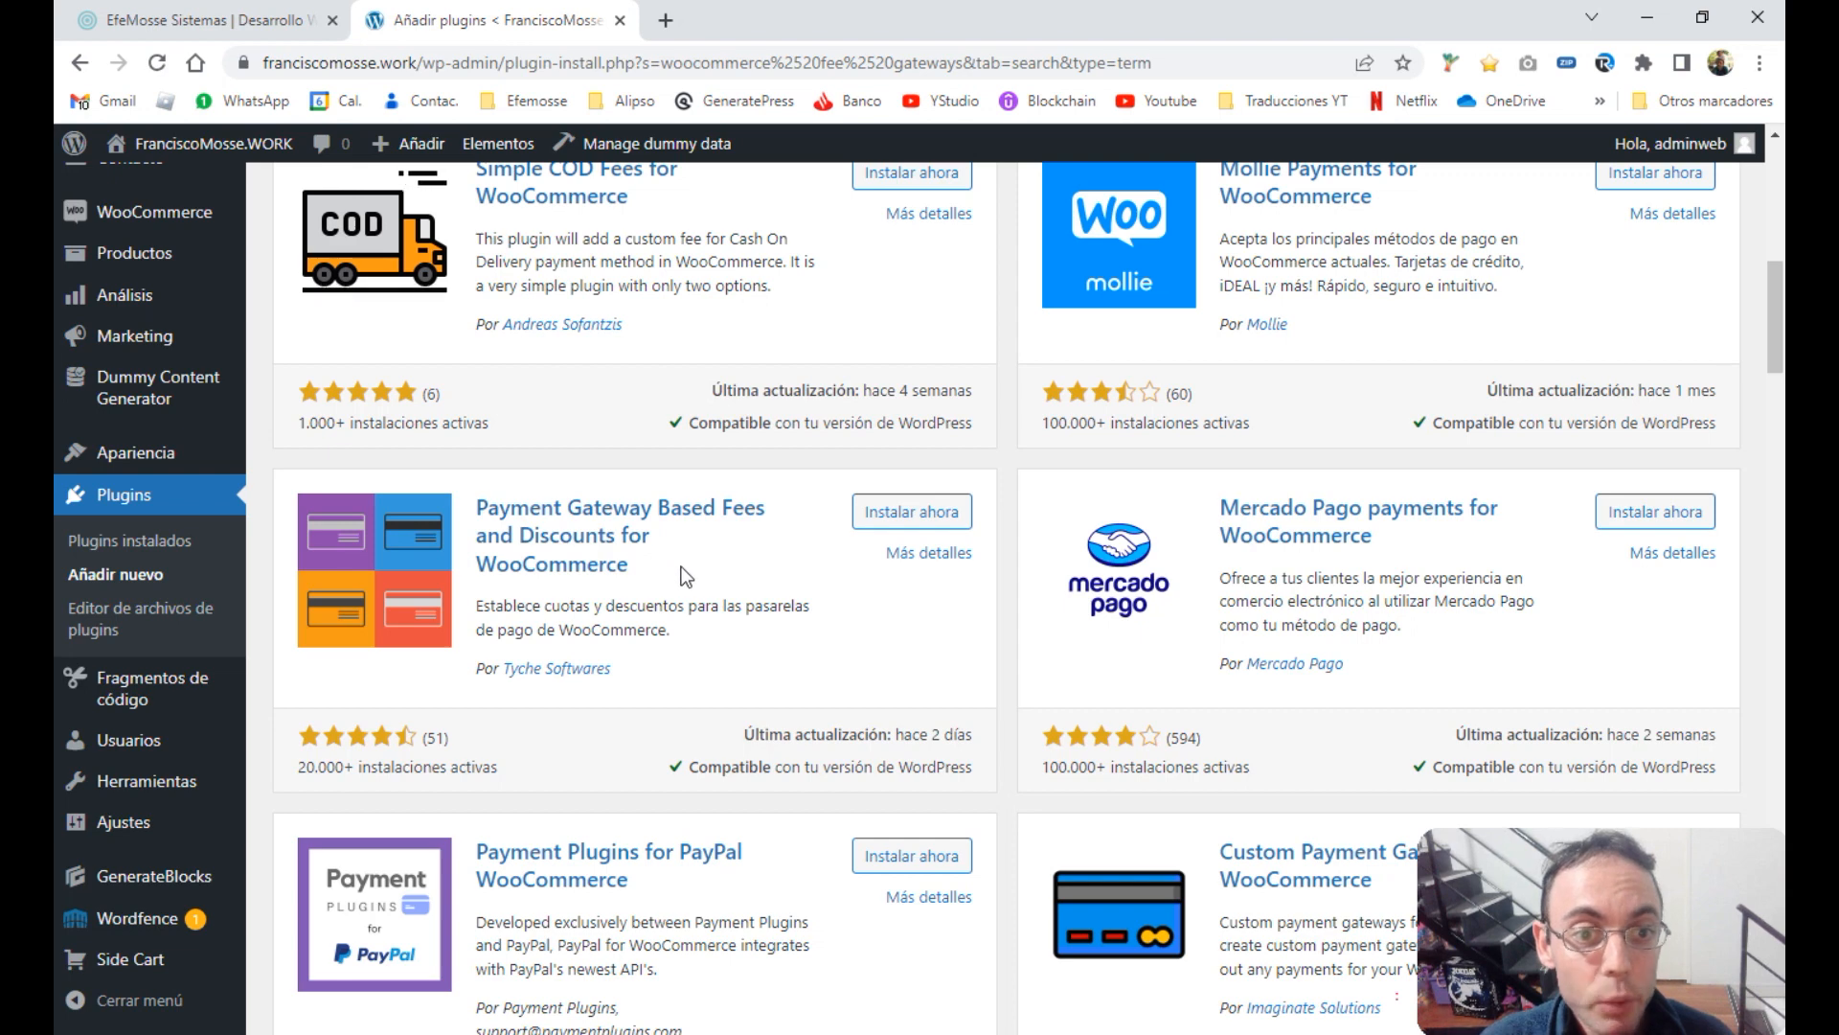
triple_click(586, 564)
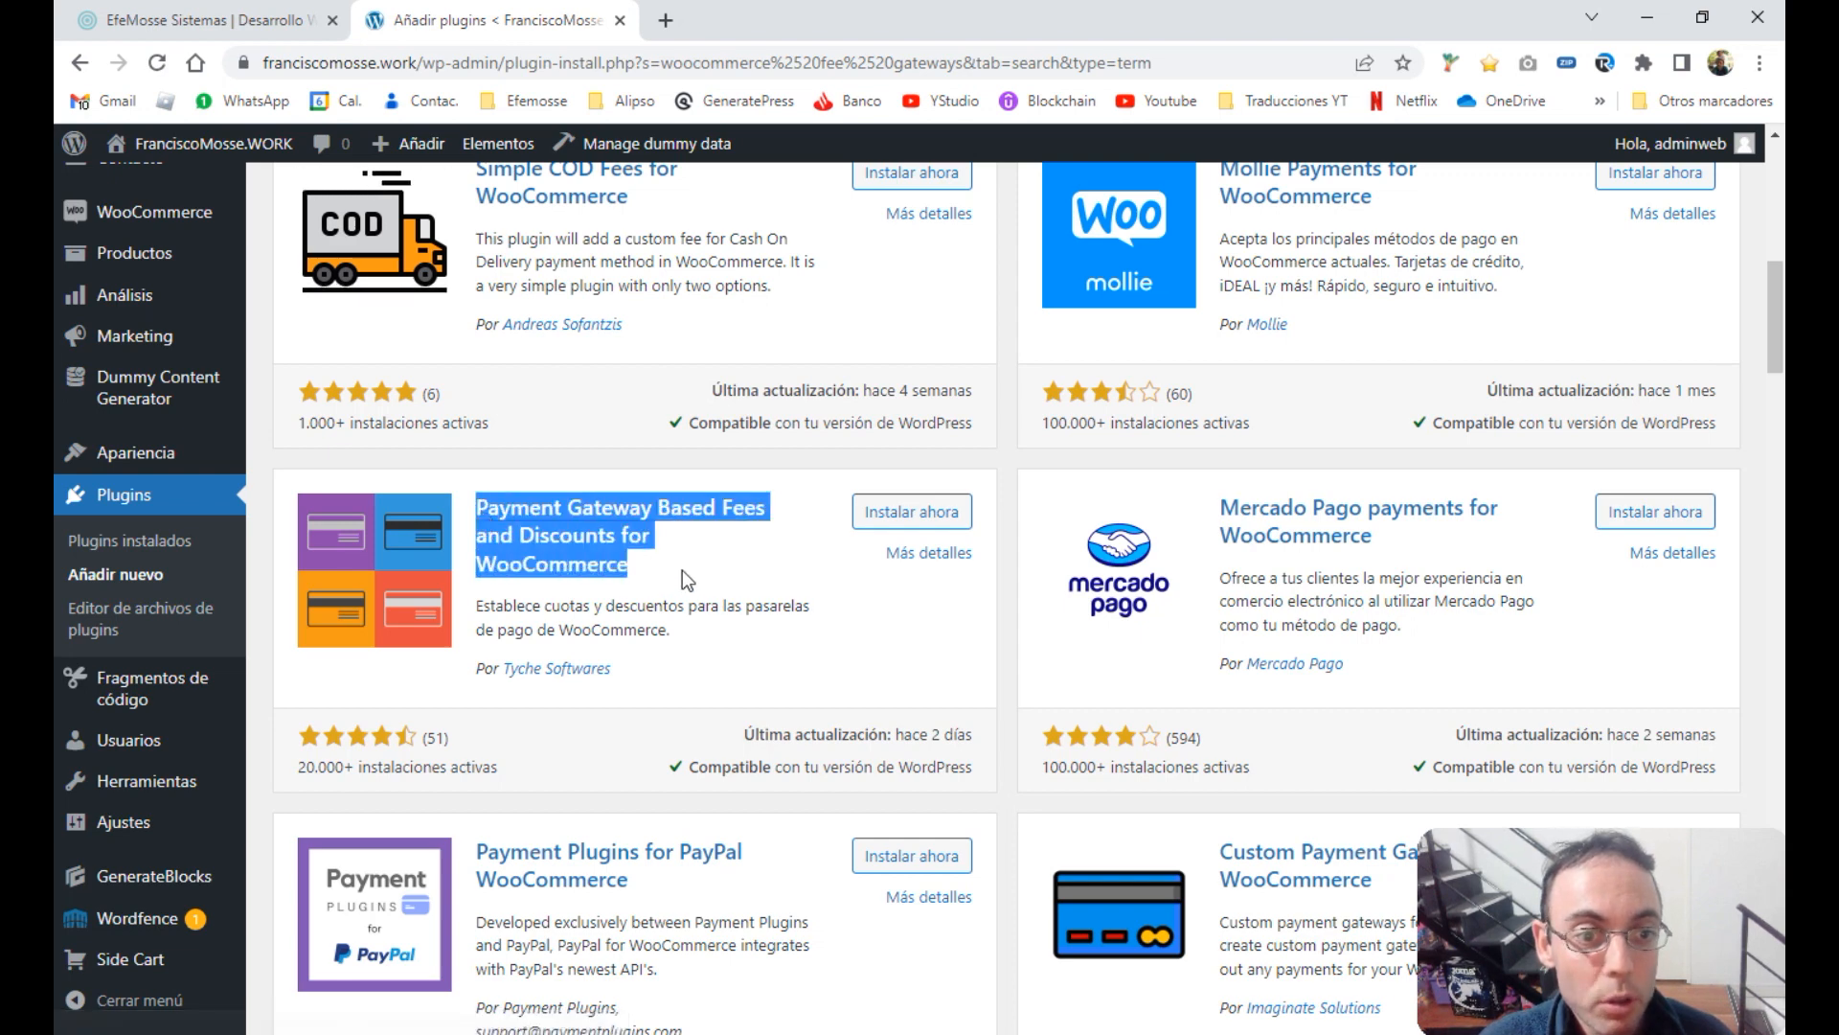
drag(613, 668, 498, 680)
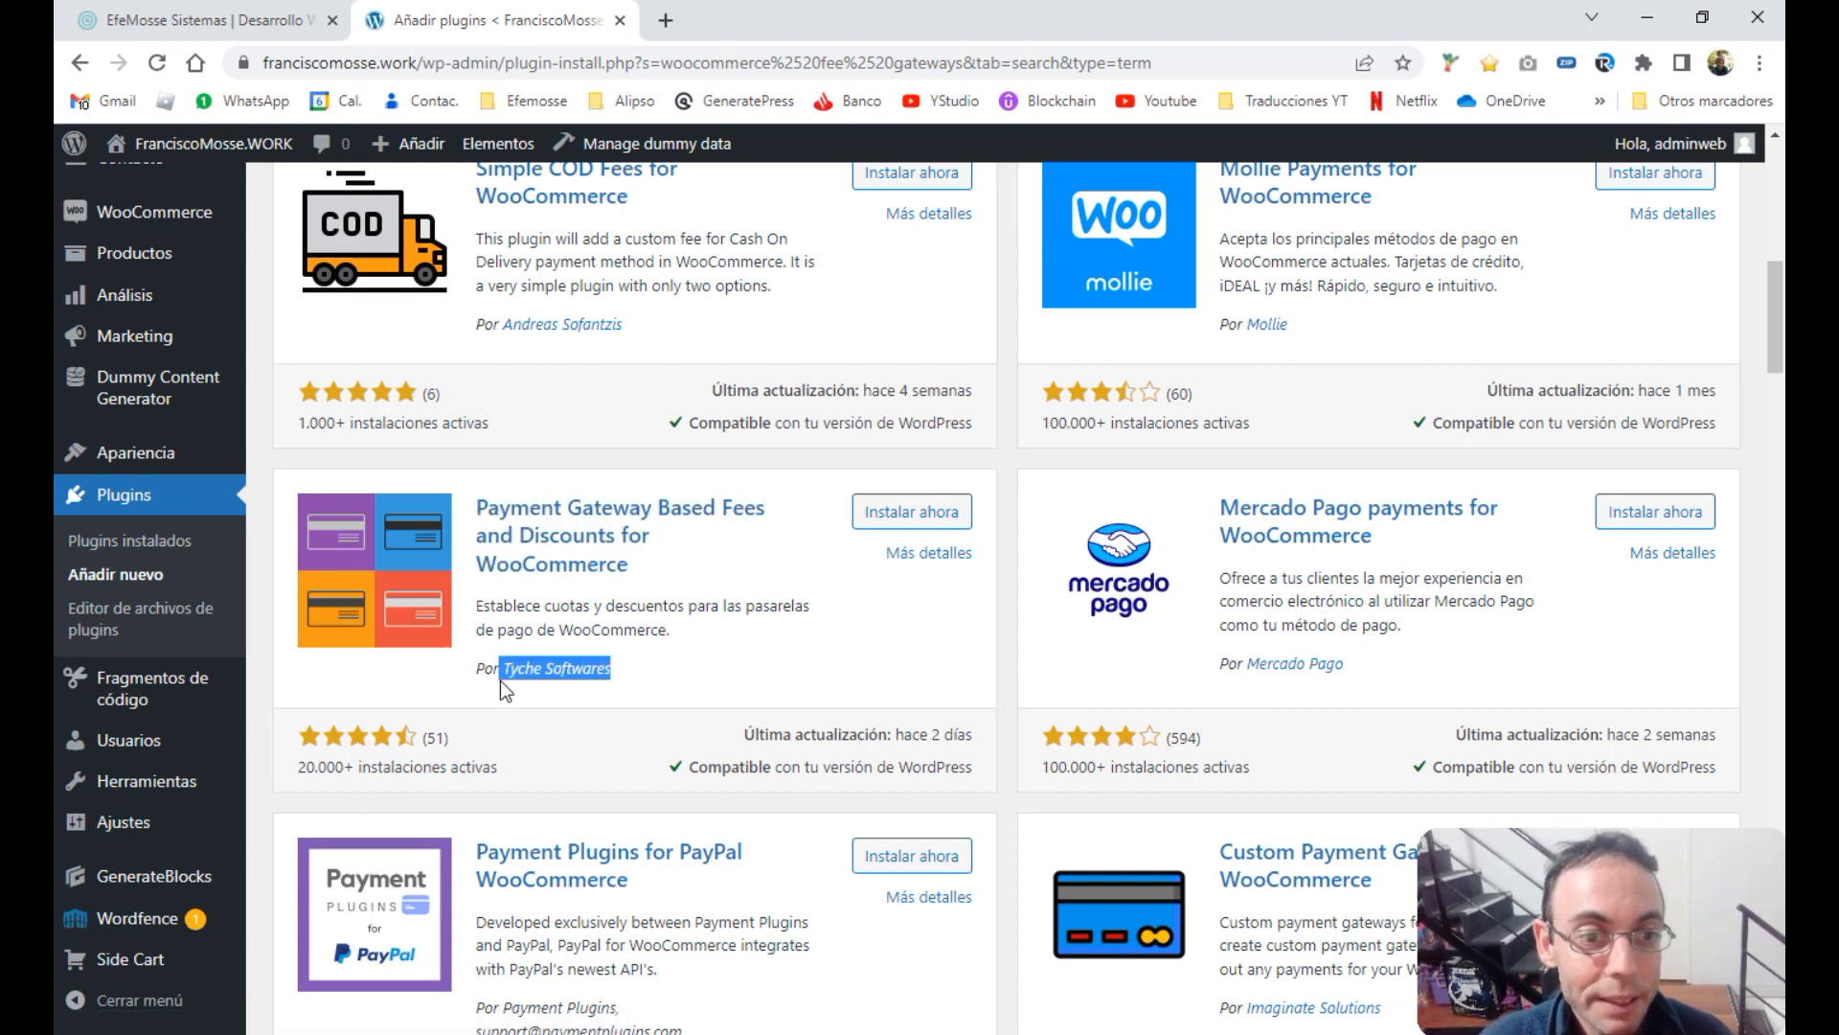
click(903, 517)
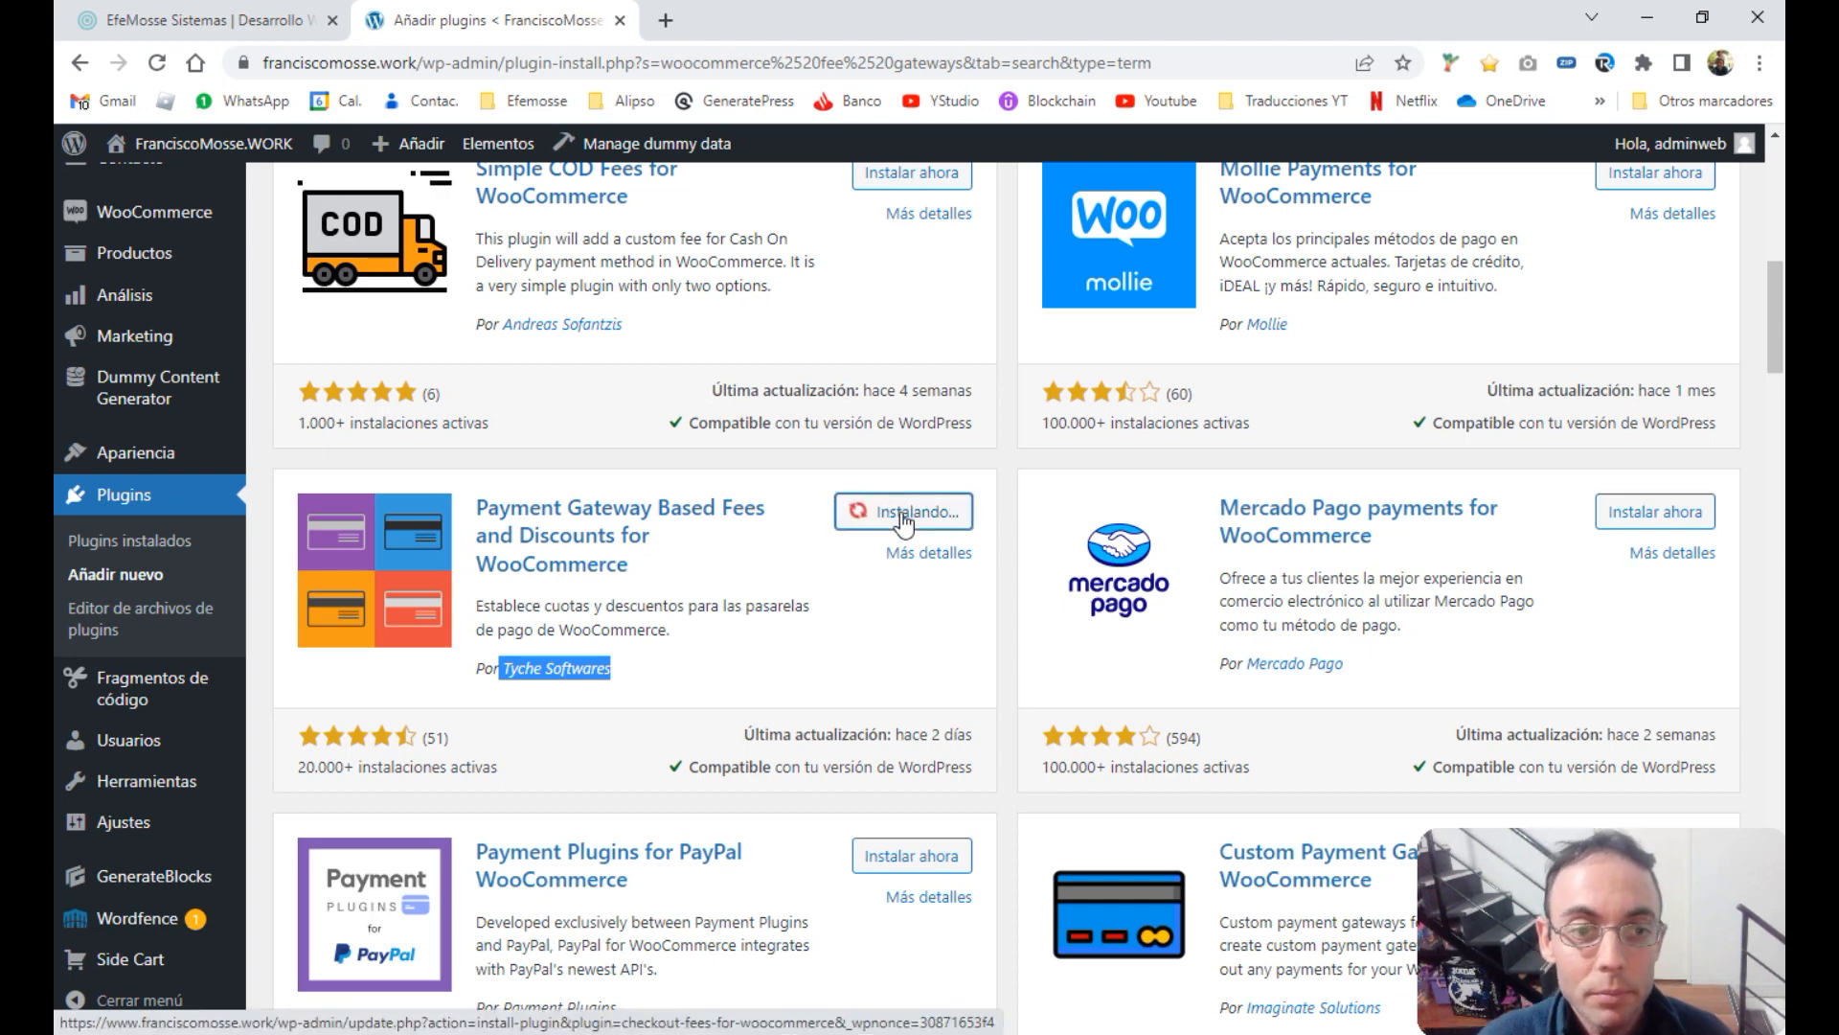
click(935, 515)
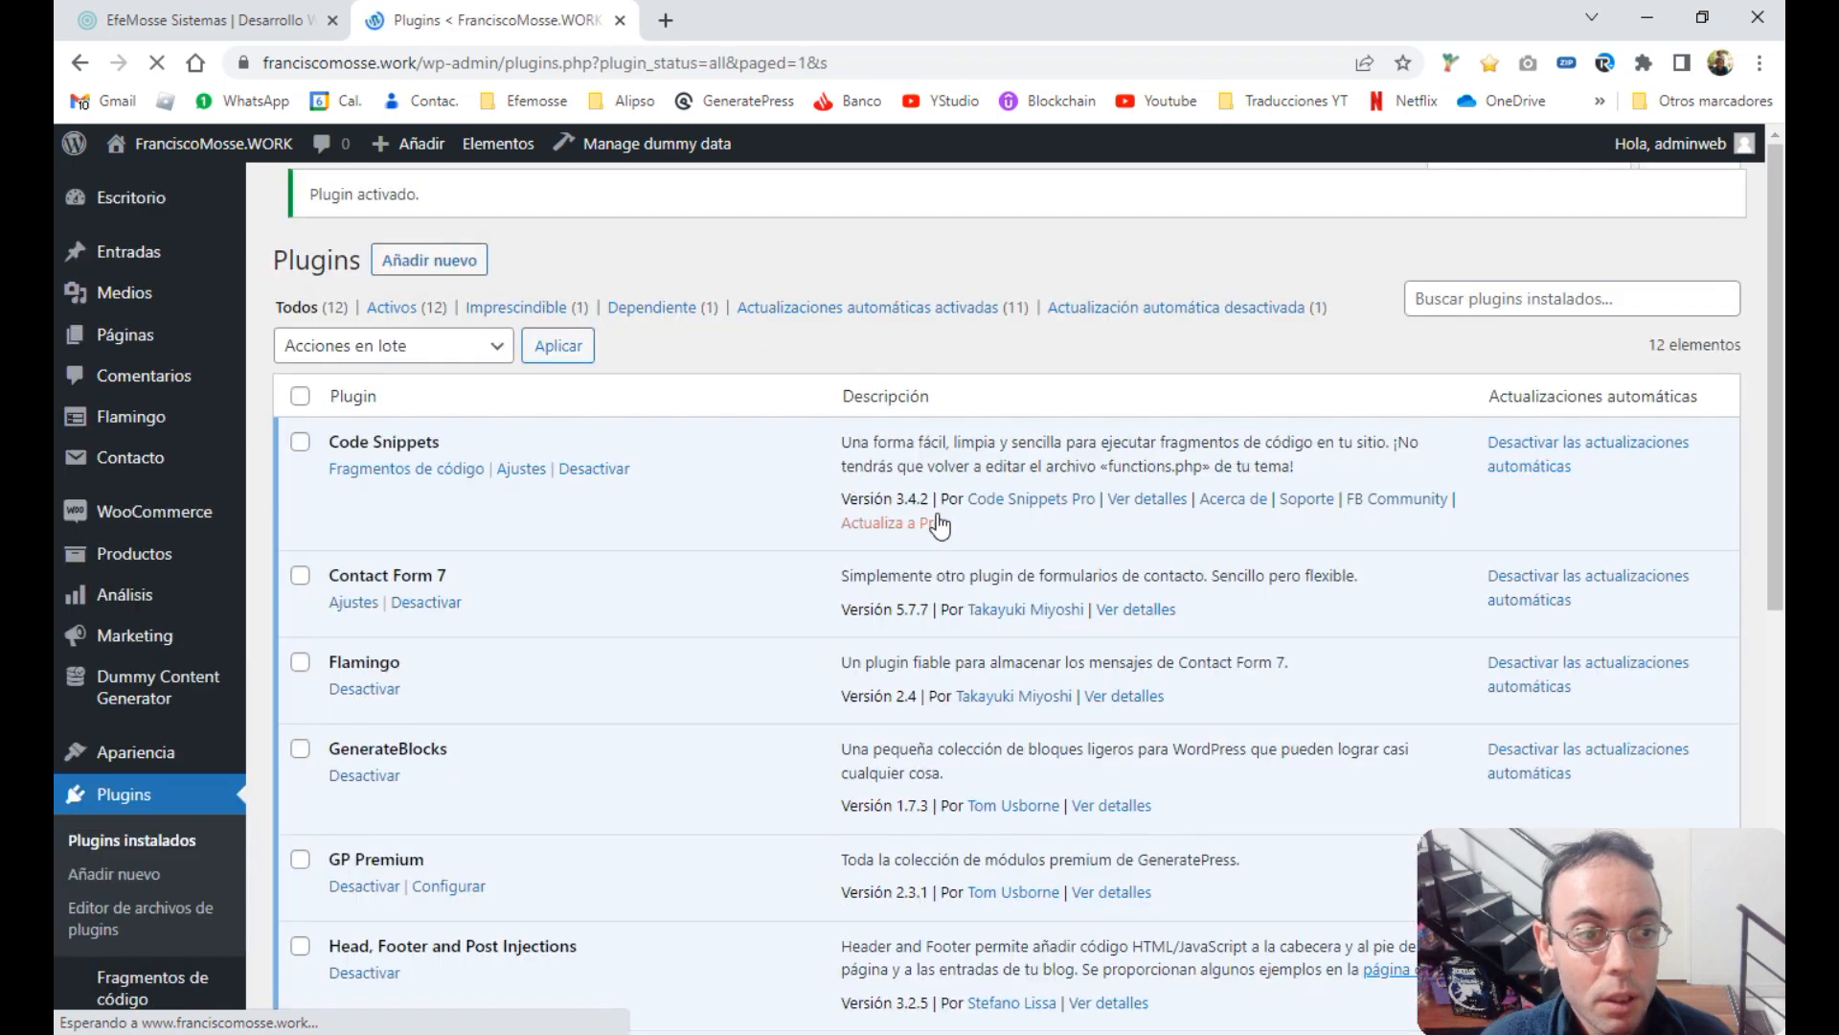
Open the settings of the Payment Gateway Based Fees and Discounts for WooCommerce plugin and review its general options
scroll(939, 523, down, 5)
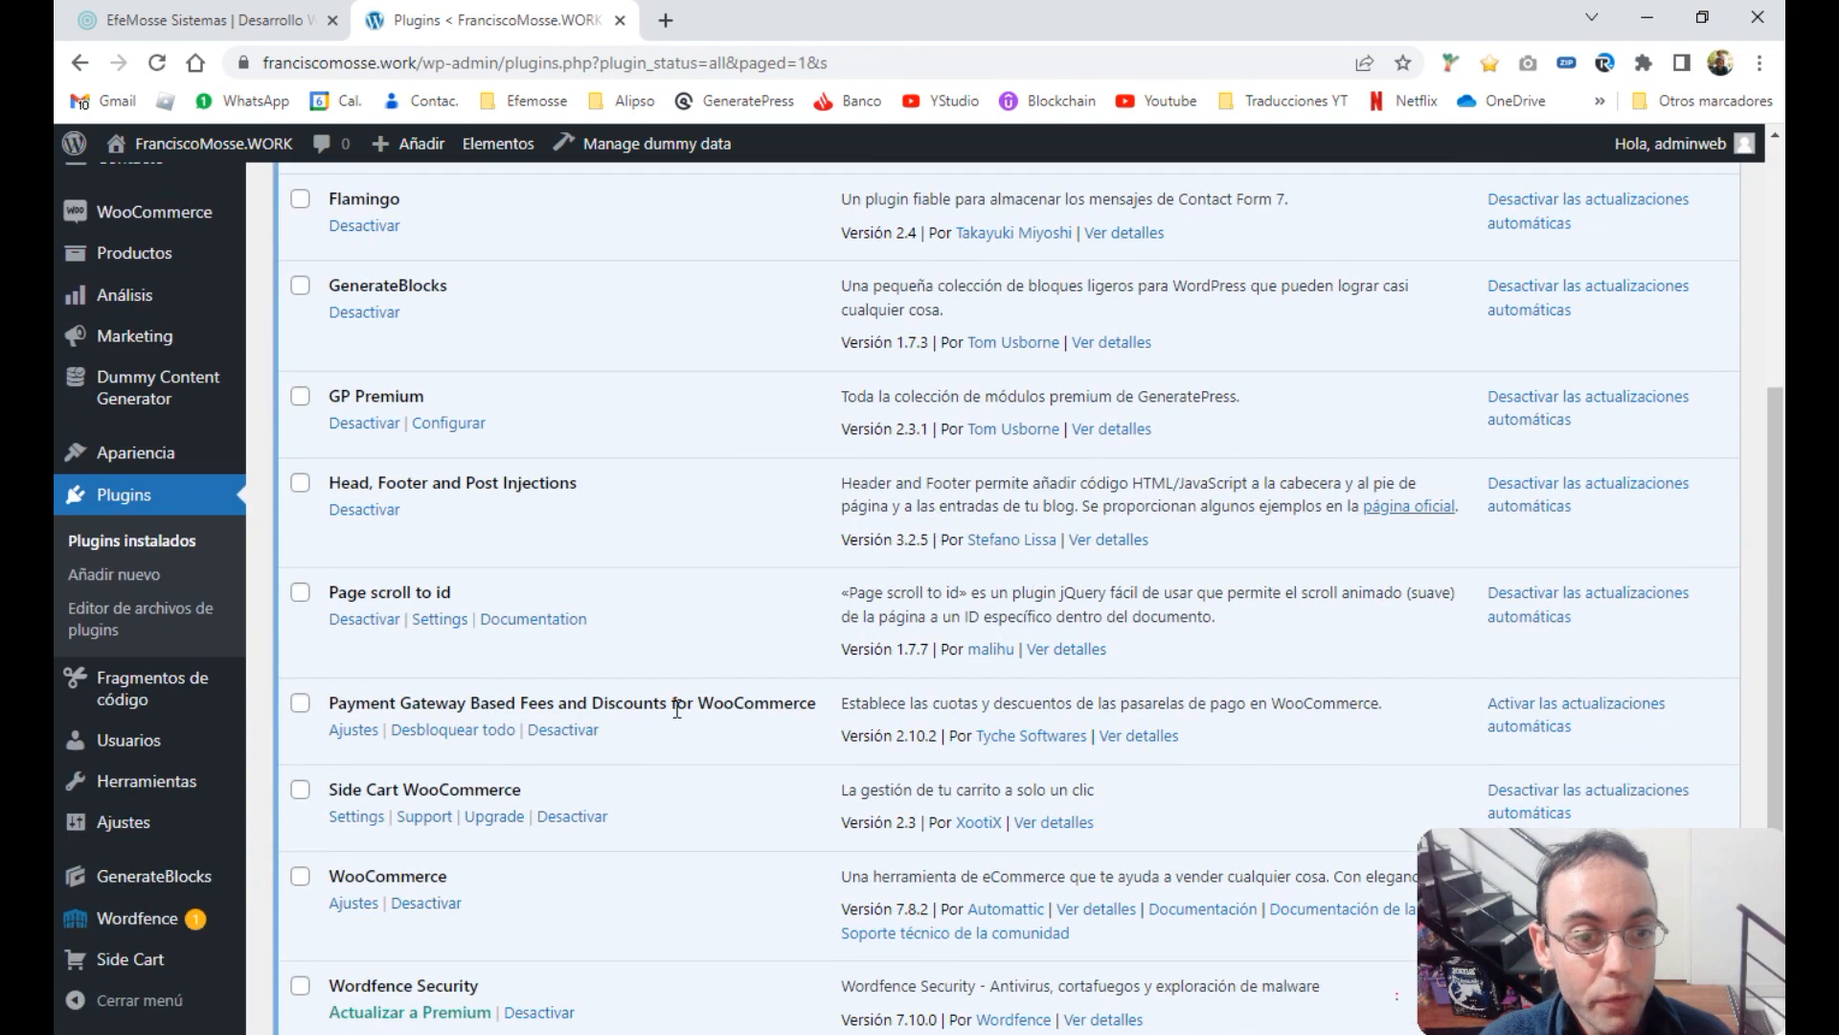
drag(628, 733, 329, 712)
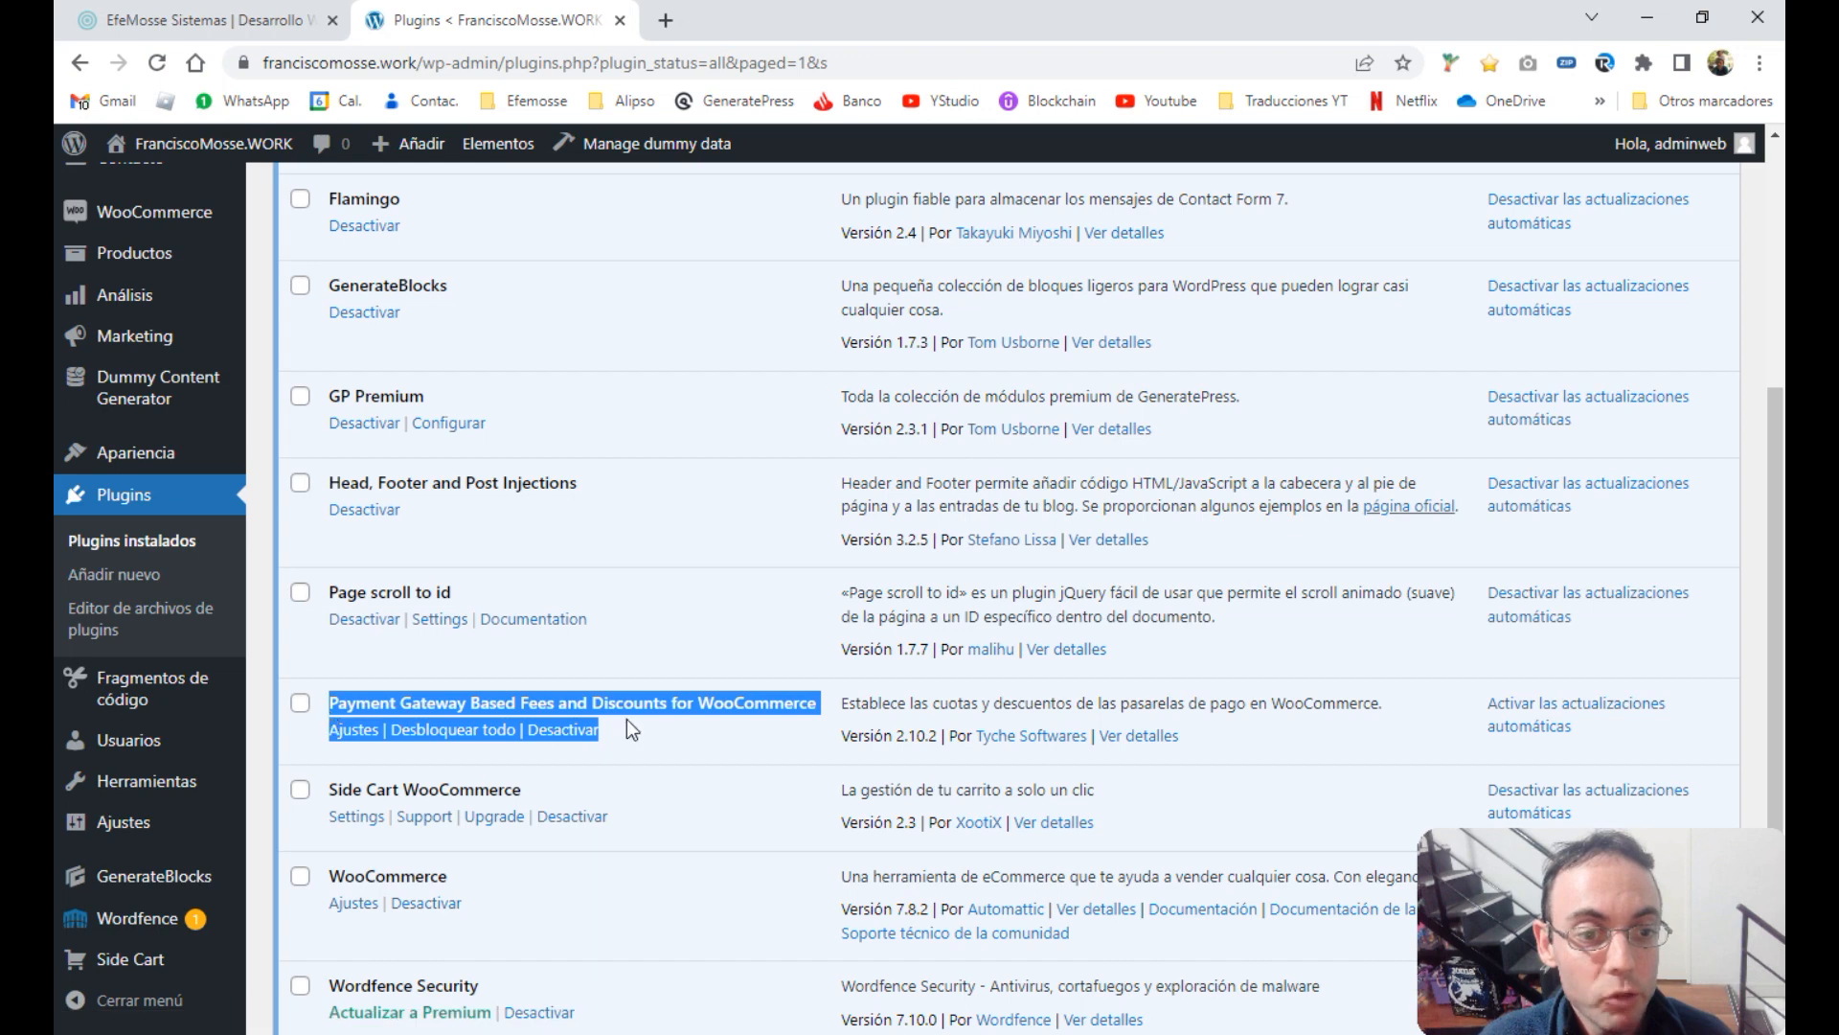
click(632, 720)
click(354, 732)
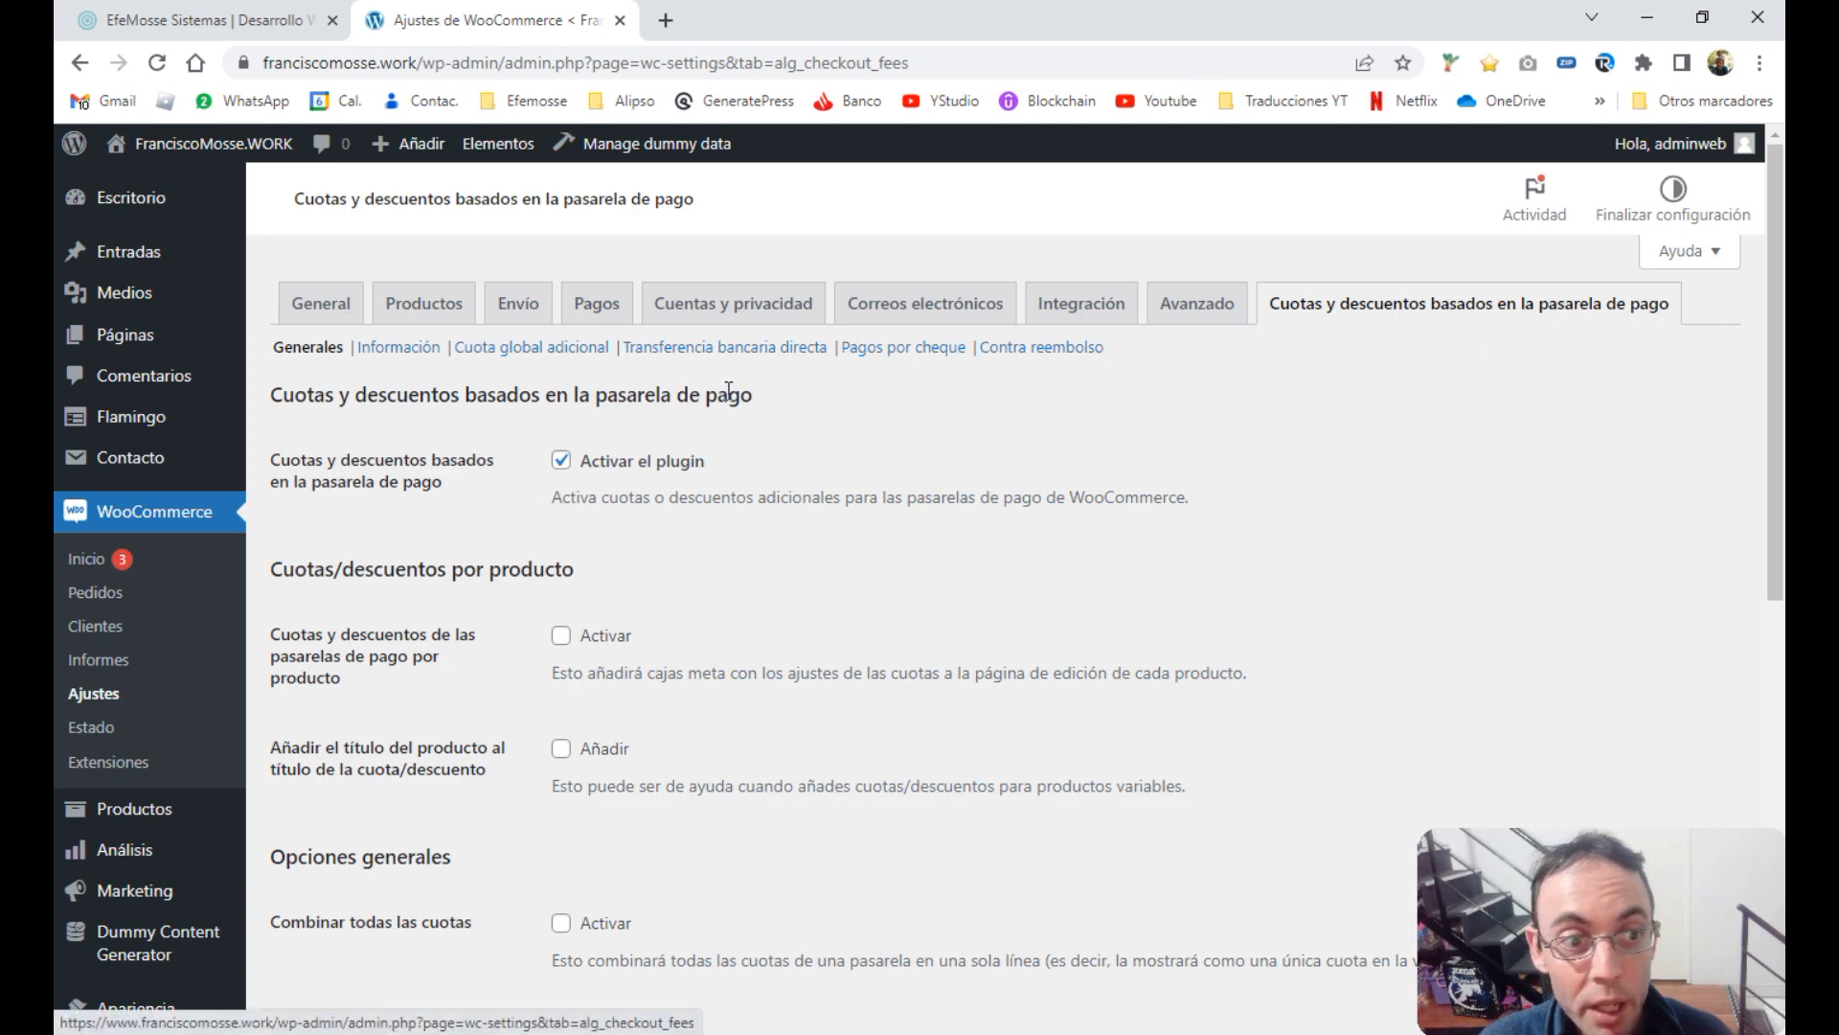
drag(734, 468, 525, 474)
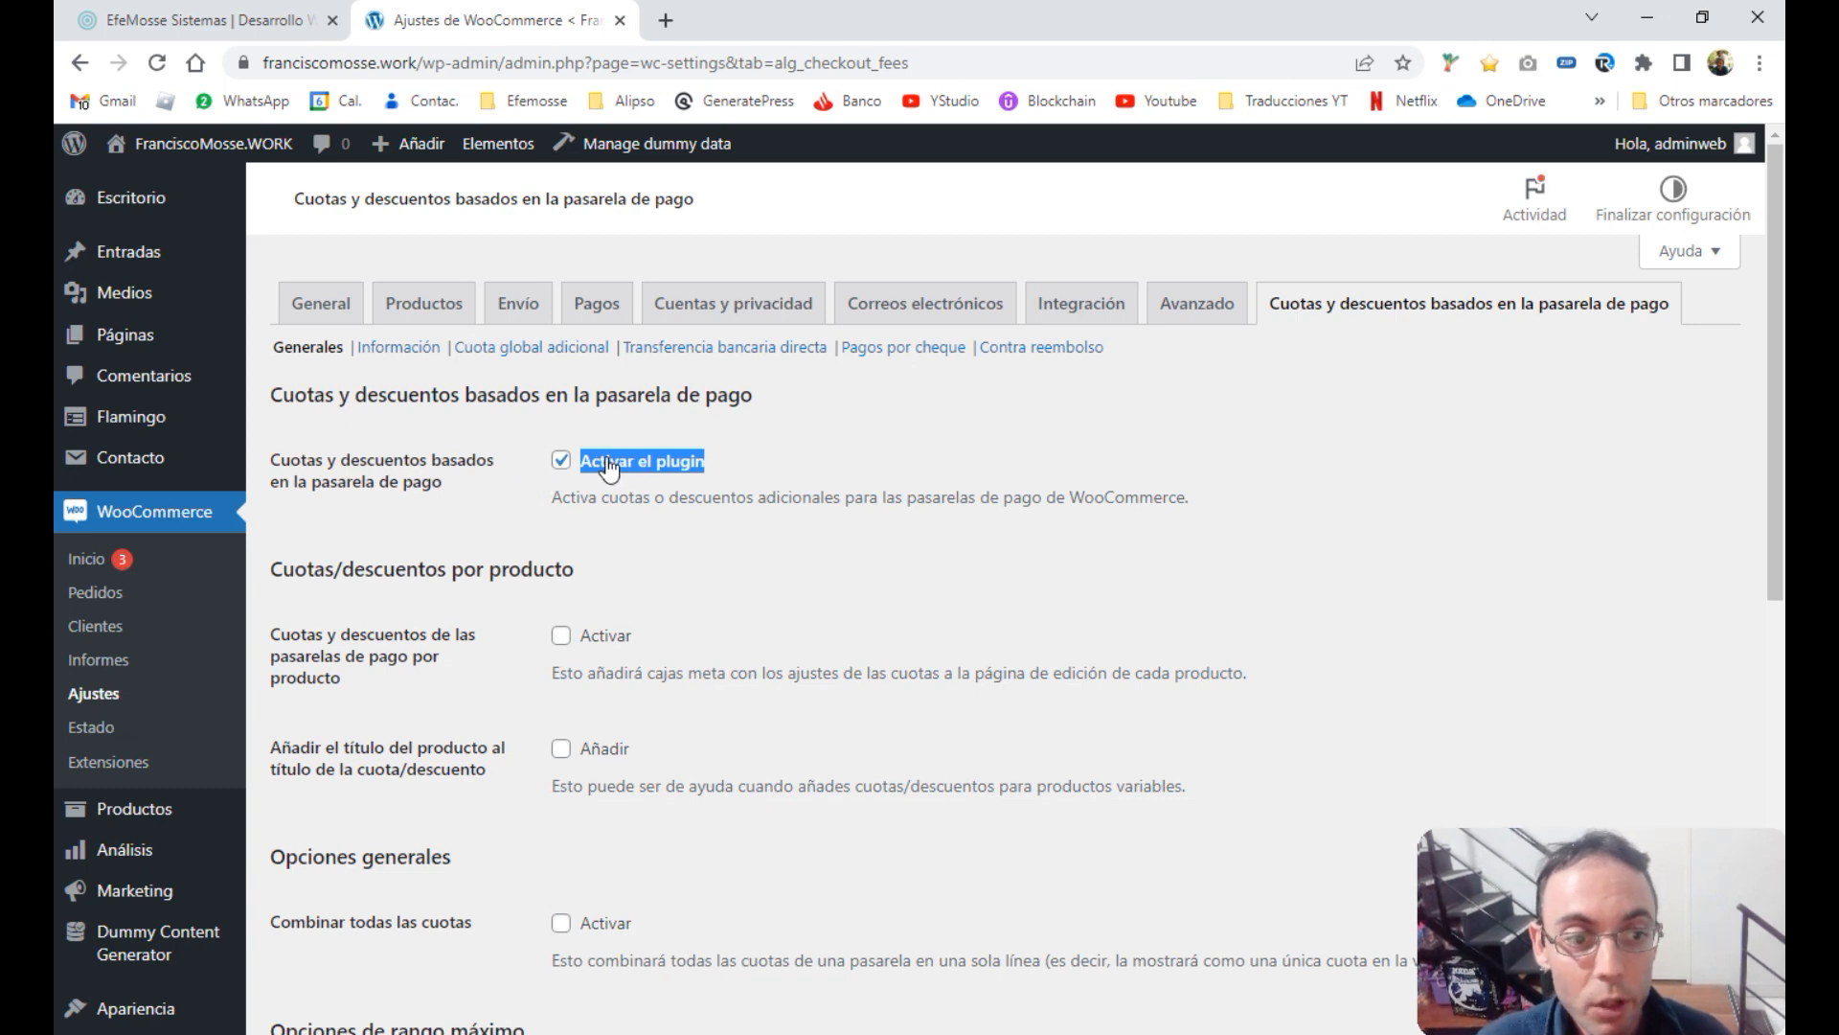
scroll(613, 470, down, 2)
click(559, 565)
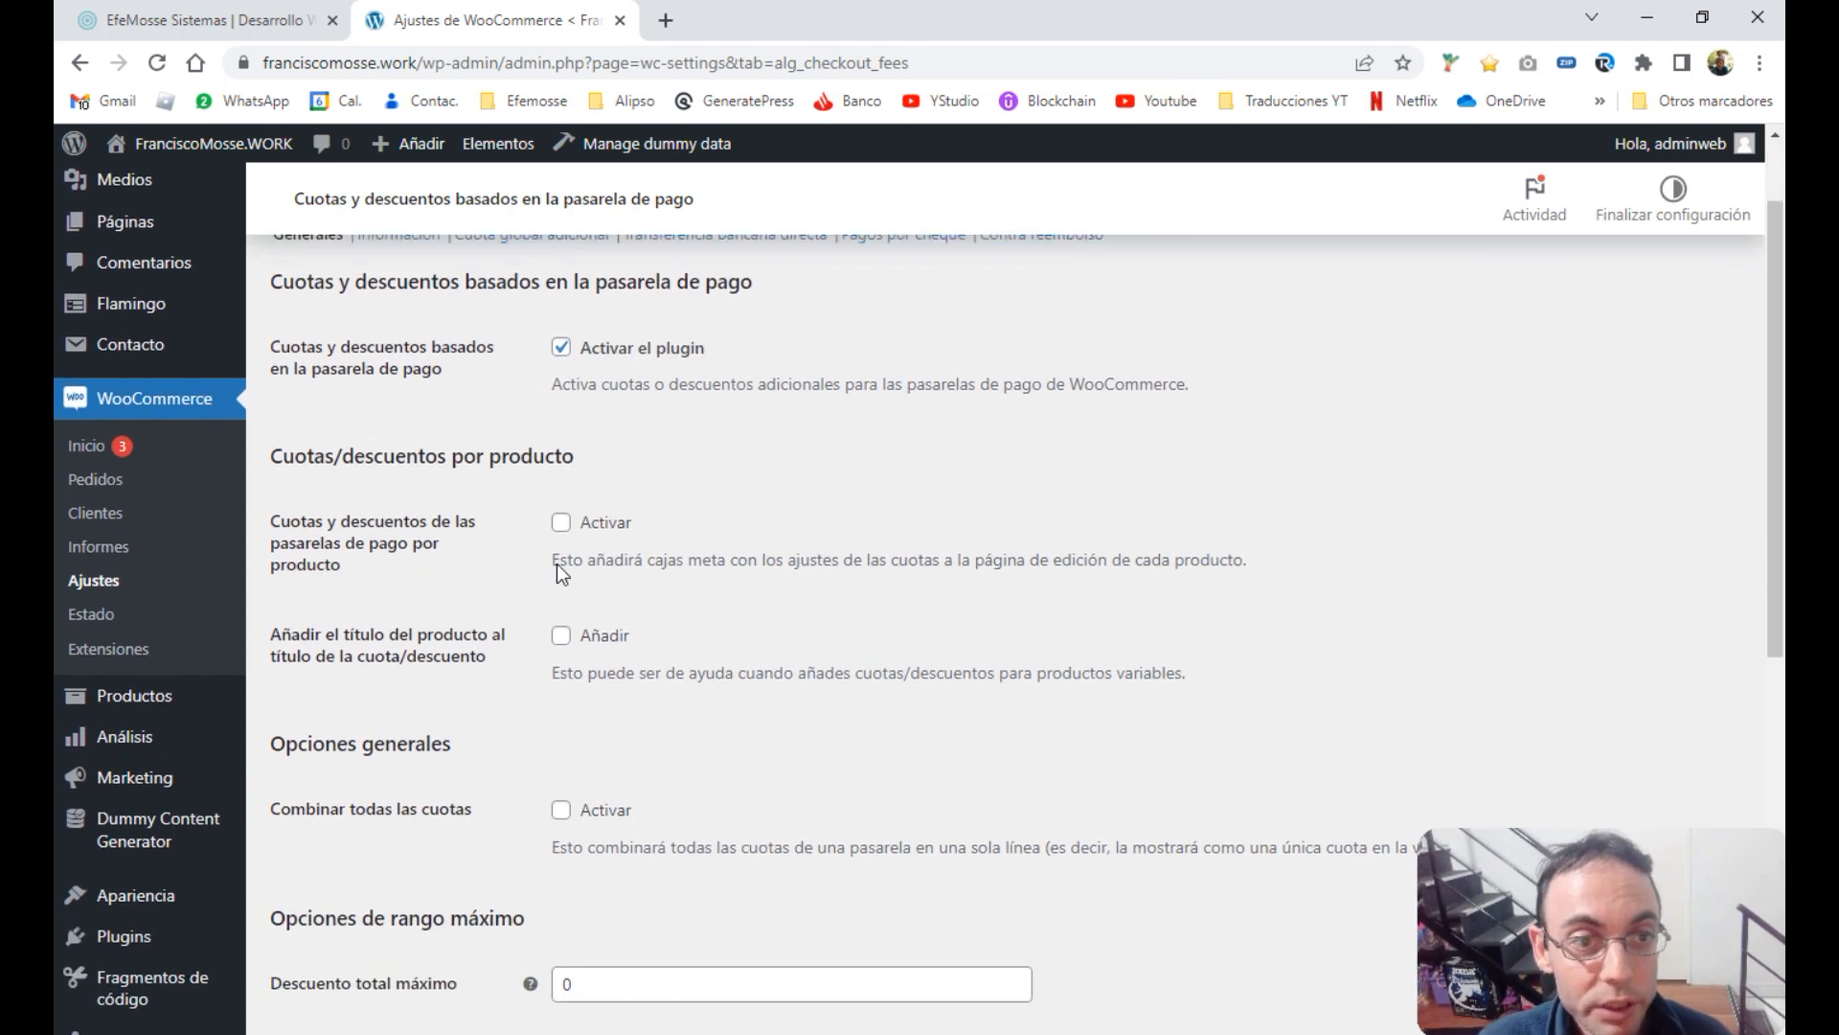
scroll(558, 566, up, 2)
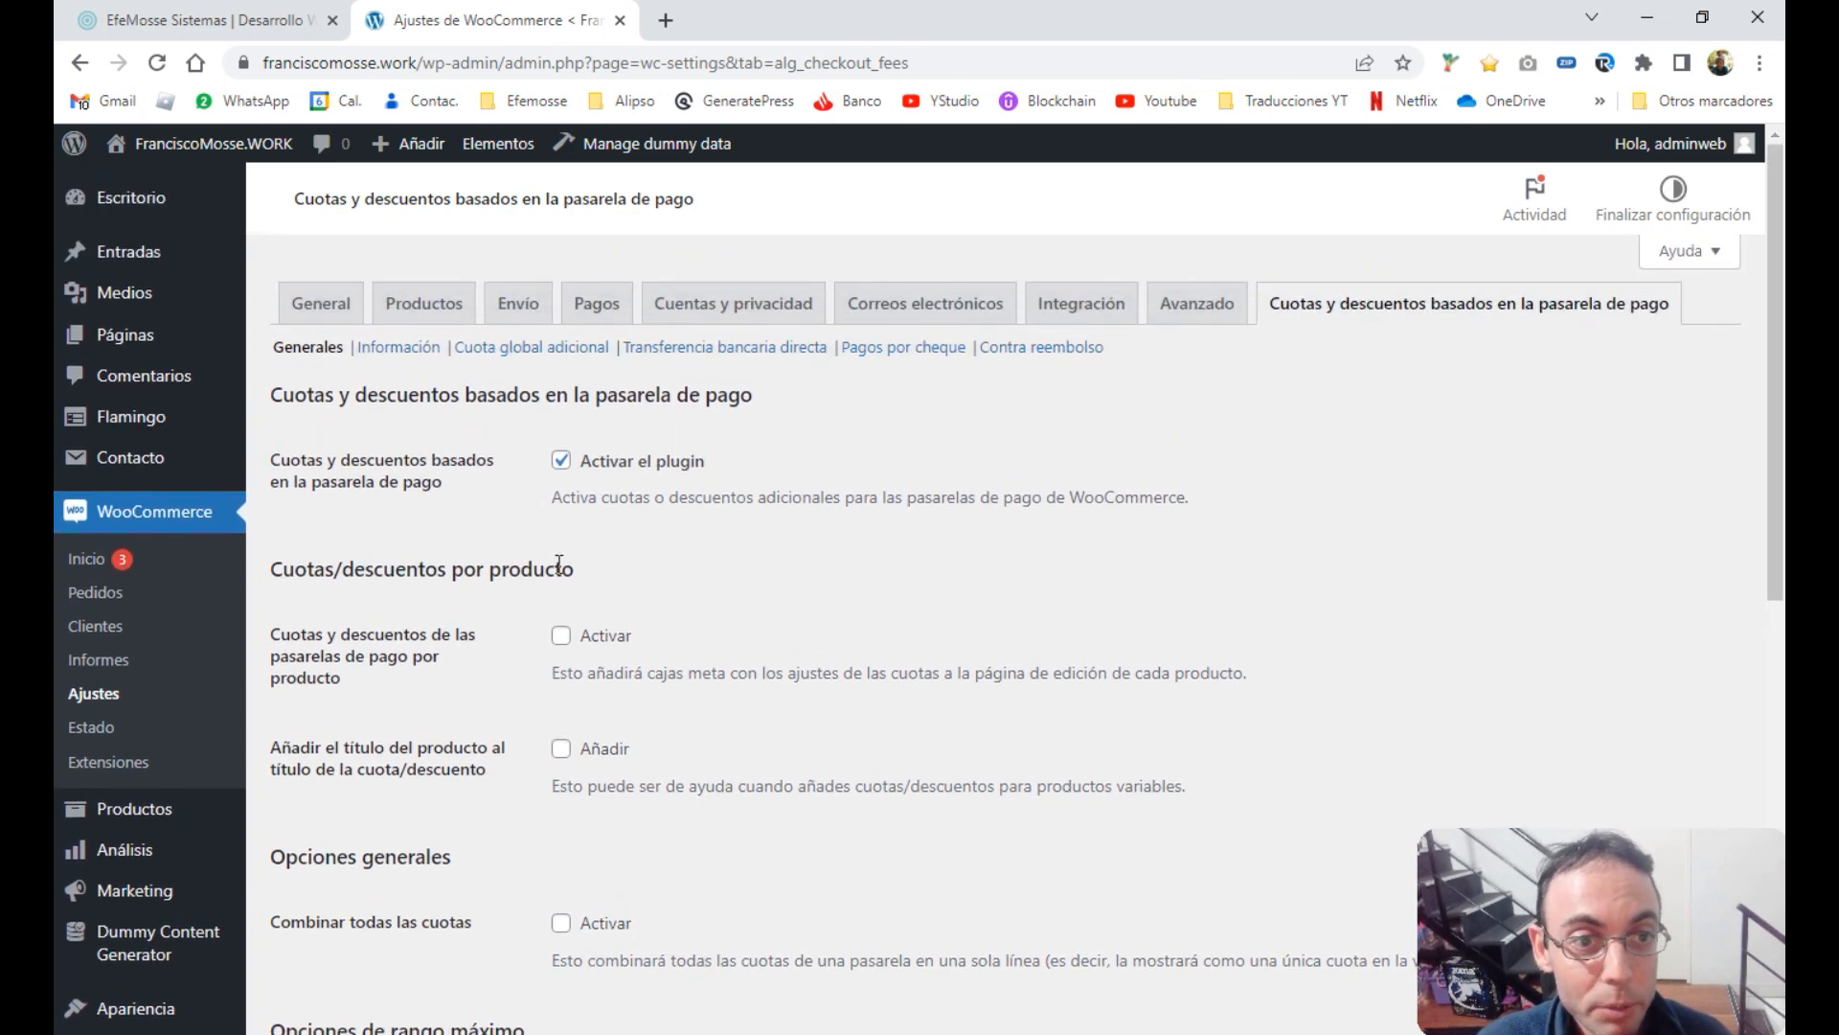
Open the WooCommerce payment settings in a separate browser tab and check which payment methods are enabled
middle_click(596, 305)
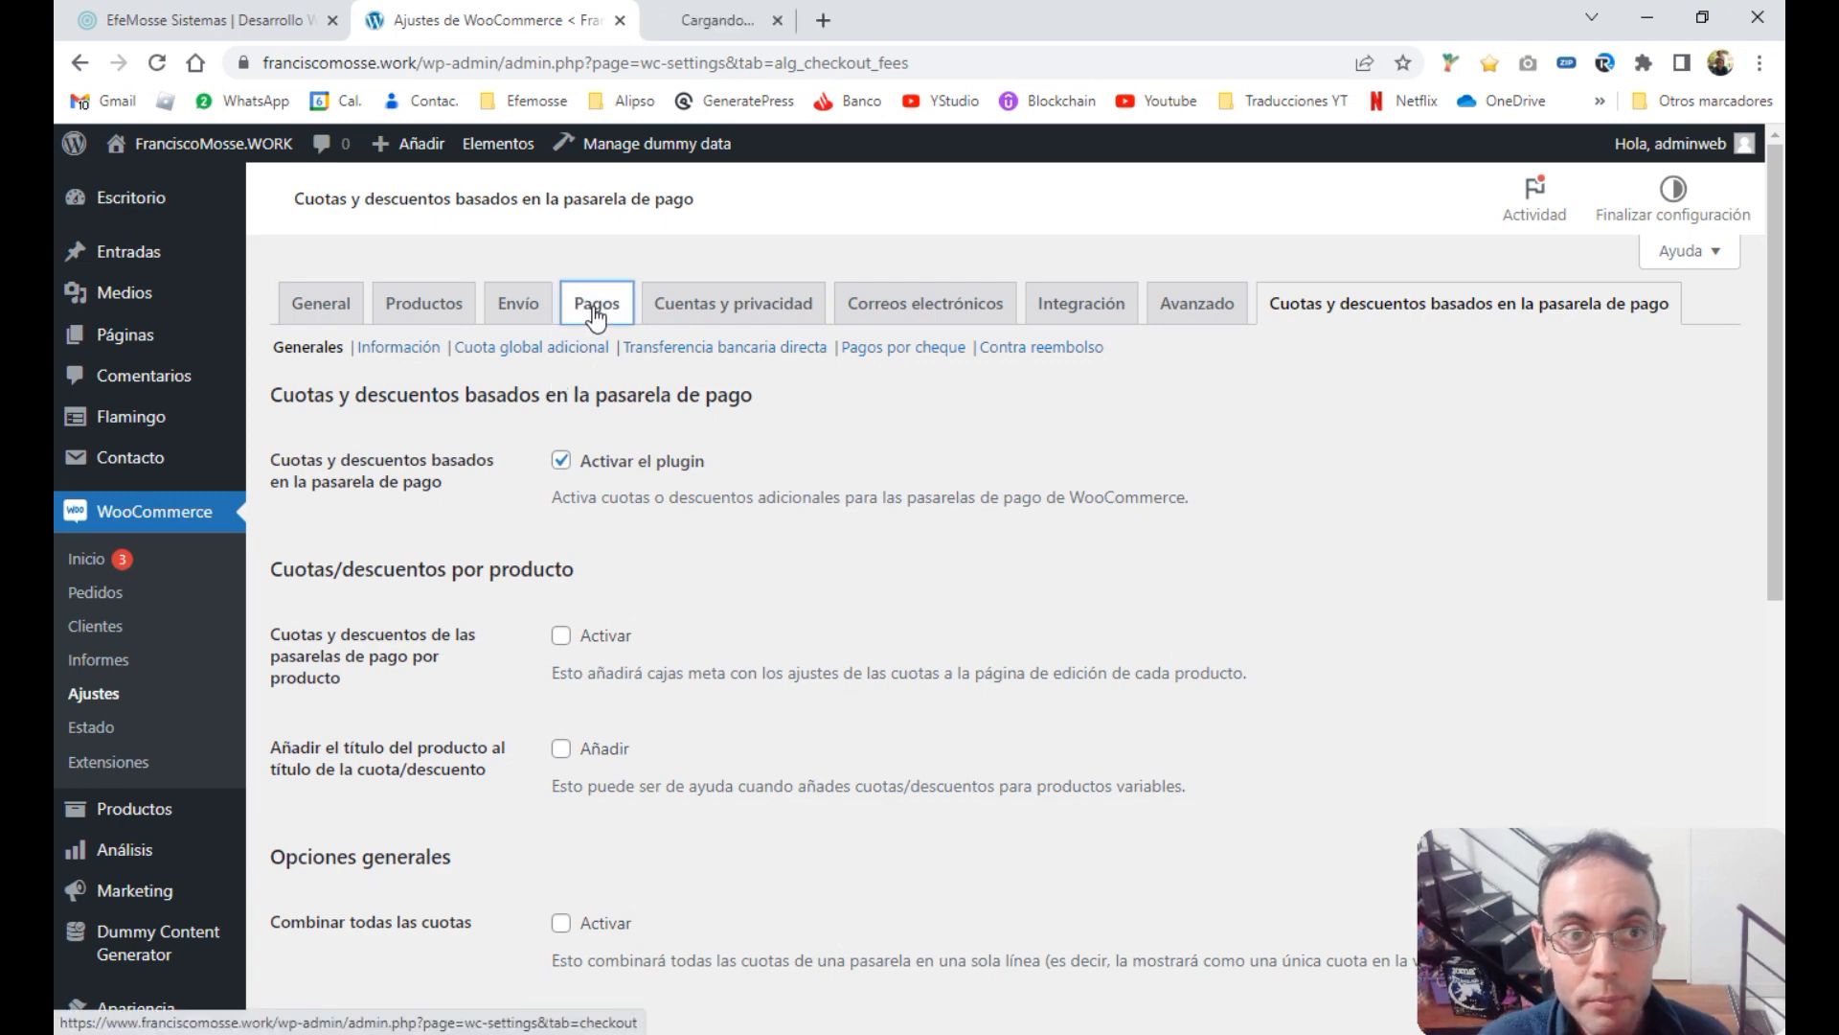
click(722, 18)
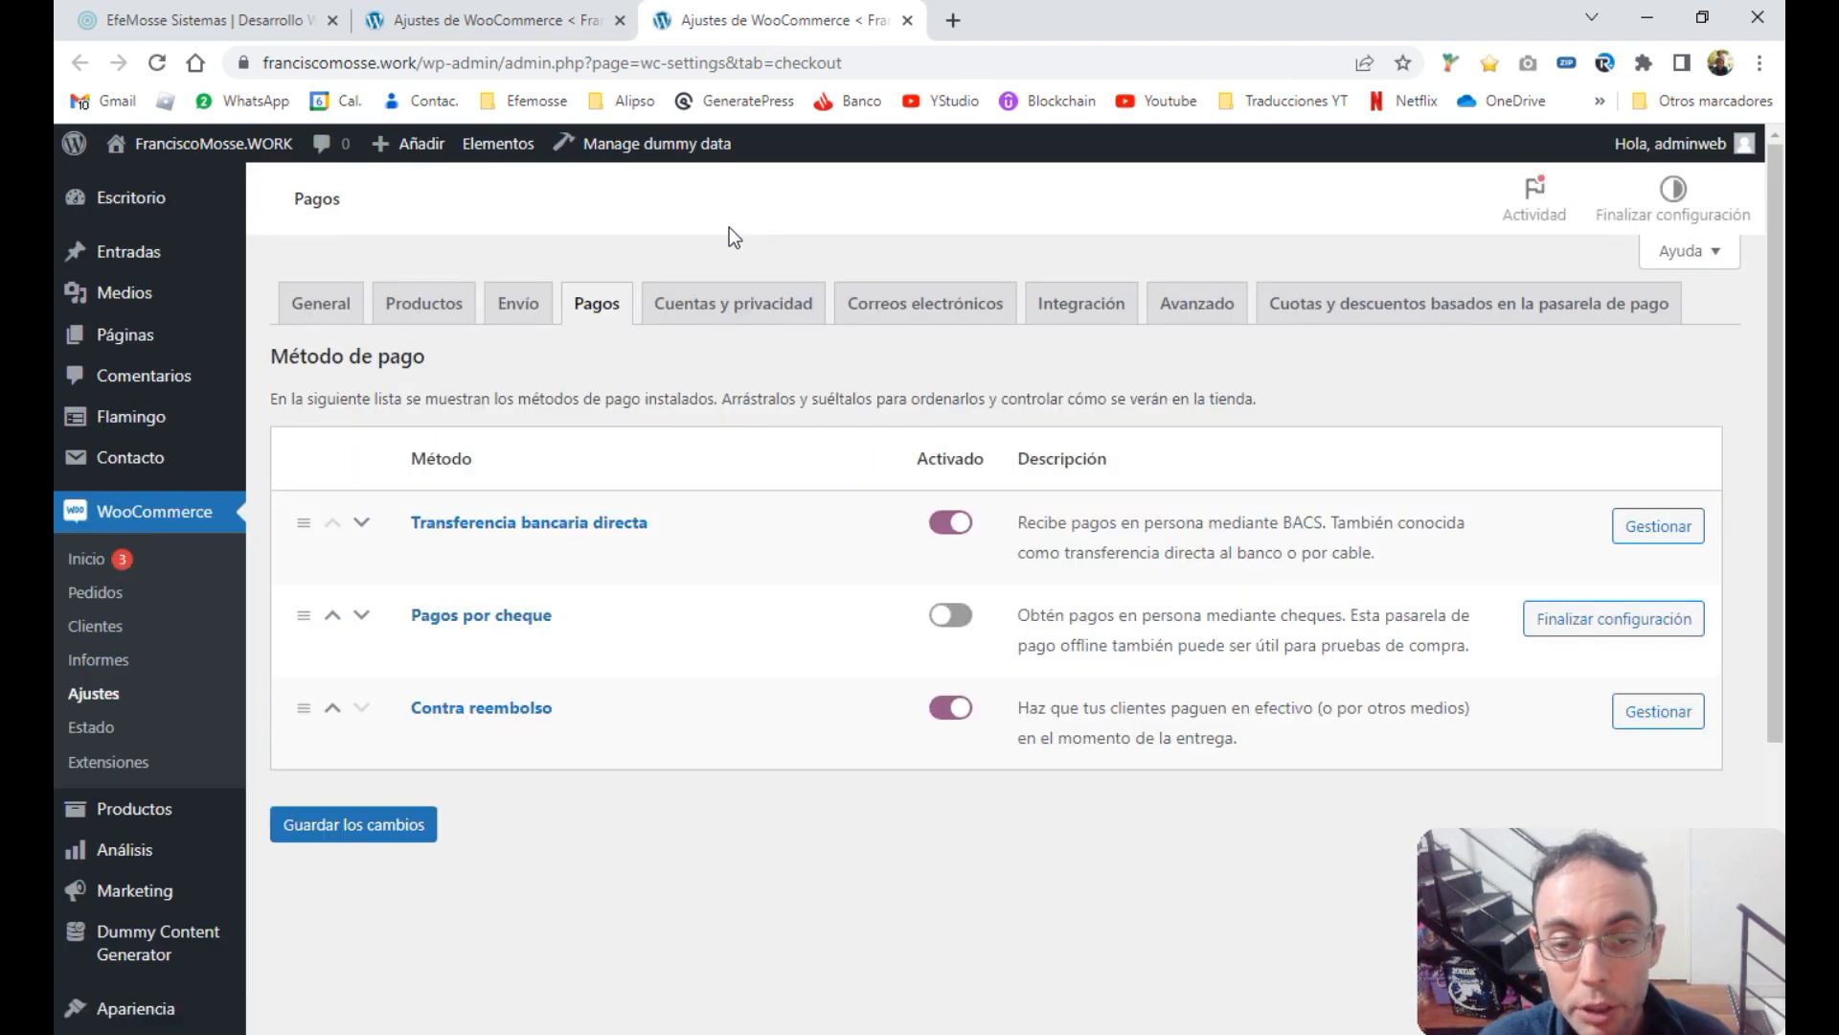
drag(708, 522, 410, 526)
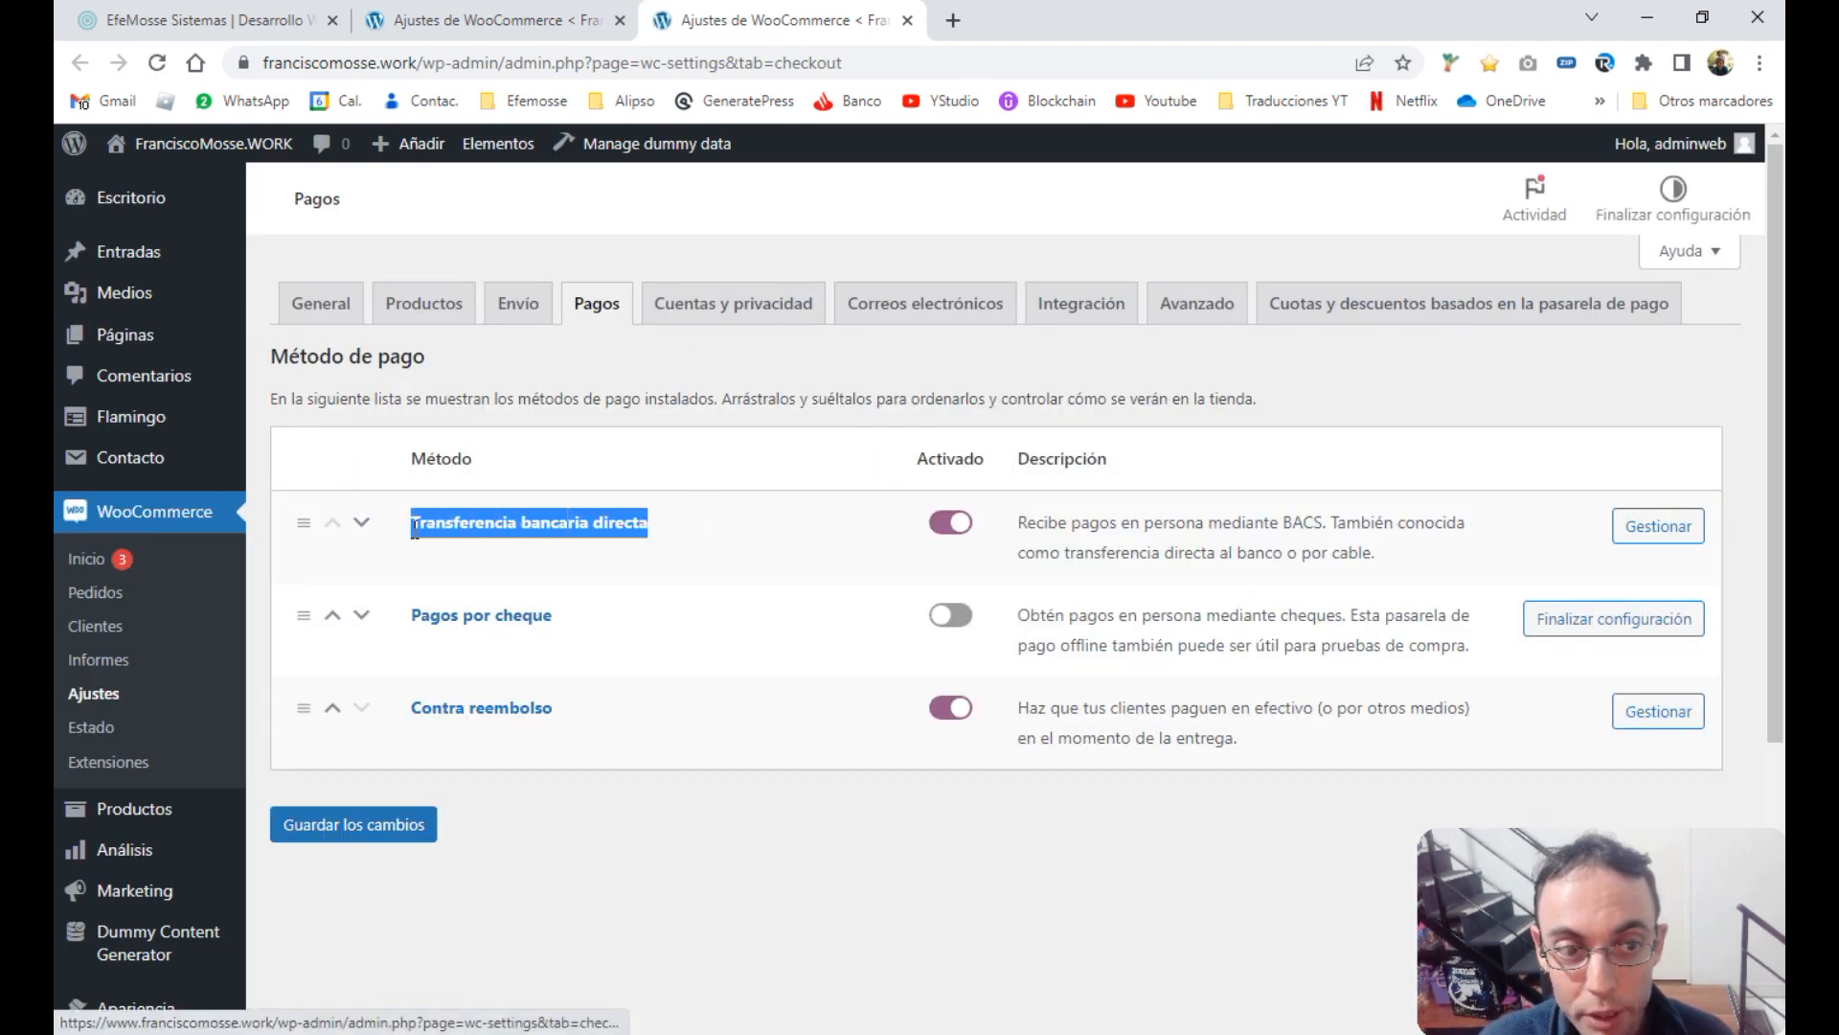
drag(605, 711, 417, 708)
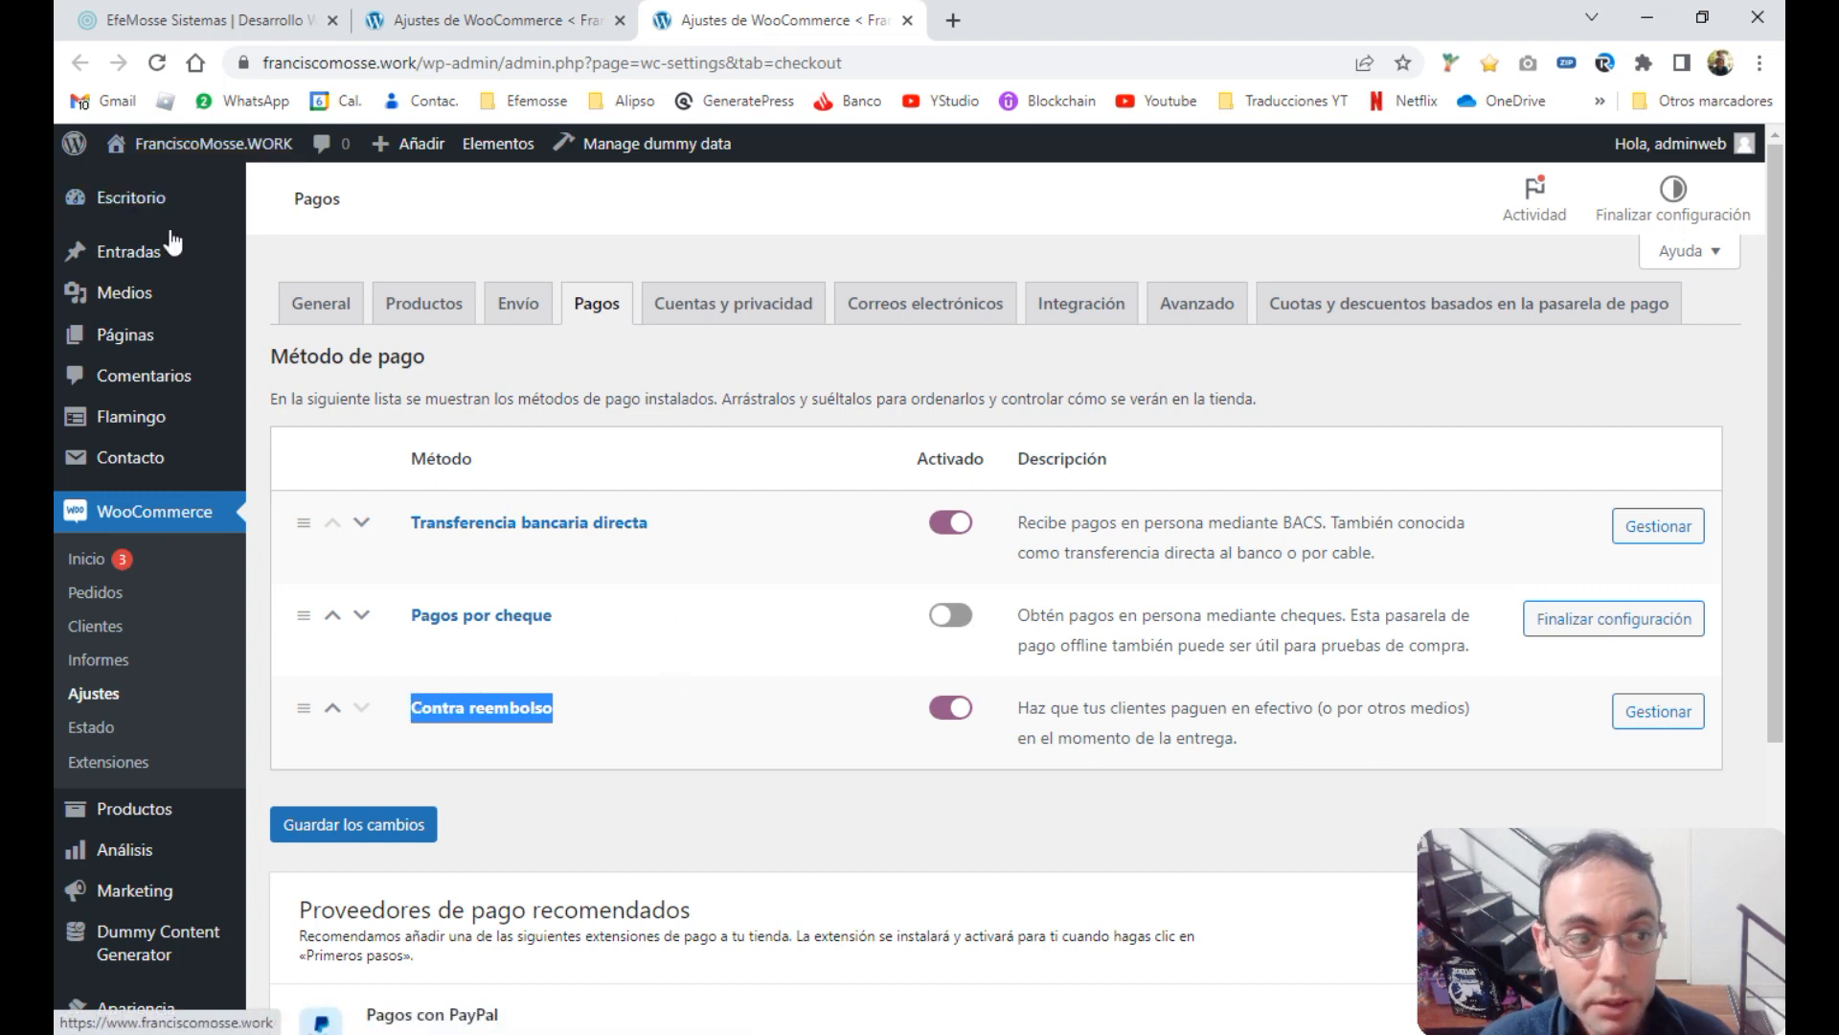
Open the full product list in a new browser tab and view the Maiores product's store page in another
mouse_move(167, 812)
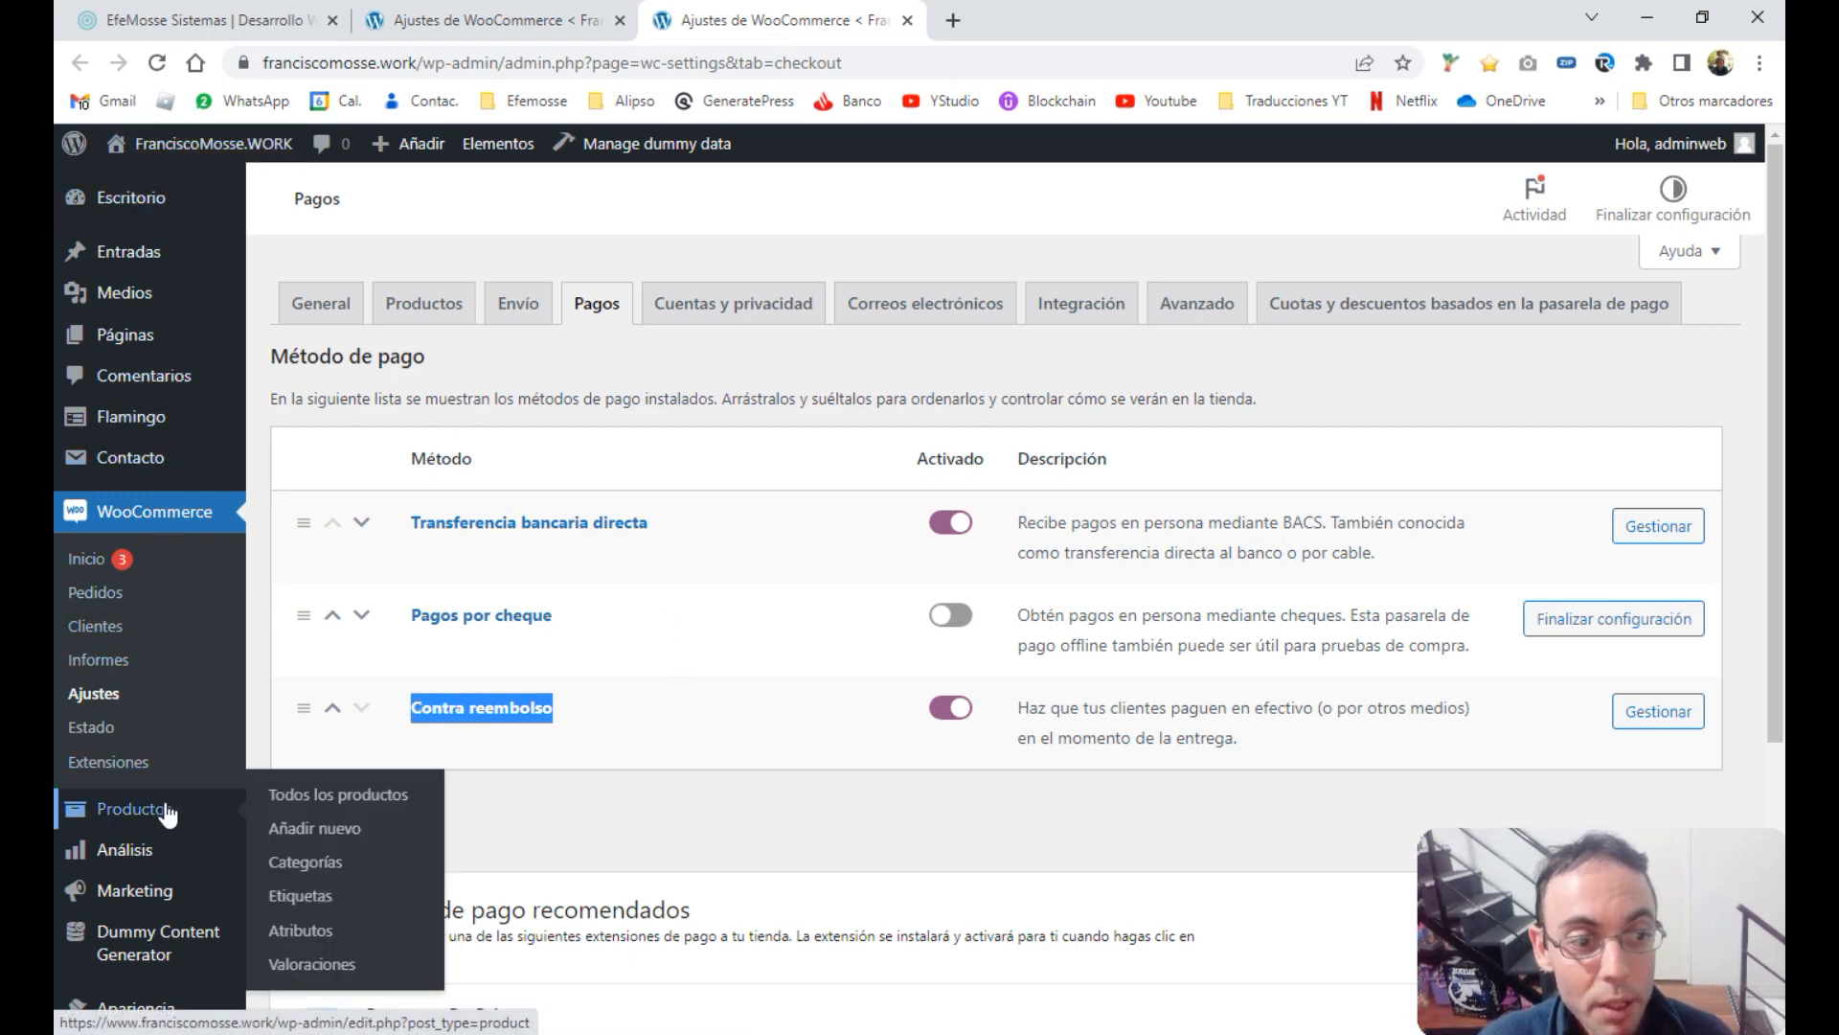
middle_click(294, 809)
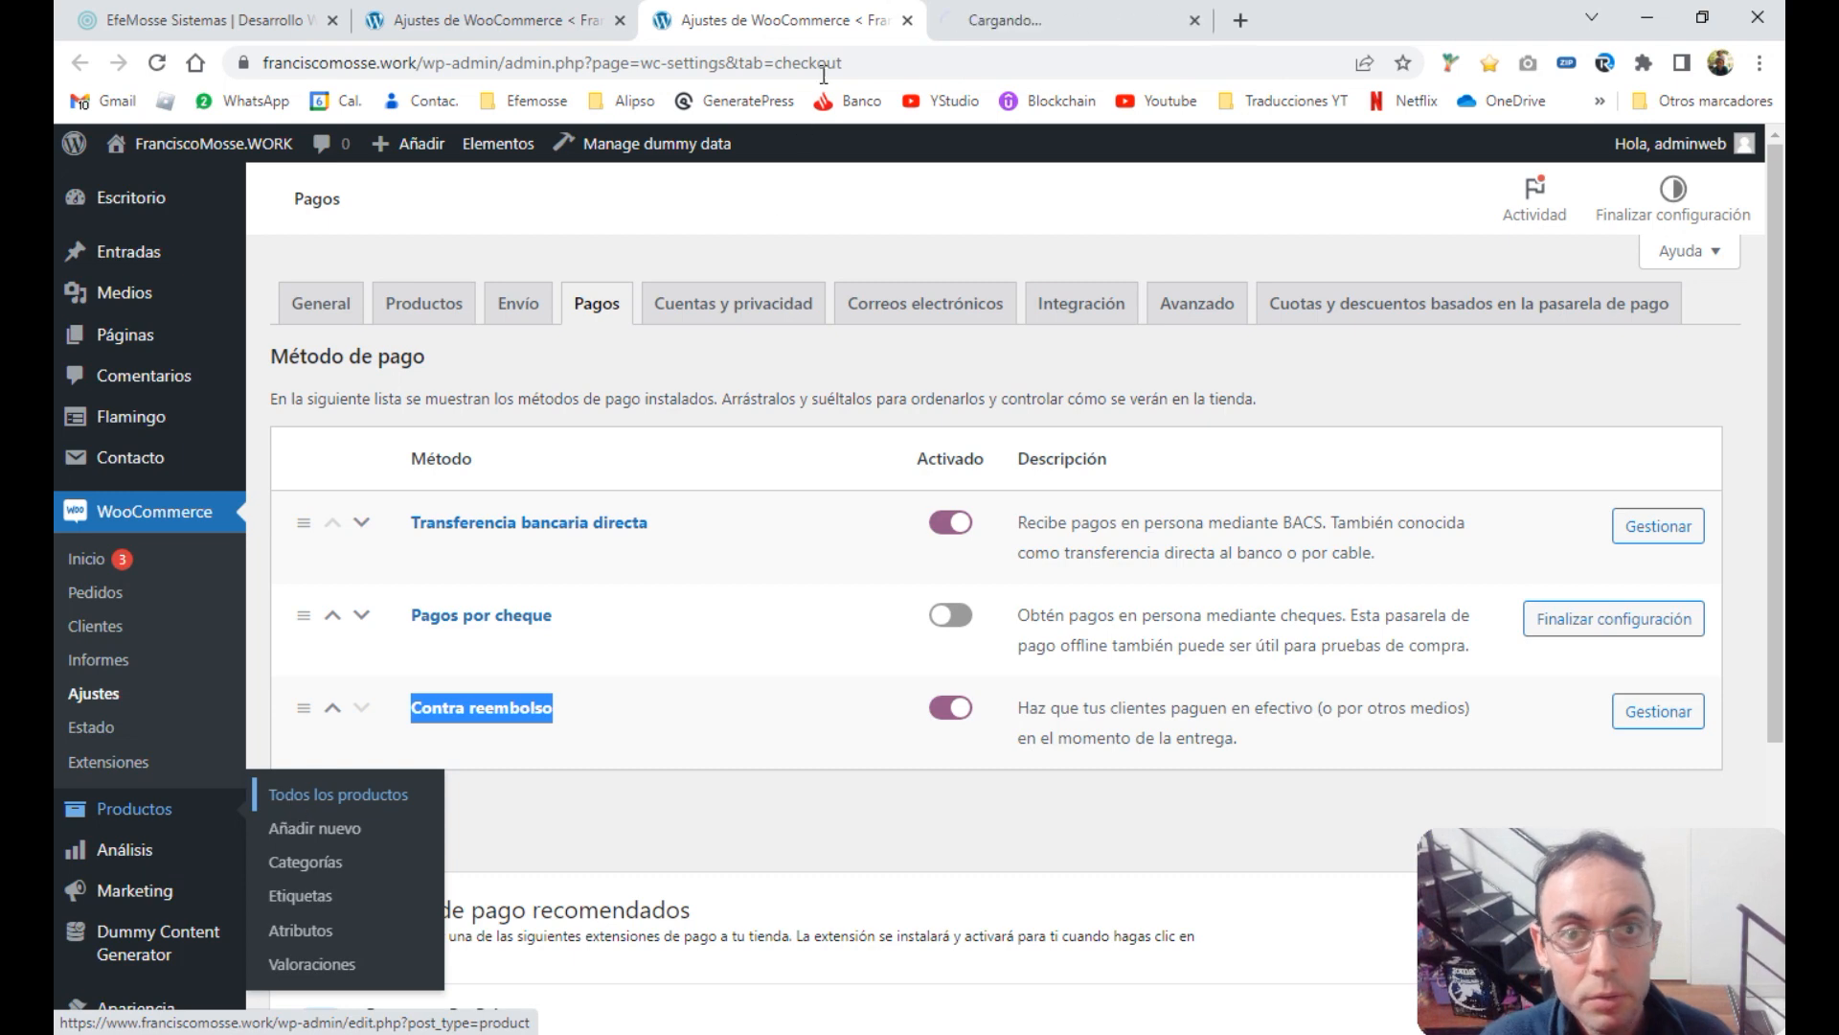
click(975, 28)
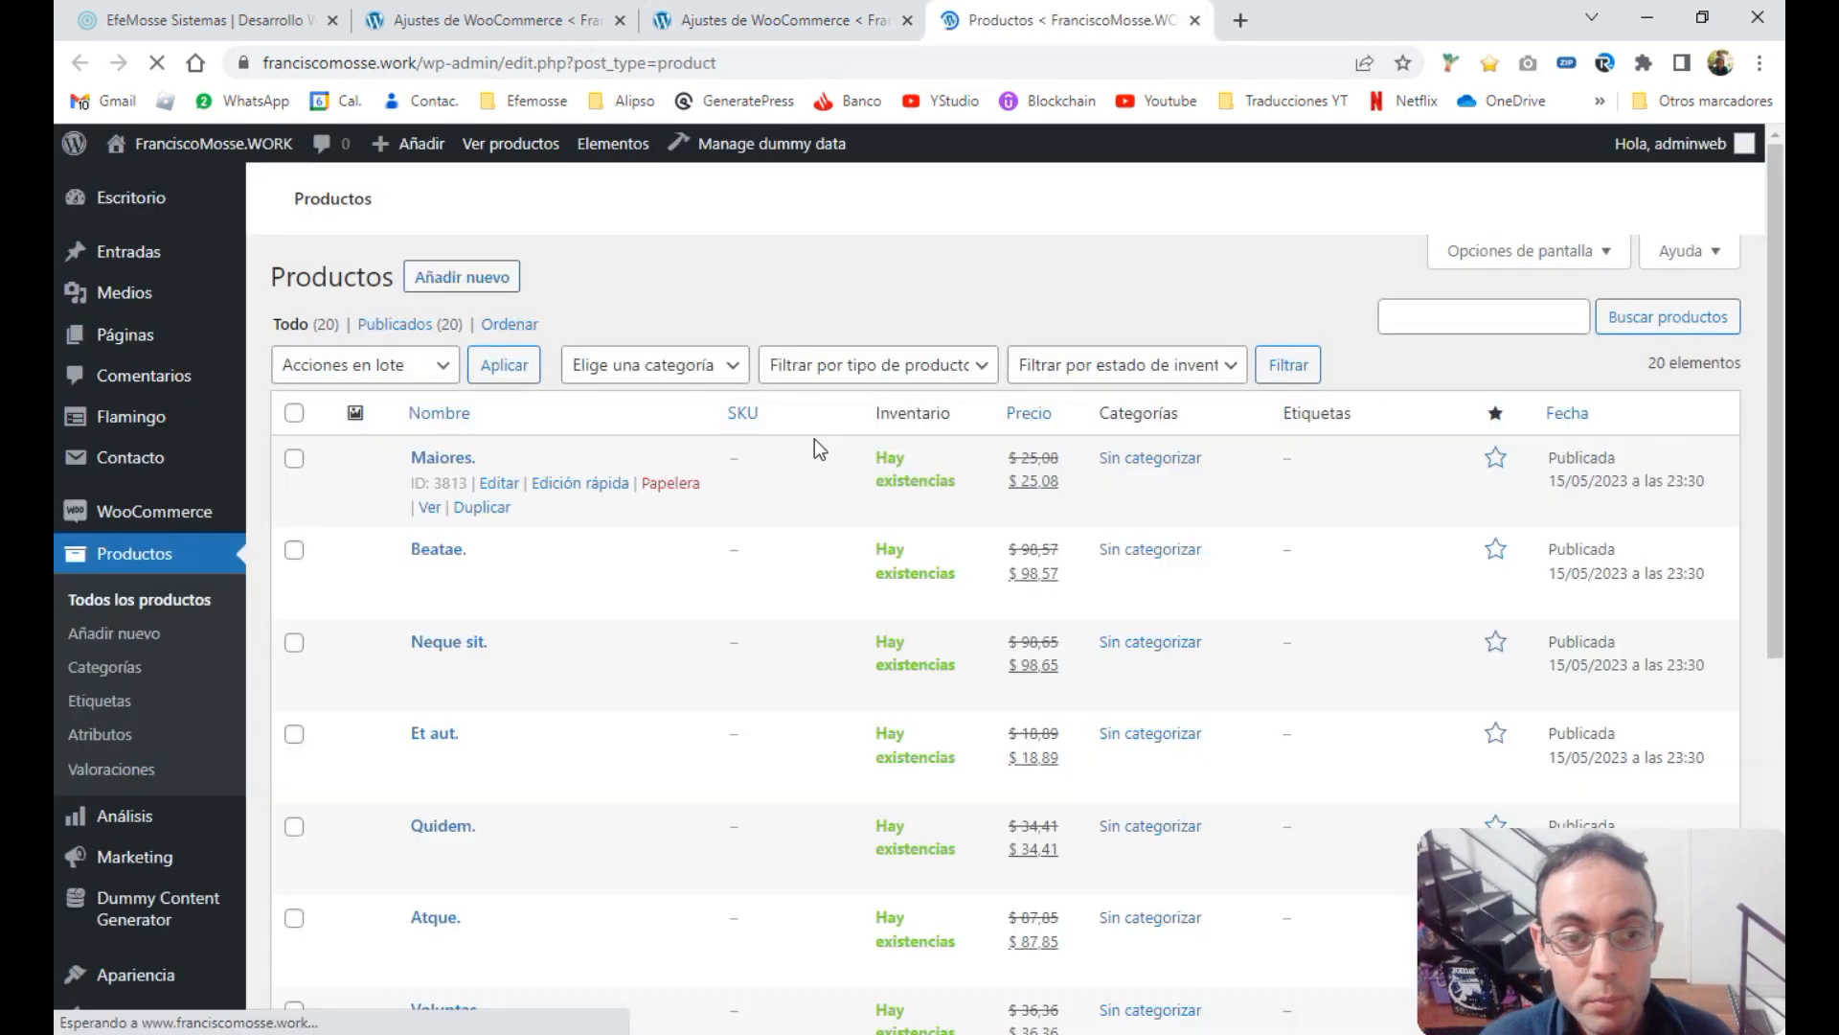
middle_click(429, 507)
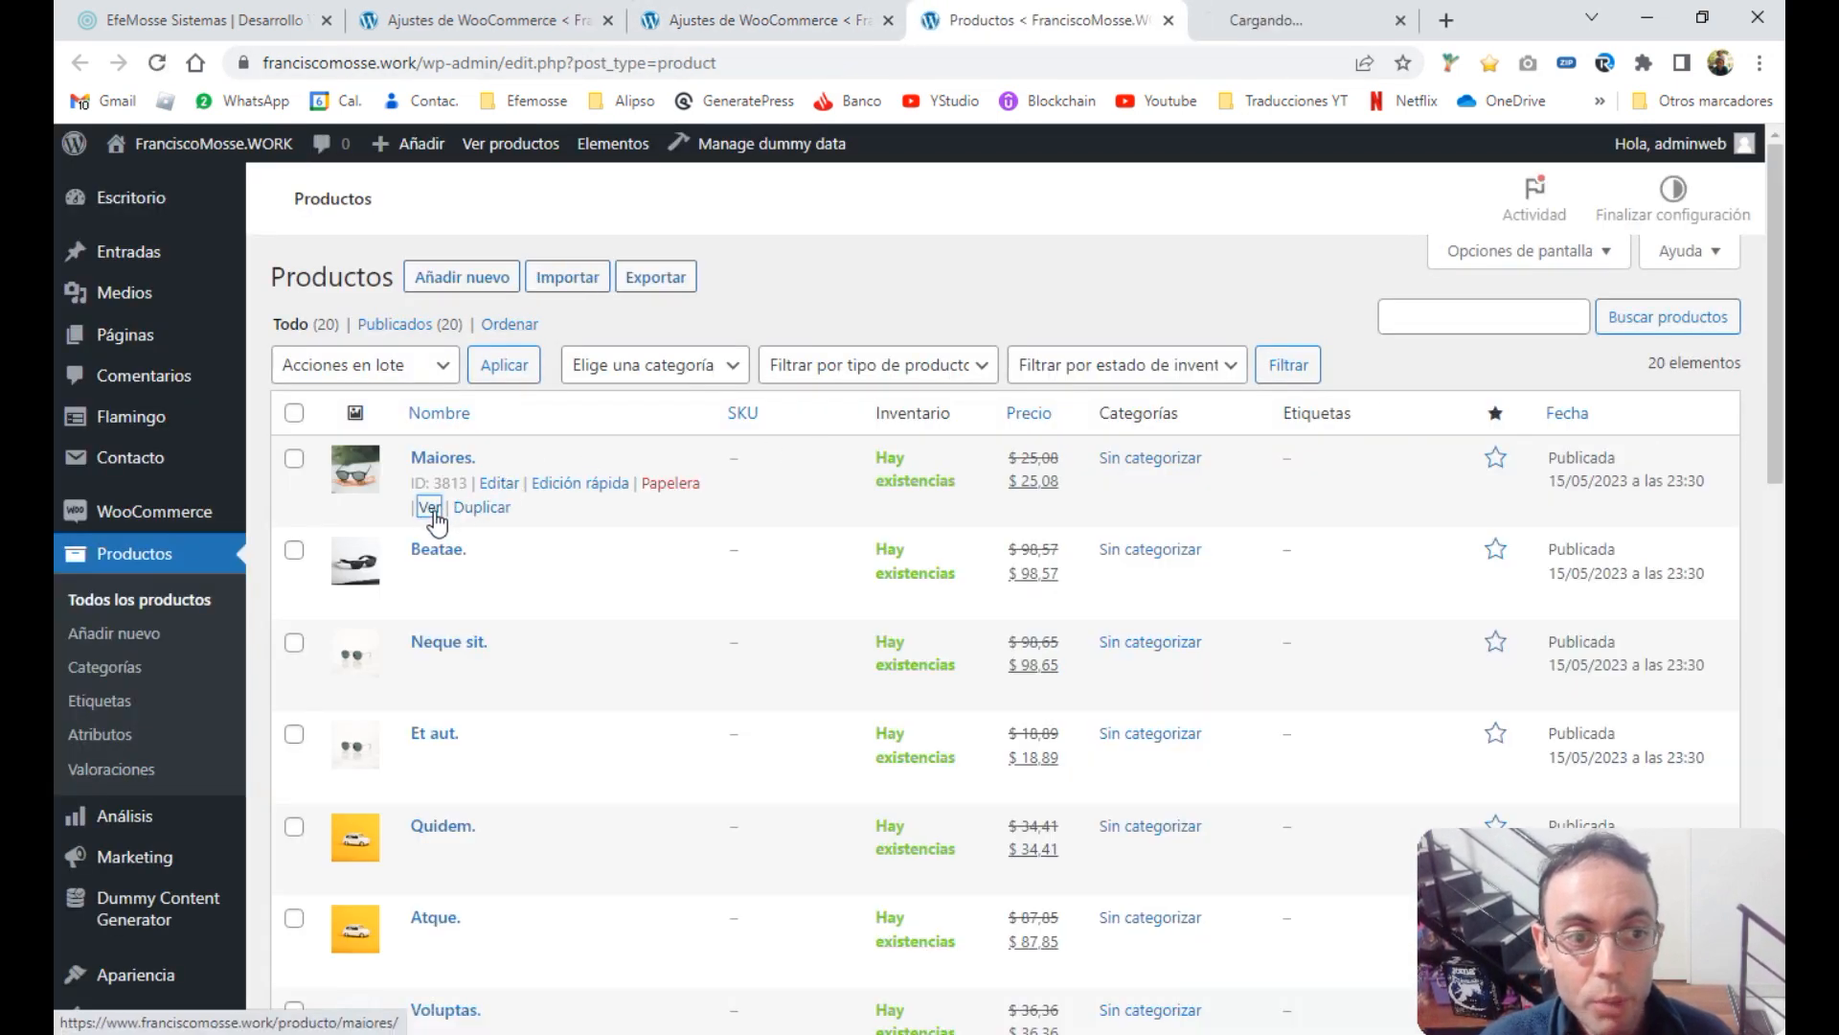
click(1274, 20)
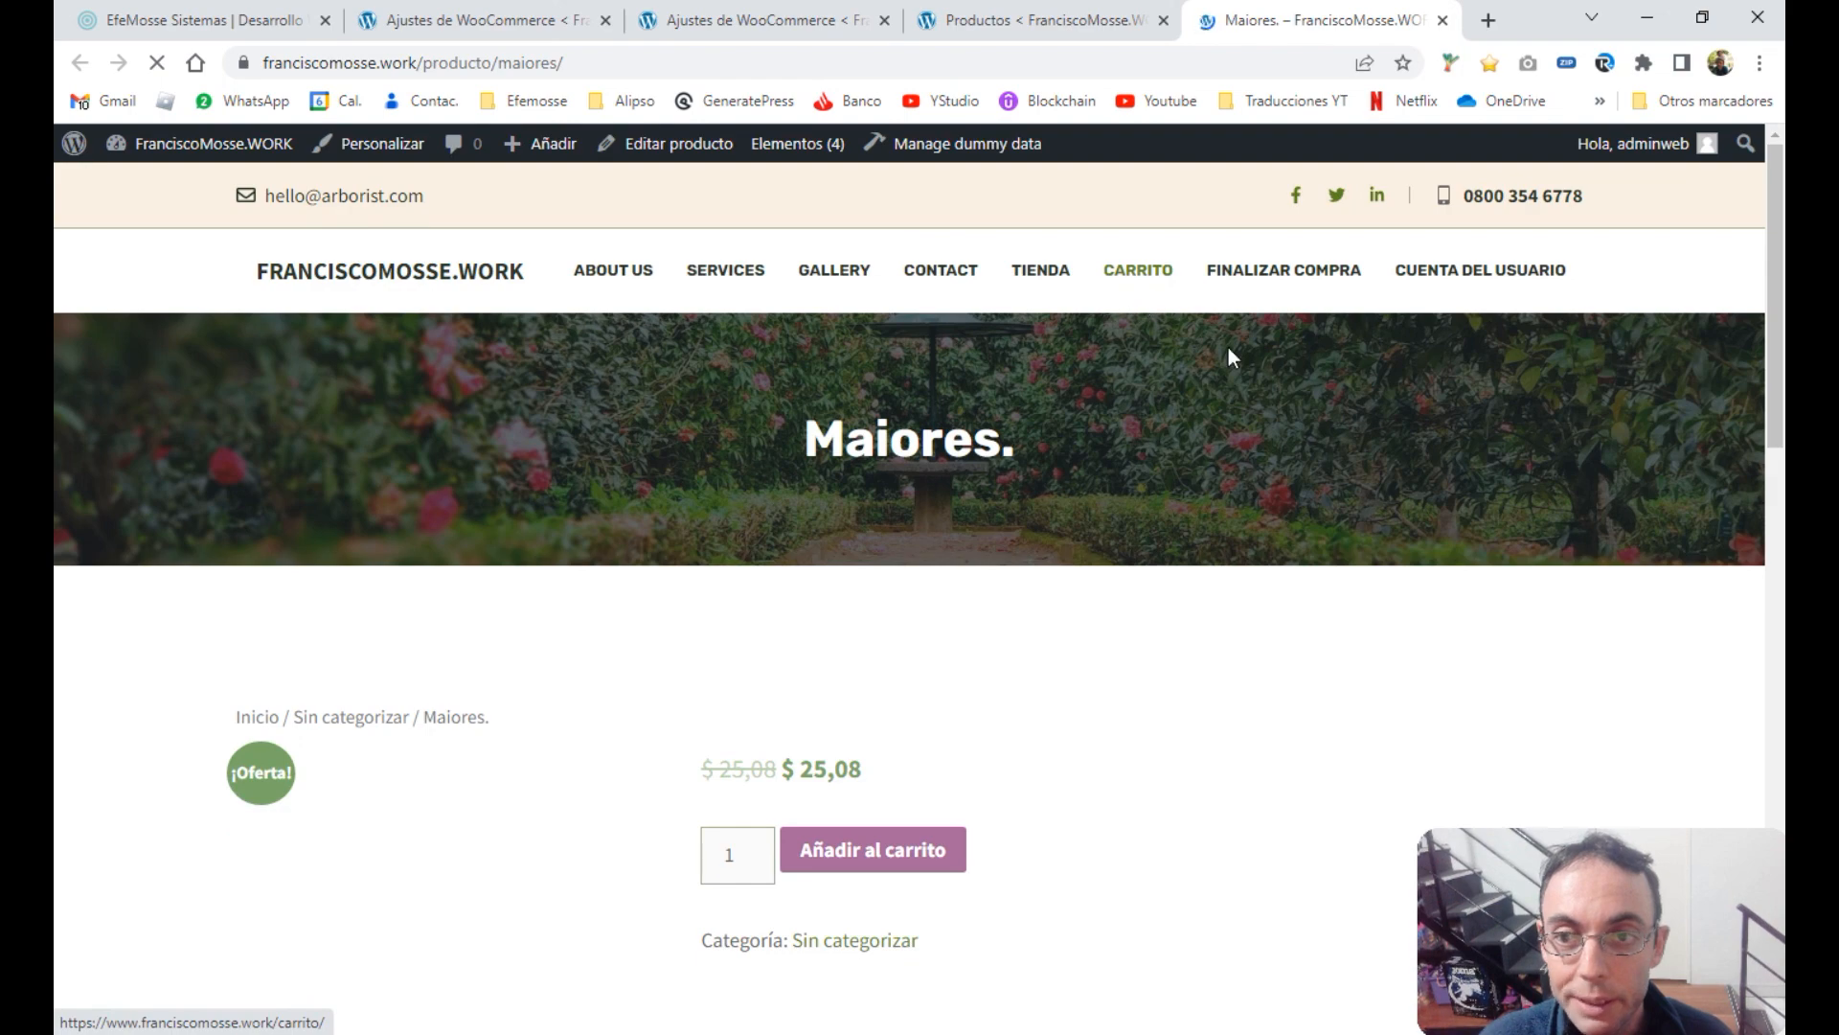
Add one unit of the Maiores product to the cart and close the side cart
scroll(1221, 349, down, 4)
click(839, 498)
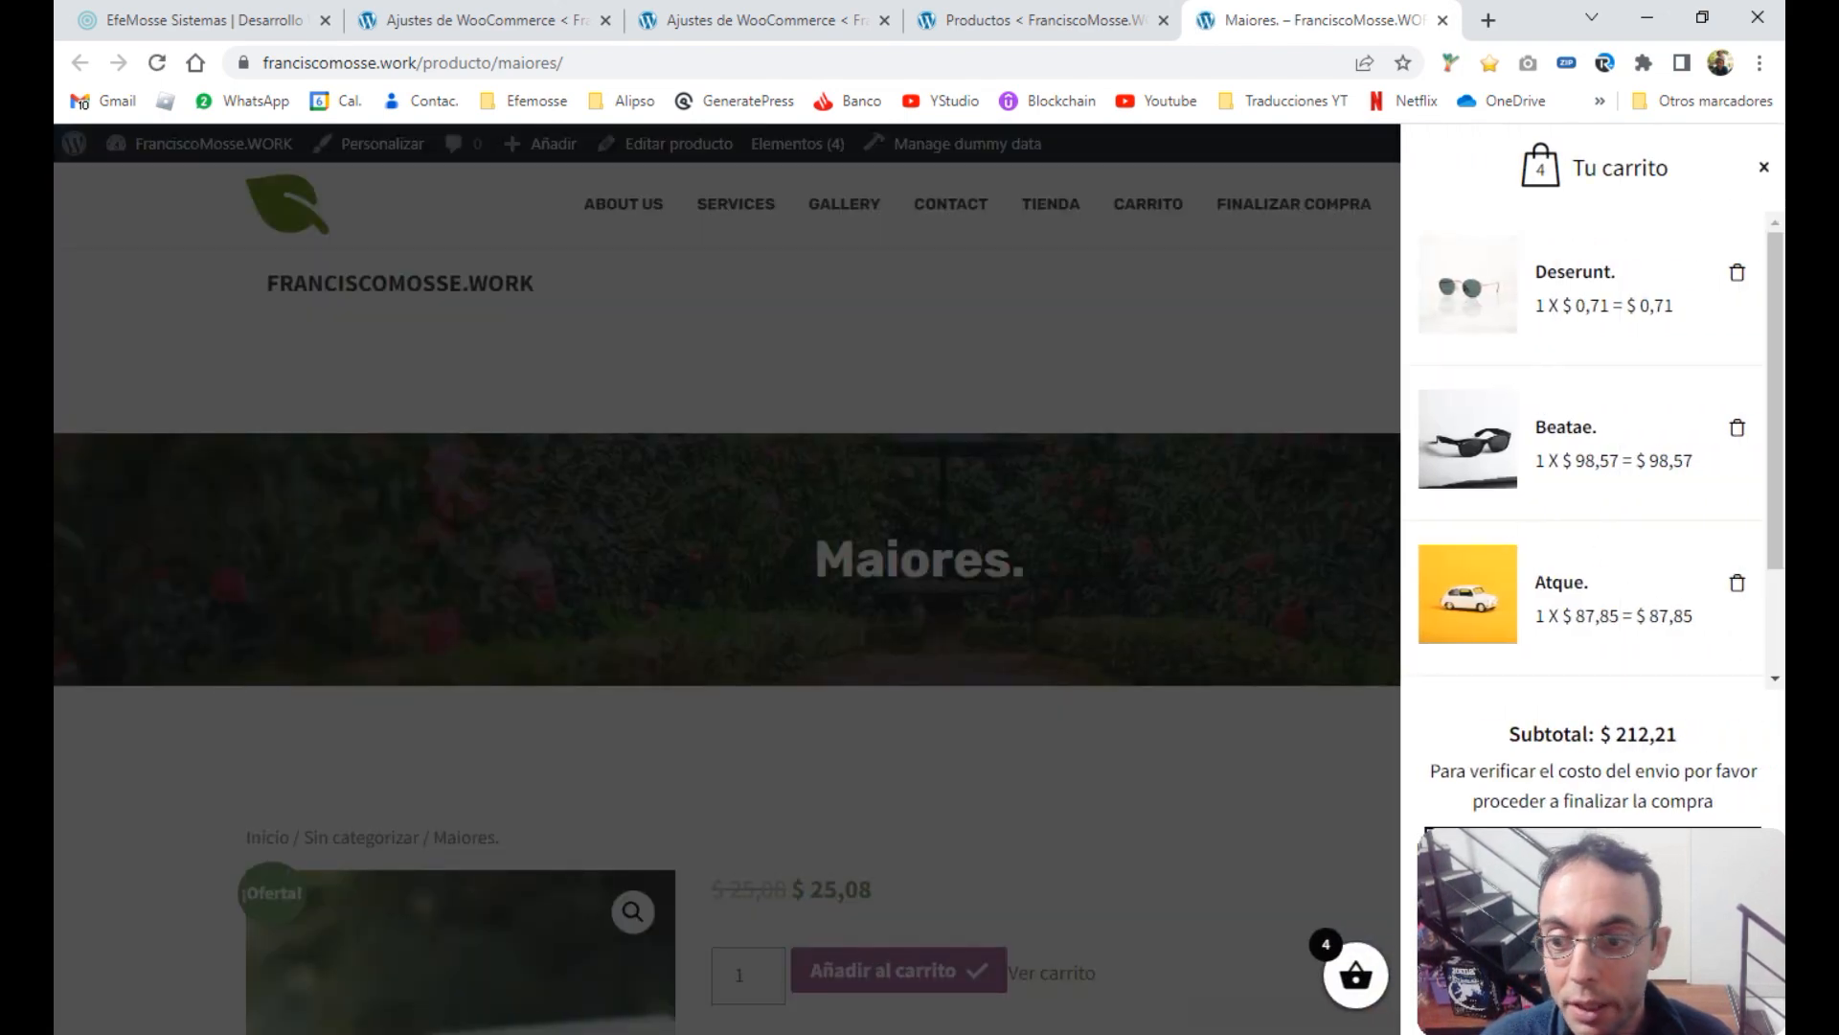
scroll(1671, 682, down, 2)
click(1211, 395)
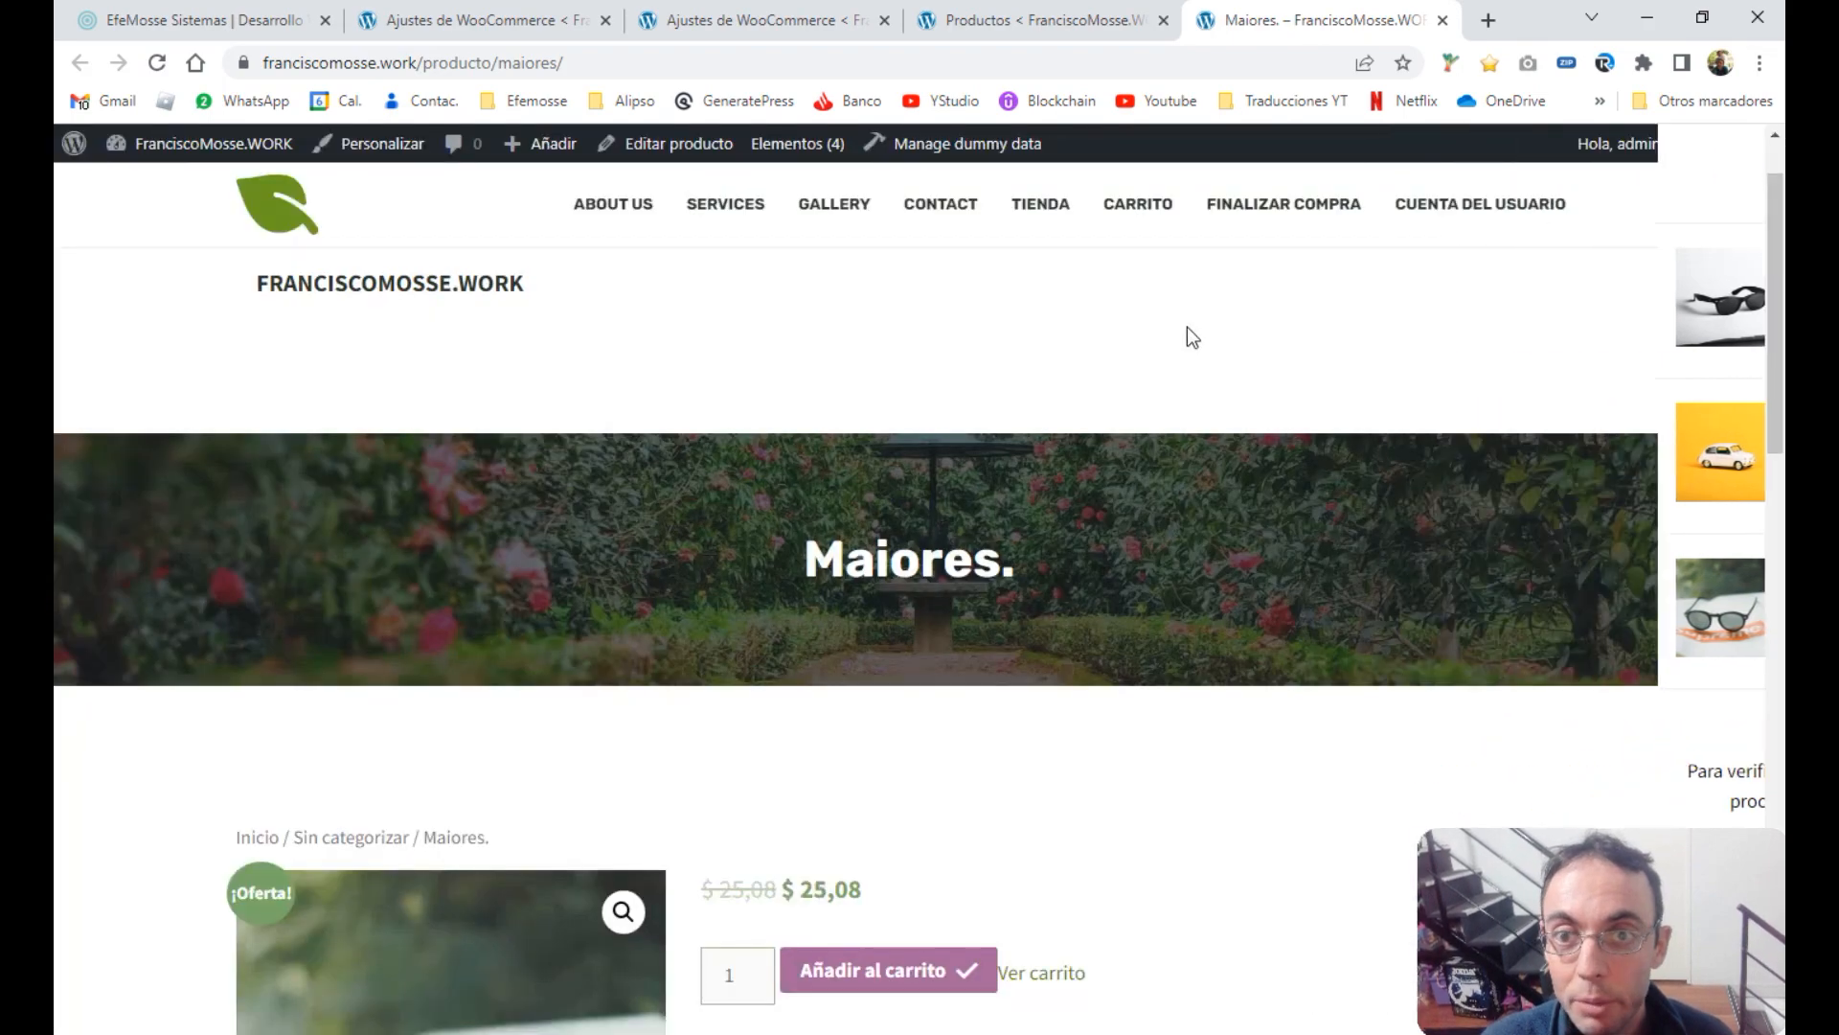
Open the cart, review its totals, and proceed to checkout to view the order summary and payment methods
click(1142, 206)
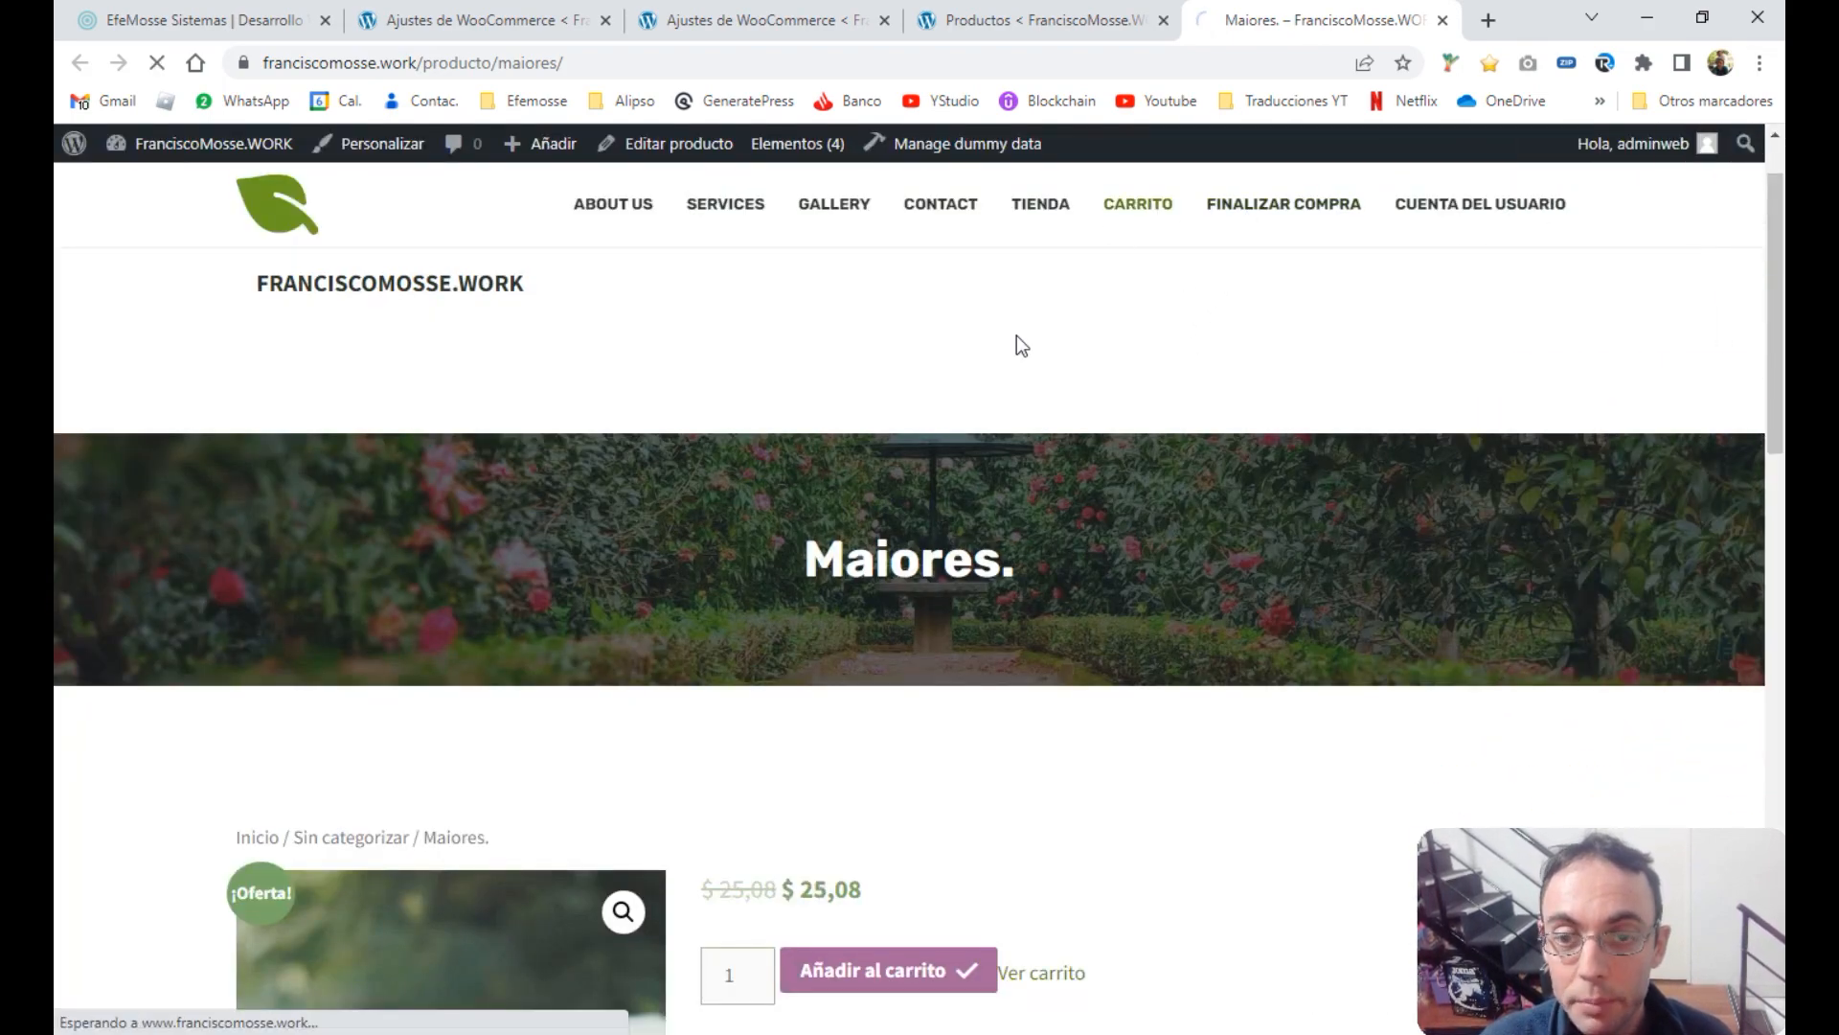
scroll(1017, 342, down, 9)
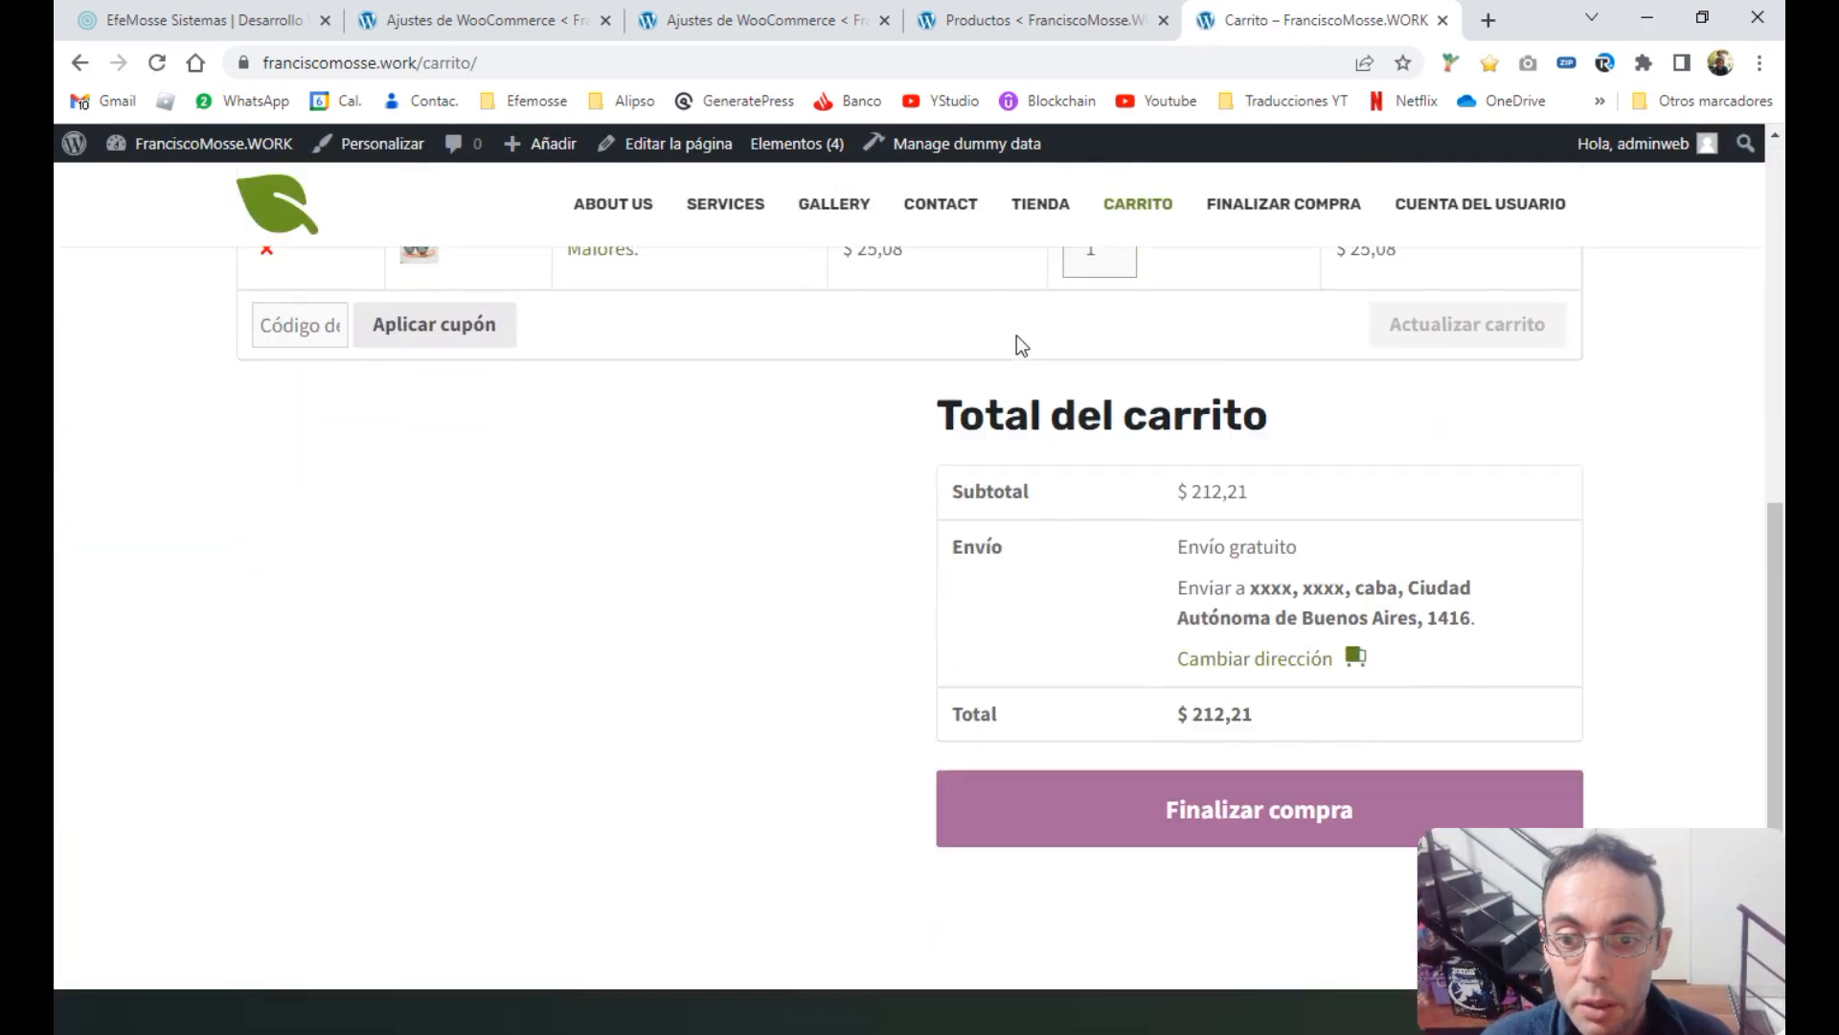
scroll(1045, 425, up, 3)
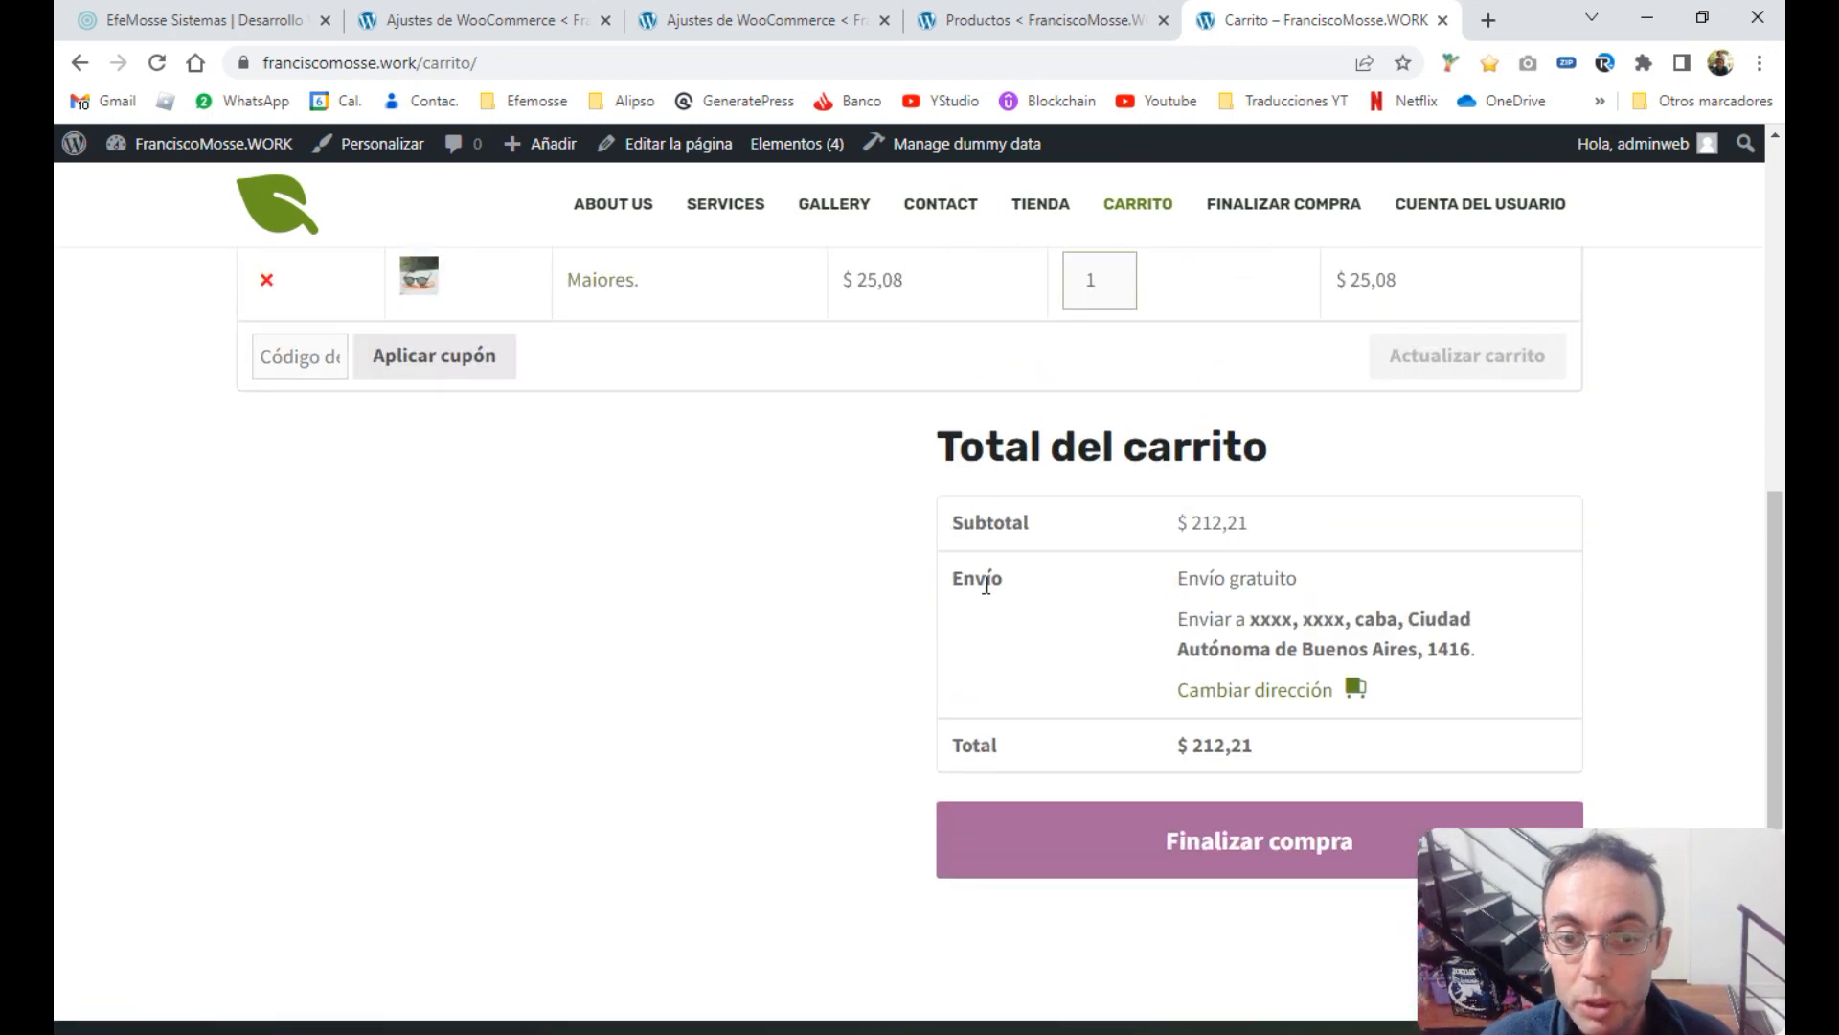
click(1212, 858)
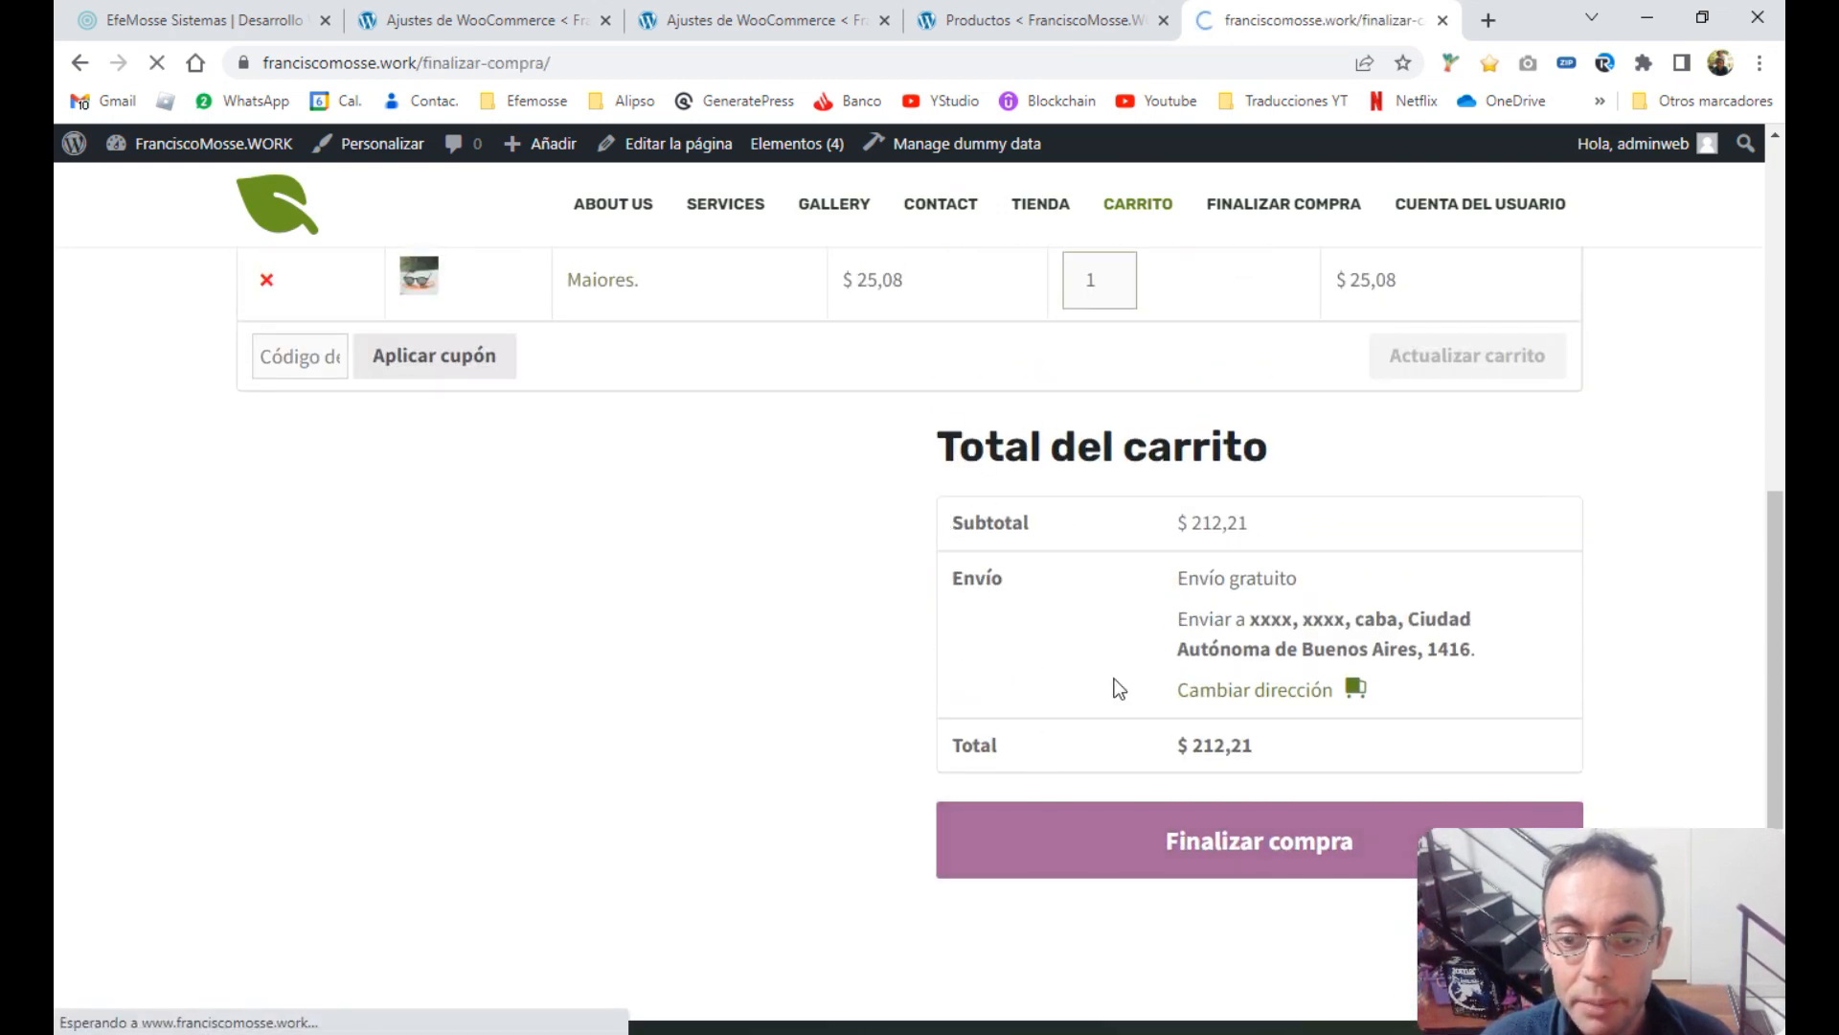
scroll(1095, 580, down, 20)
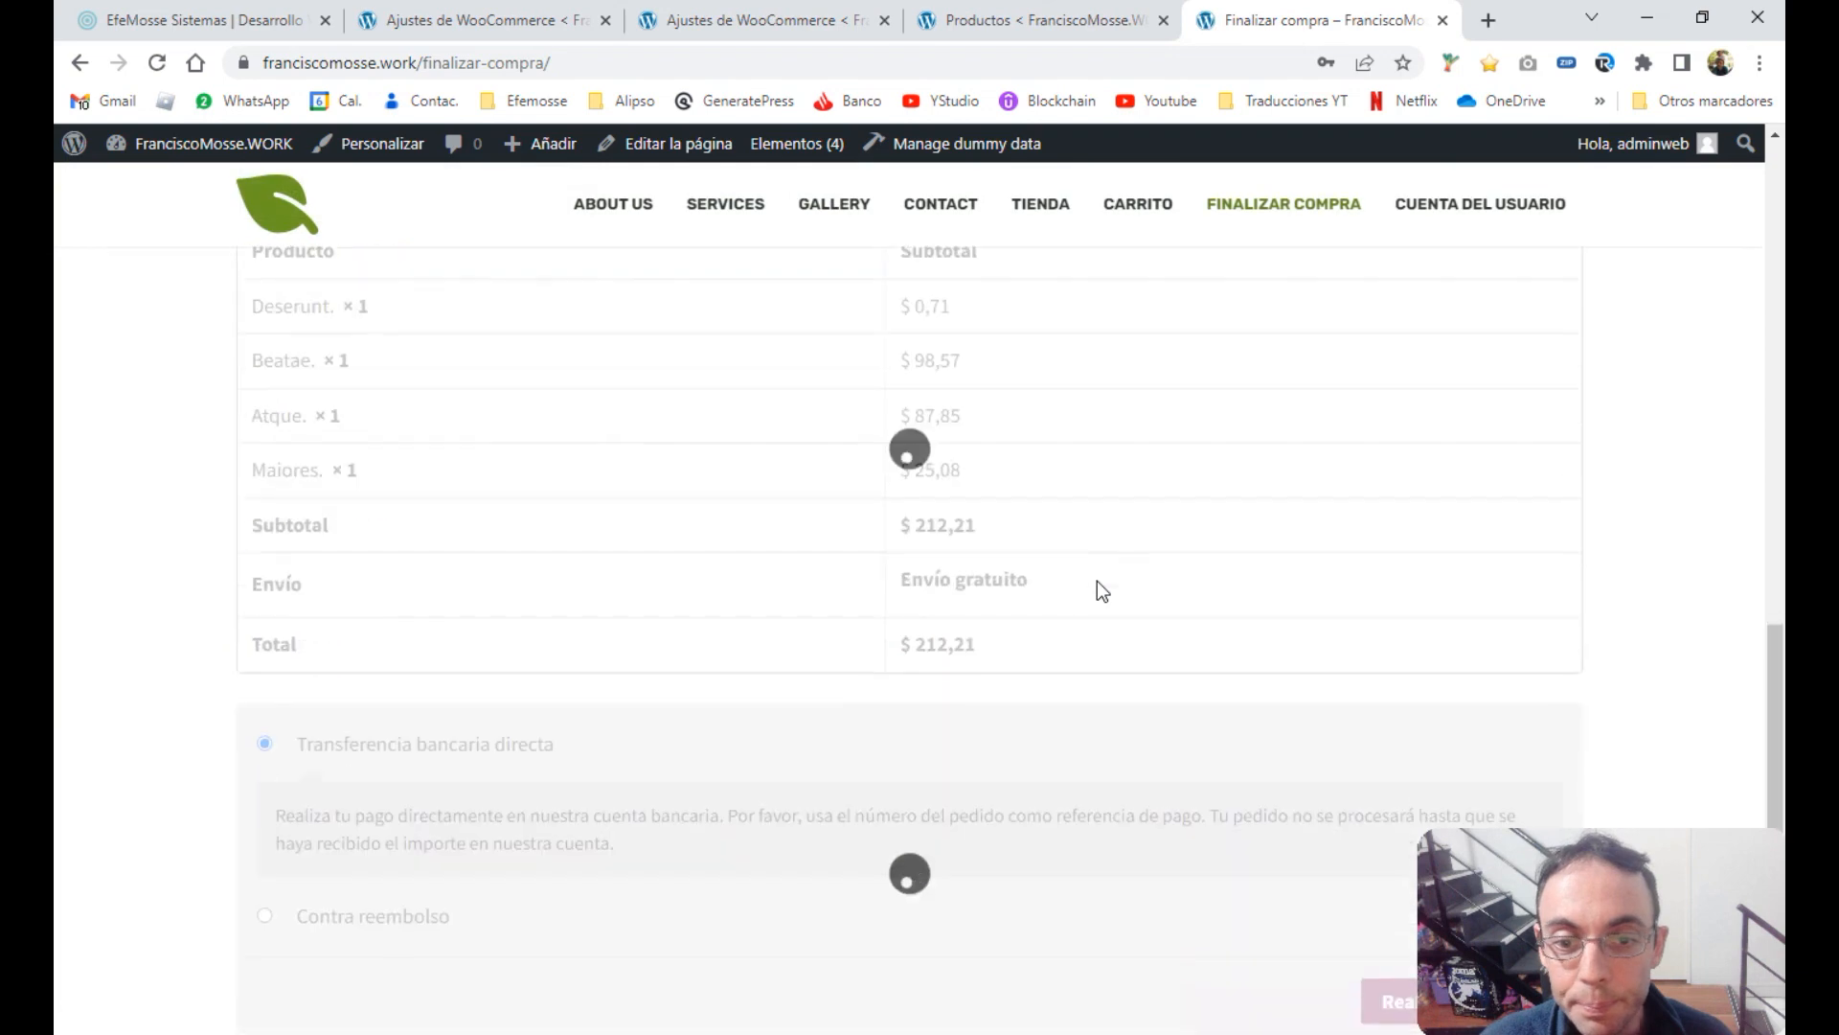
Check the order's subtotal, total and available payment methods on the checkout page
scroll(1095, 591, up, 3)
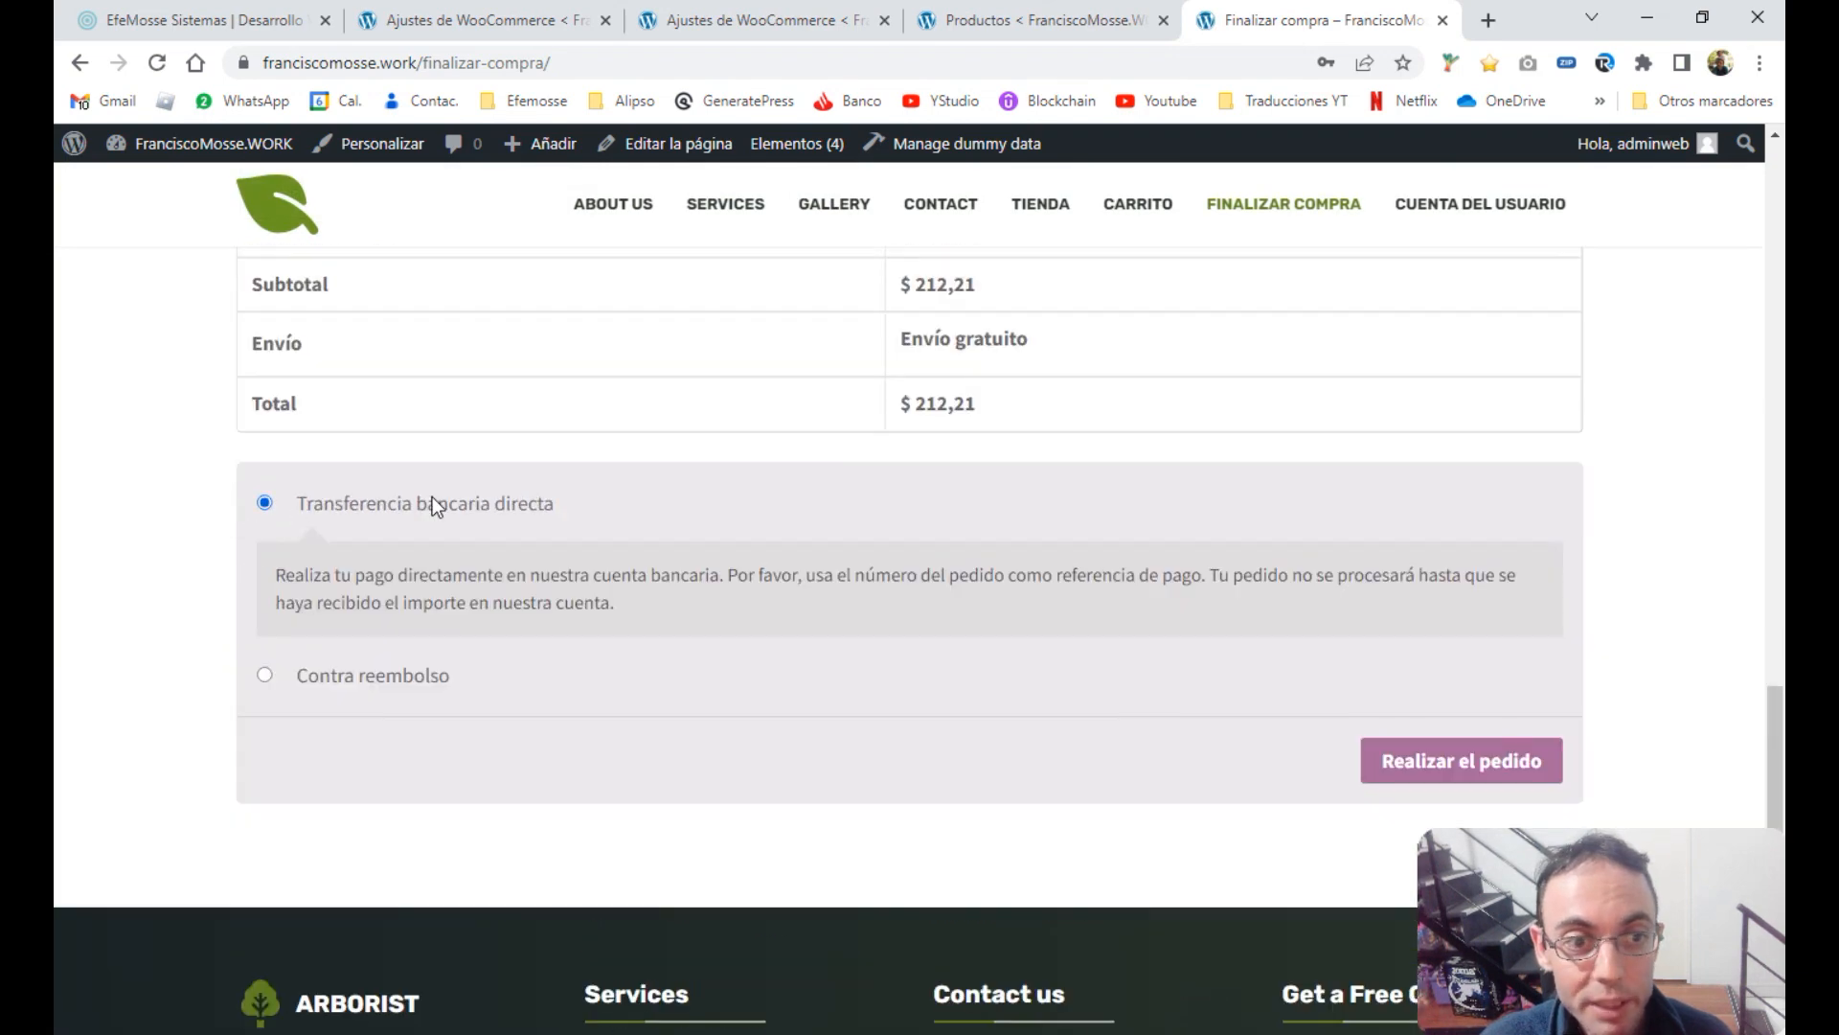
scroll(402, 670, up, 3)
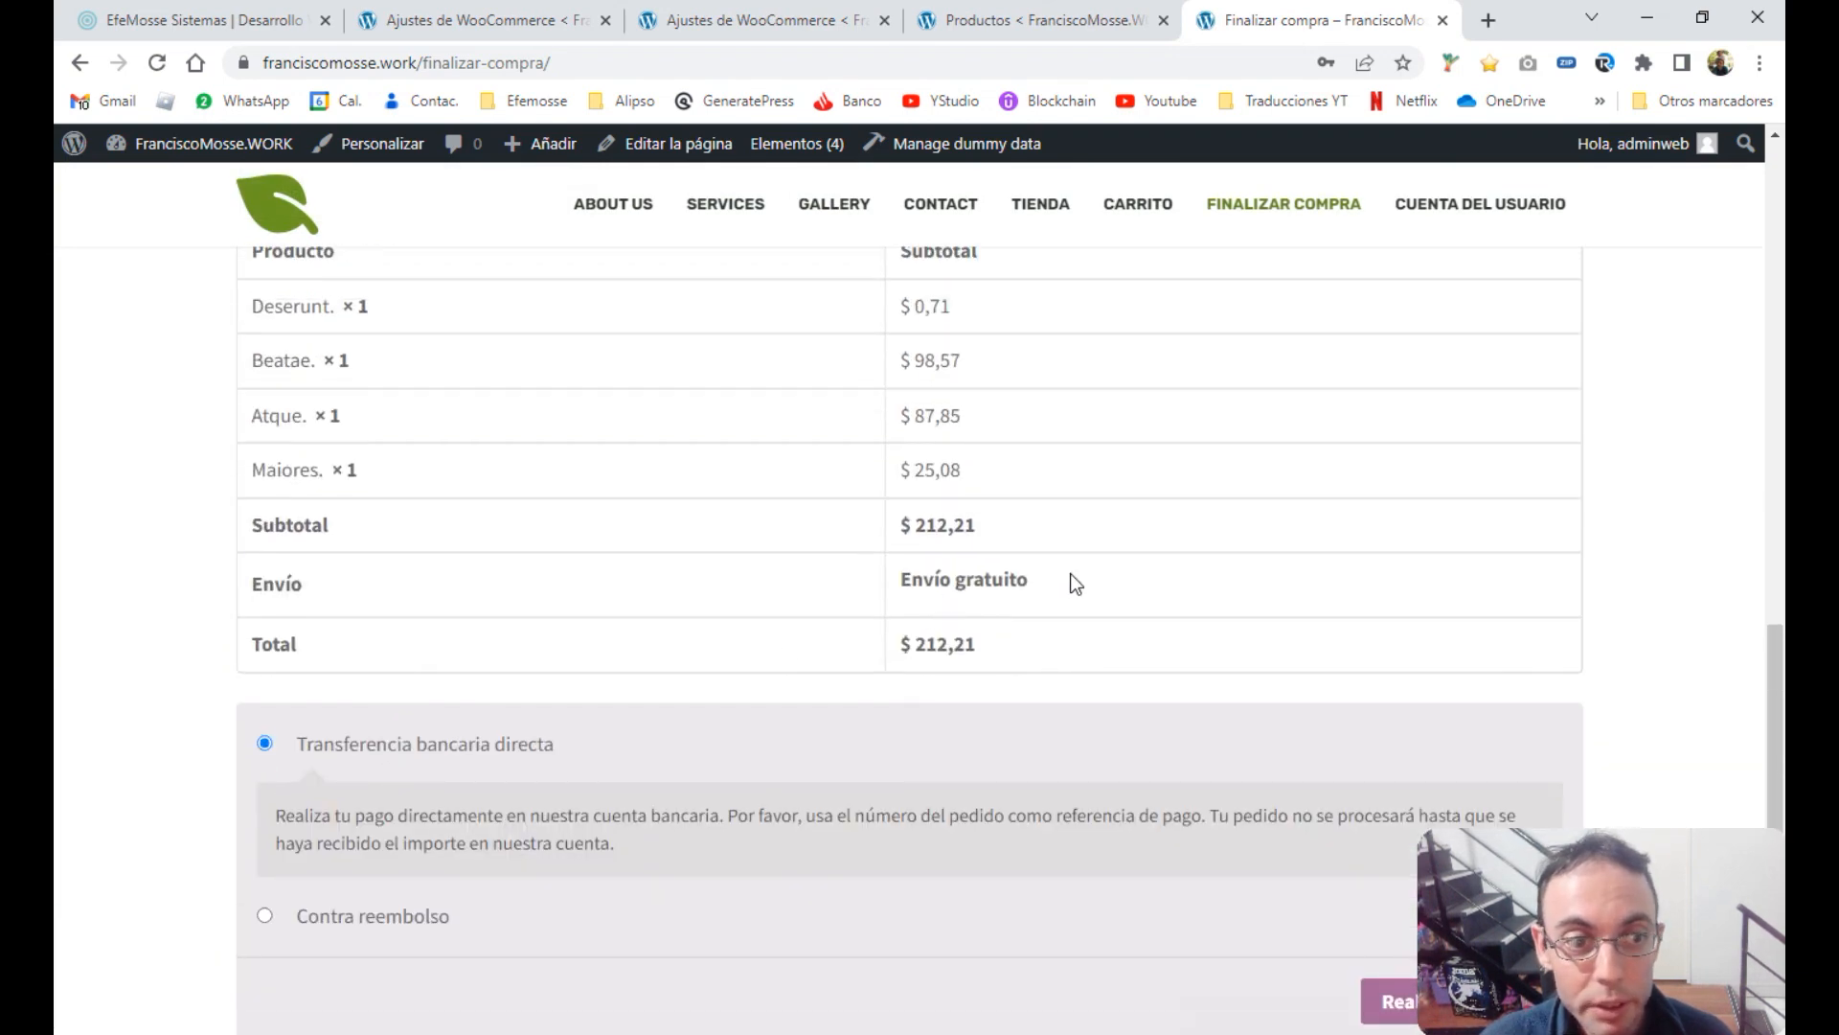
scroll(1014, 573, up, 1)
drag(977, 646, 924, 634)
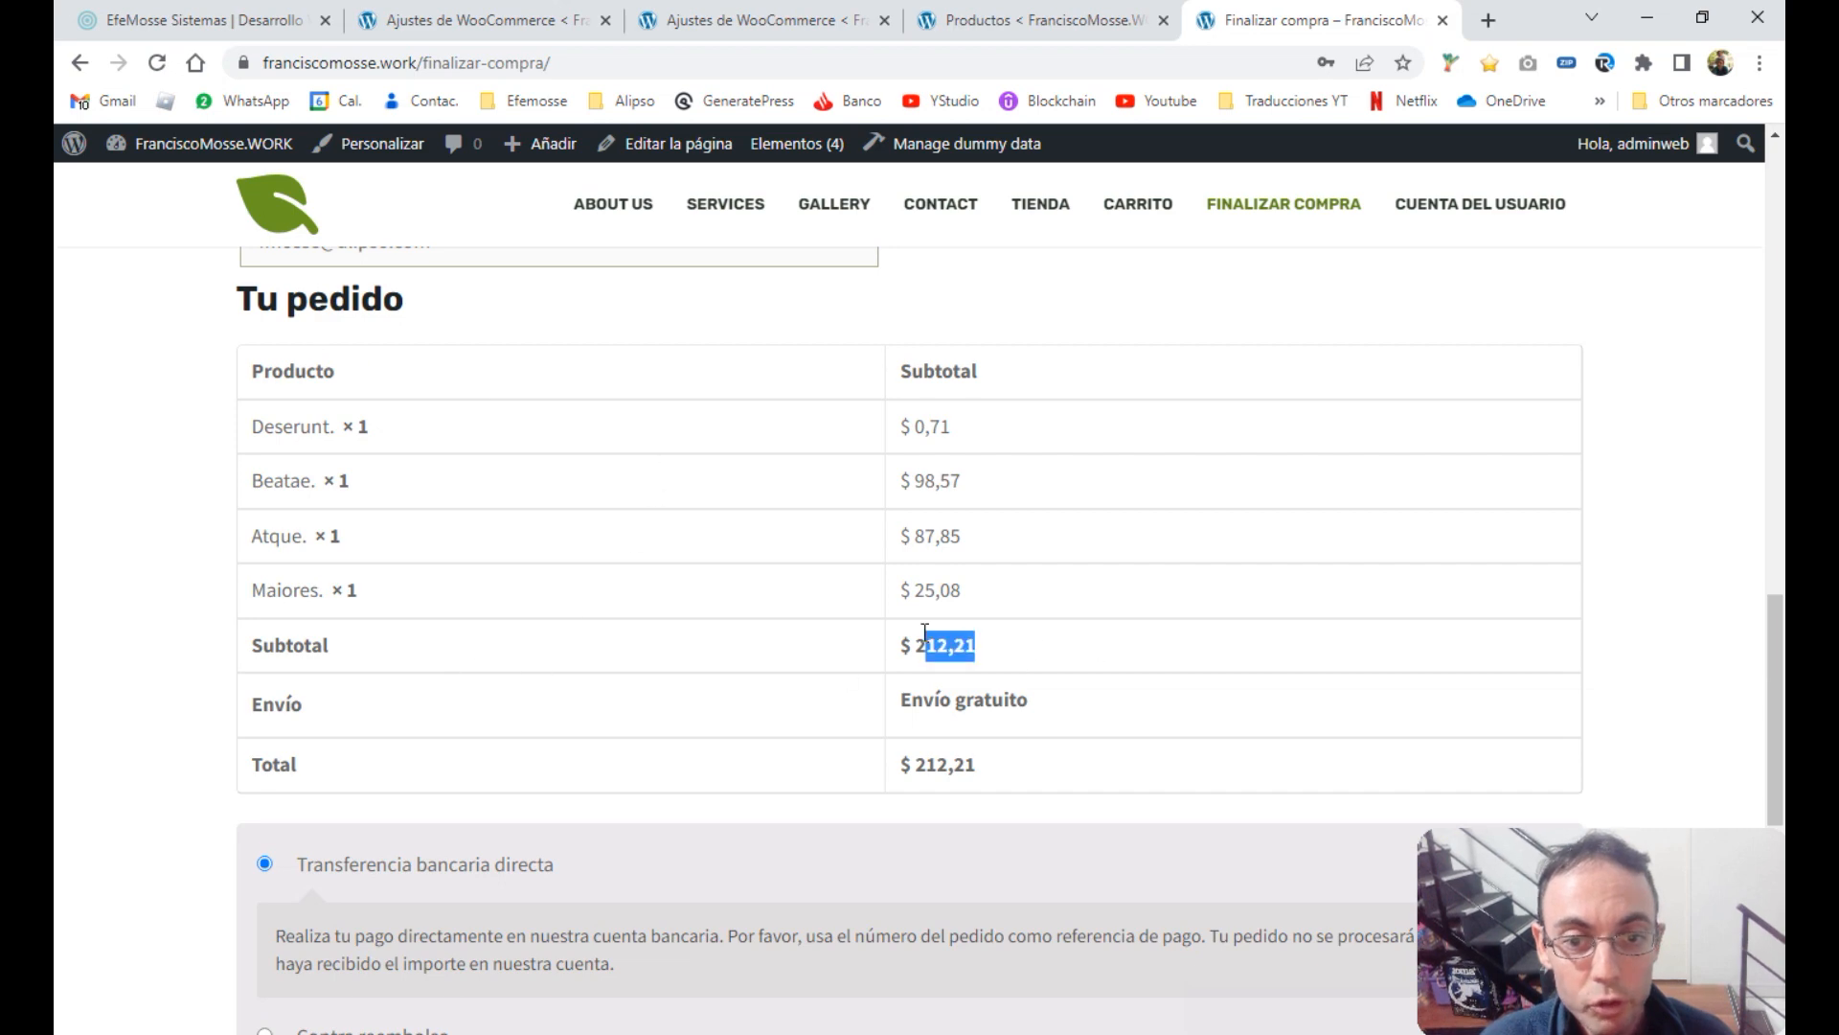
double_click(987, 763)
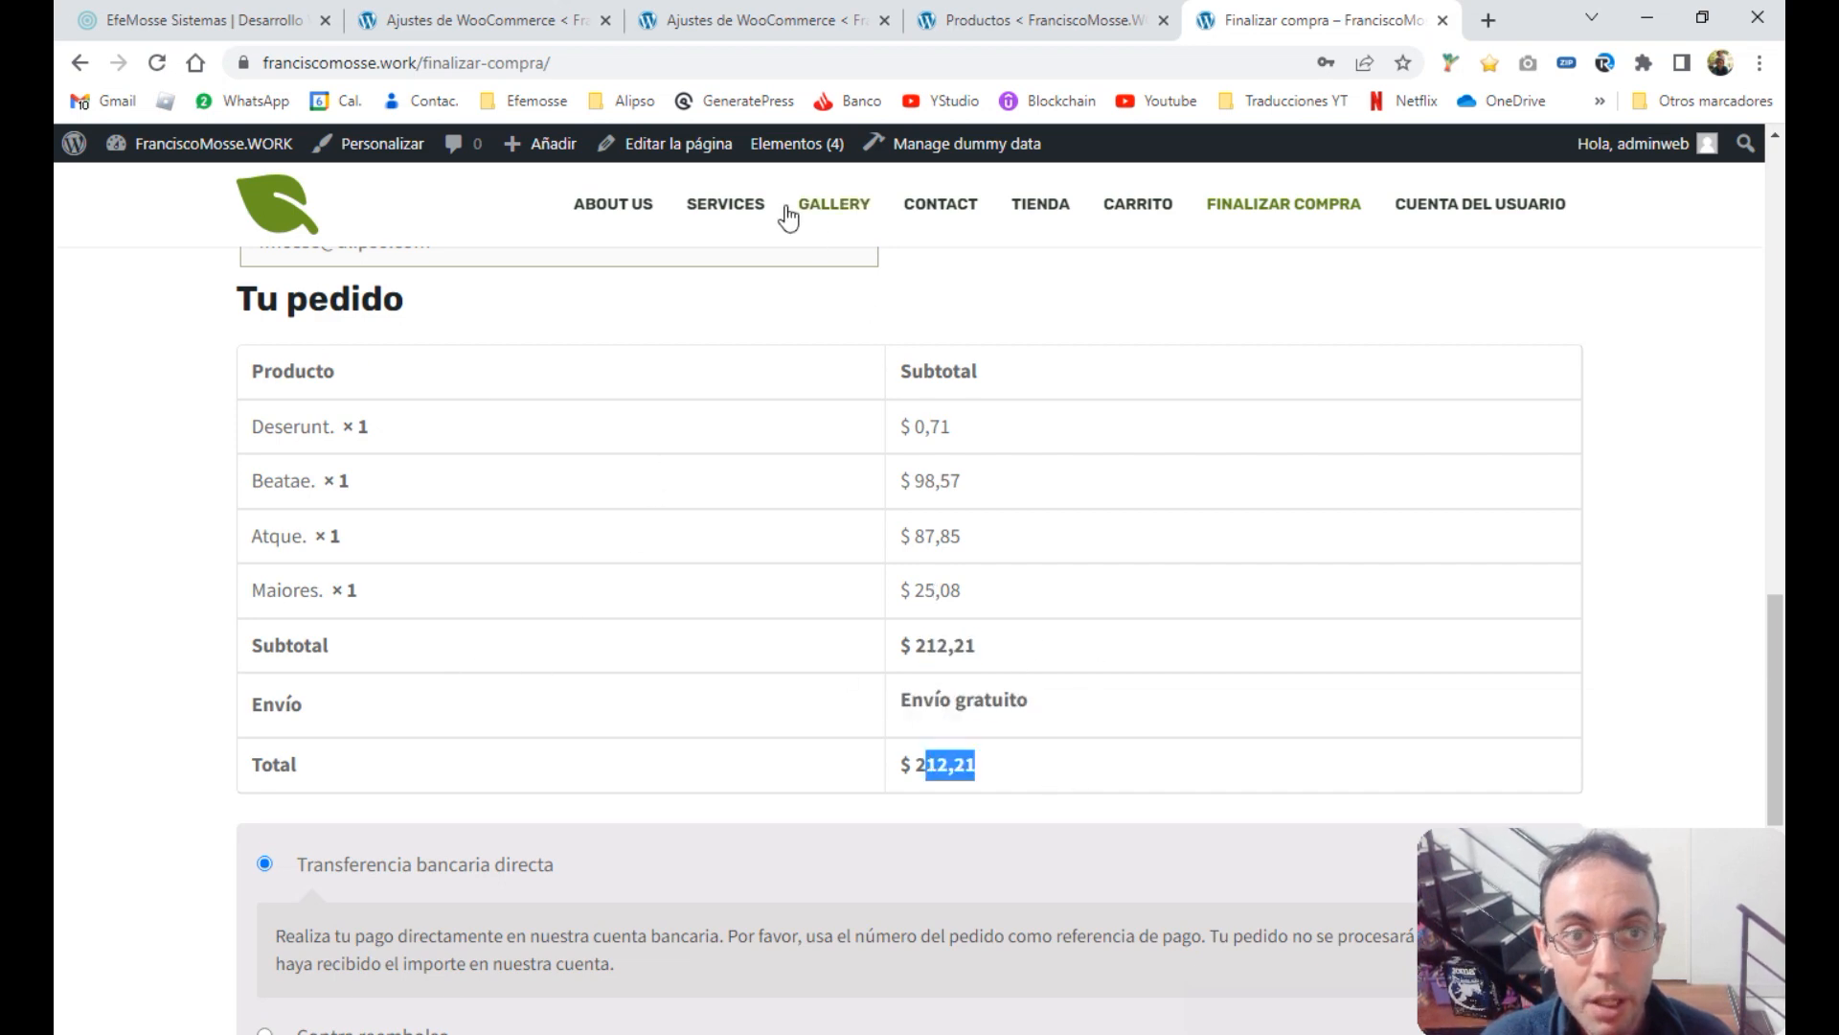
In the plugin settings, enable fees for Transferencia bancaria directa and title the fee "Costo por tipo de Pago 10%"
click(962, 34)
click(757, 20)
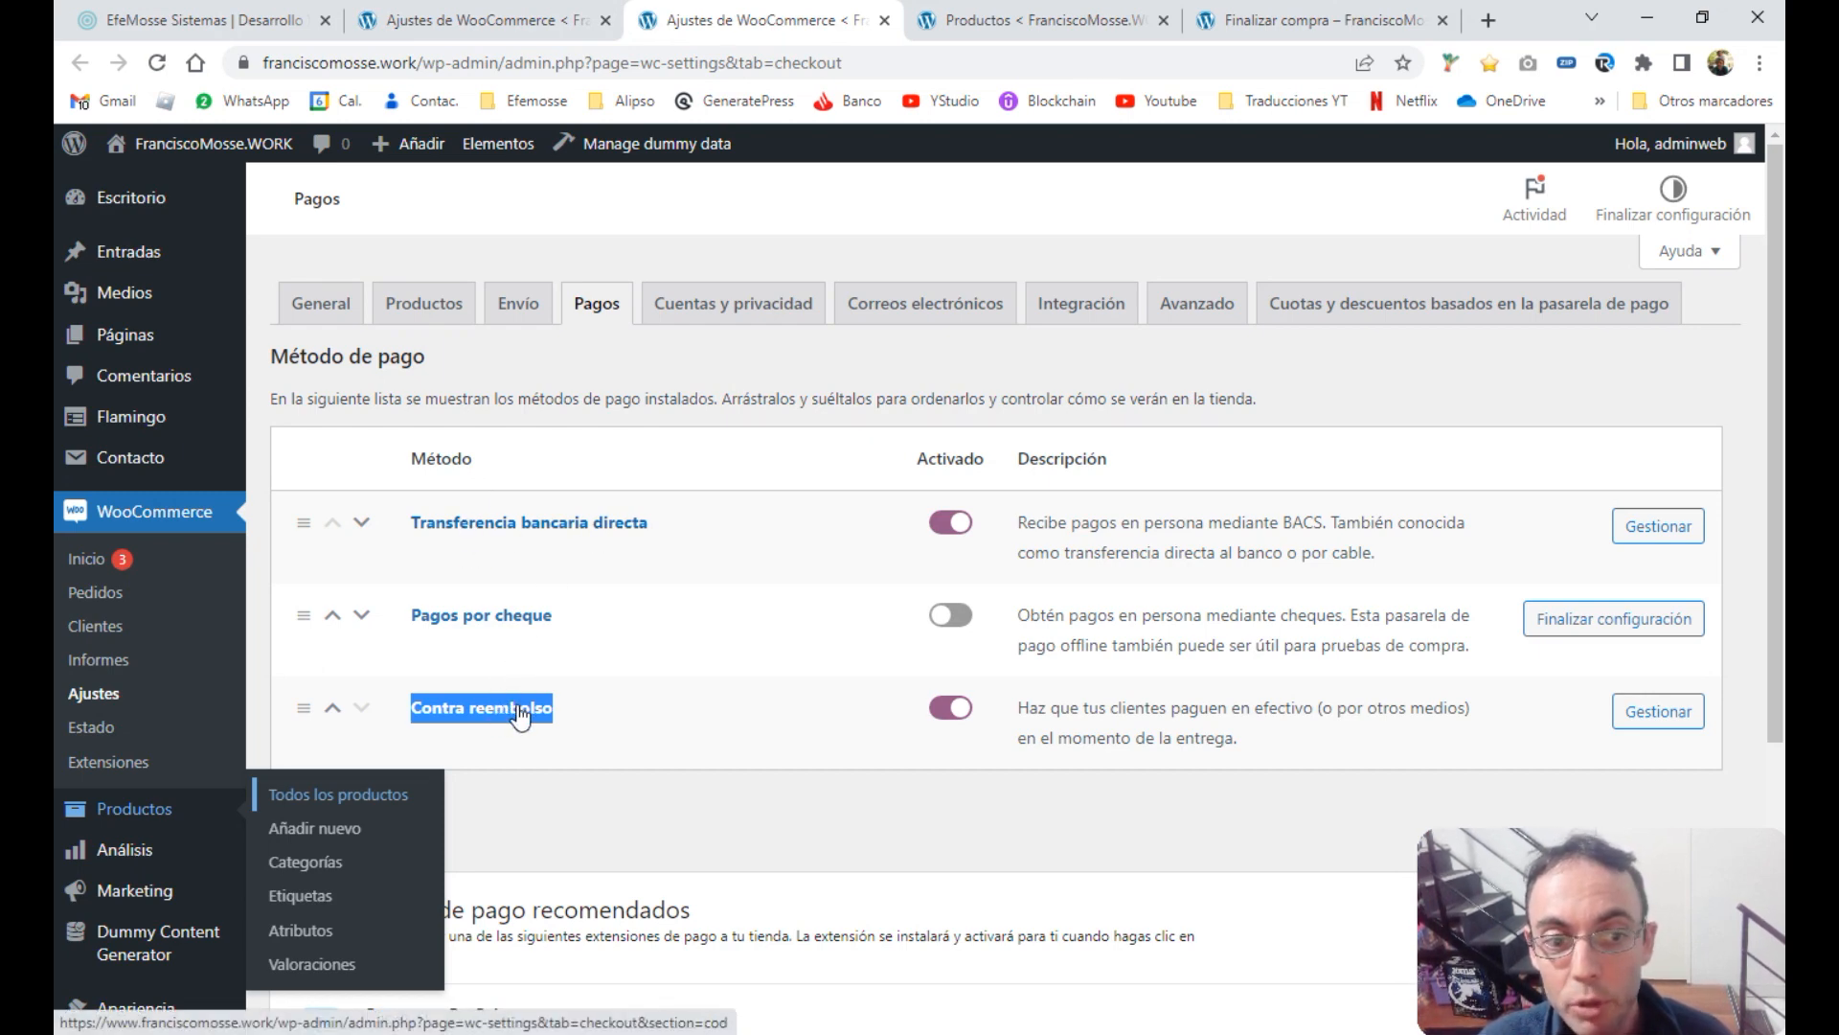
click(409, 29)
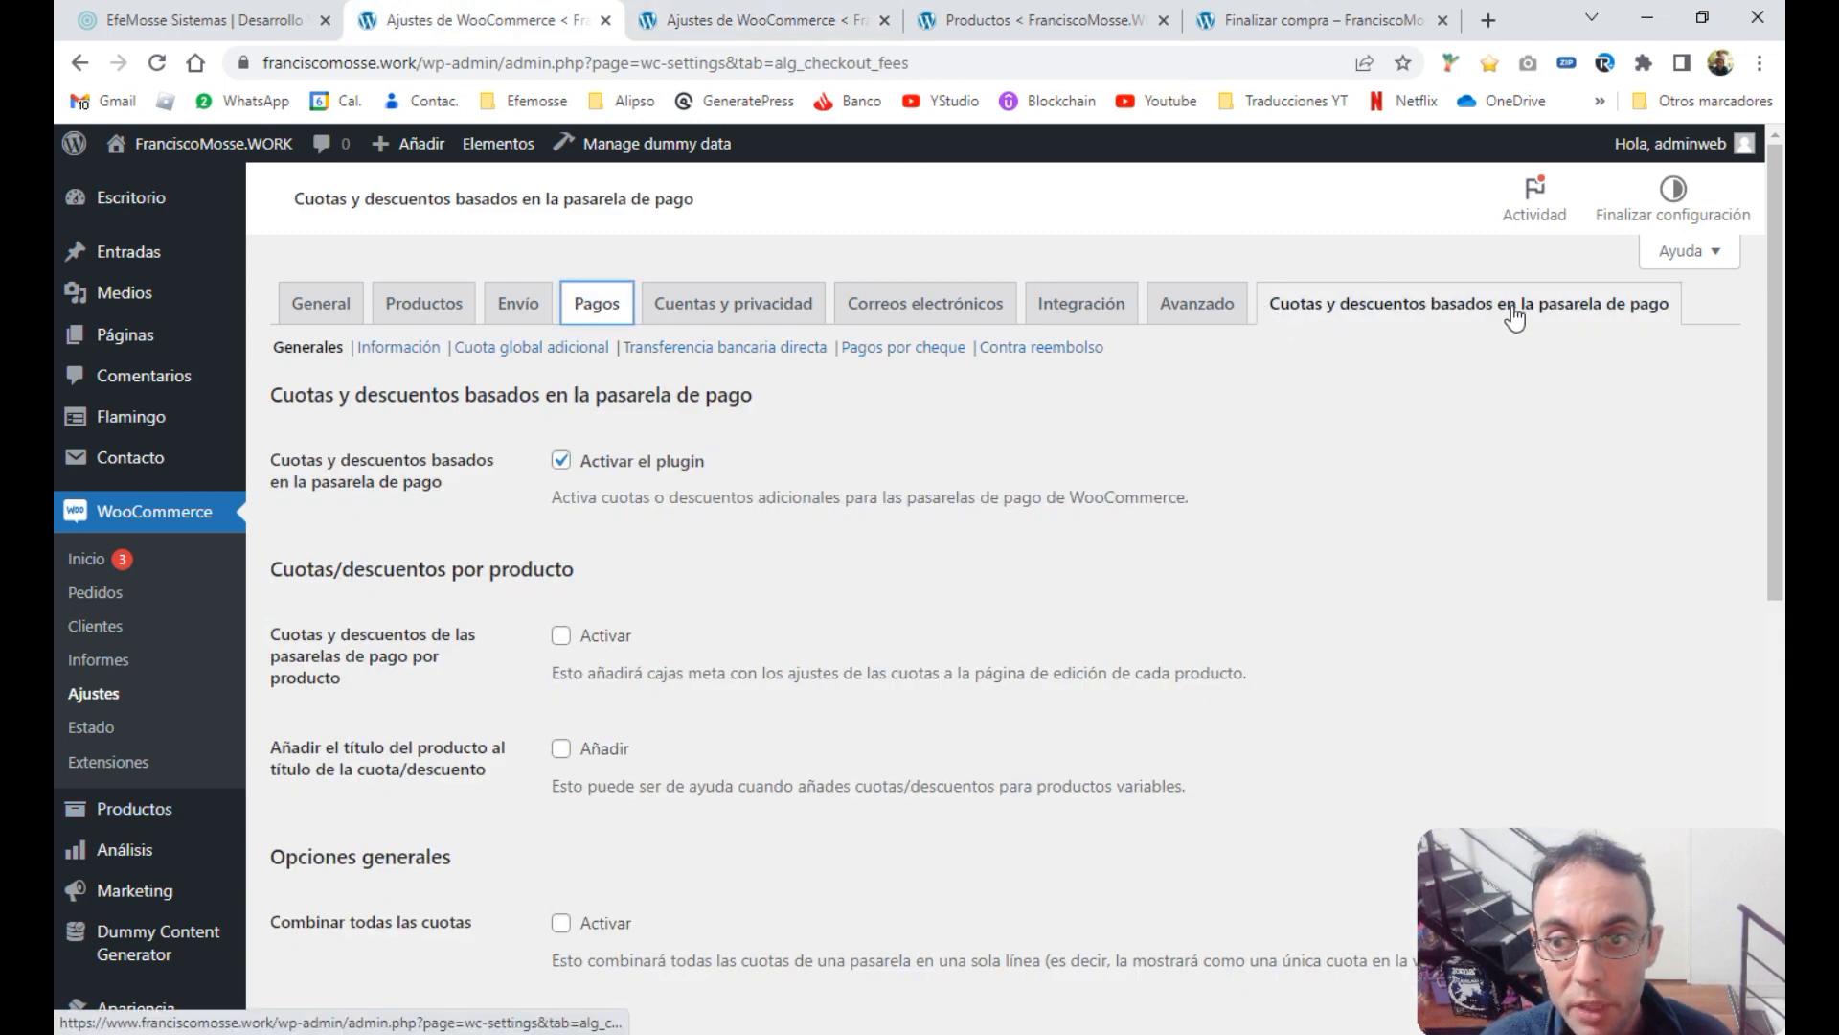
click(709, 350)
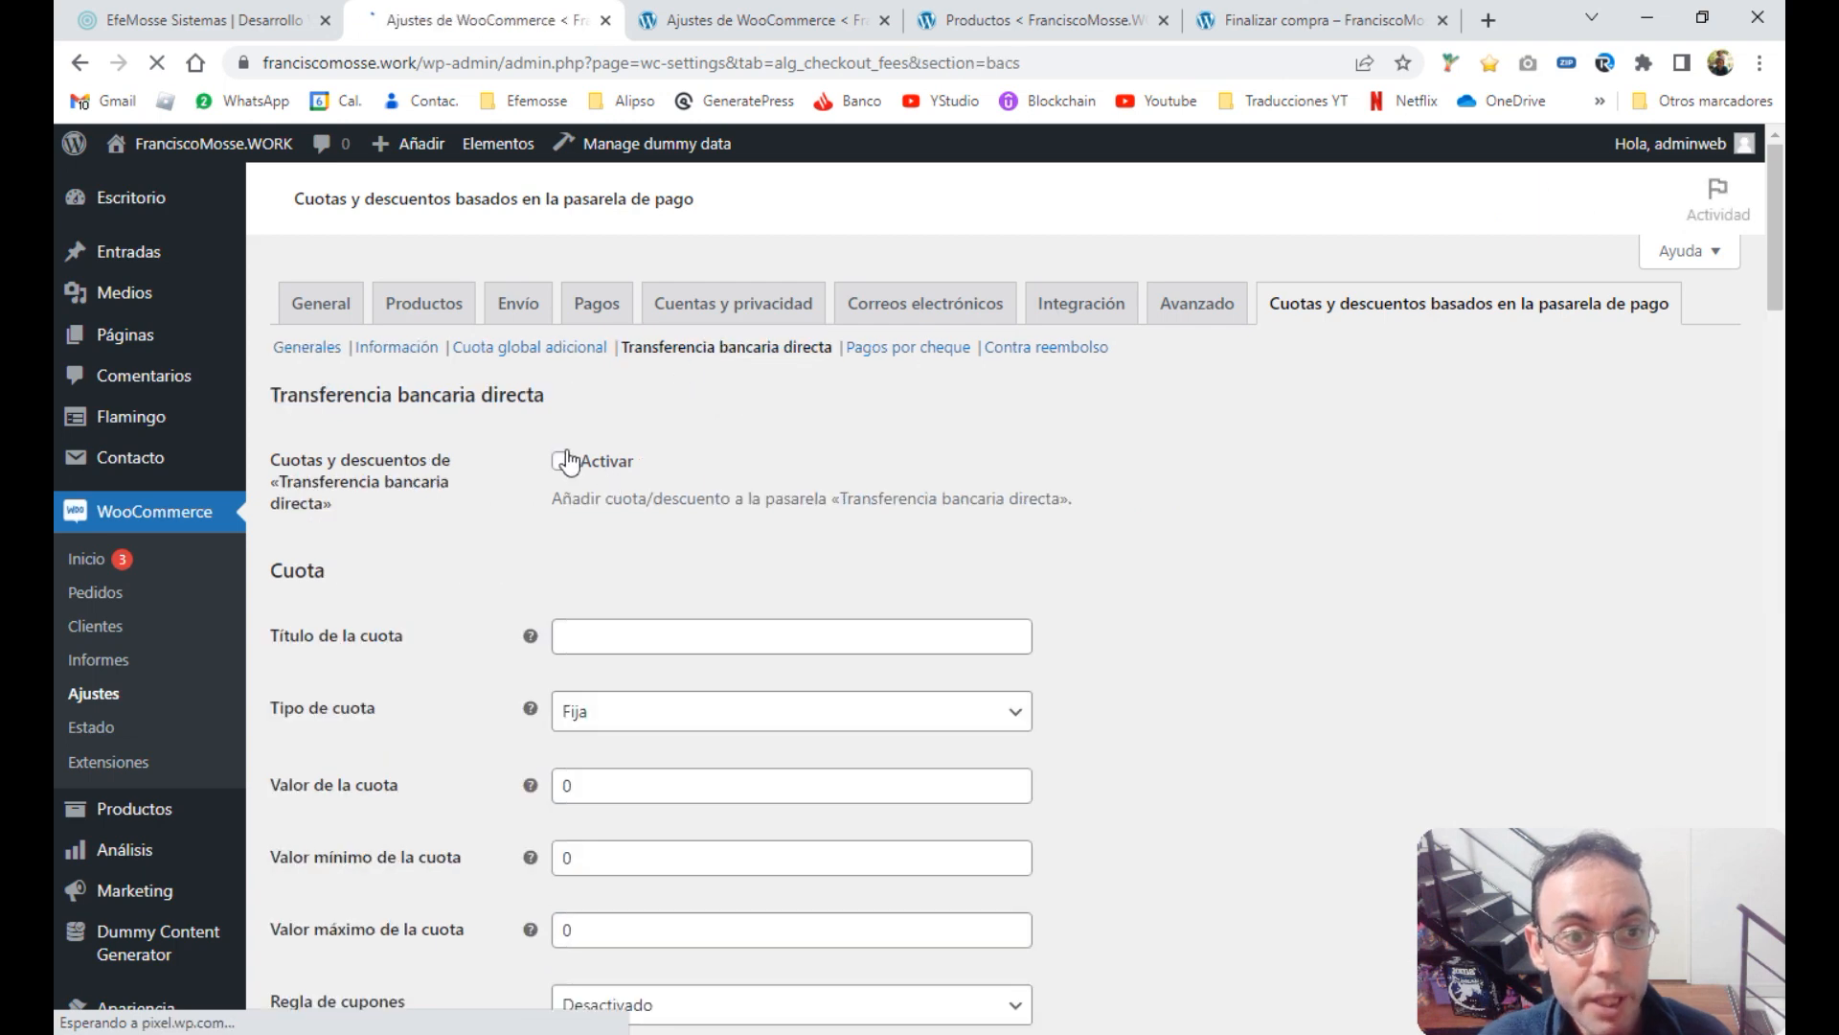
click(600, 634)
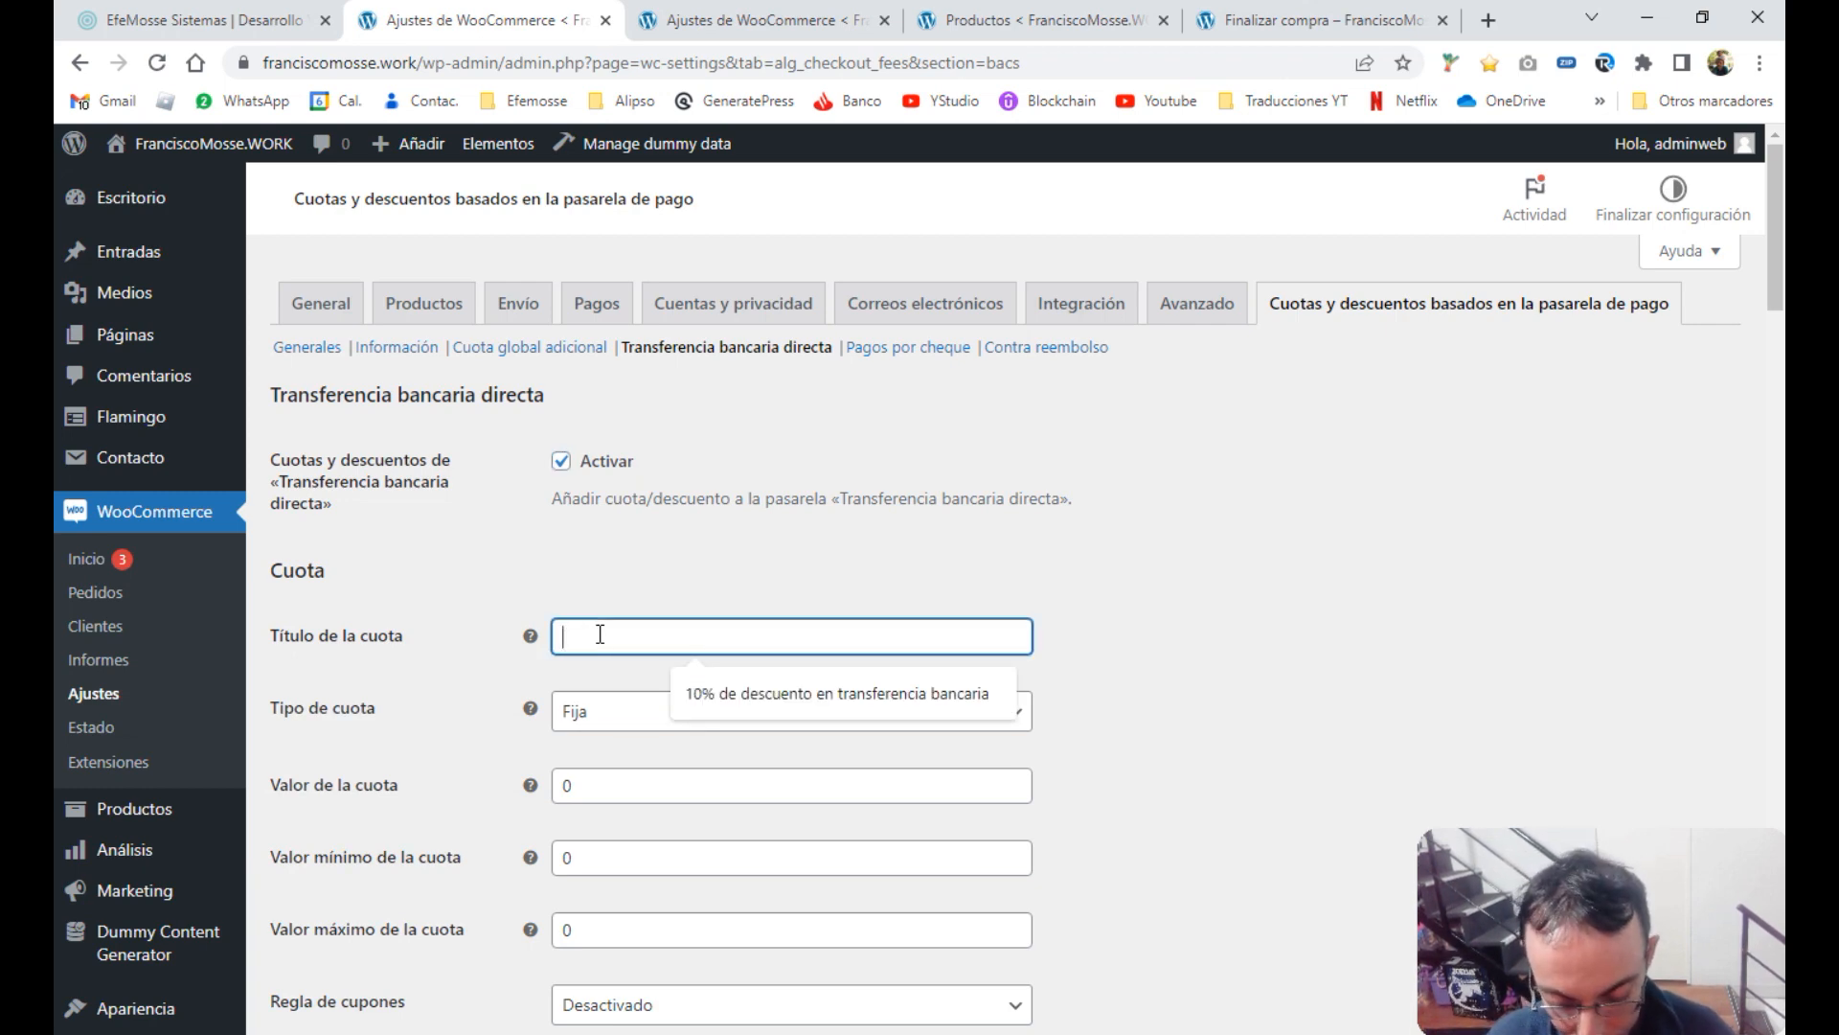
text(Costo por)
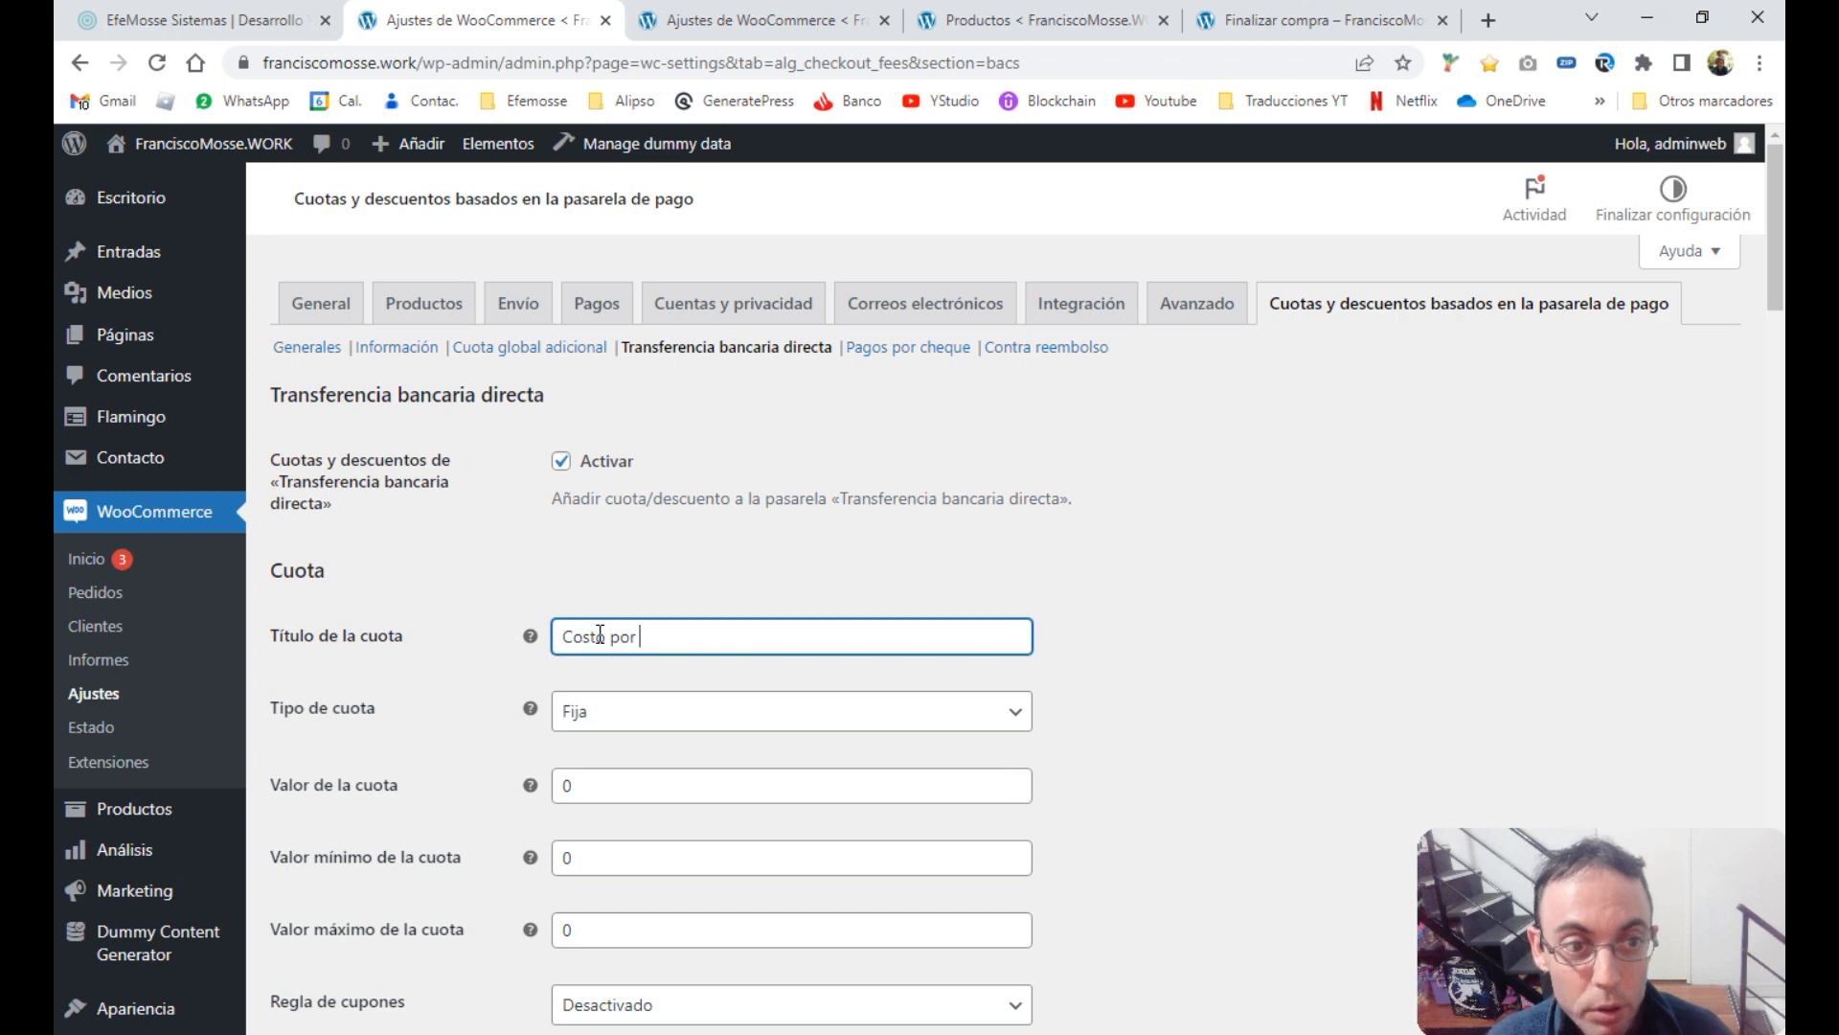
text( tipo de Pago 10)
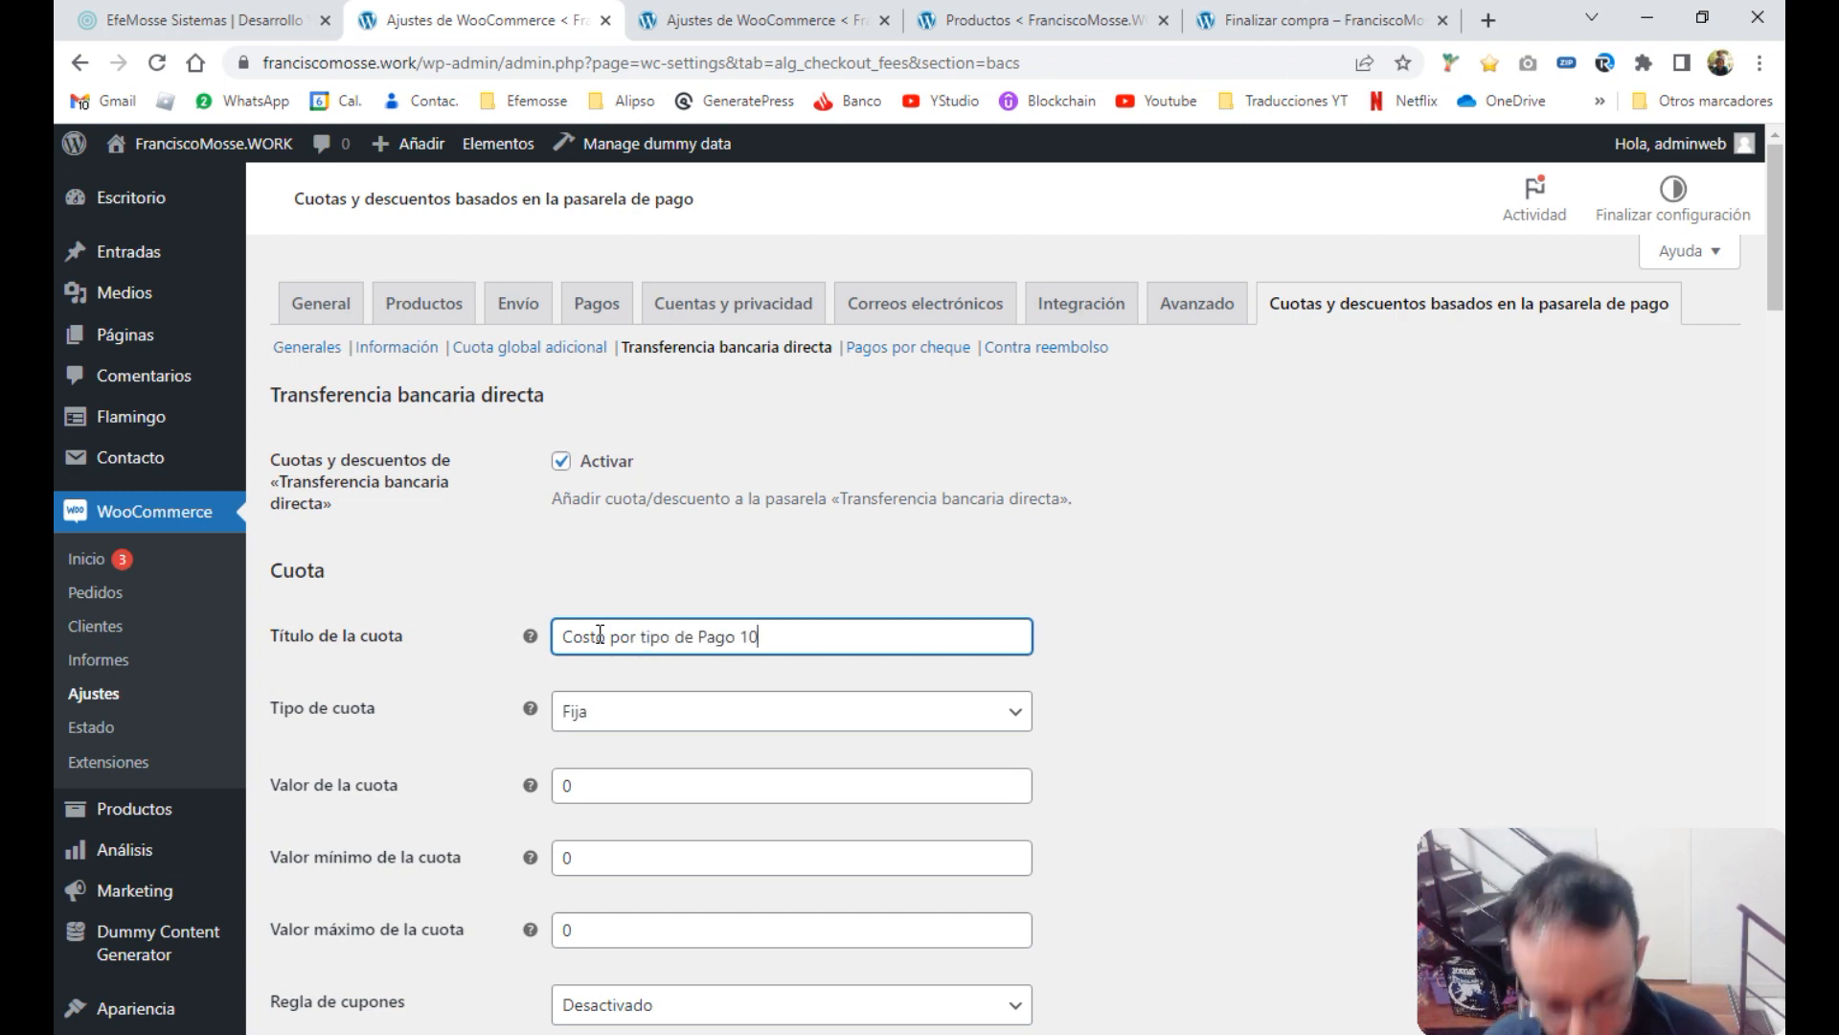
Set the bank transfer fee type to Porcentaje and its value to 10
scroll(592, 636, down, 1)
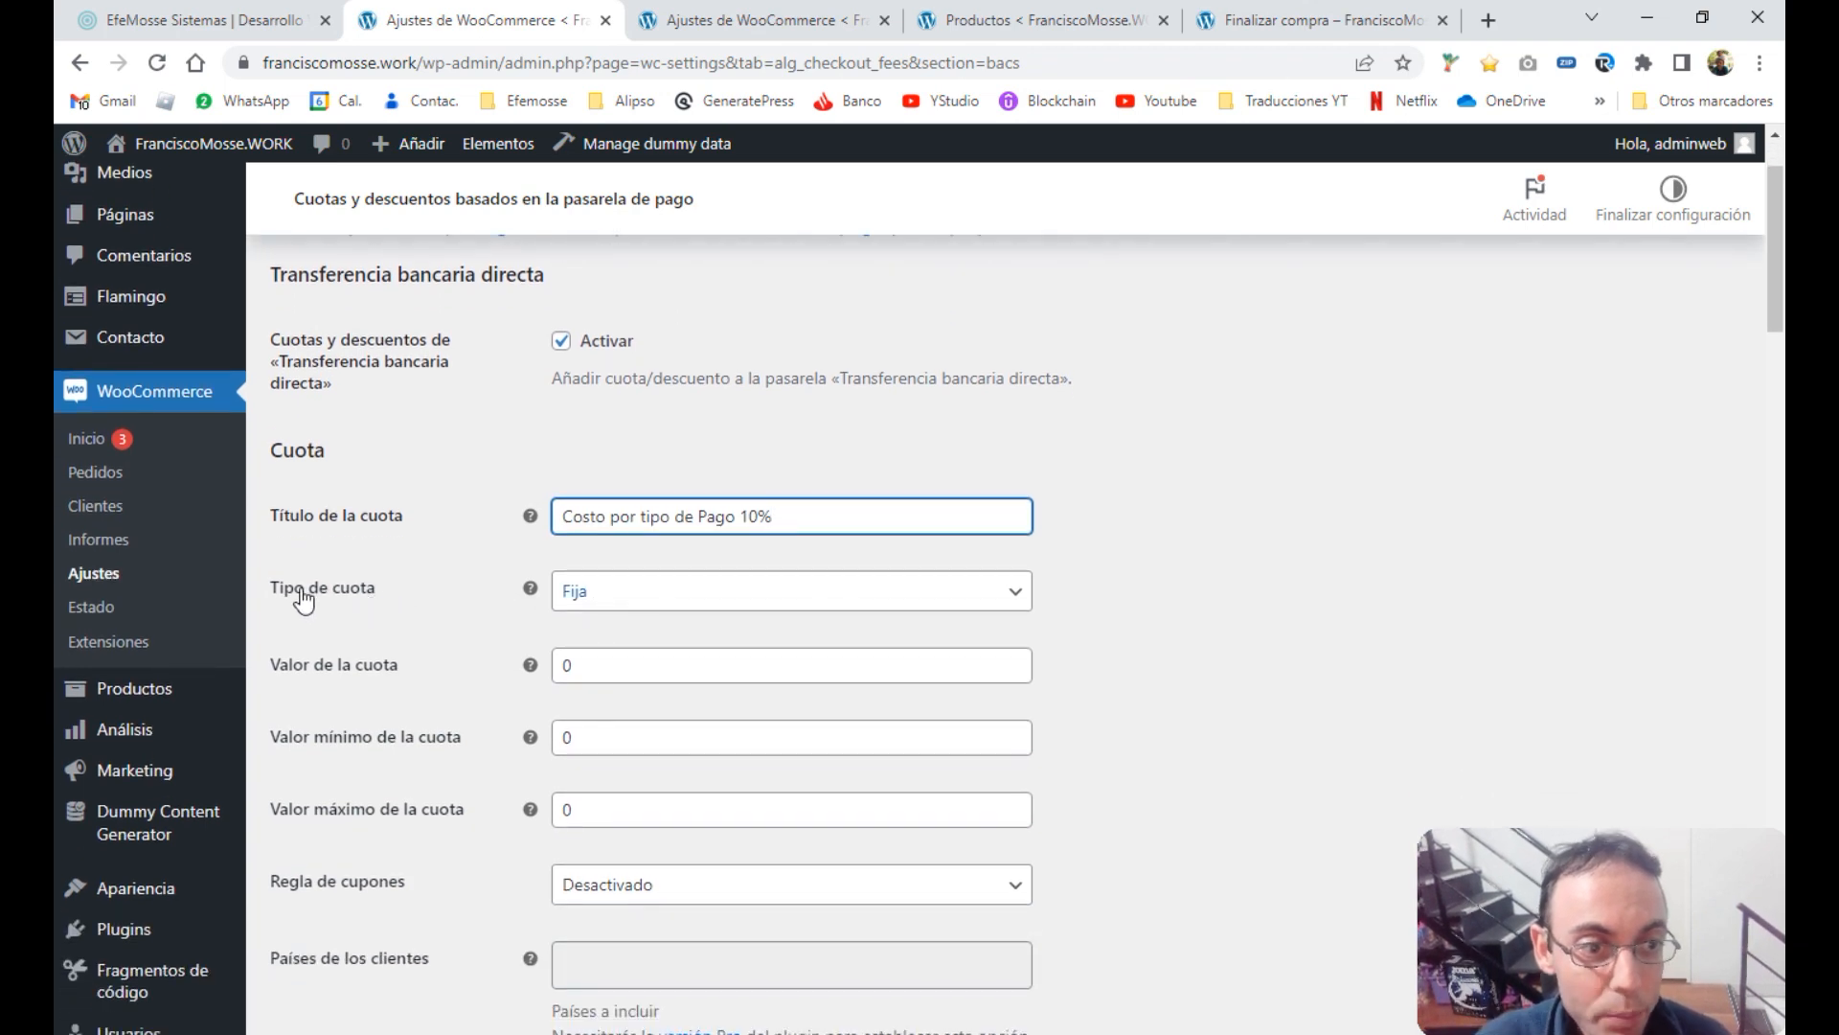
click(578, 591)
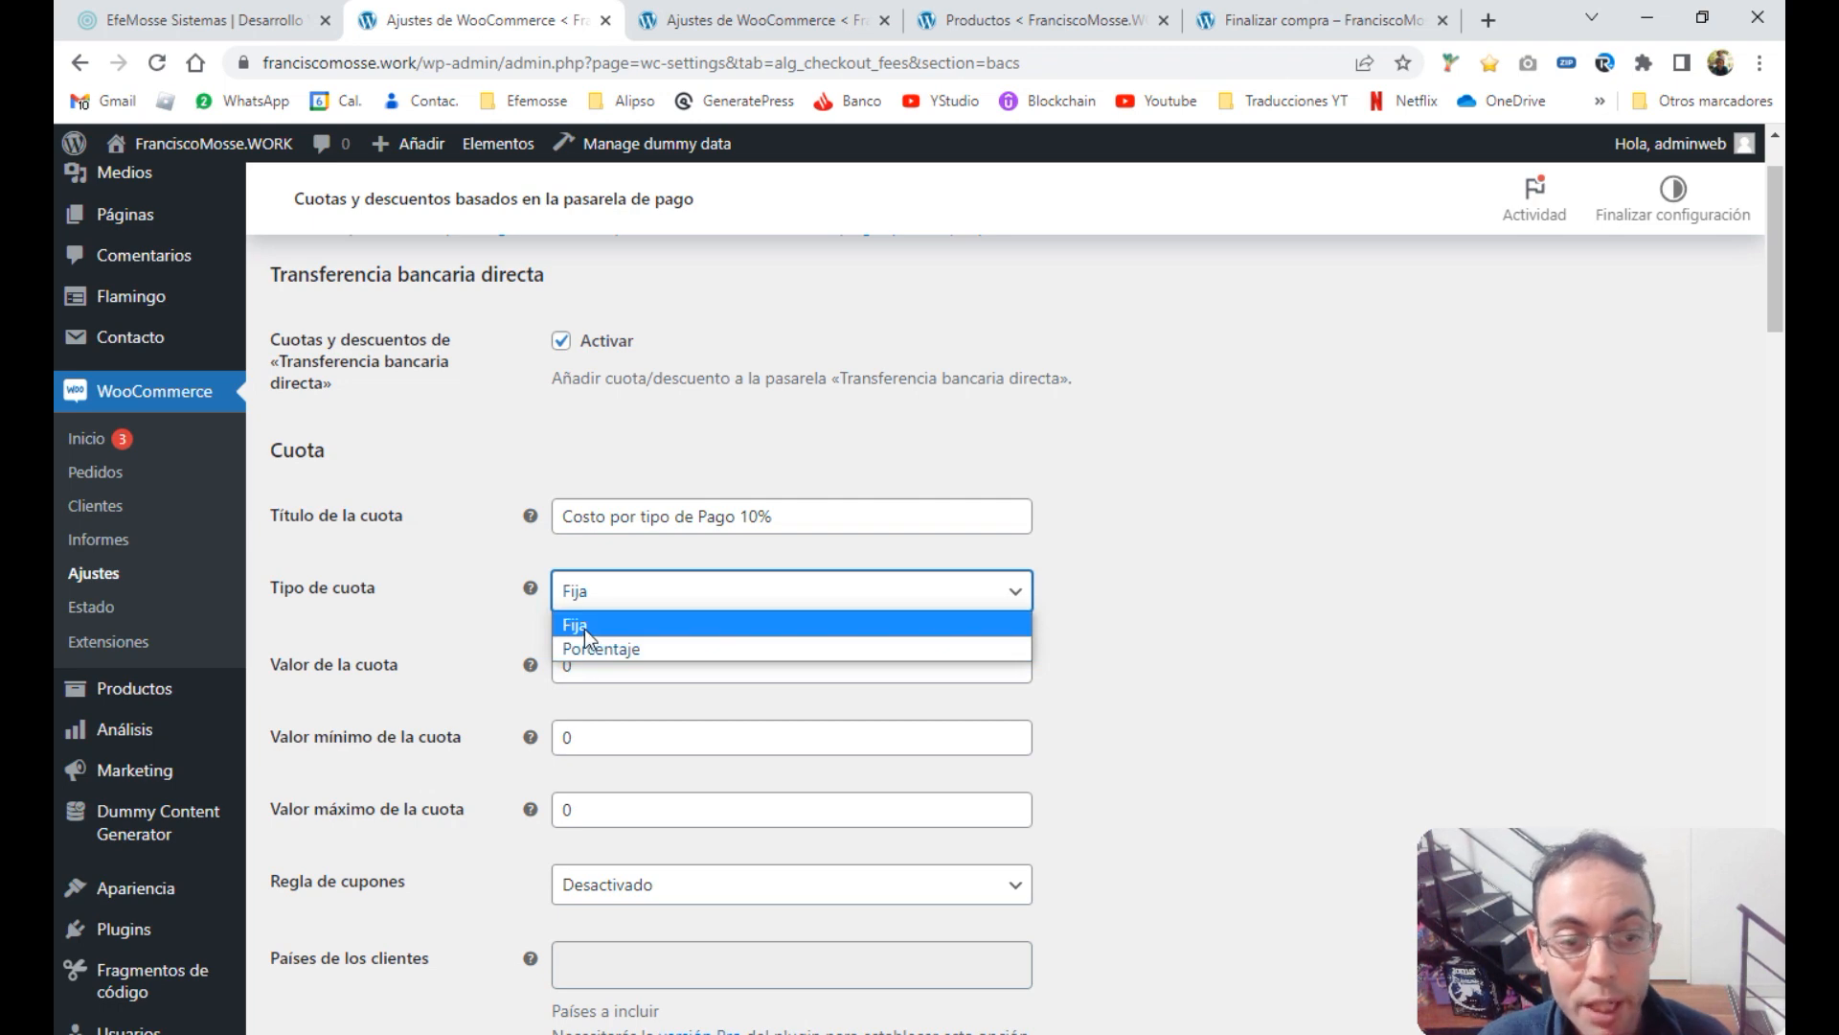
click(584, 626)
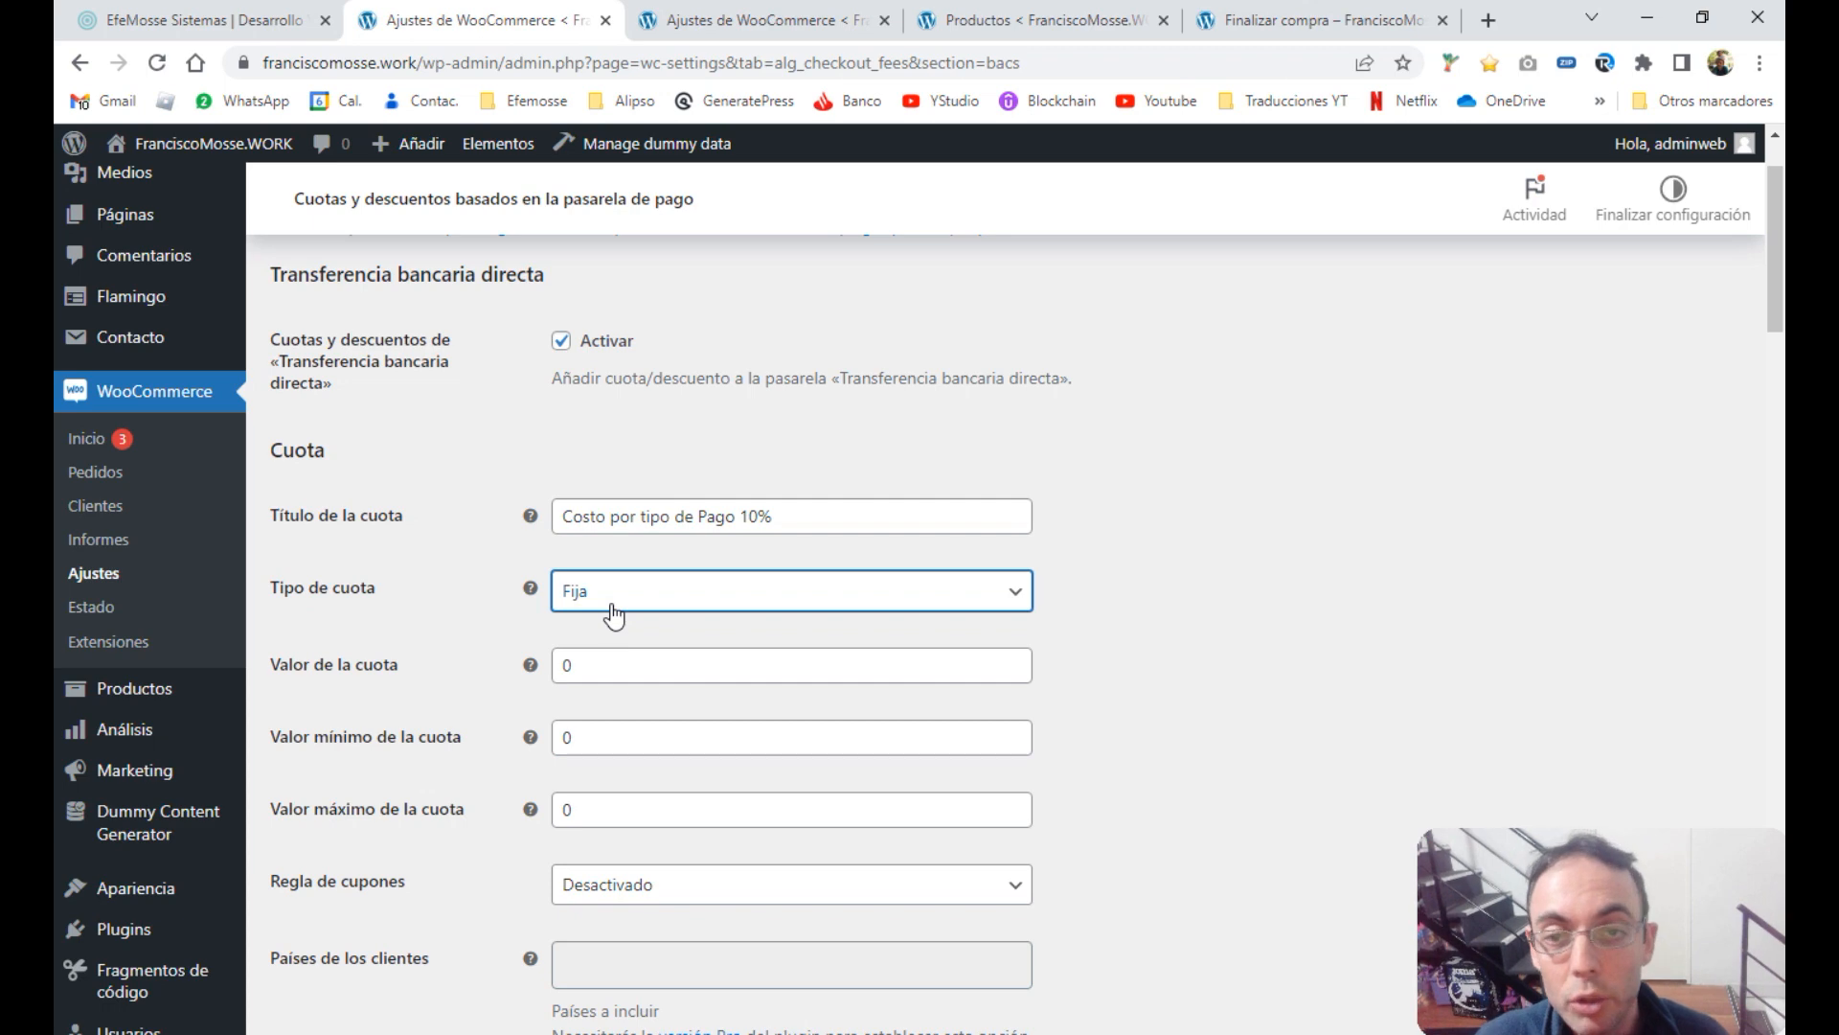
click(609, 611)
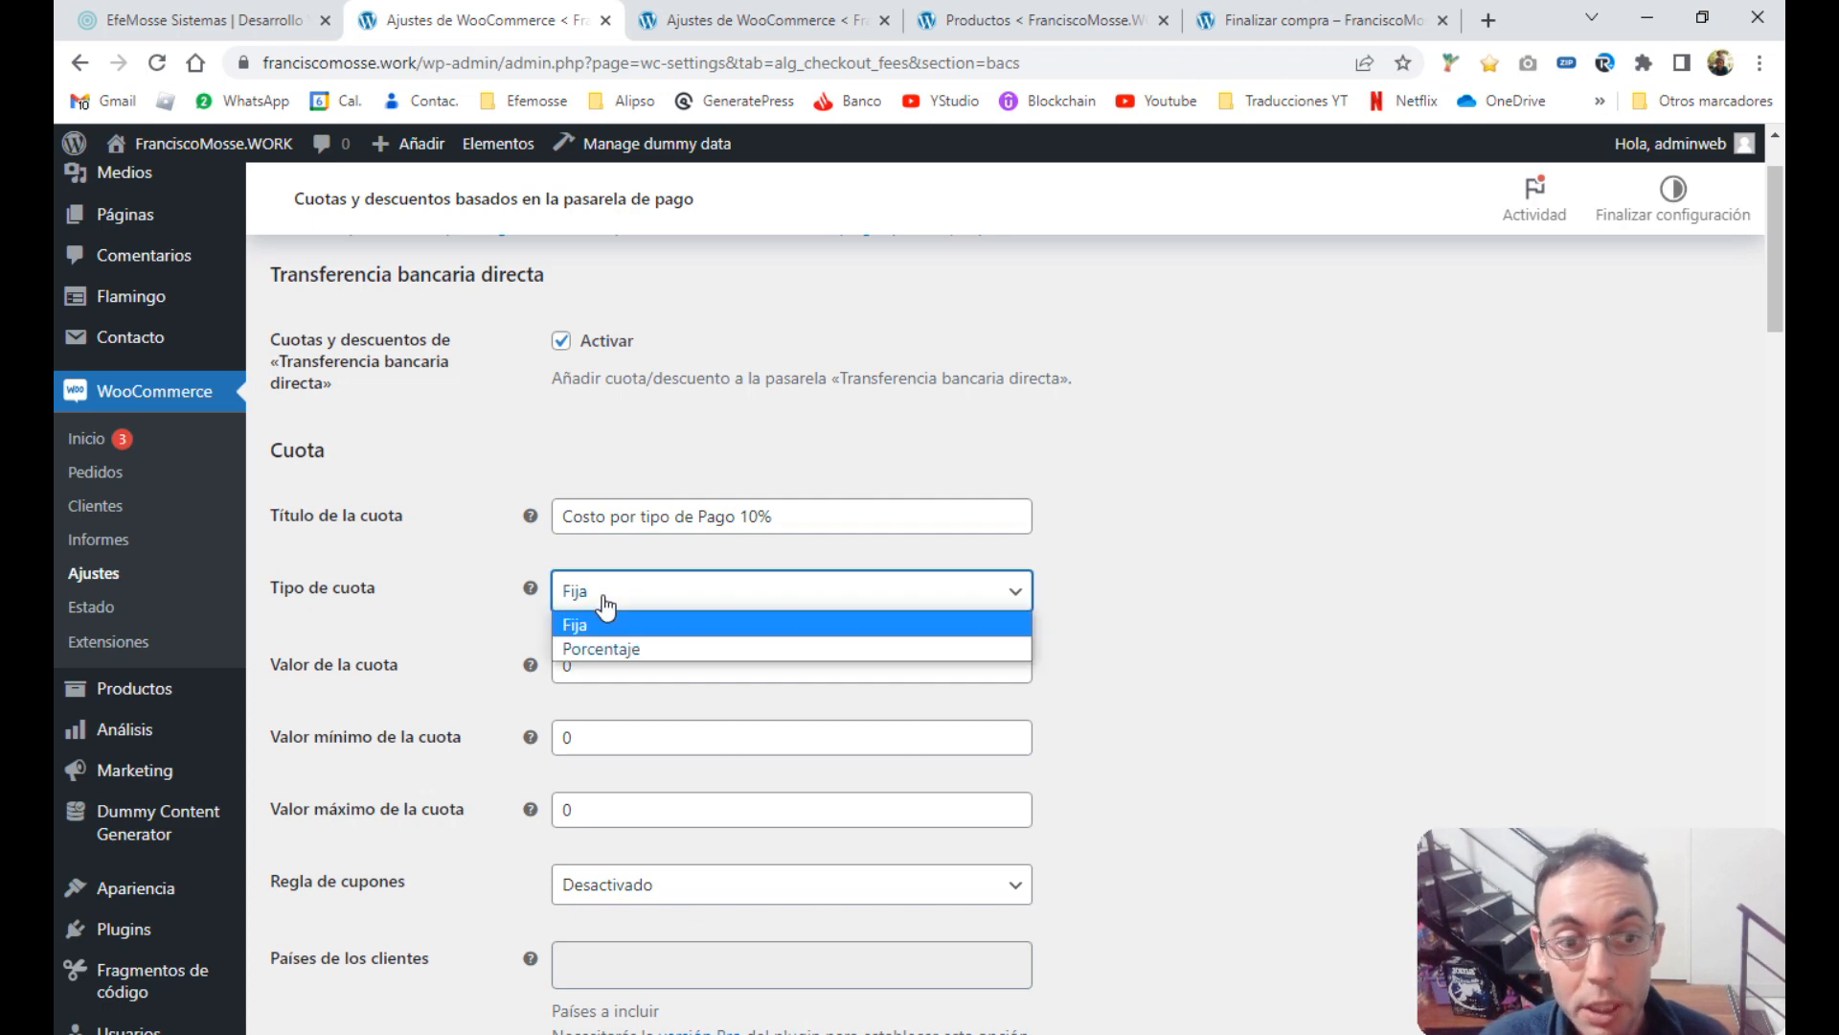
click(598, 640)
drag(778, 517, 740, 522)
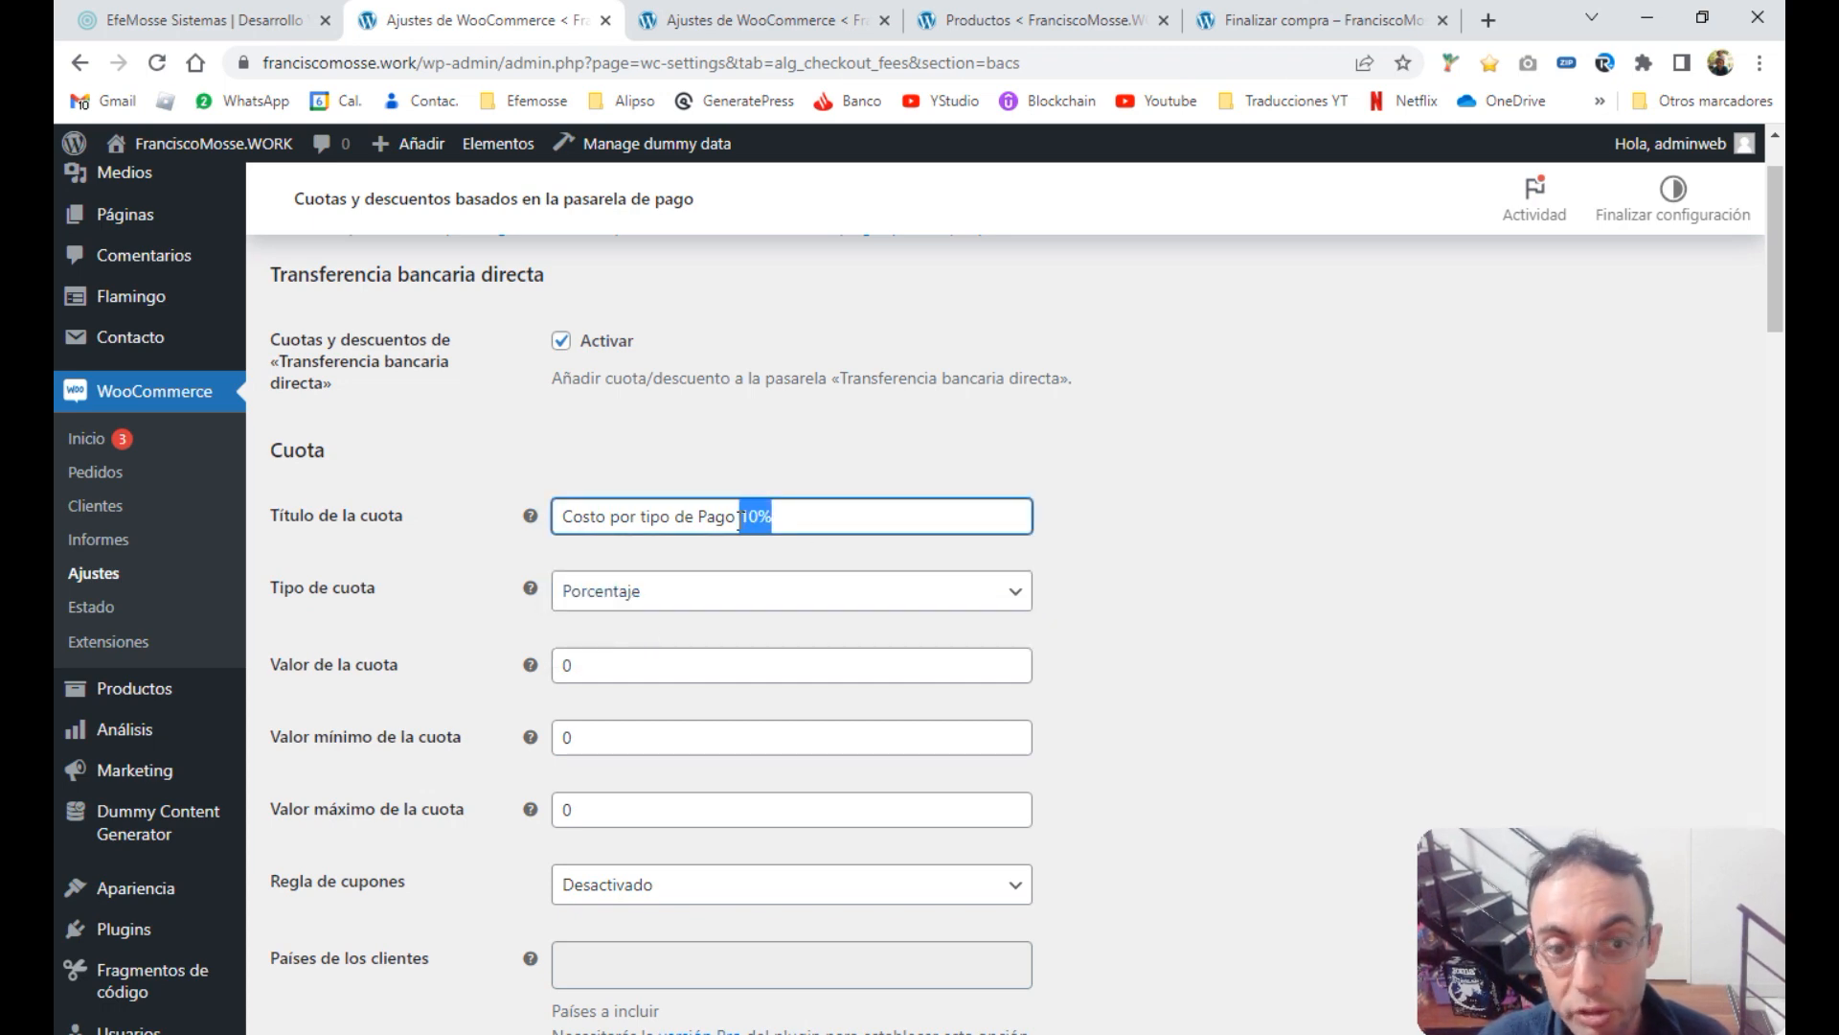
double_click(560, 661)
text(10)
click(1140, 599)
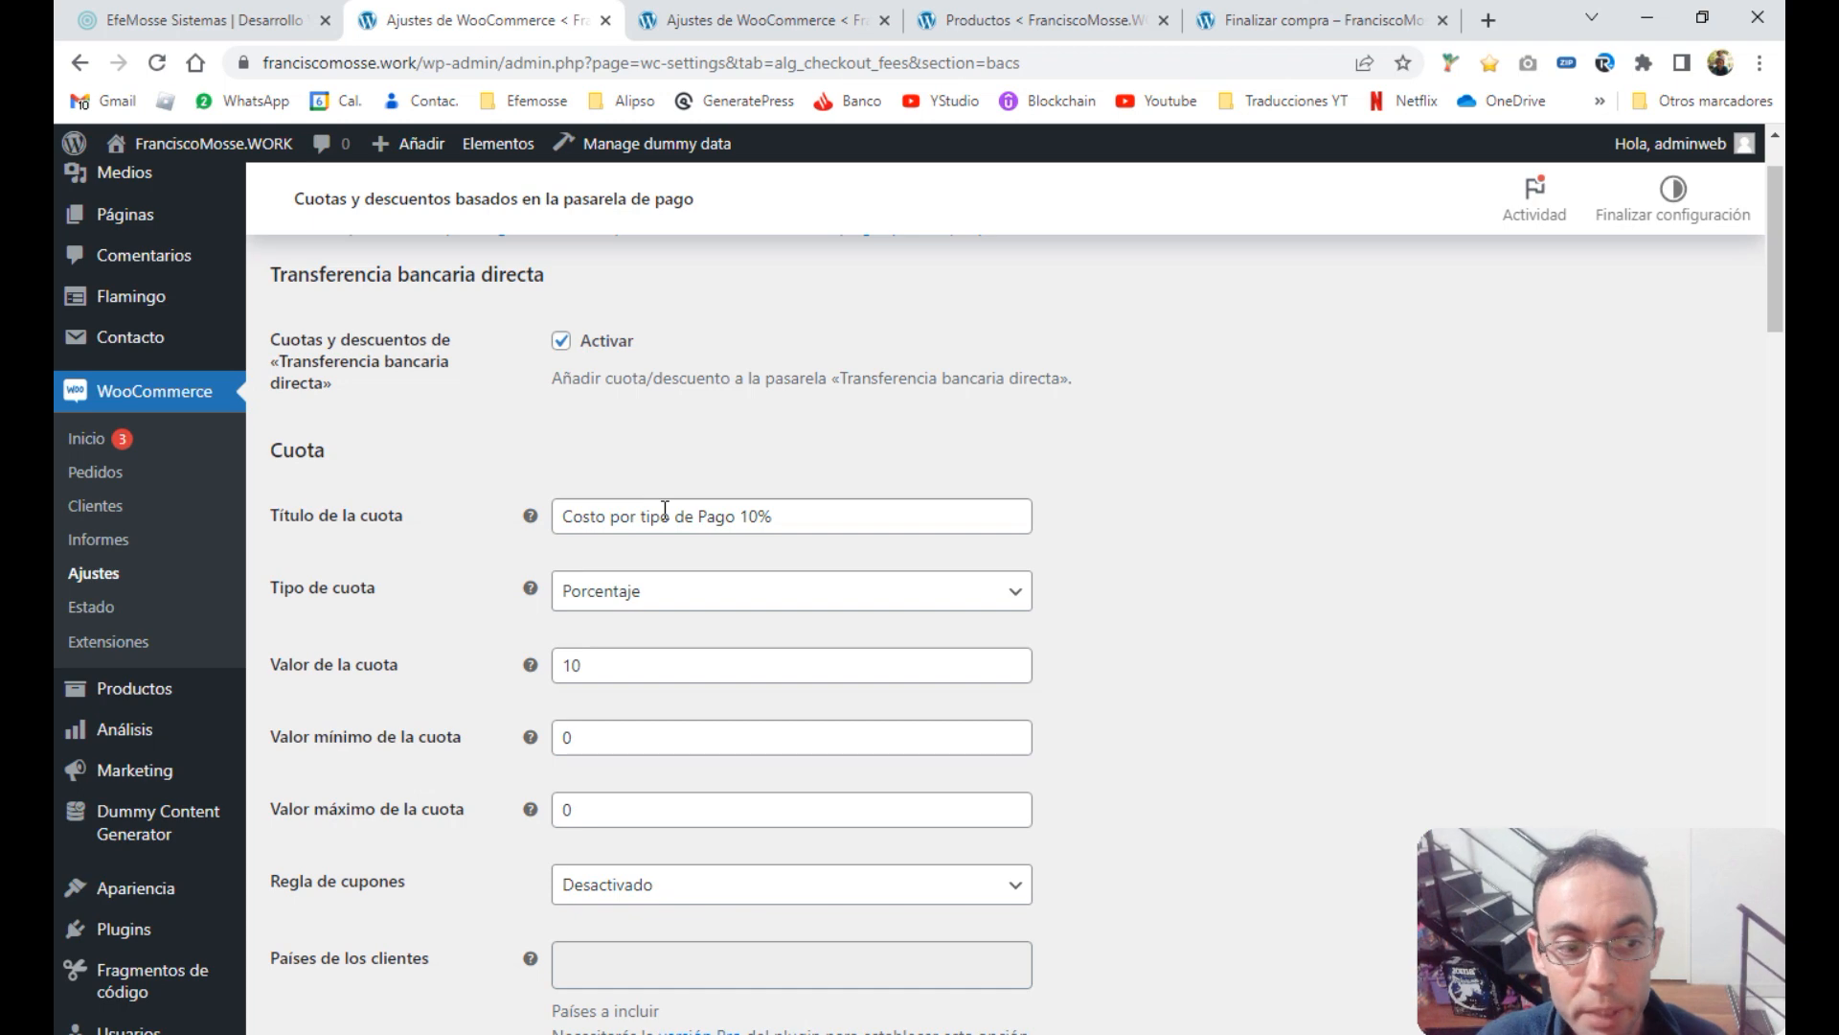
Set the bank transfer fee's maximum value to 100 and review the fee title and limits
scroll(1101, 699, down, 1)
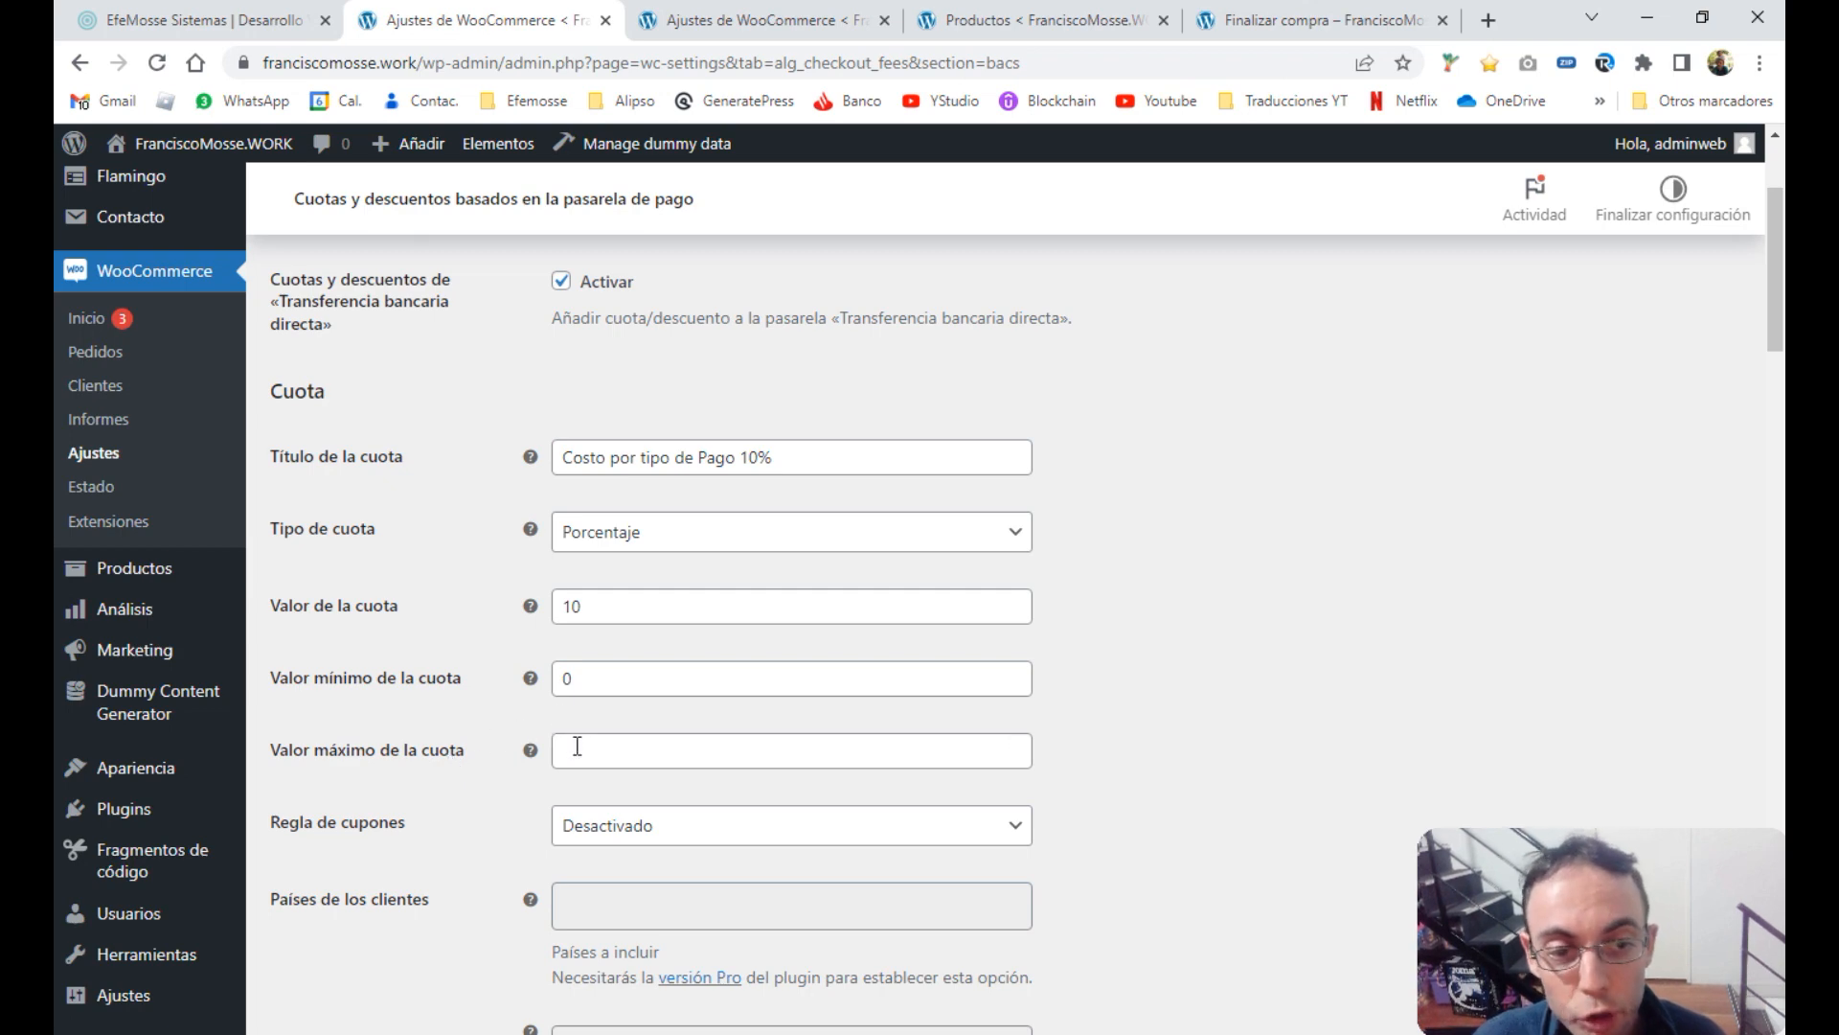
click(575, 756)
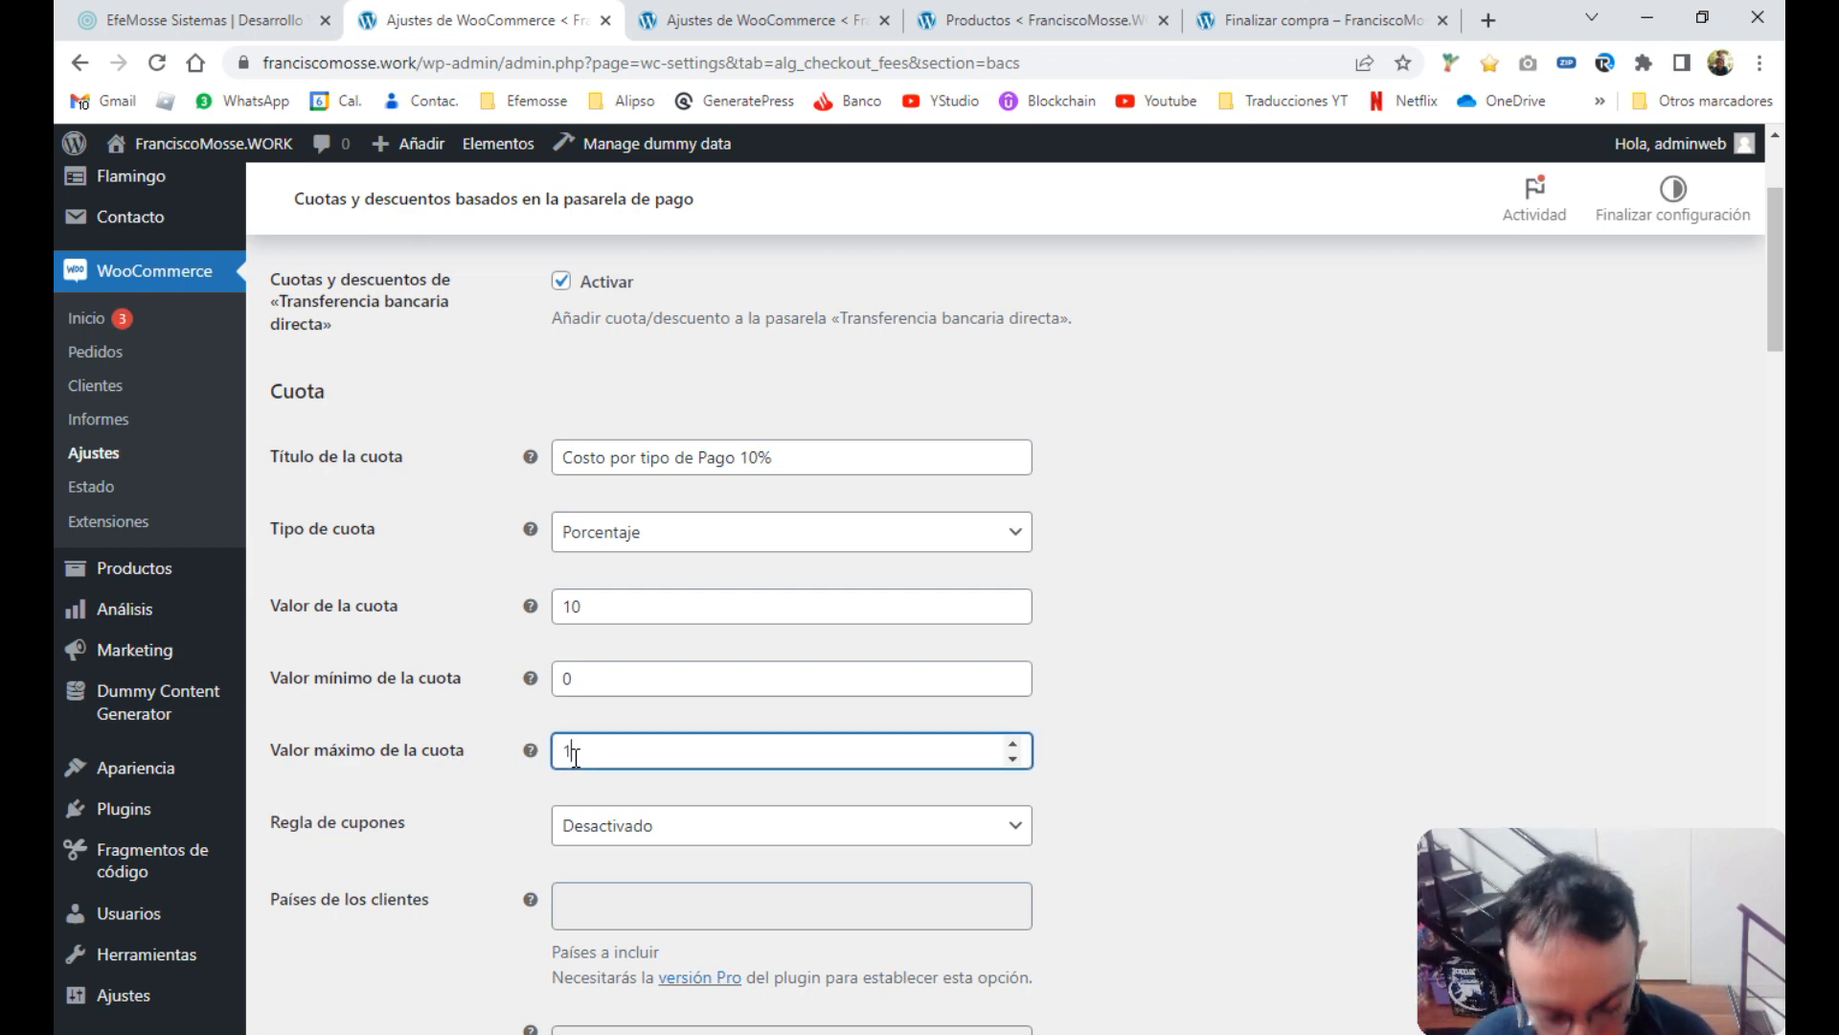
drag(809, 460, 597, 463)
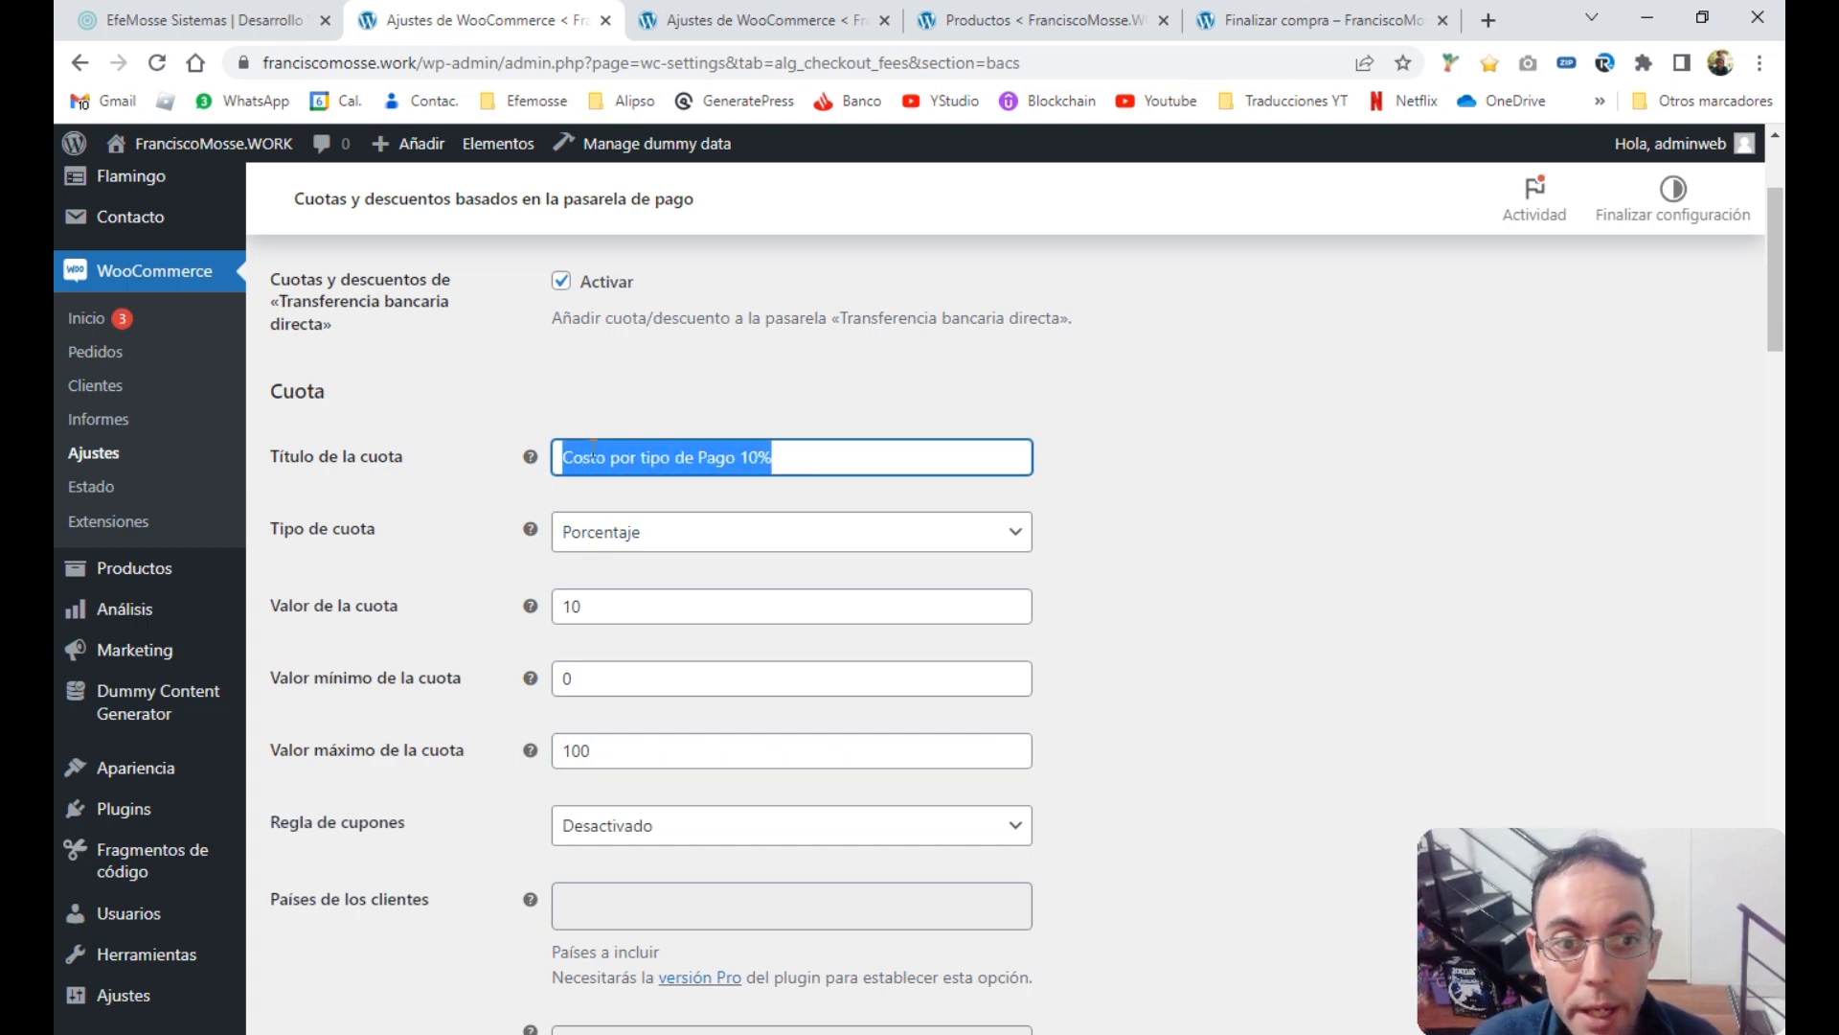
click(799, 456)
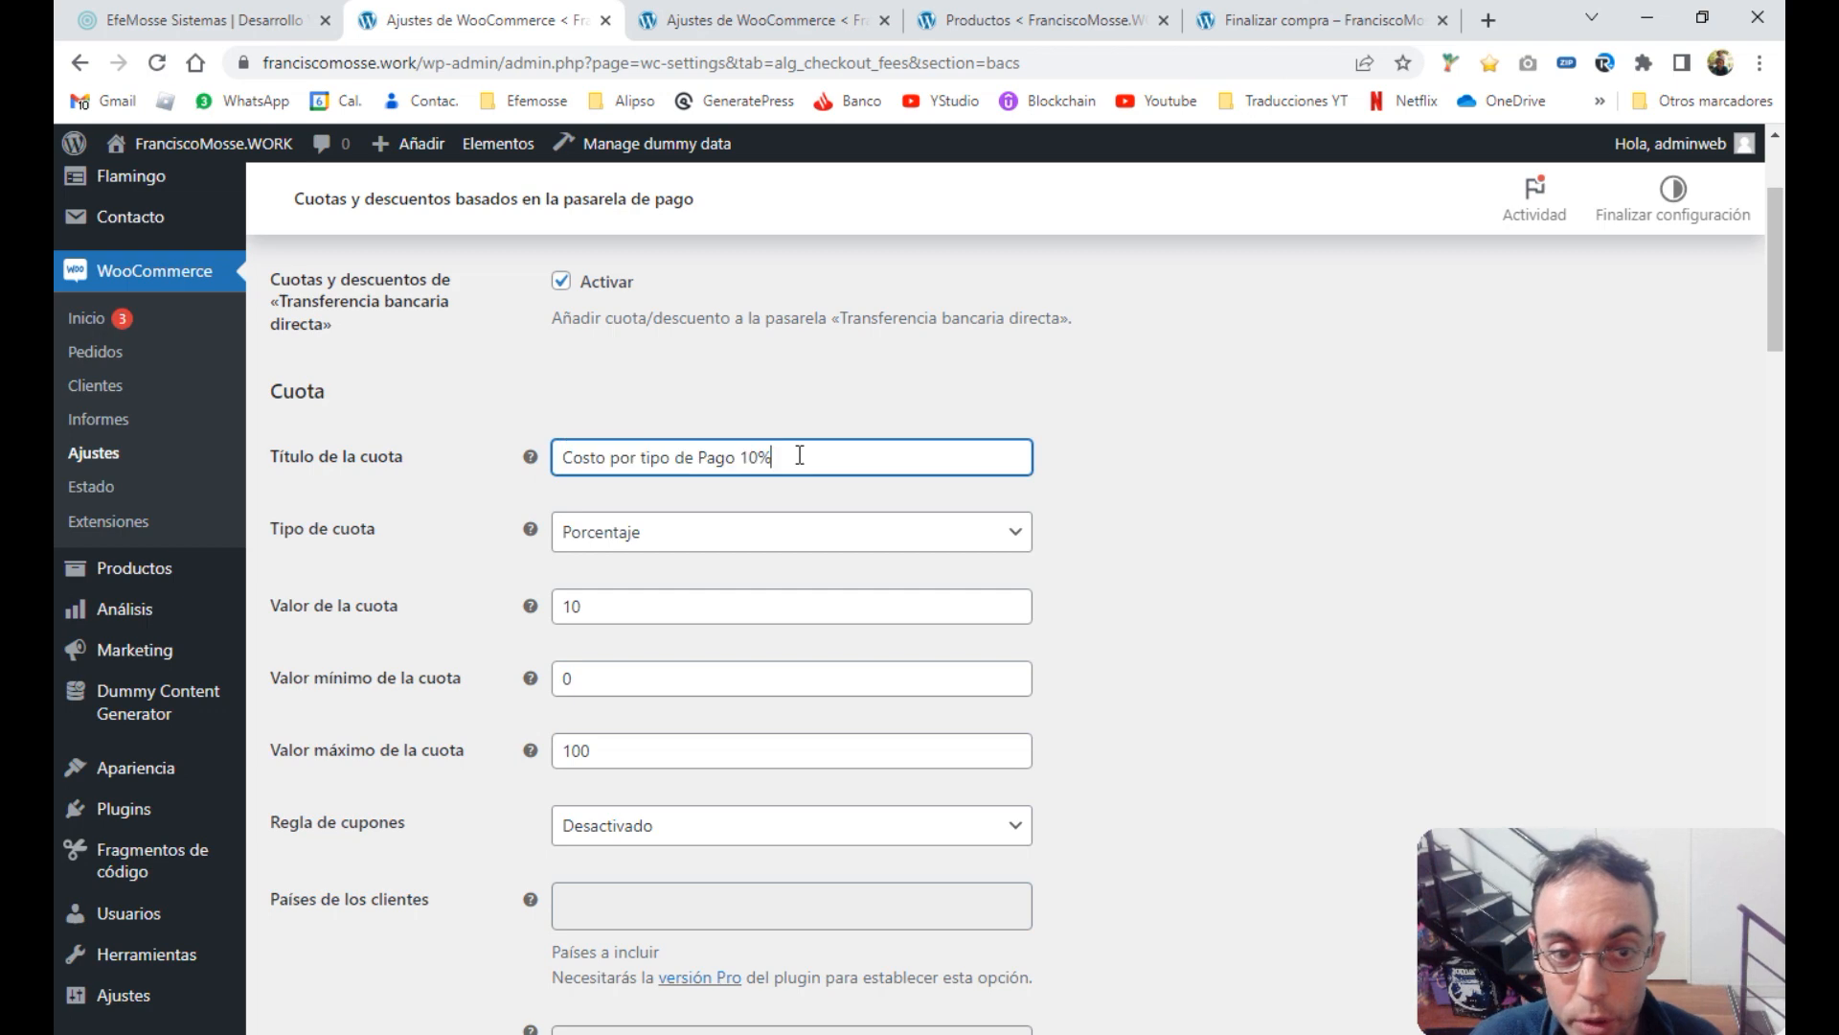
drag(800, 456, 560, 458)
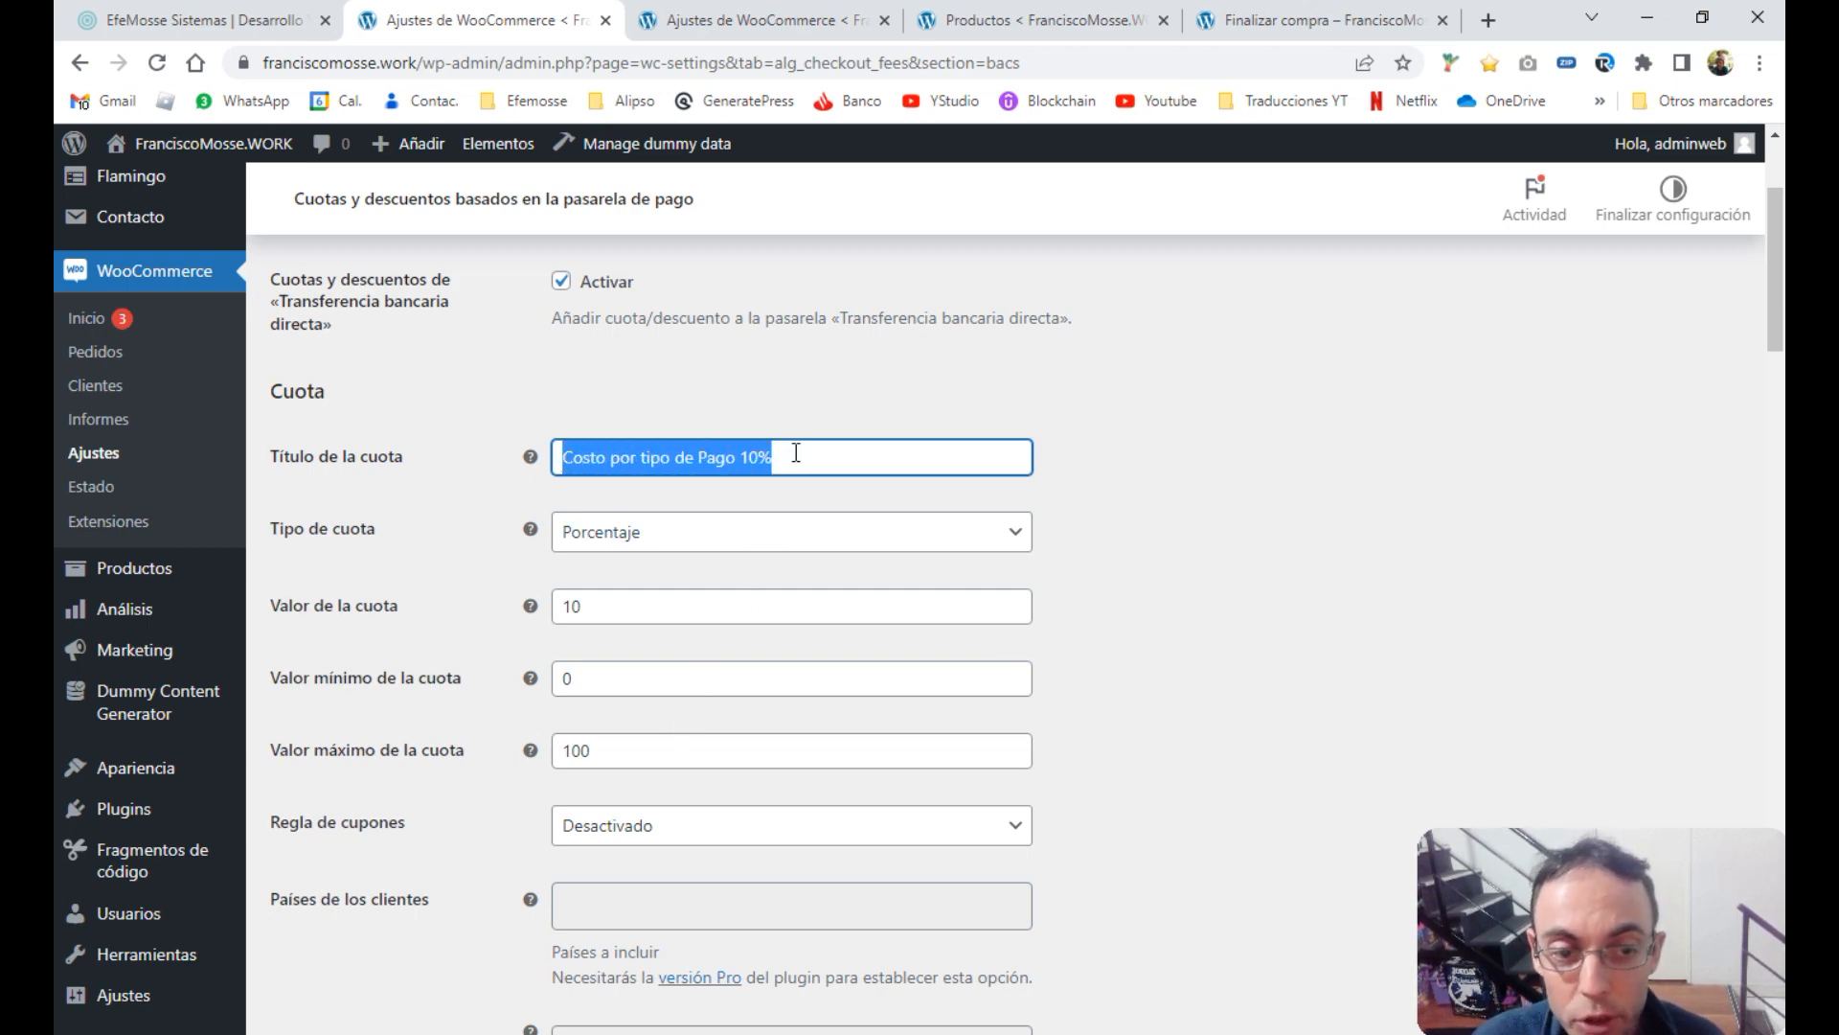
click(627, 750)
drag(628, 750, 557, 750)
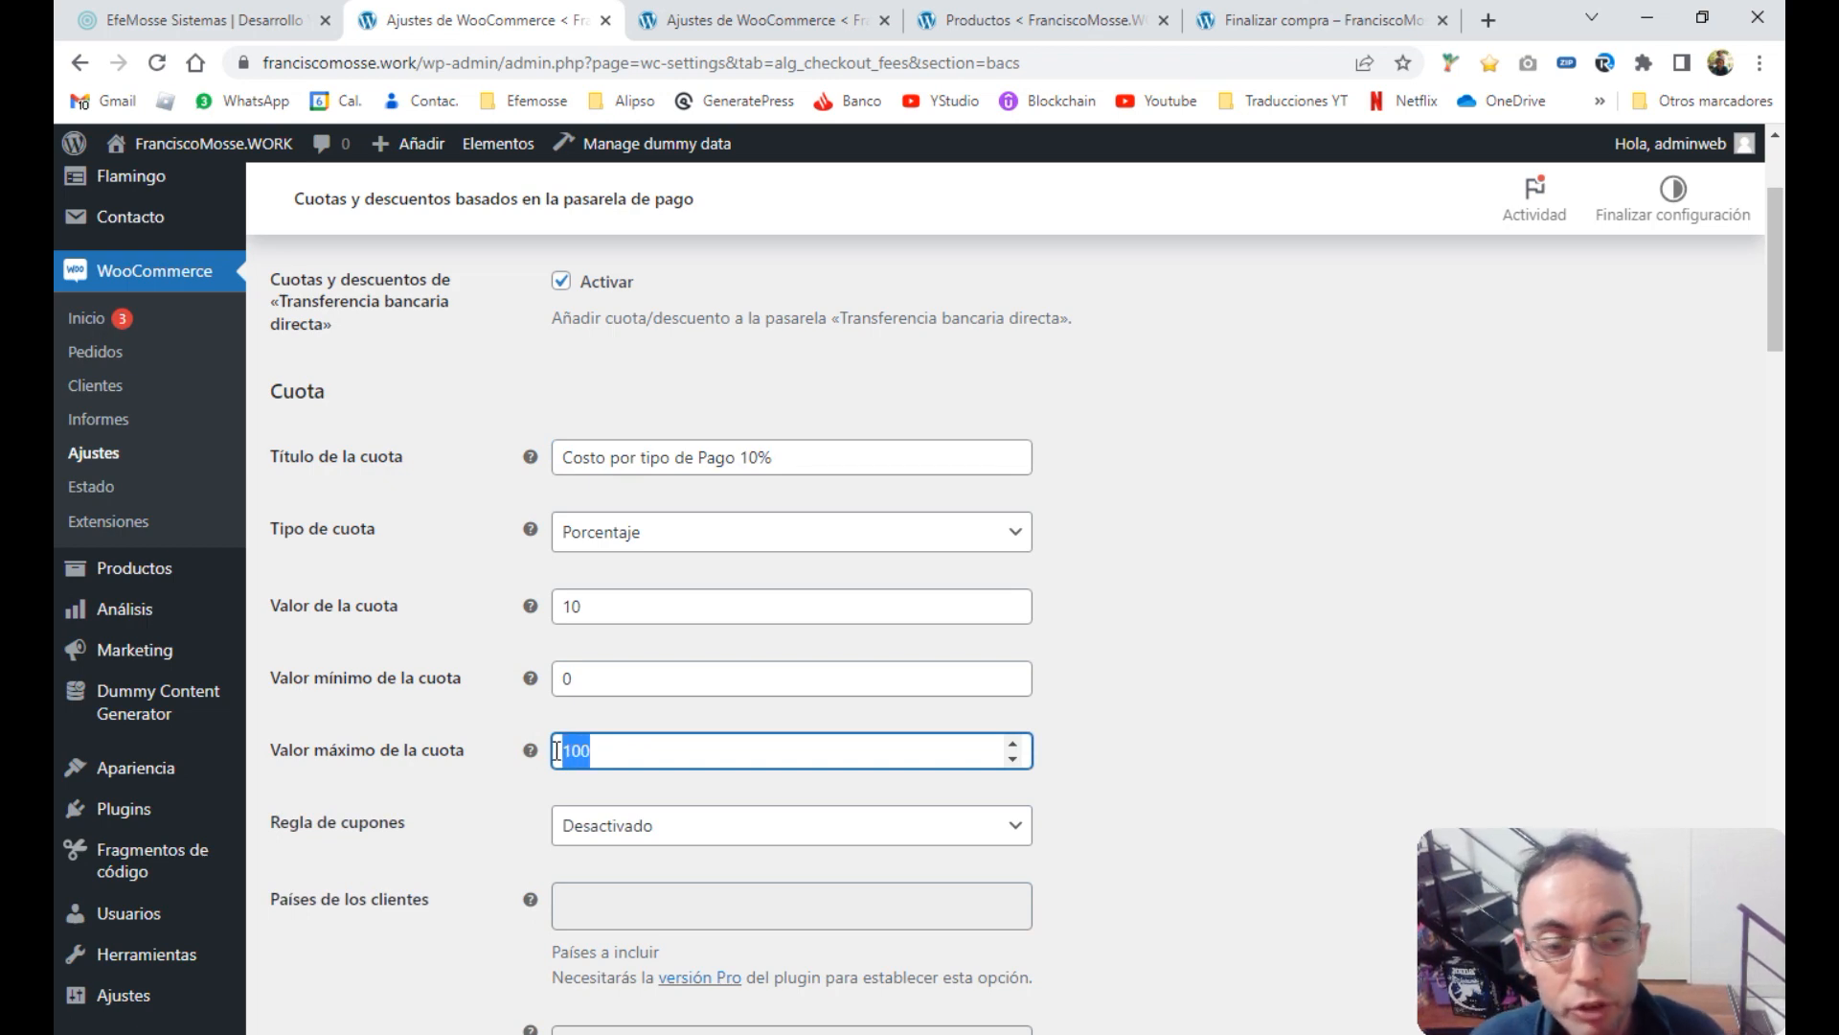
click(618, 754)
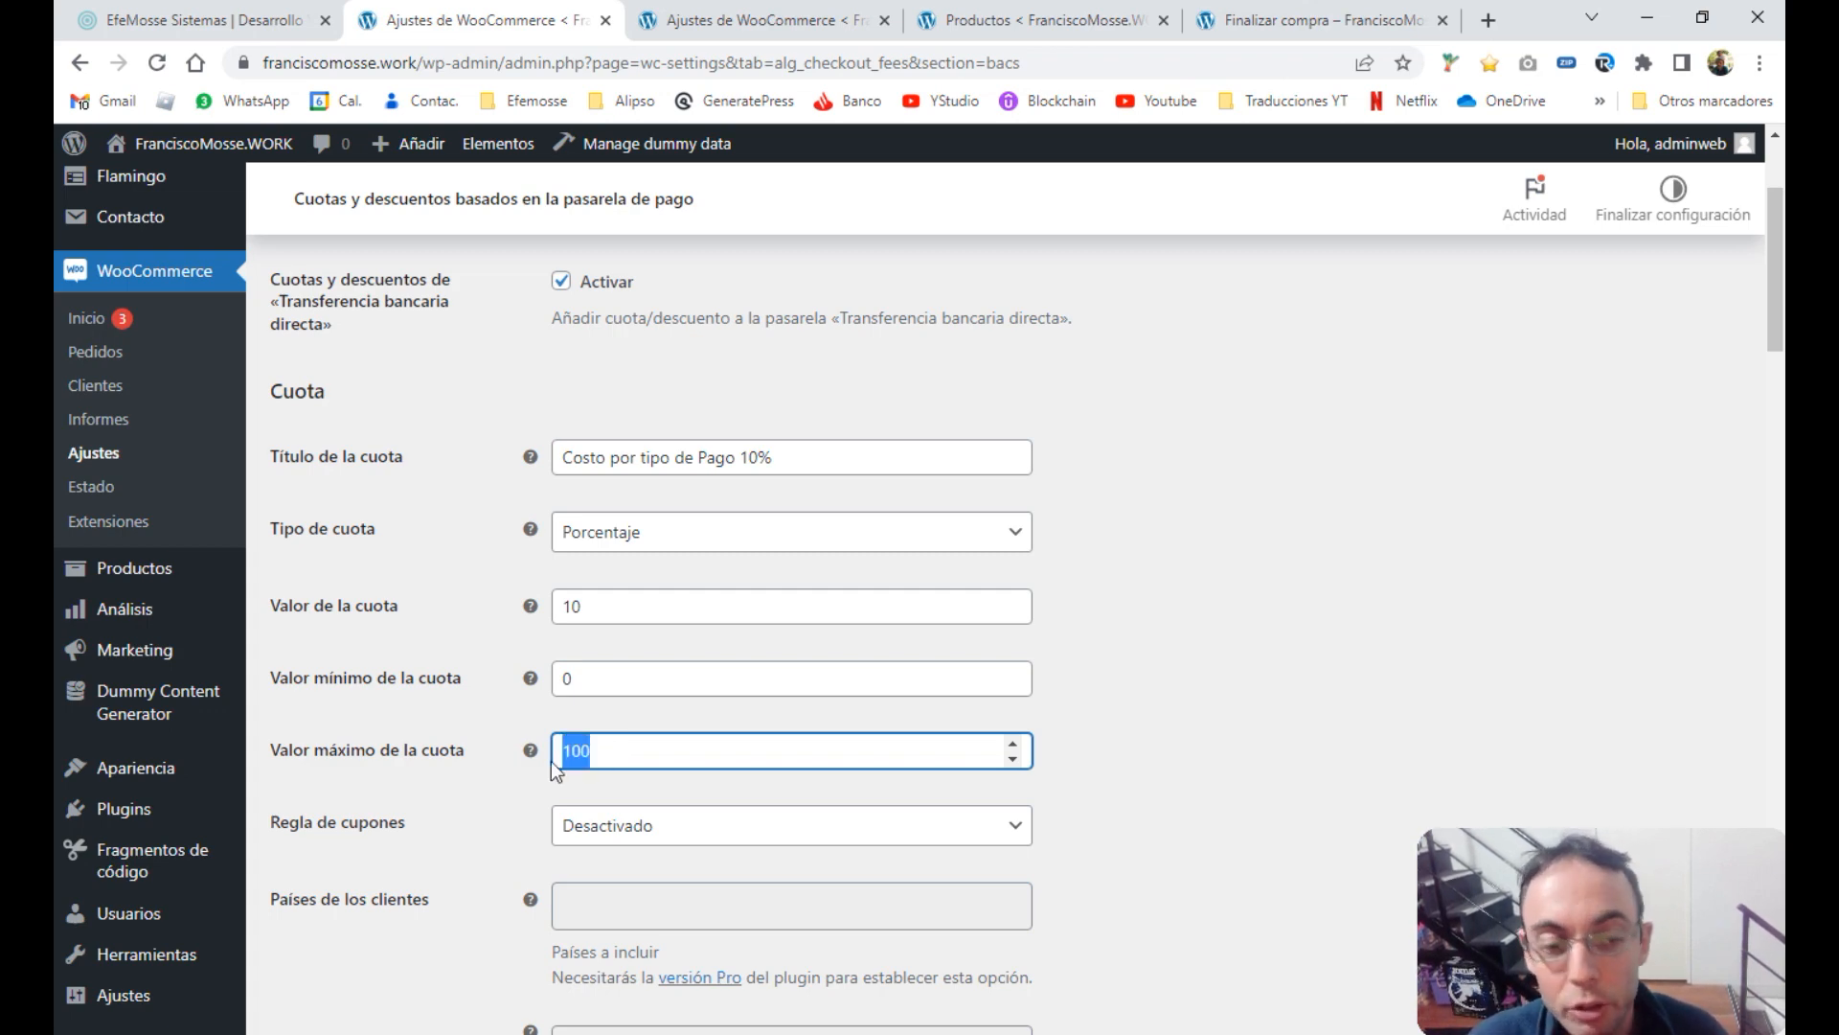
click(610, 756)
drag(596, 684, 563, 682)
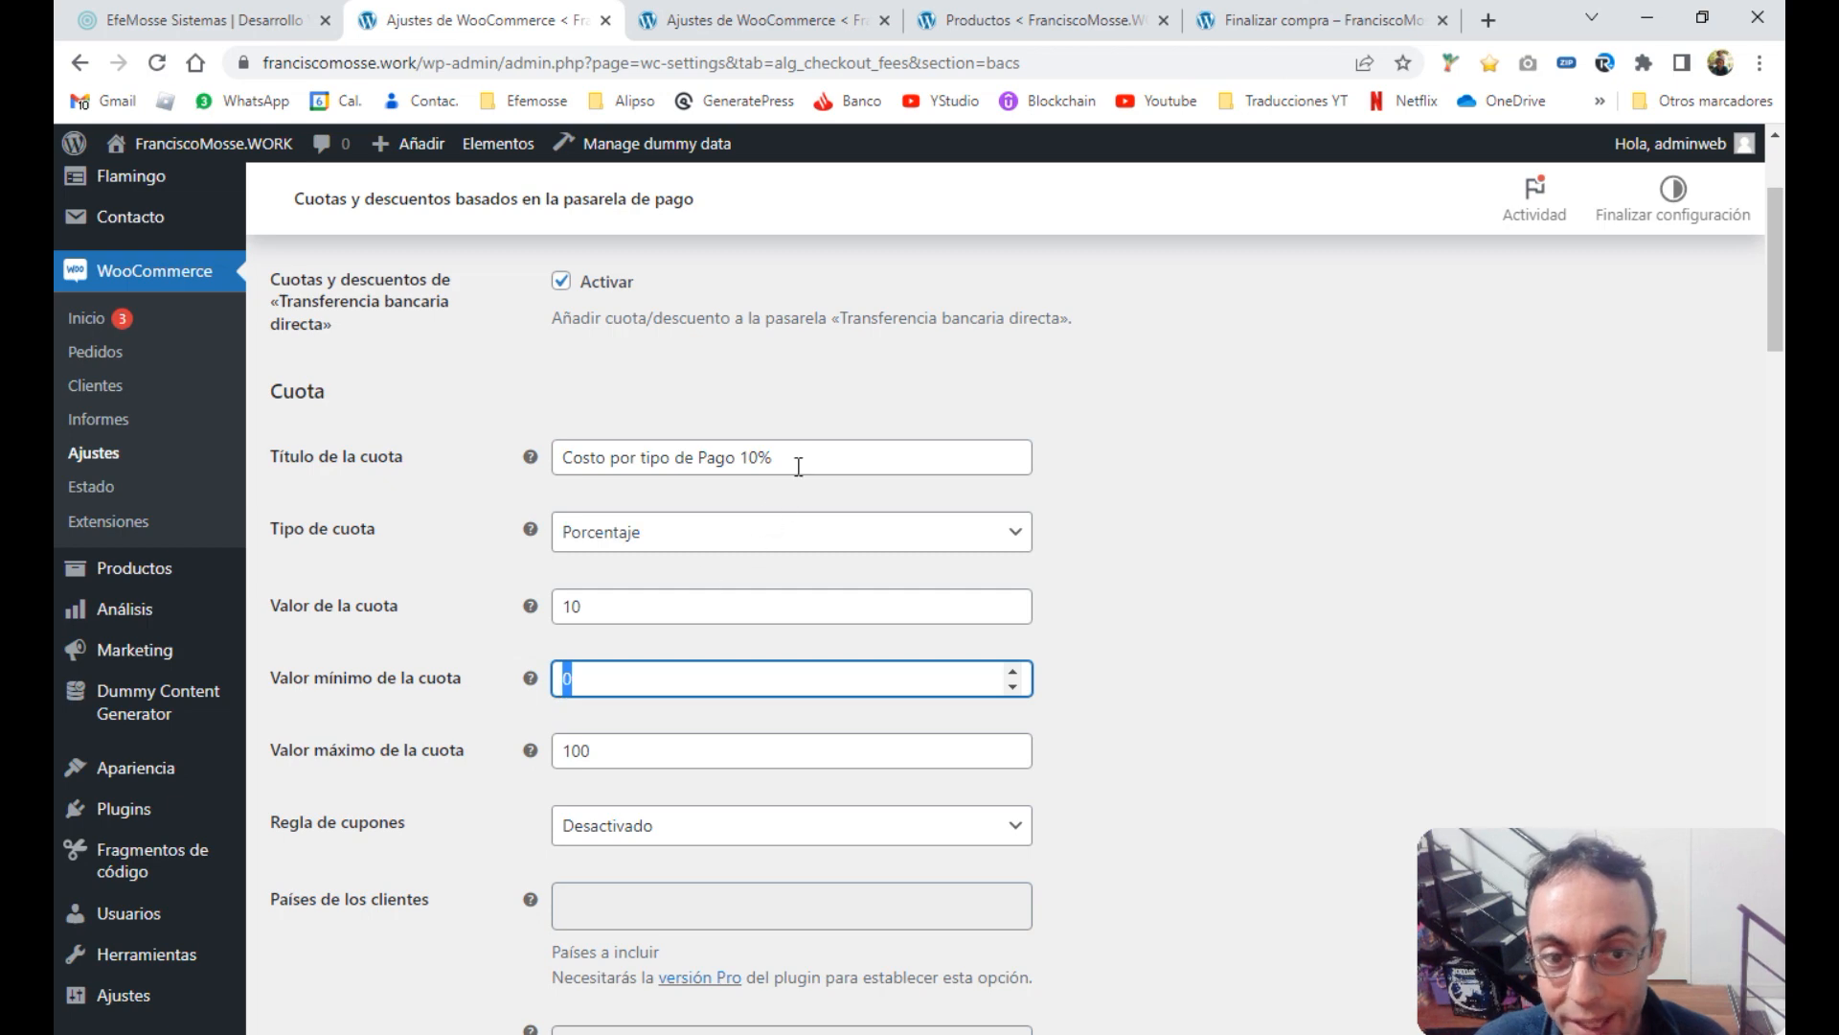
drag(790, 469, 529, 466)
Set the bank transfer fee's maximum value to 0 and save the settings
drag(608, 745, 561, 749)
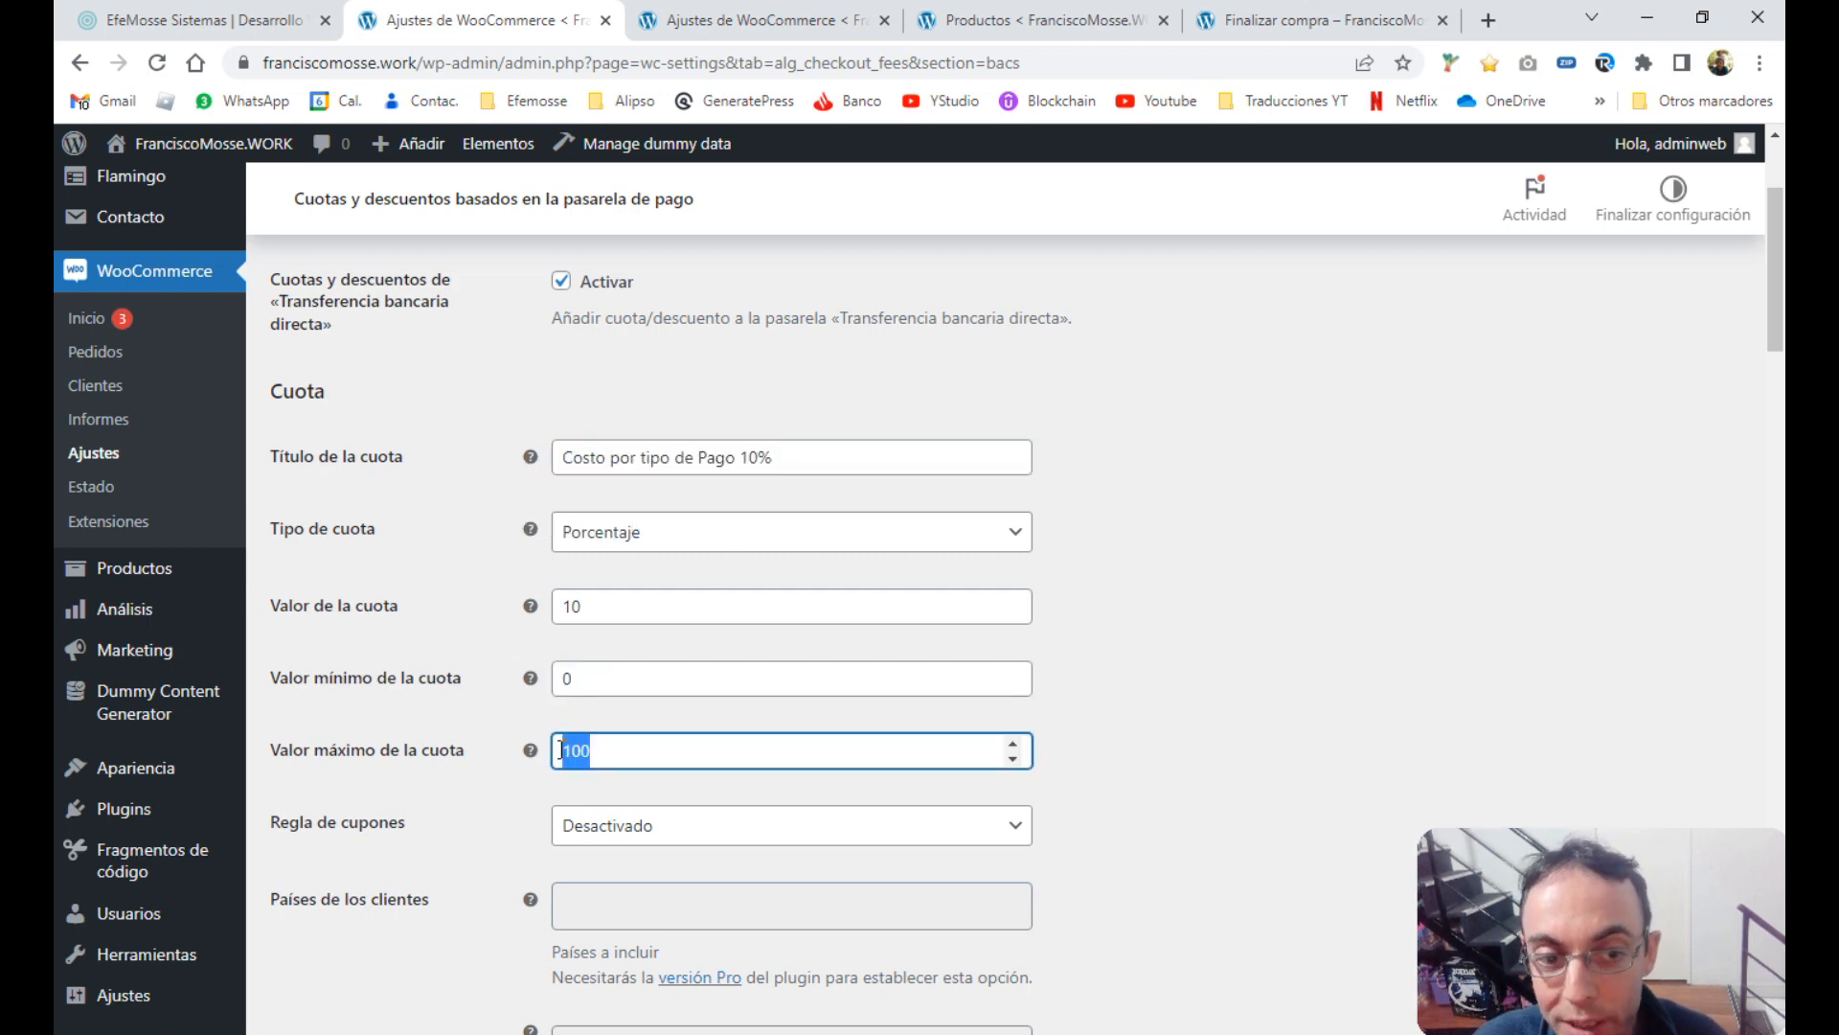
key(BackSpace)
text(0)
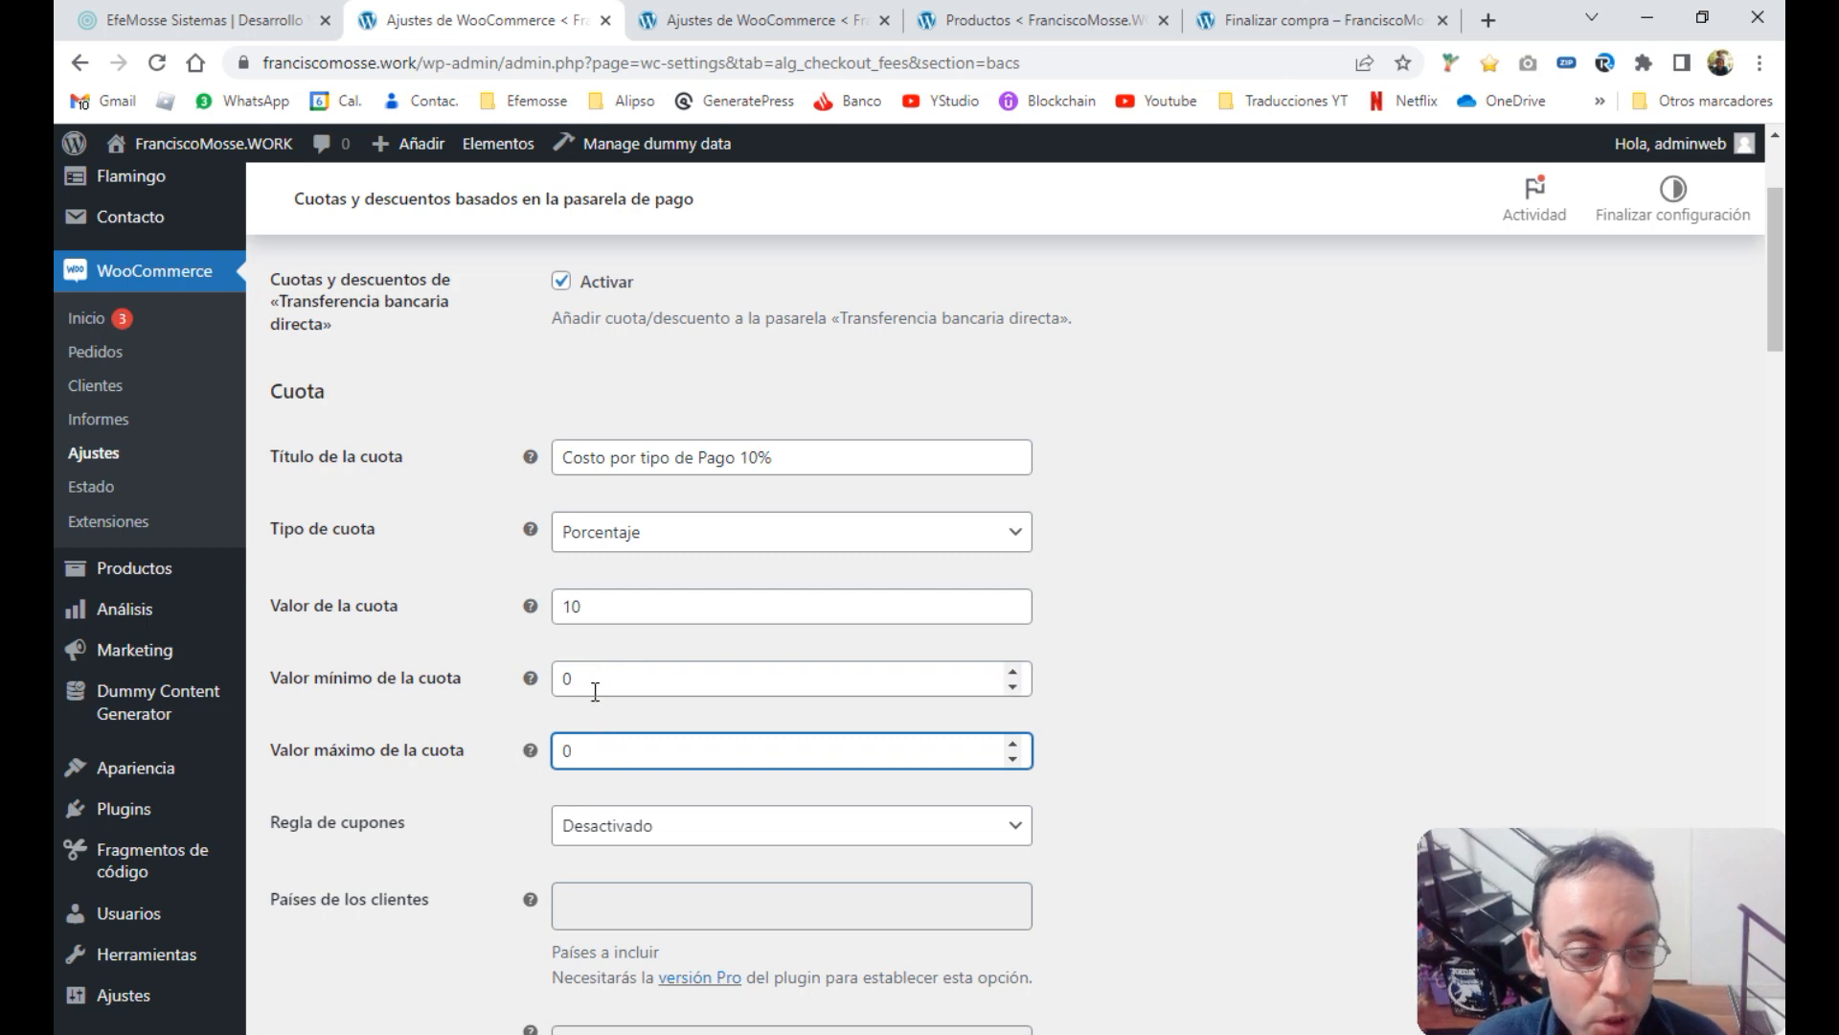
scroll(594, 681, down, 15)
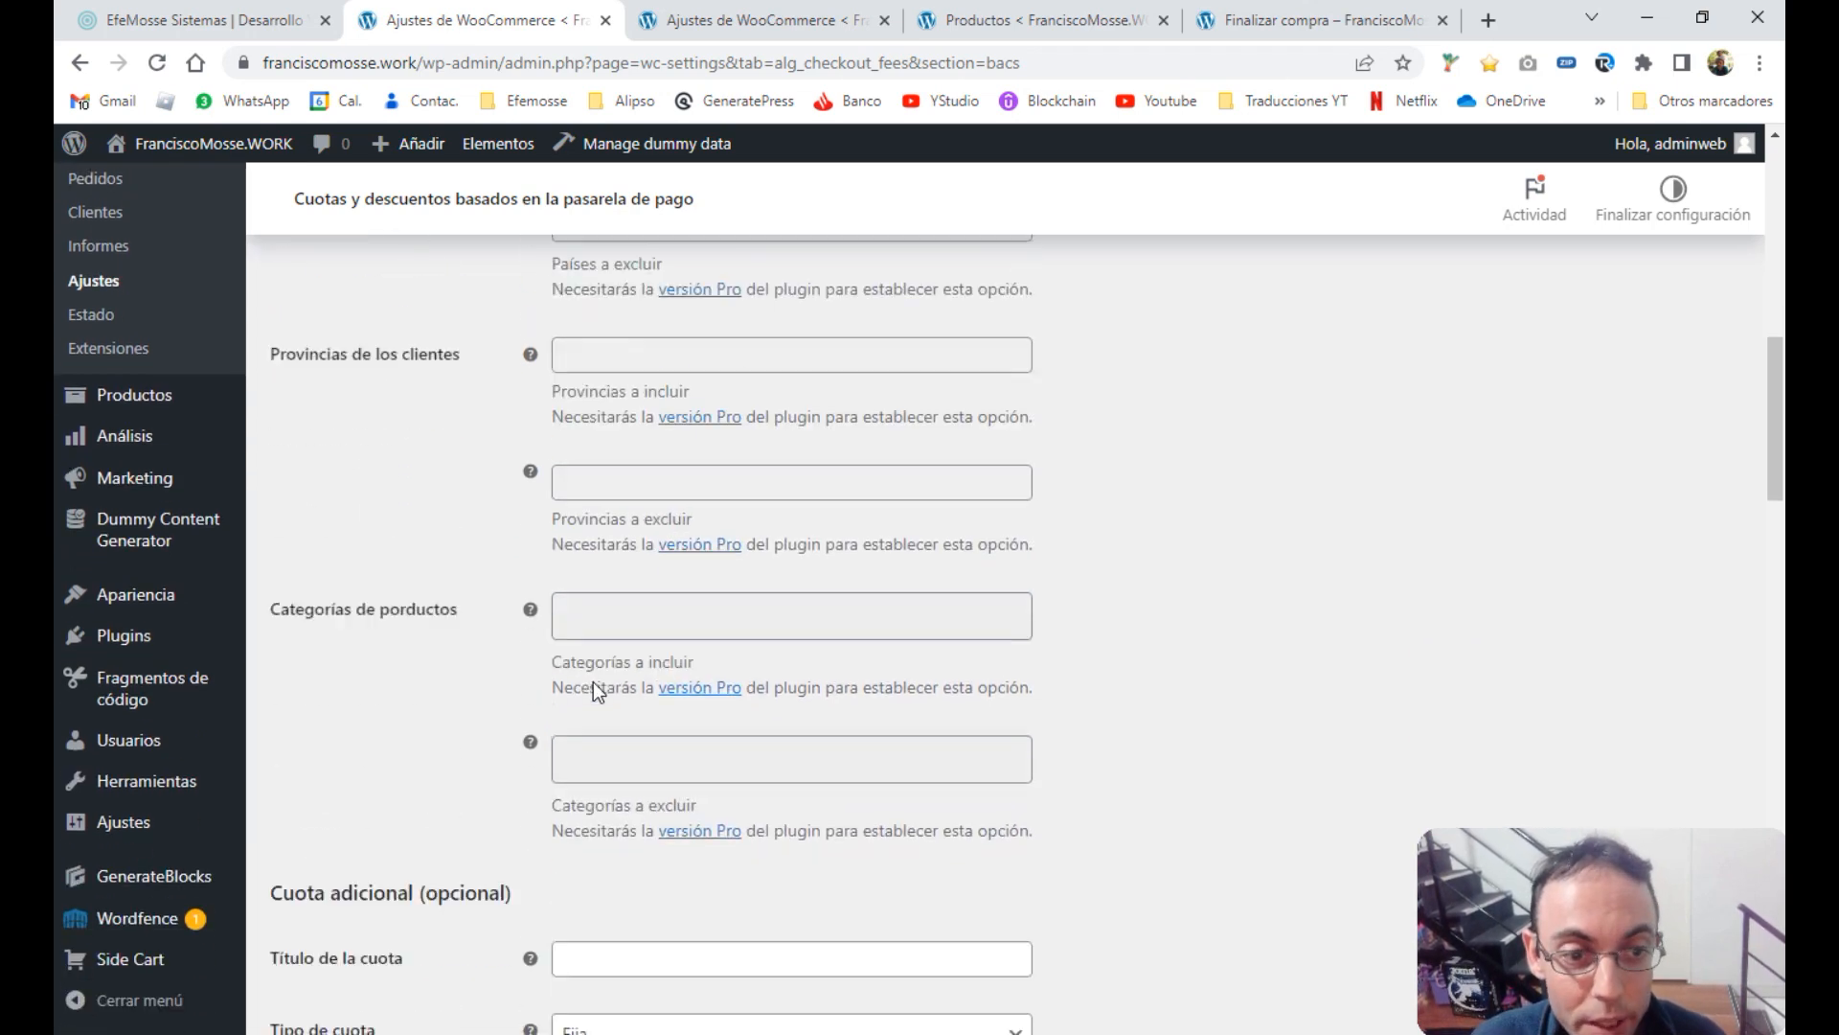
scroll(546, 758, down, 8)
click(388, 908)
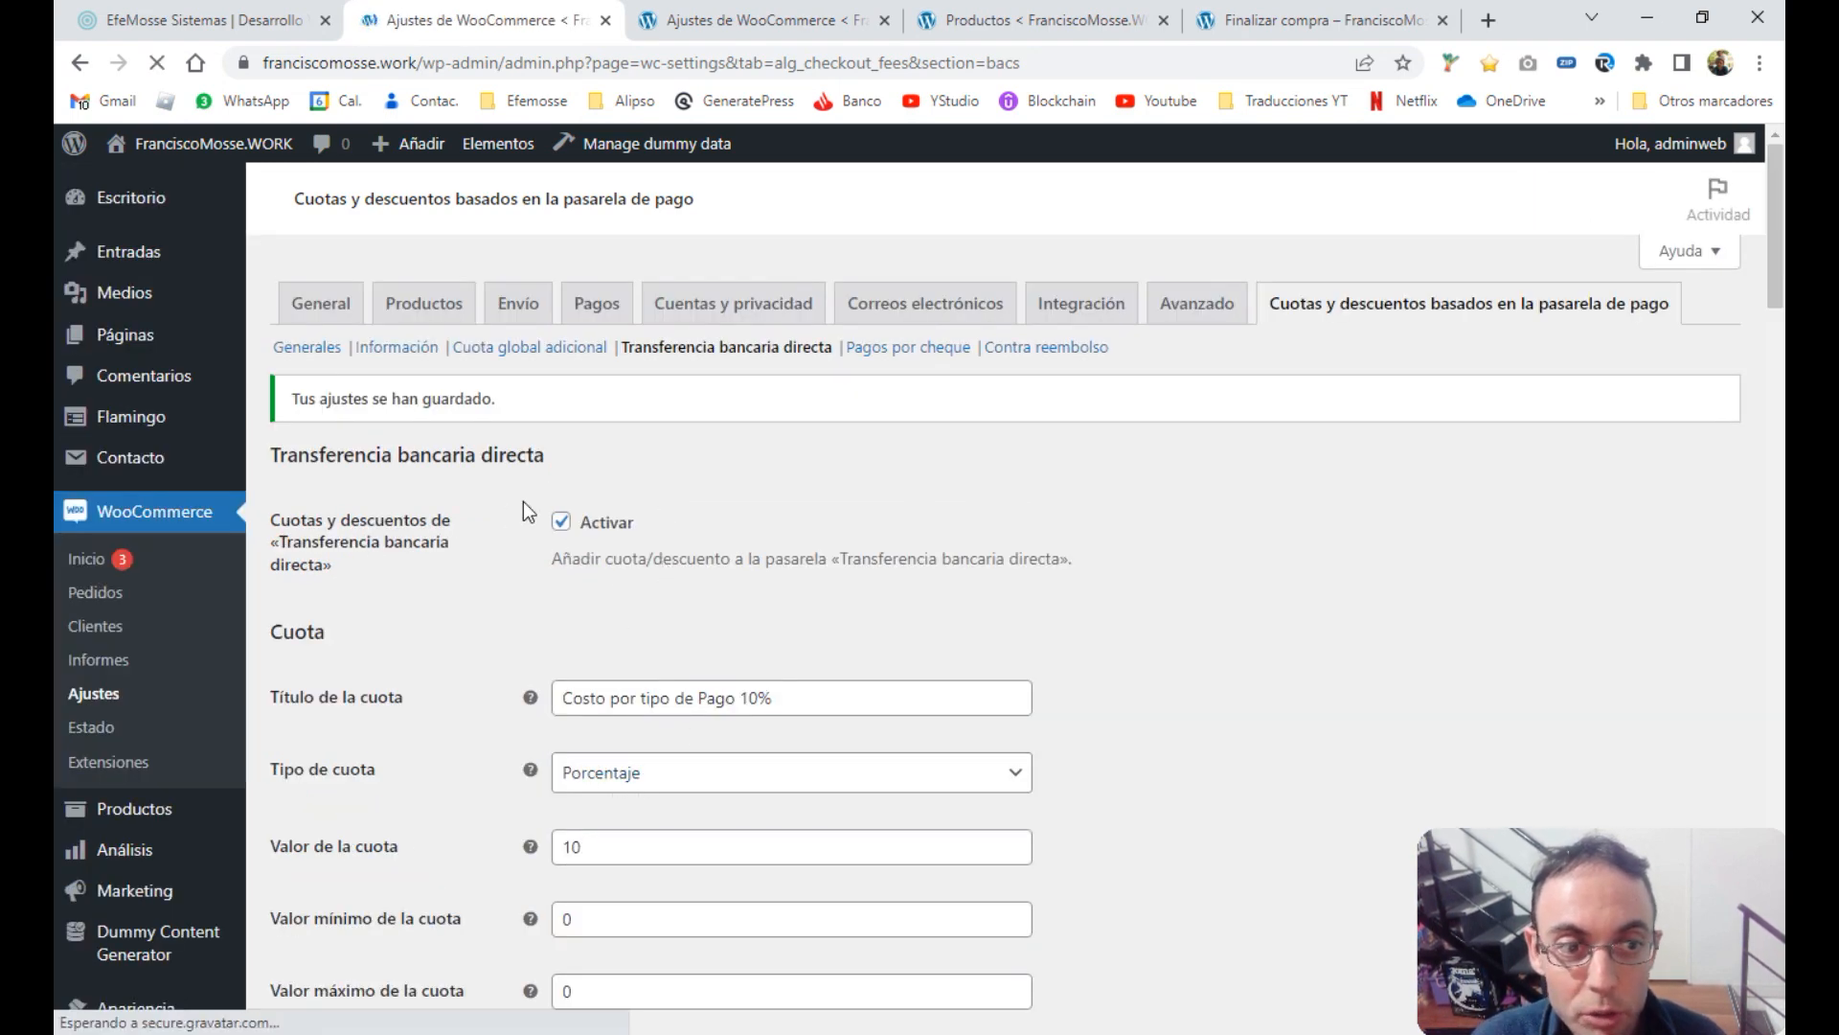
Reload the checkout page and compare the bank transfer fee line with the order subtotal
click(1280, 10)
key(F5)
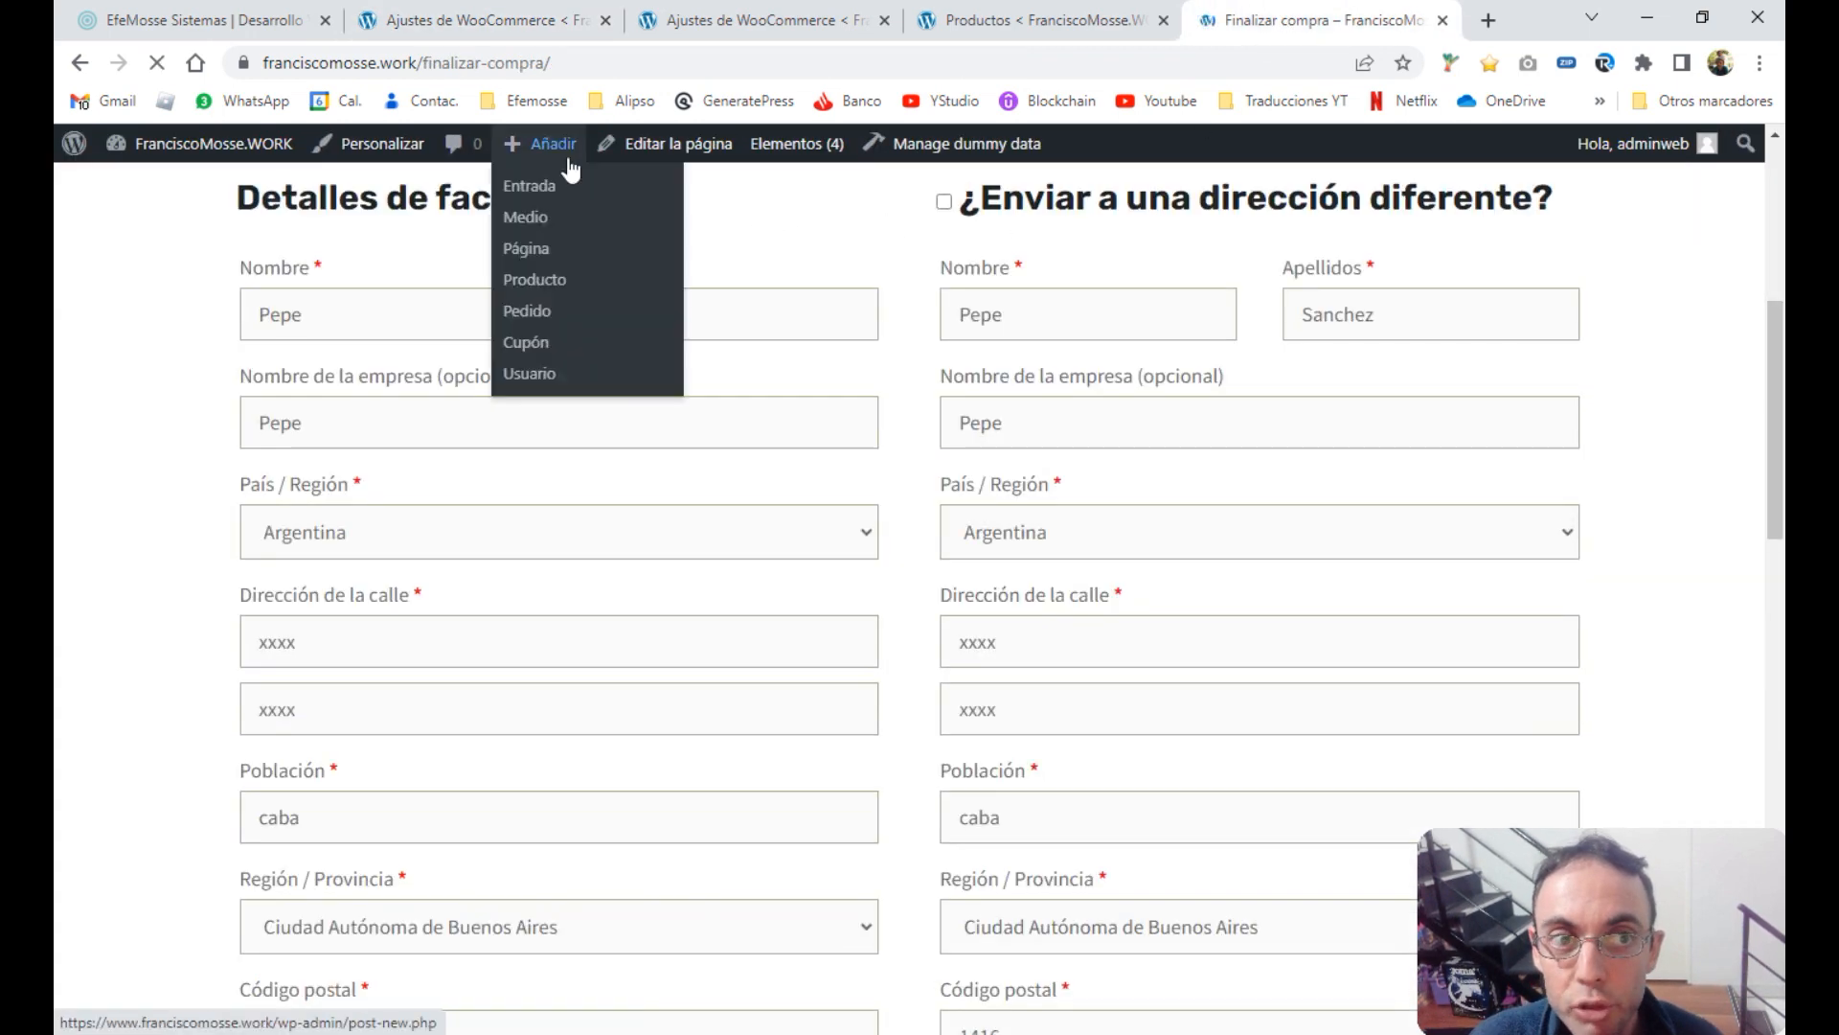
scroll(991, 374, down, 5)
scroll(991, 373, down, 7)
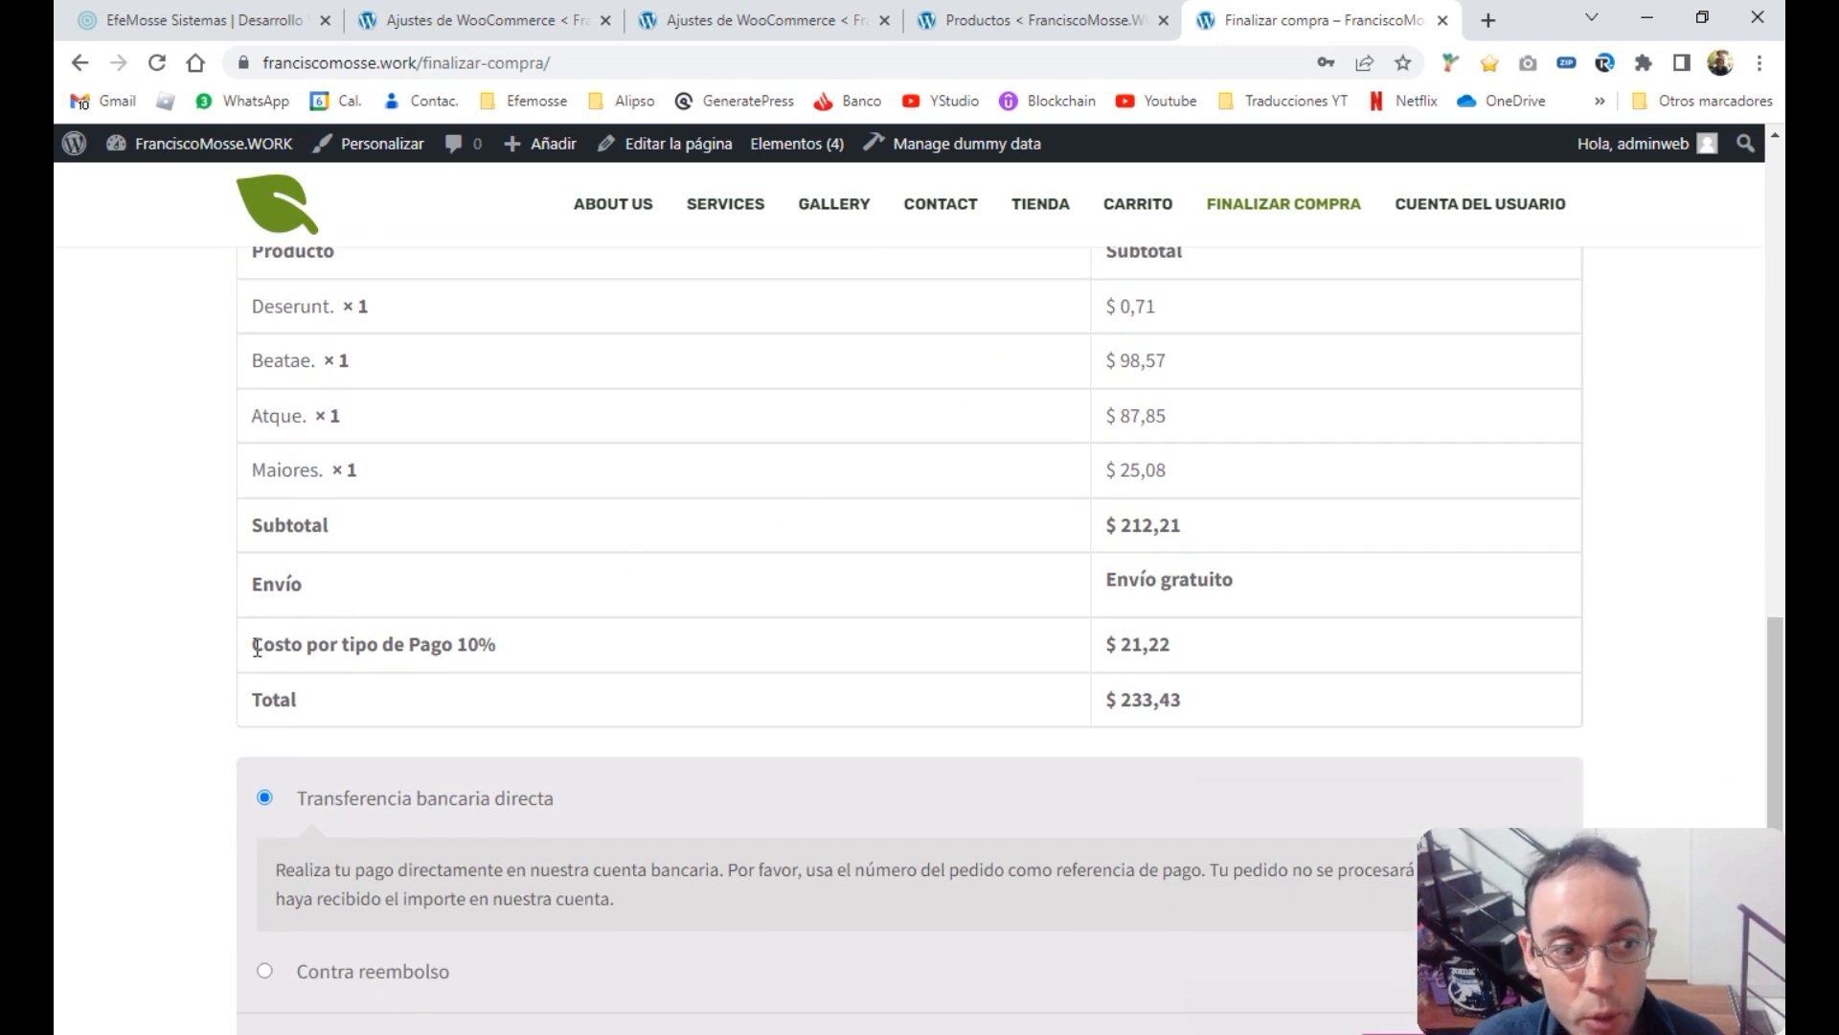
drag(251, 644, 503, 655)
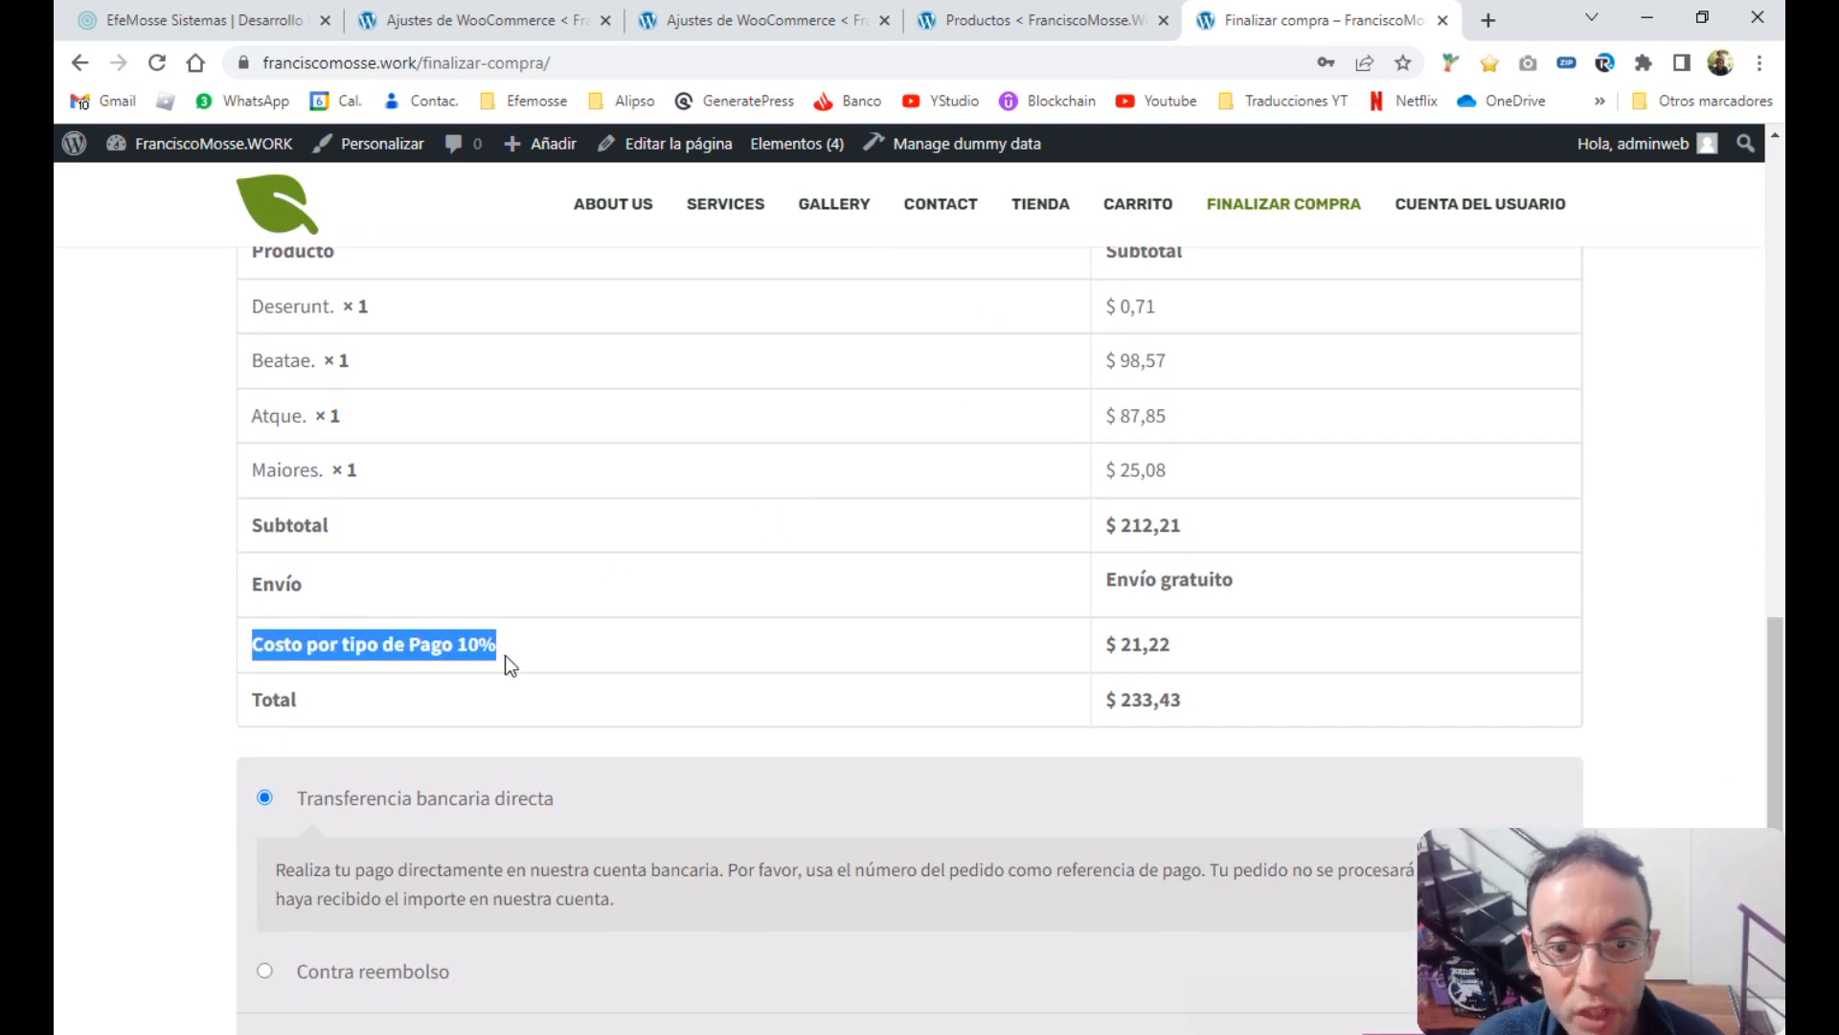
drag(1186, 654, 1118, 654)
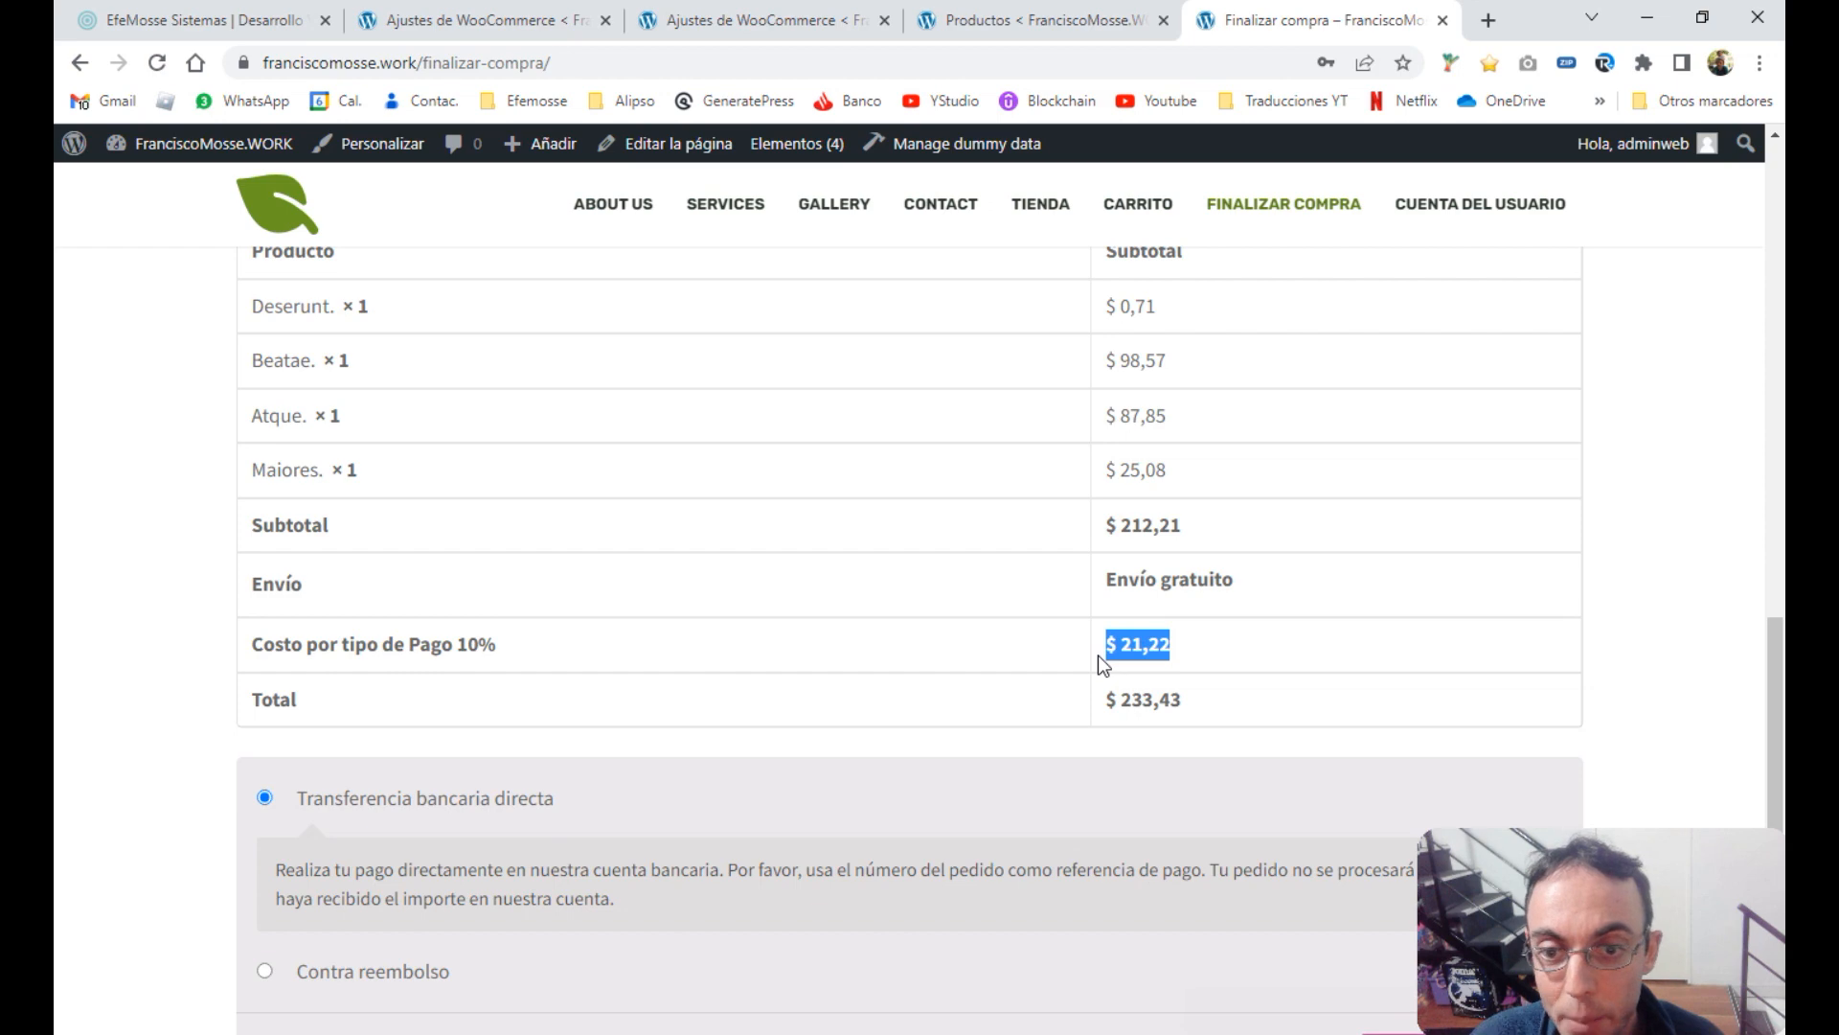
drag(1186, 526, 1101, 527)
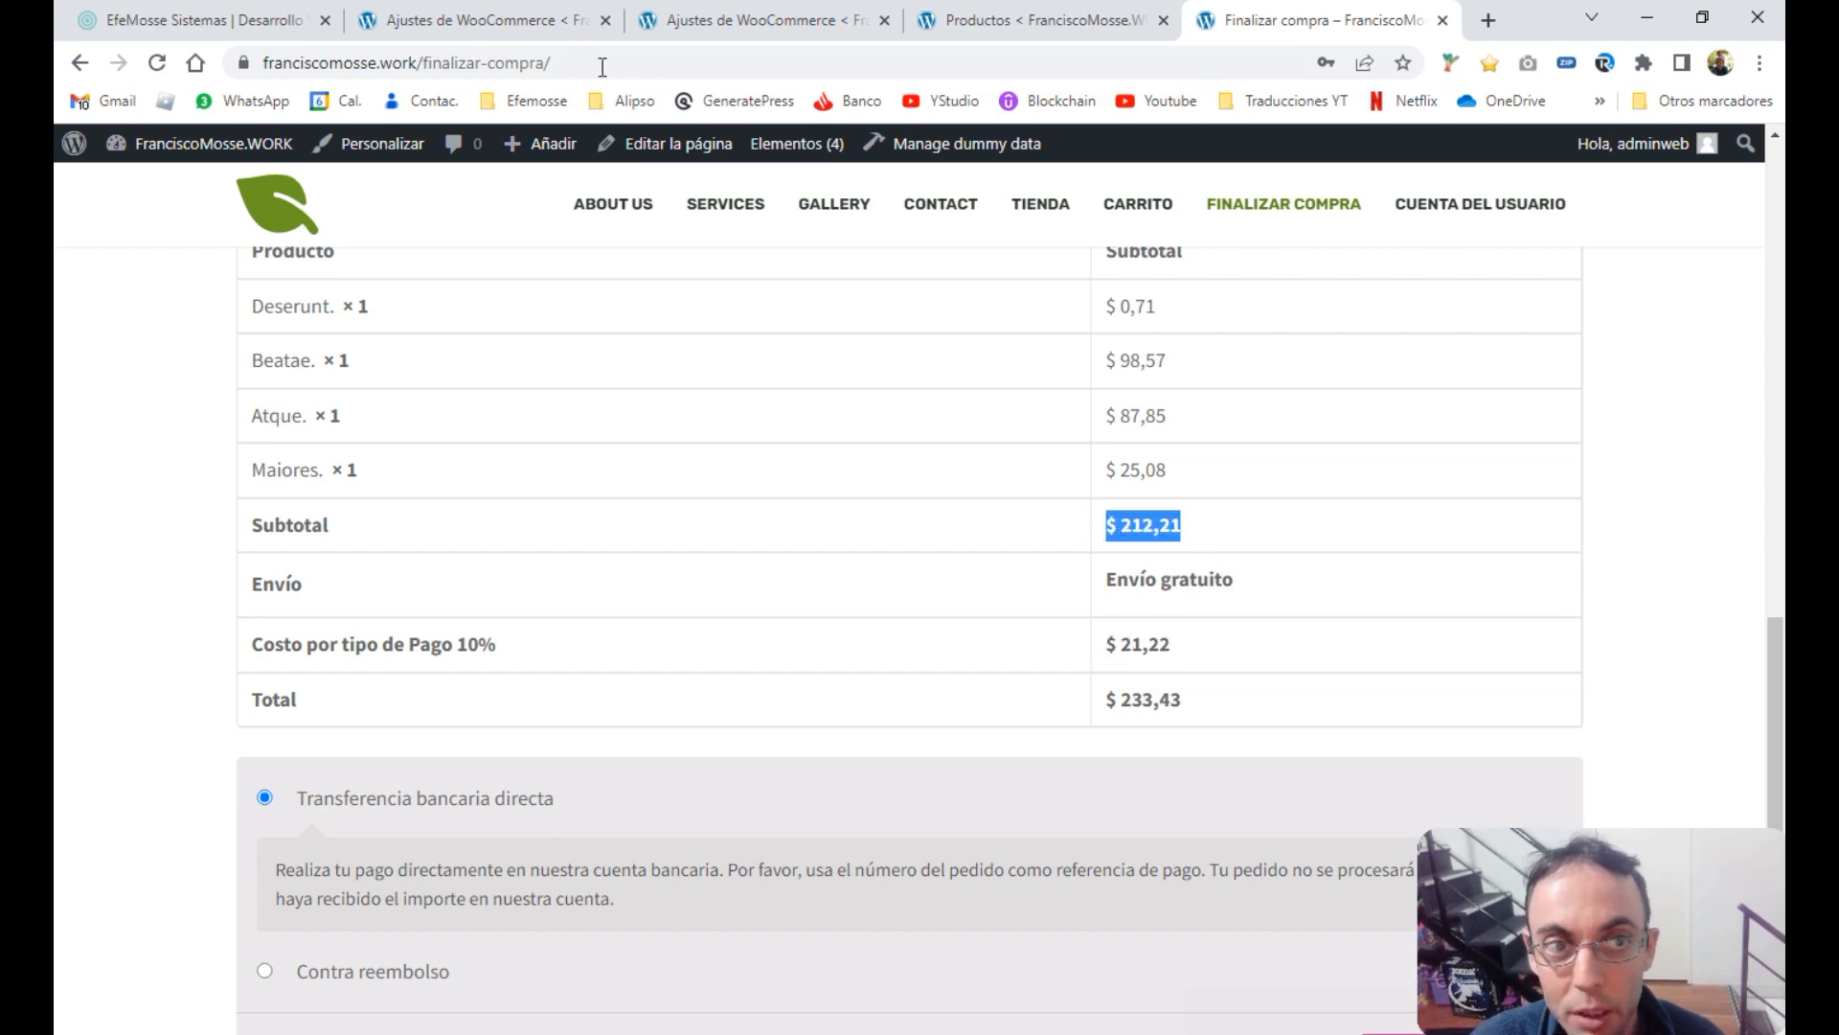
Return to the plugin settings, set the bank transfer fee's maximum value to 50, and save the change
click(697, 21)
click(561, 22)
scroll(958, 669, down, 4)
click(636, 642)
double_click(565, 632)
text(50)
key(Return)
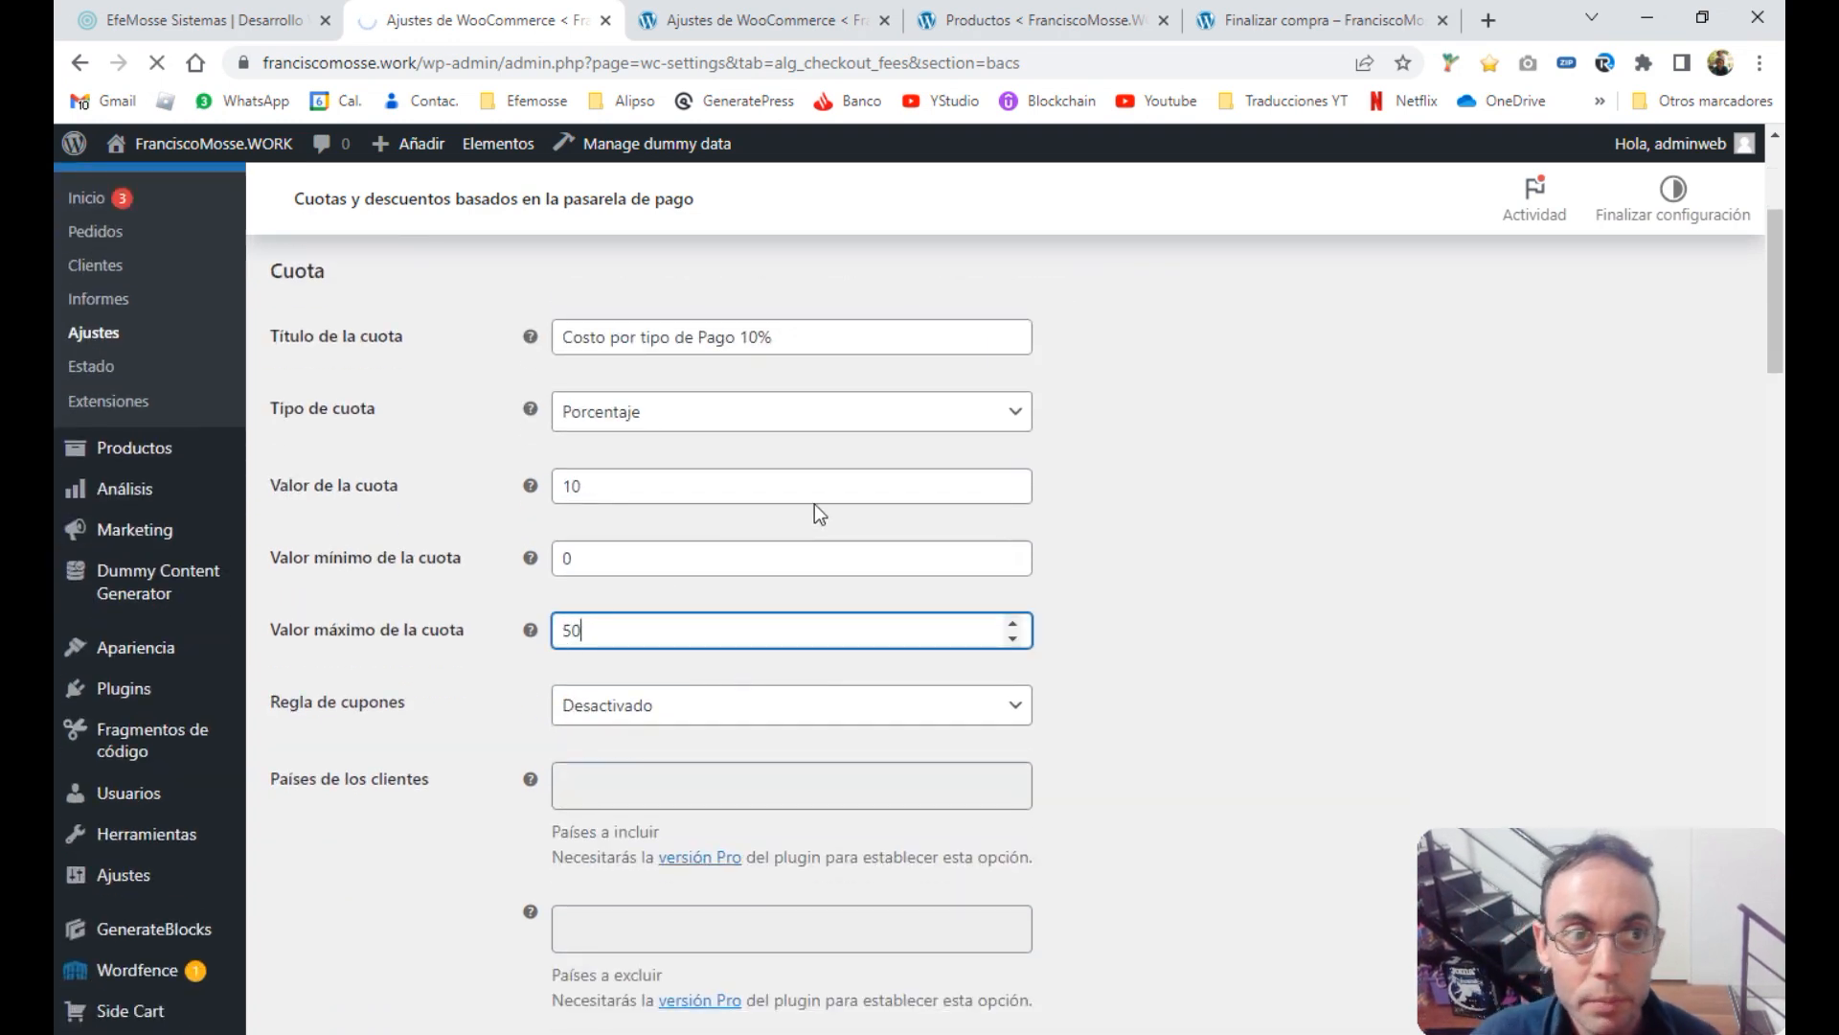
Check the payment fee amount at checkout, and set the bank transfer fee's maximum value to 20 in the plugin settings and save
click(1245, 21)
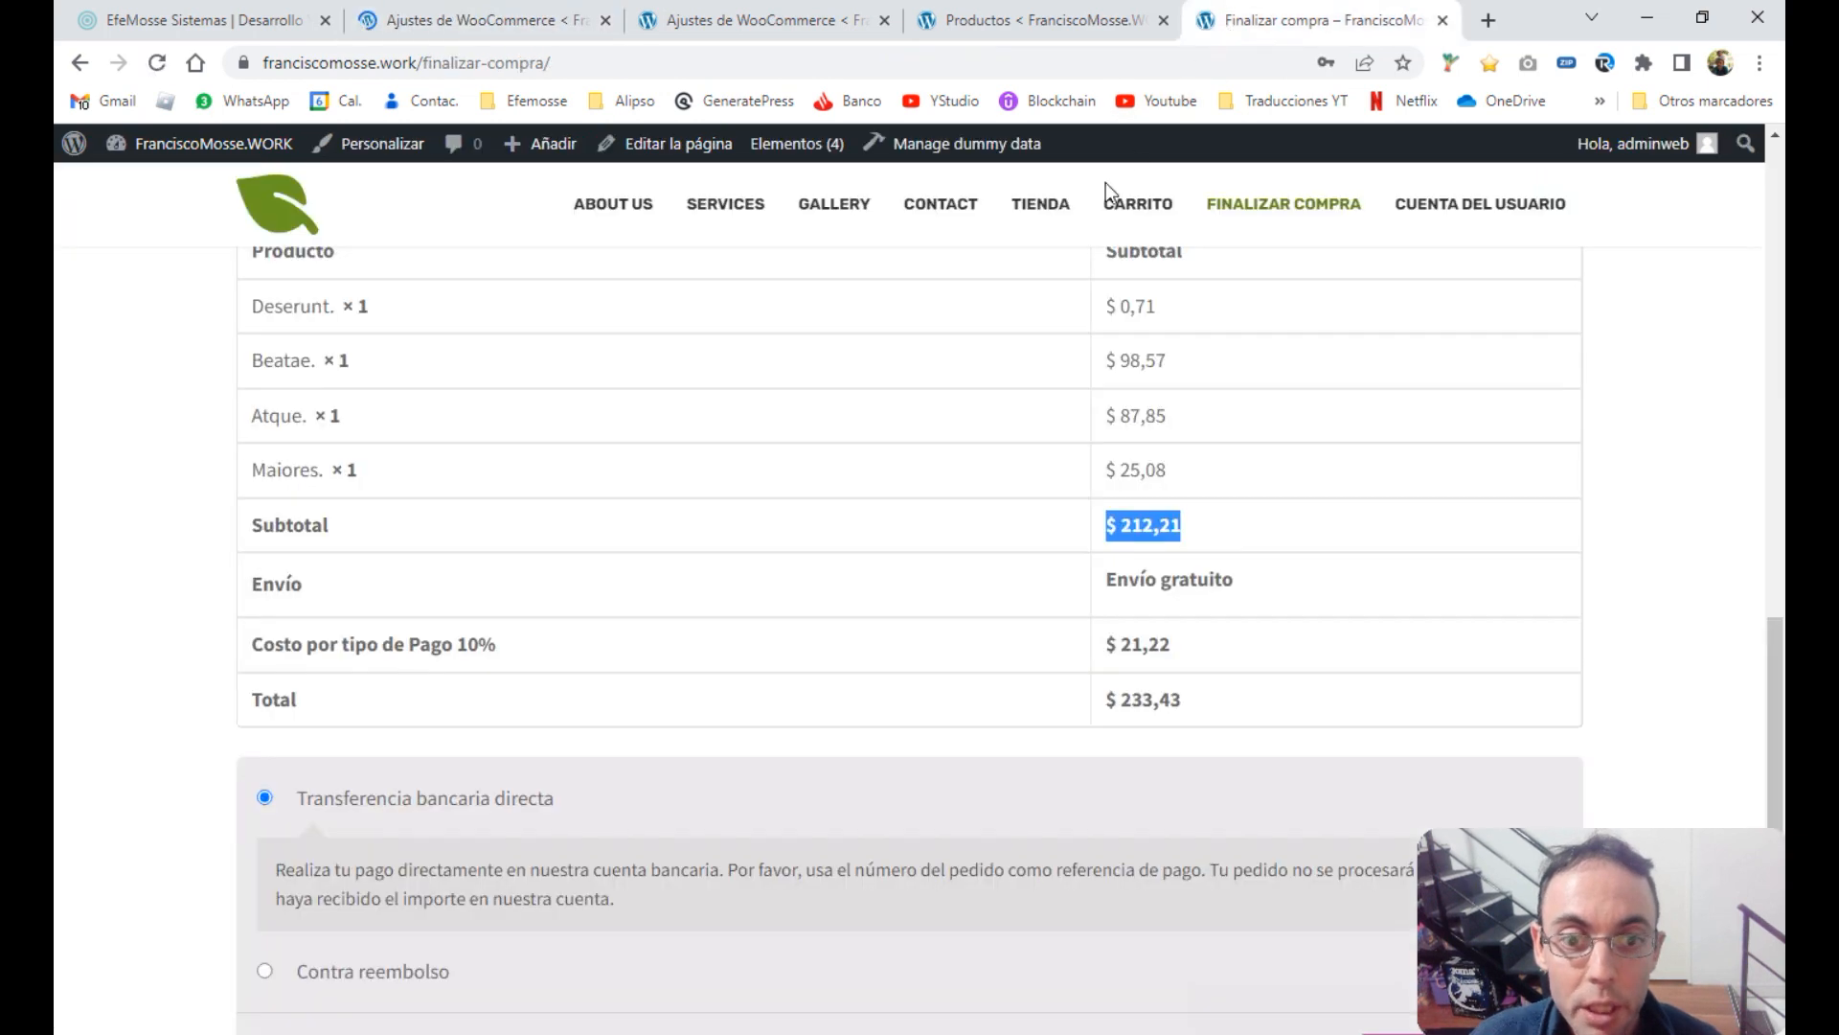
drag(1162, 649, 1104, 644)
click(469, 20)
scroll(753, 445, down, 4)
drag(586, 627, 550, 628)
text(20)
key(Return)
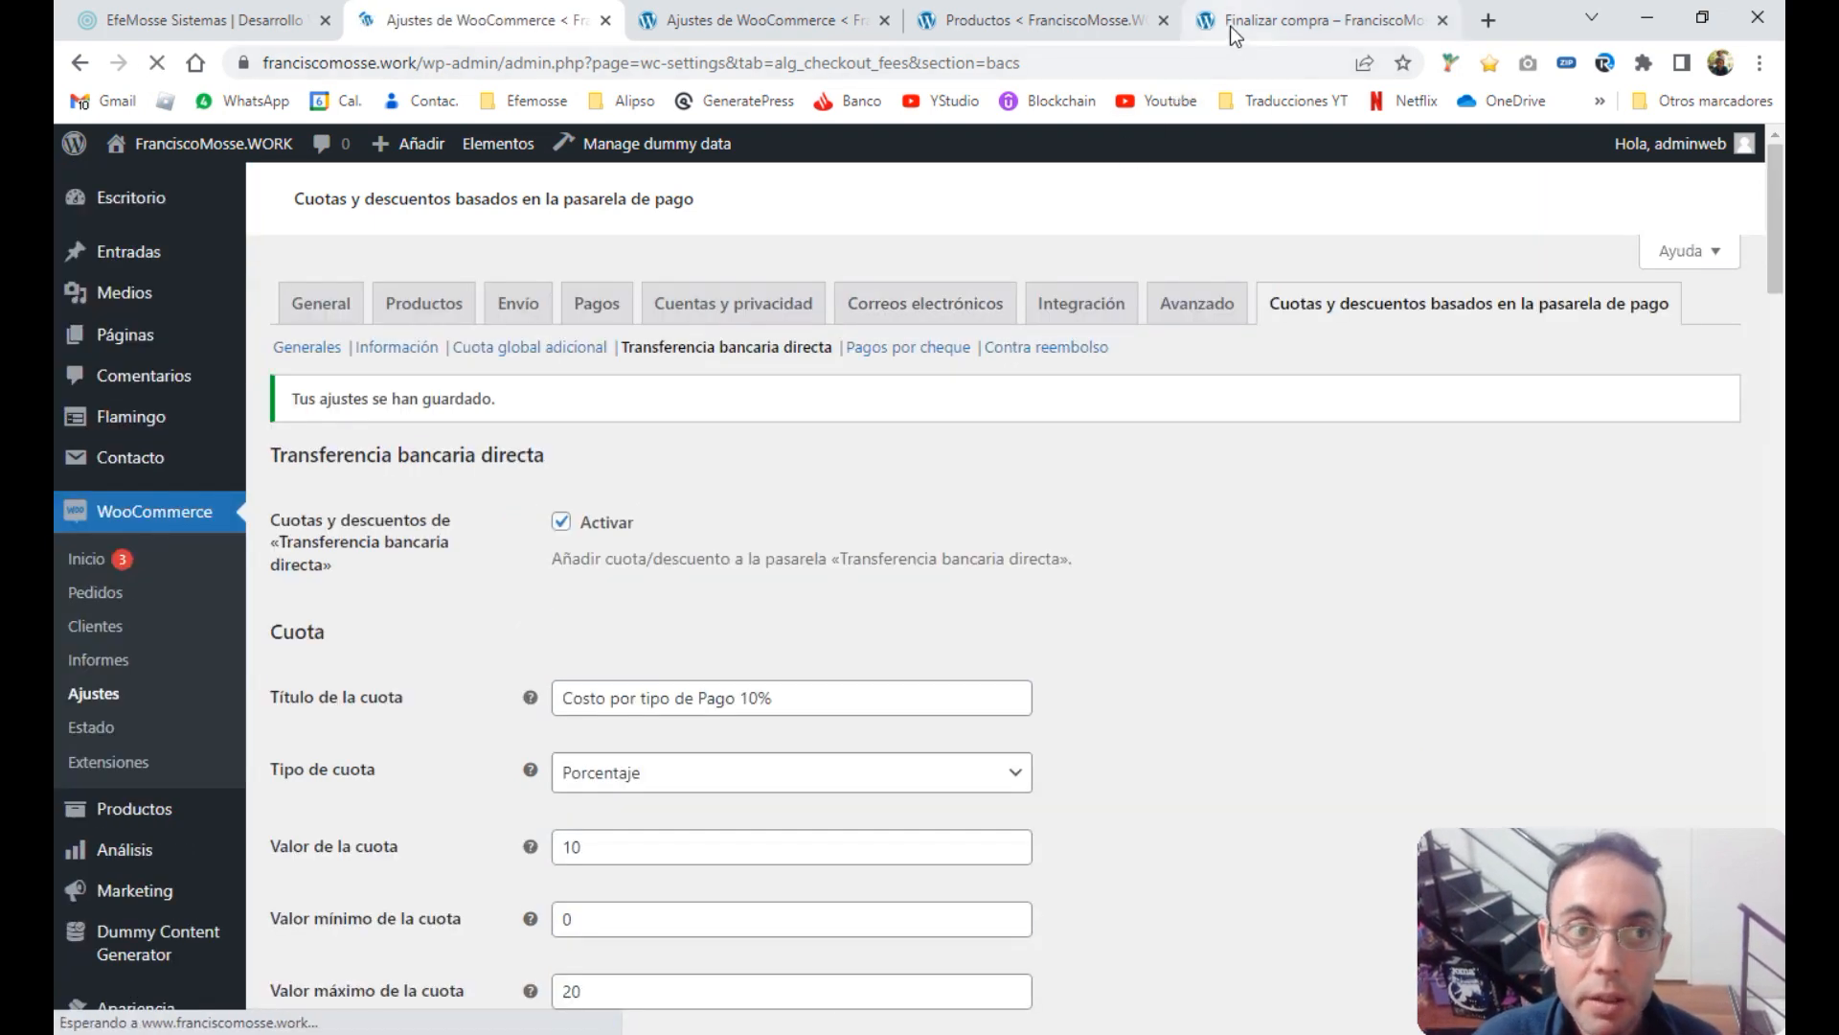
Reload the checkout page and check the bank transfer fee amount in the order summary
click(1230, 21)
key(F5)
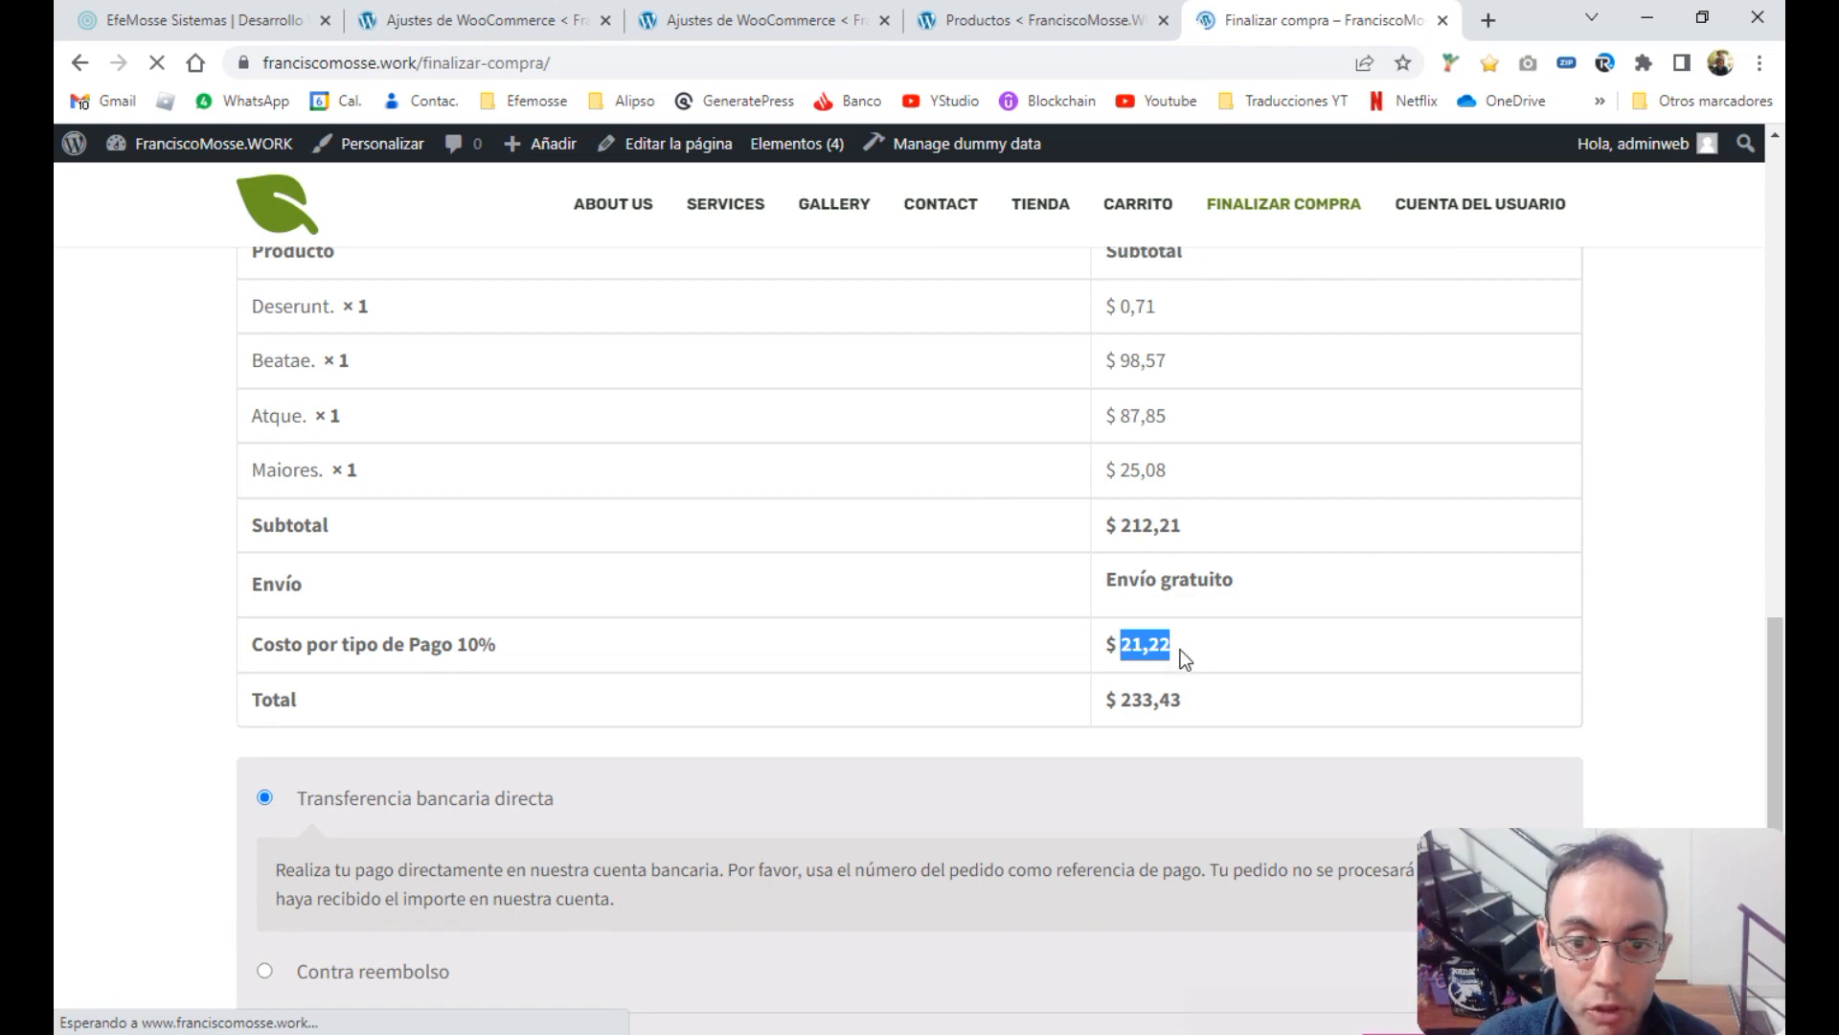
mouse_move(1181, 650)
mouse_down()
mouse_move(1099, 648)
mouse_move(1176, 647)
mouse_up()
Change the bank transfer fee type to Fija in the plugin settings, set its value to 200, and save
key(ctrl+2)
scroll(795, 645, down, 5)
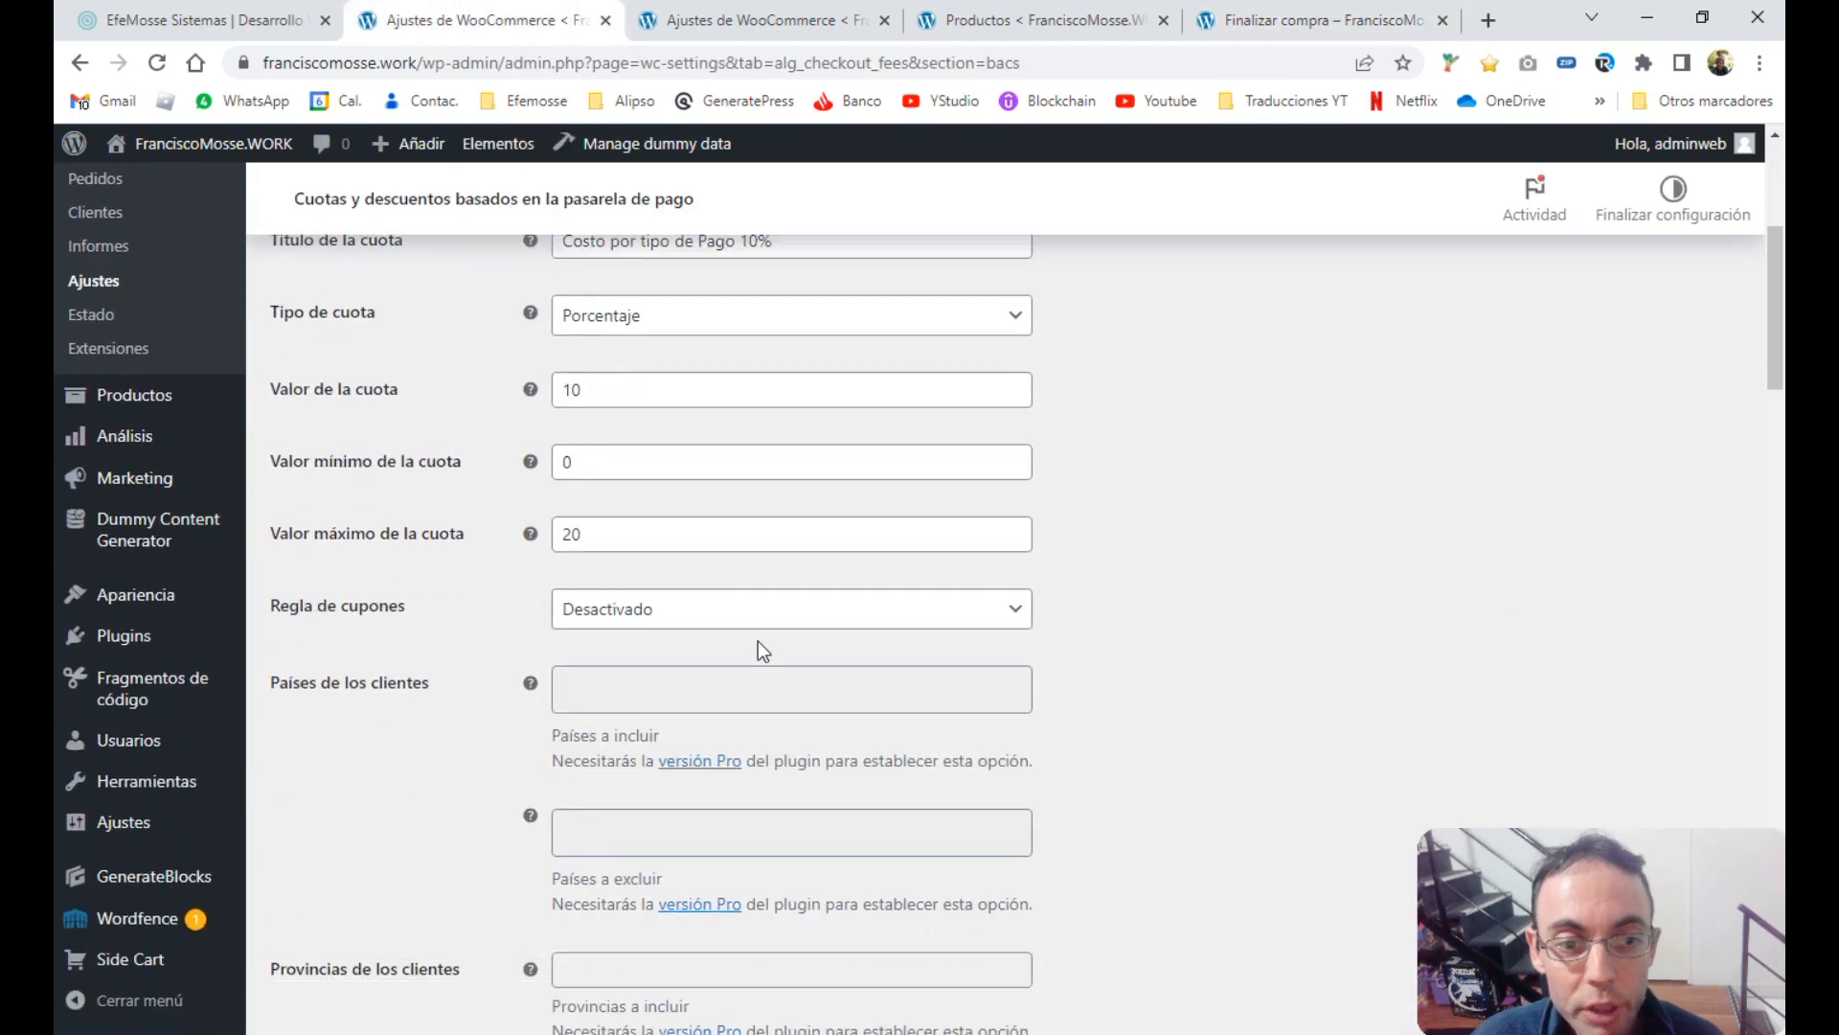
scroll(604, 542, up, 1)
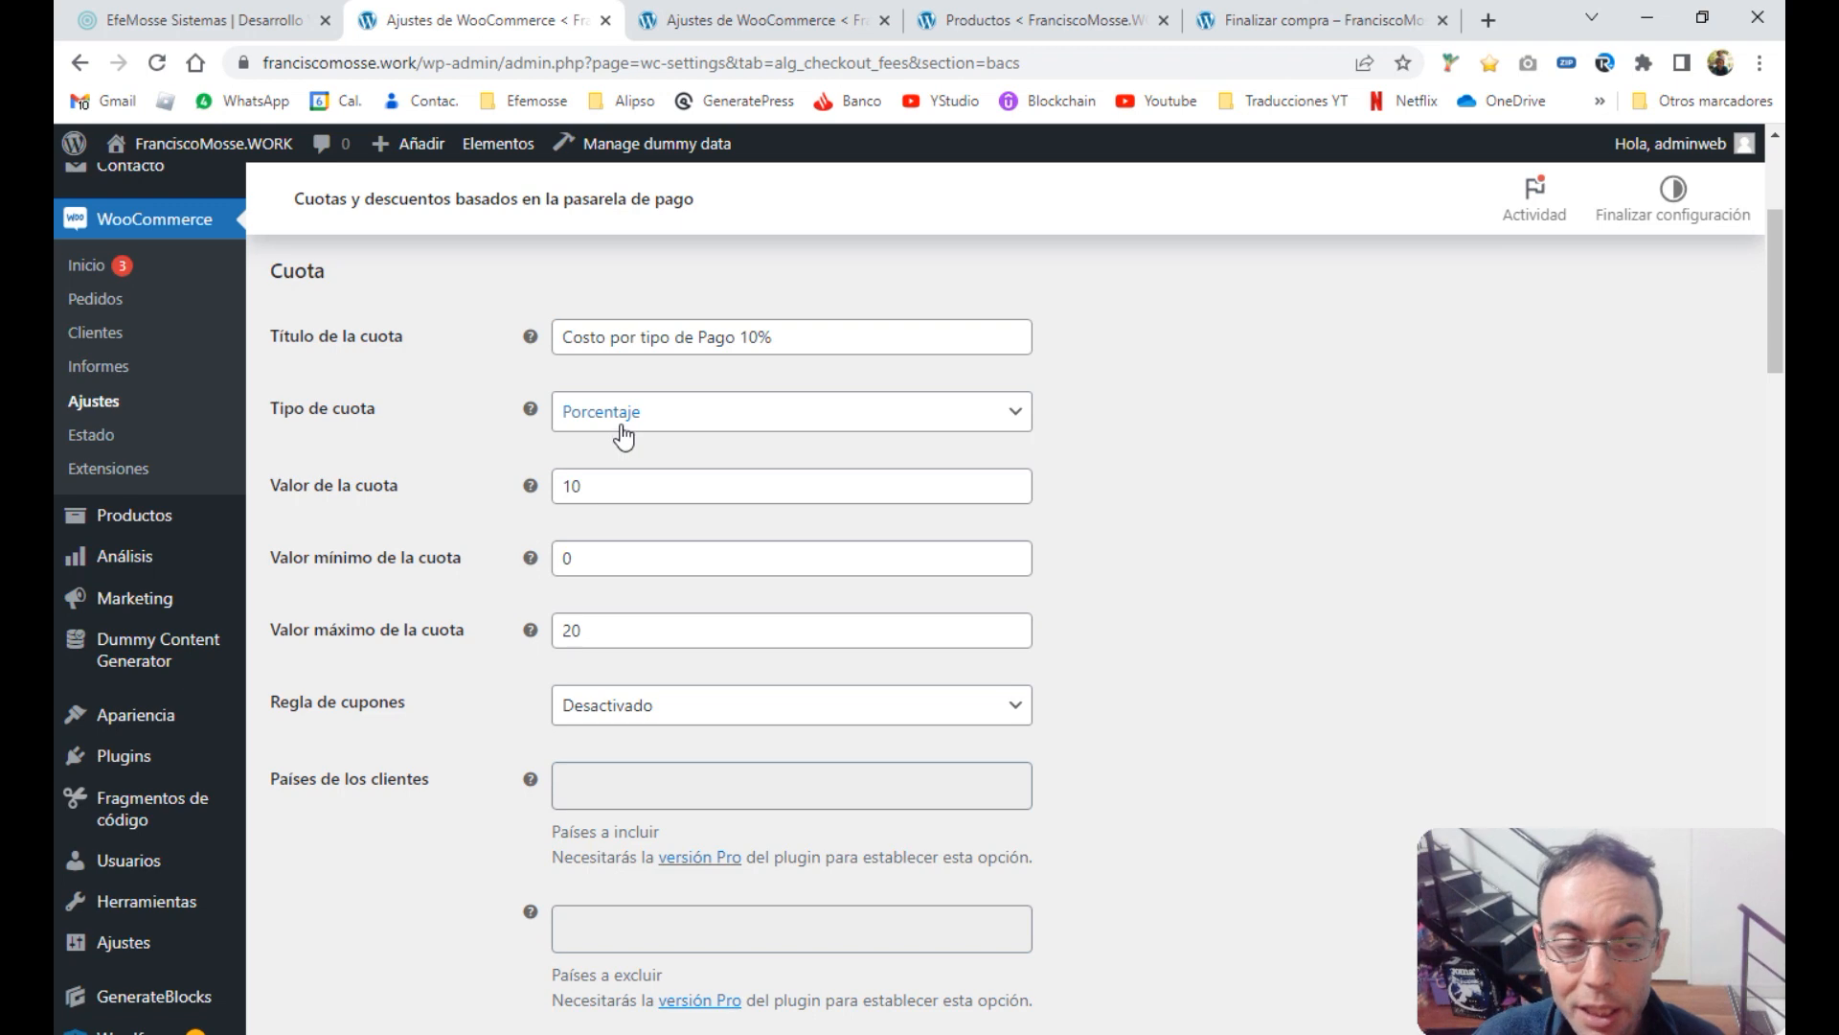
click(622, 422)
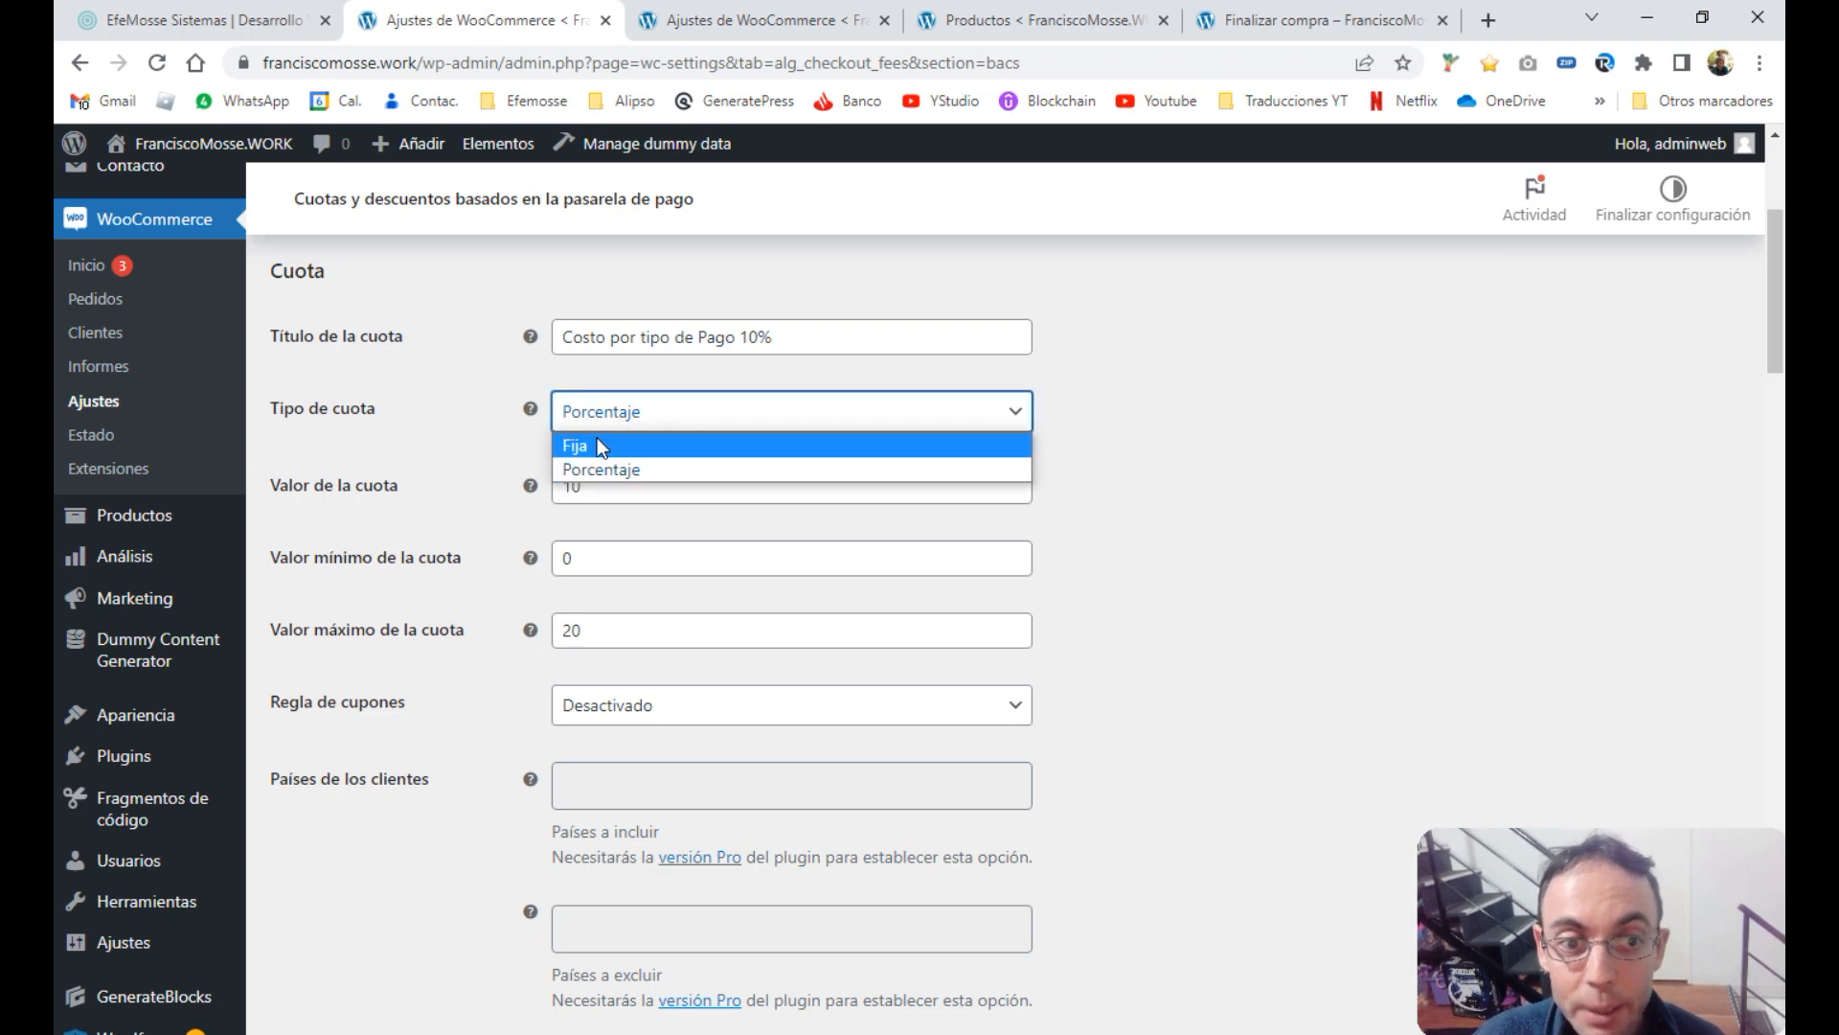
click(596, 446)
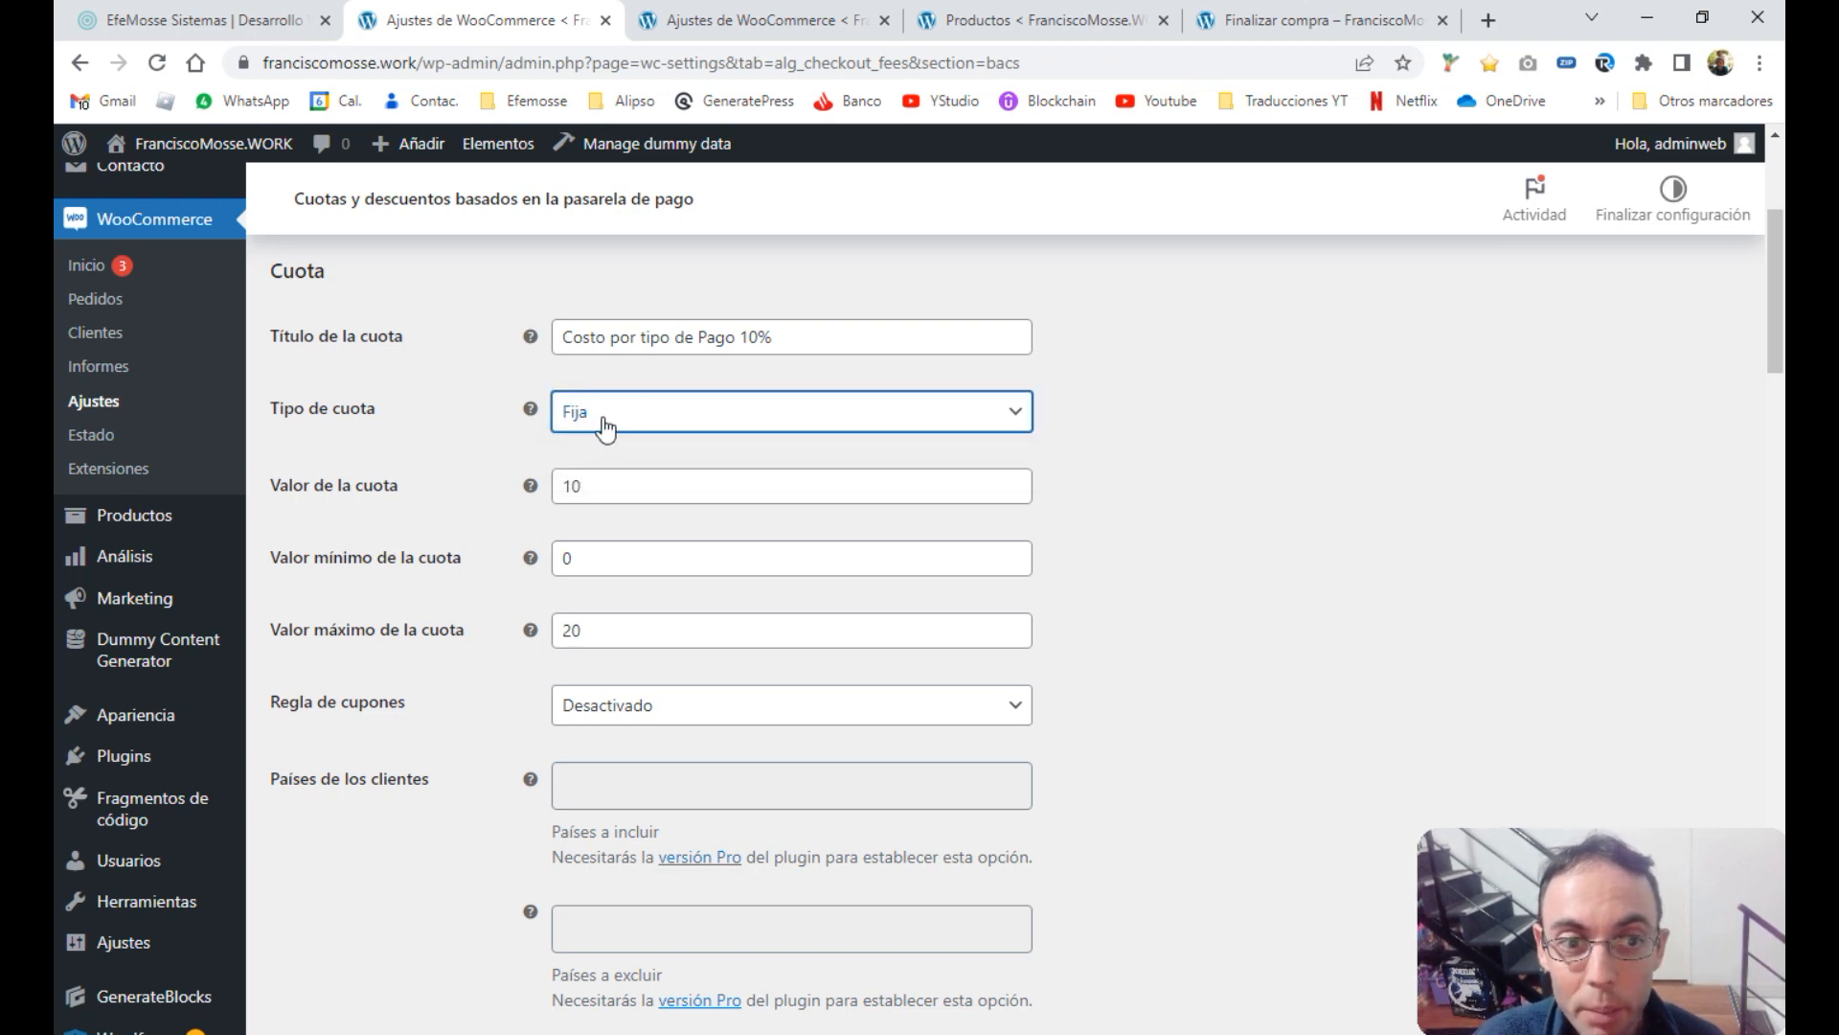
drag(604, 486, 543, 486)
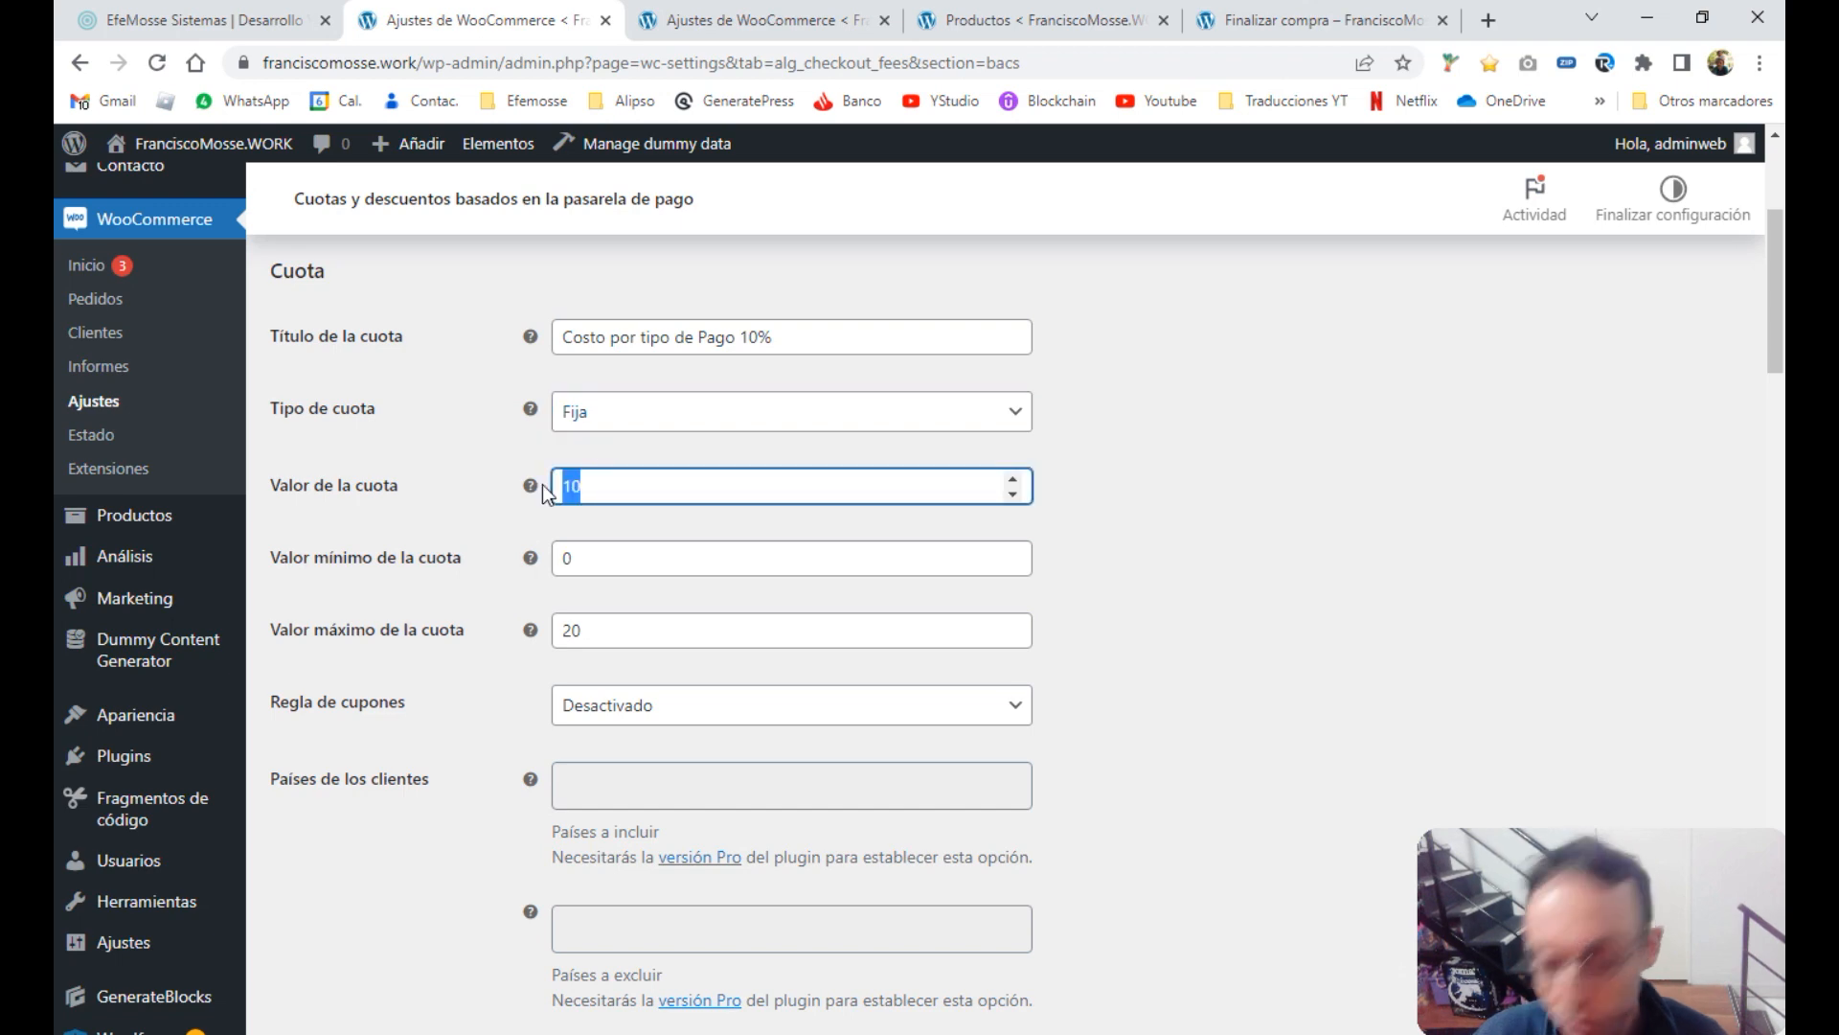
text(200)
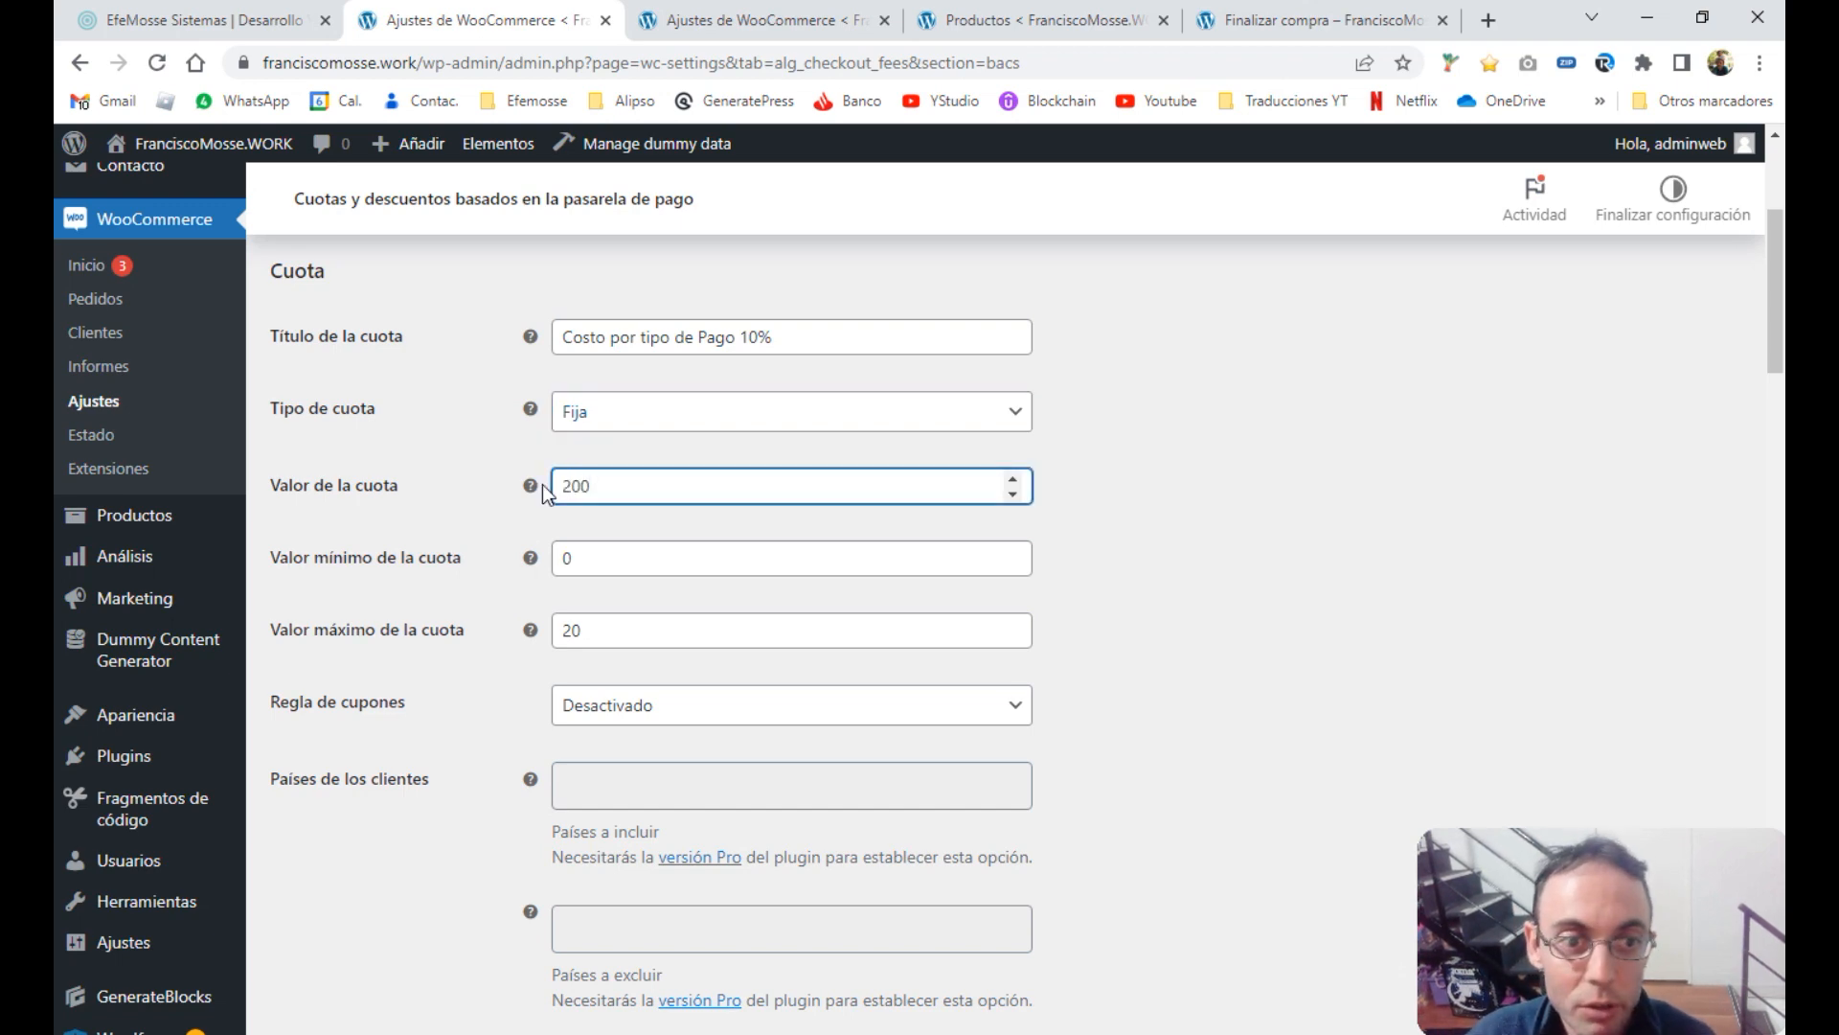
key(Return)
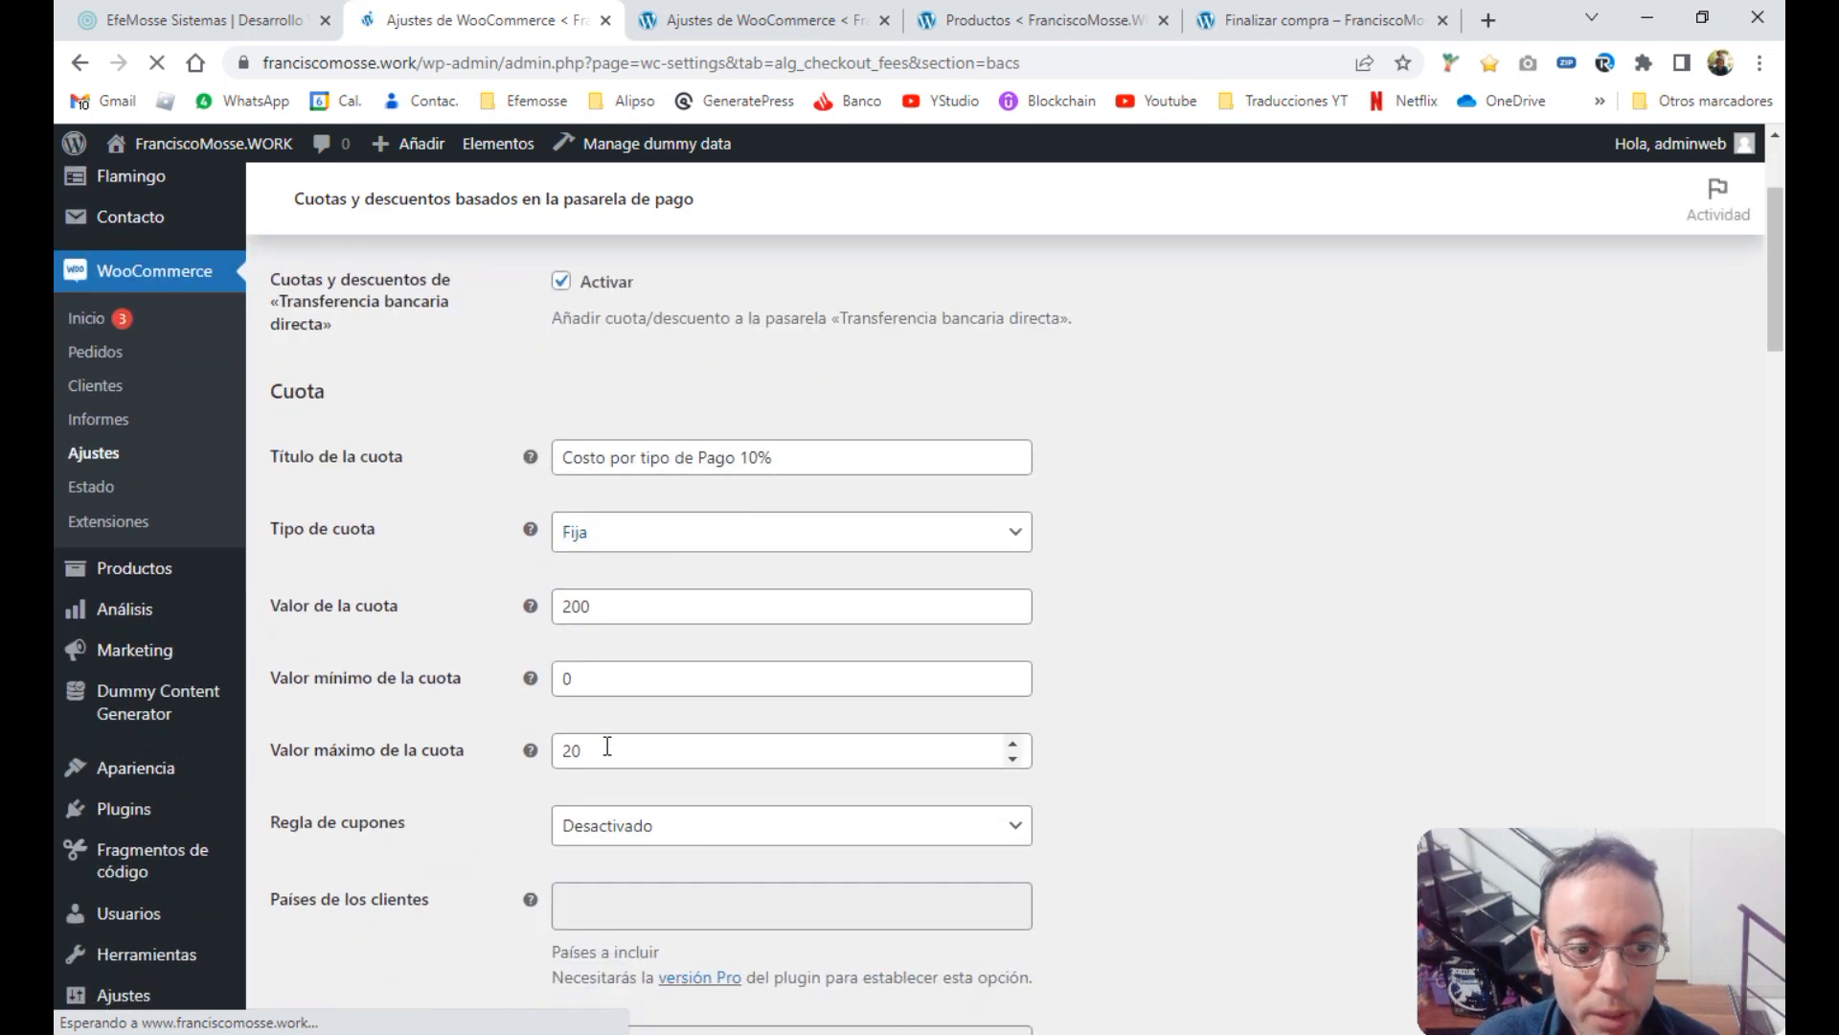
Set the bank transfer fee's maximum value to 0 to remove the cap, and save the settings
drag(667, 750, 526, 750)
text(0)
key(Return)
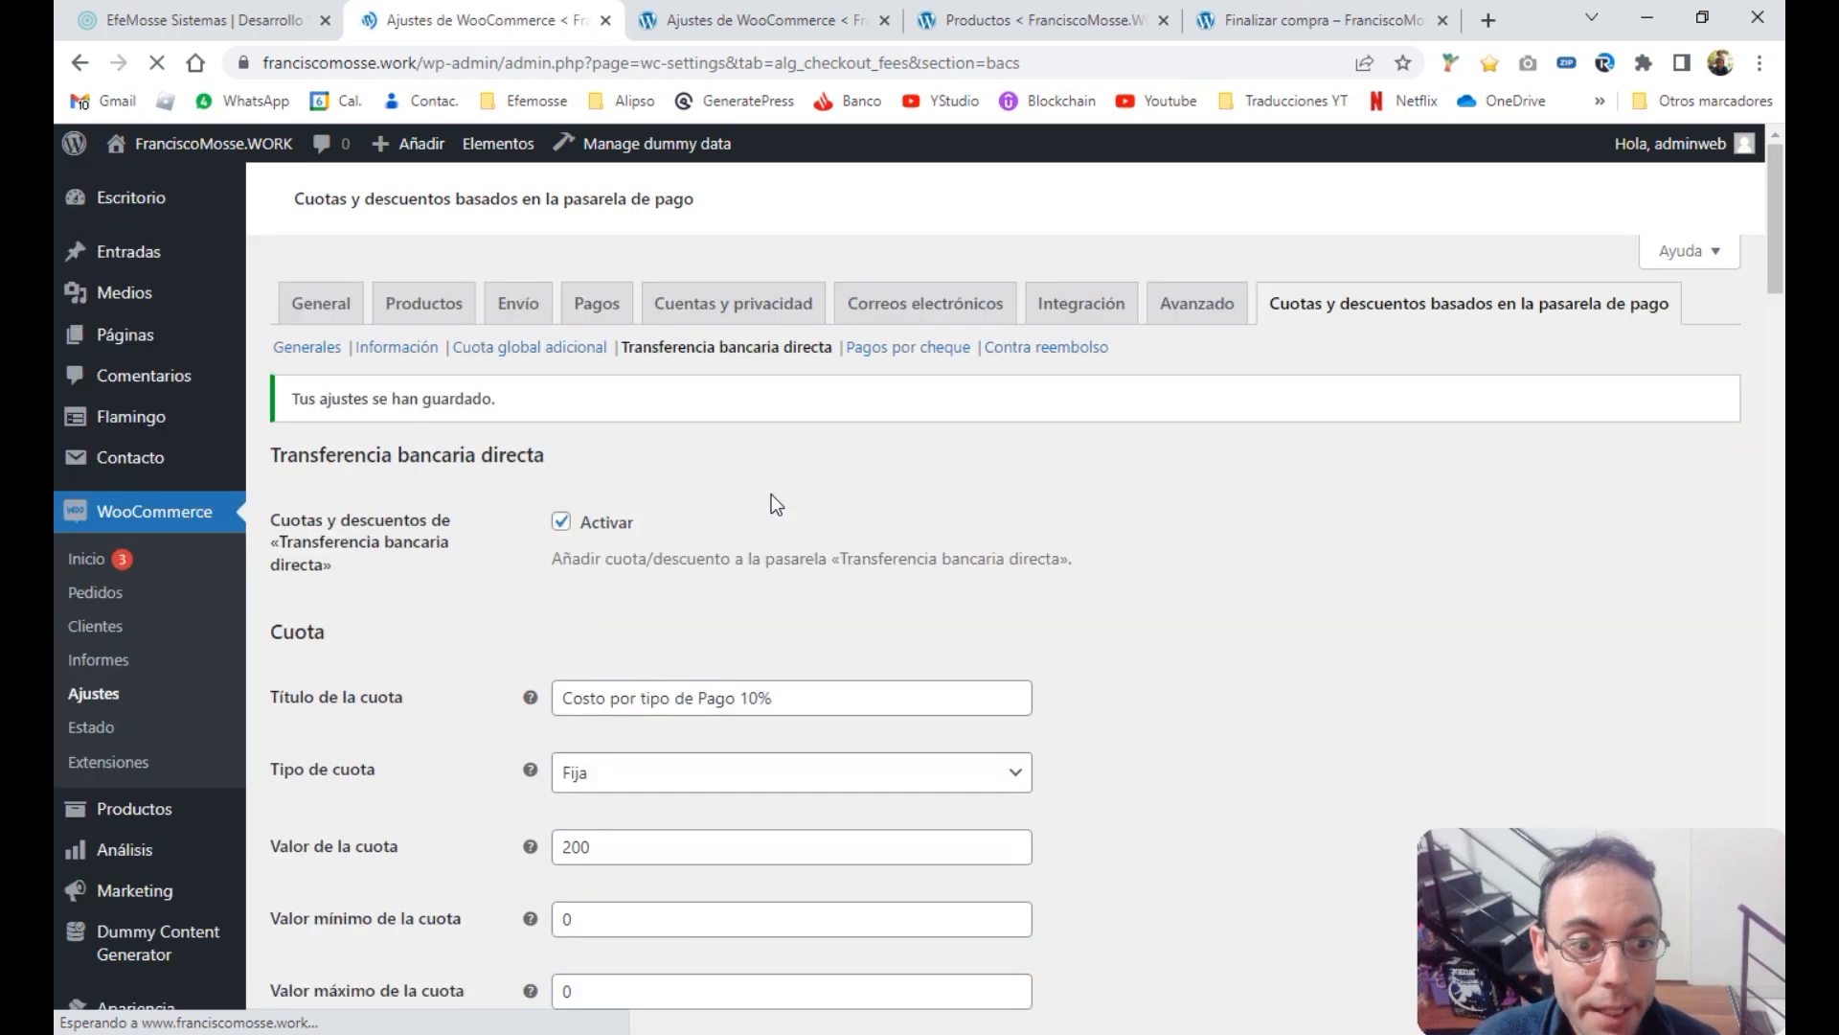
Change the bank transfer fee title to "Costo por tipo de Pago $200" and save the settings
drag(743, 459, 808, 460)
key(BackSpace)
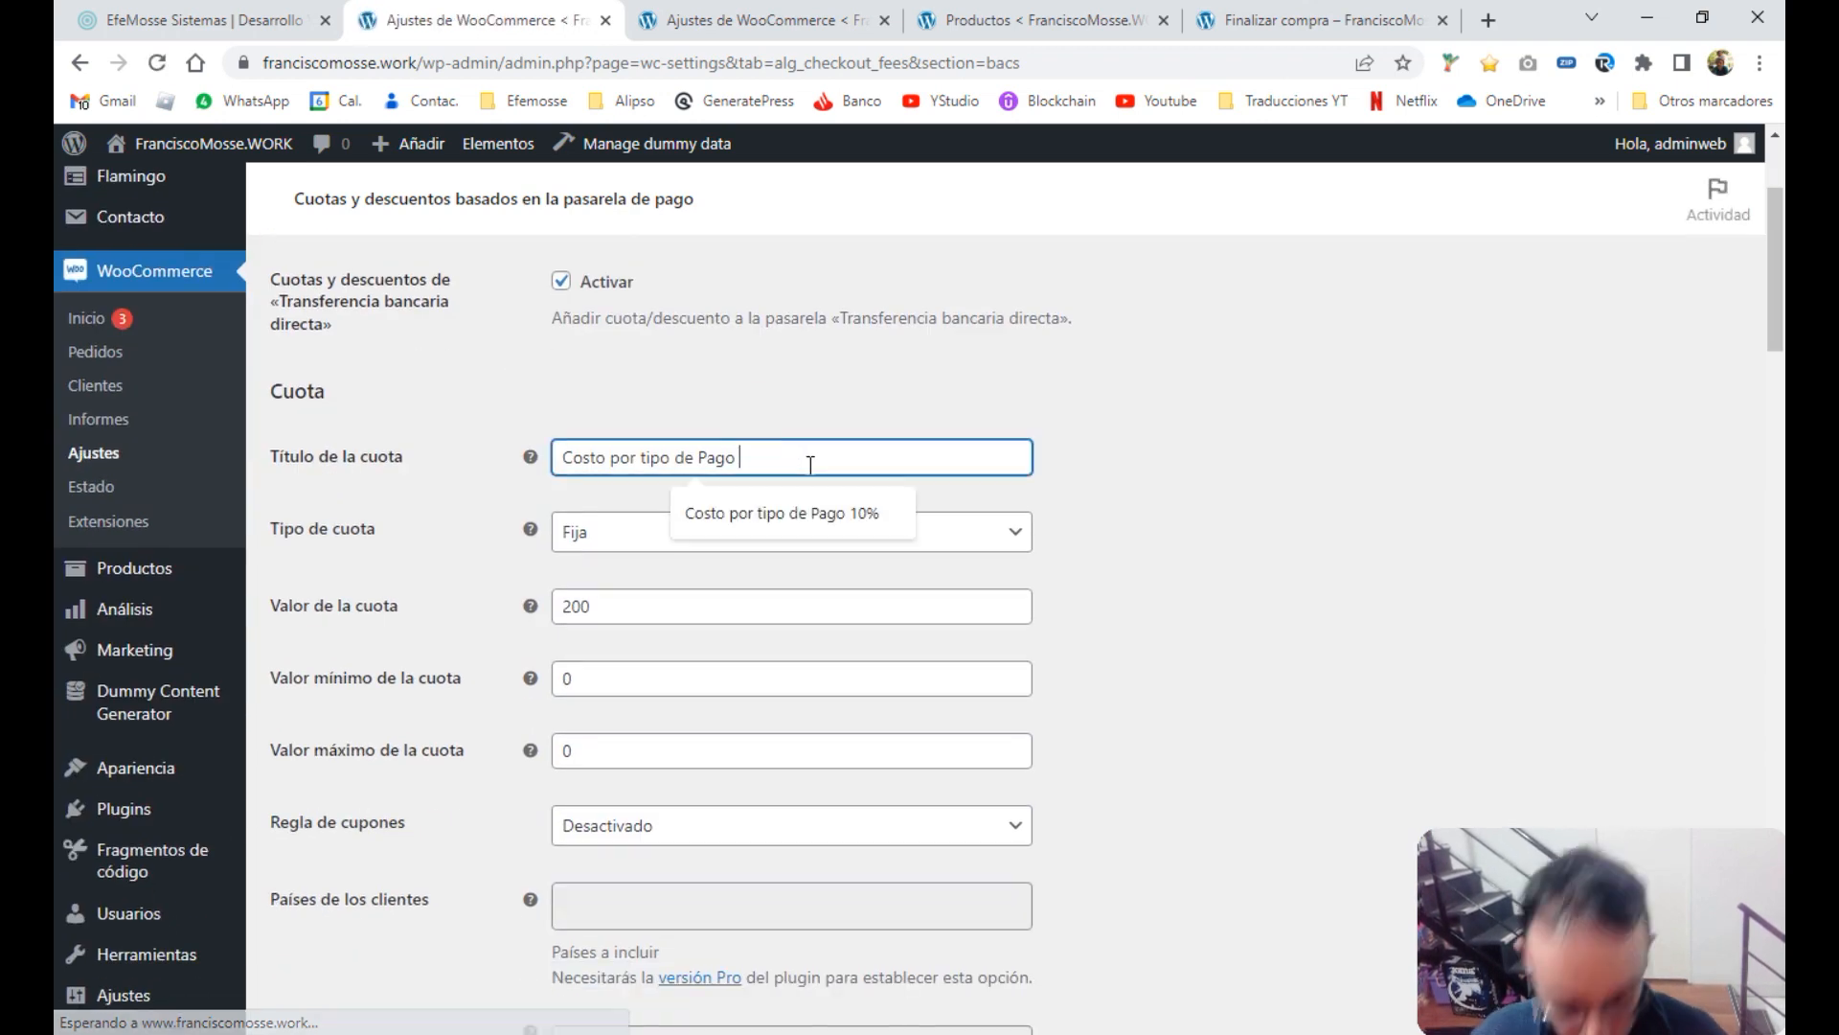
text($200)
key(Return)
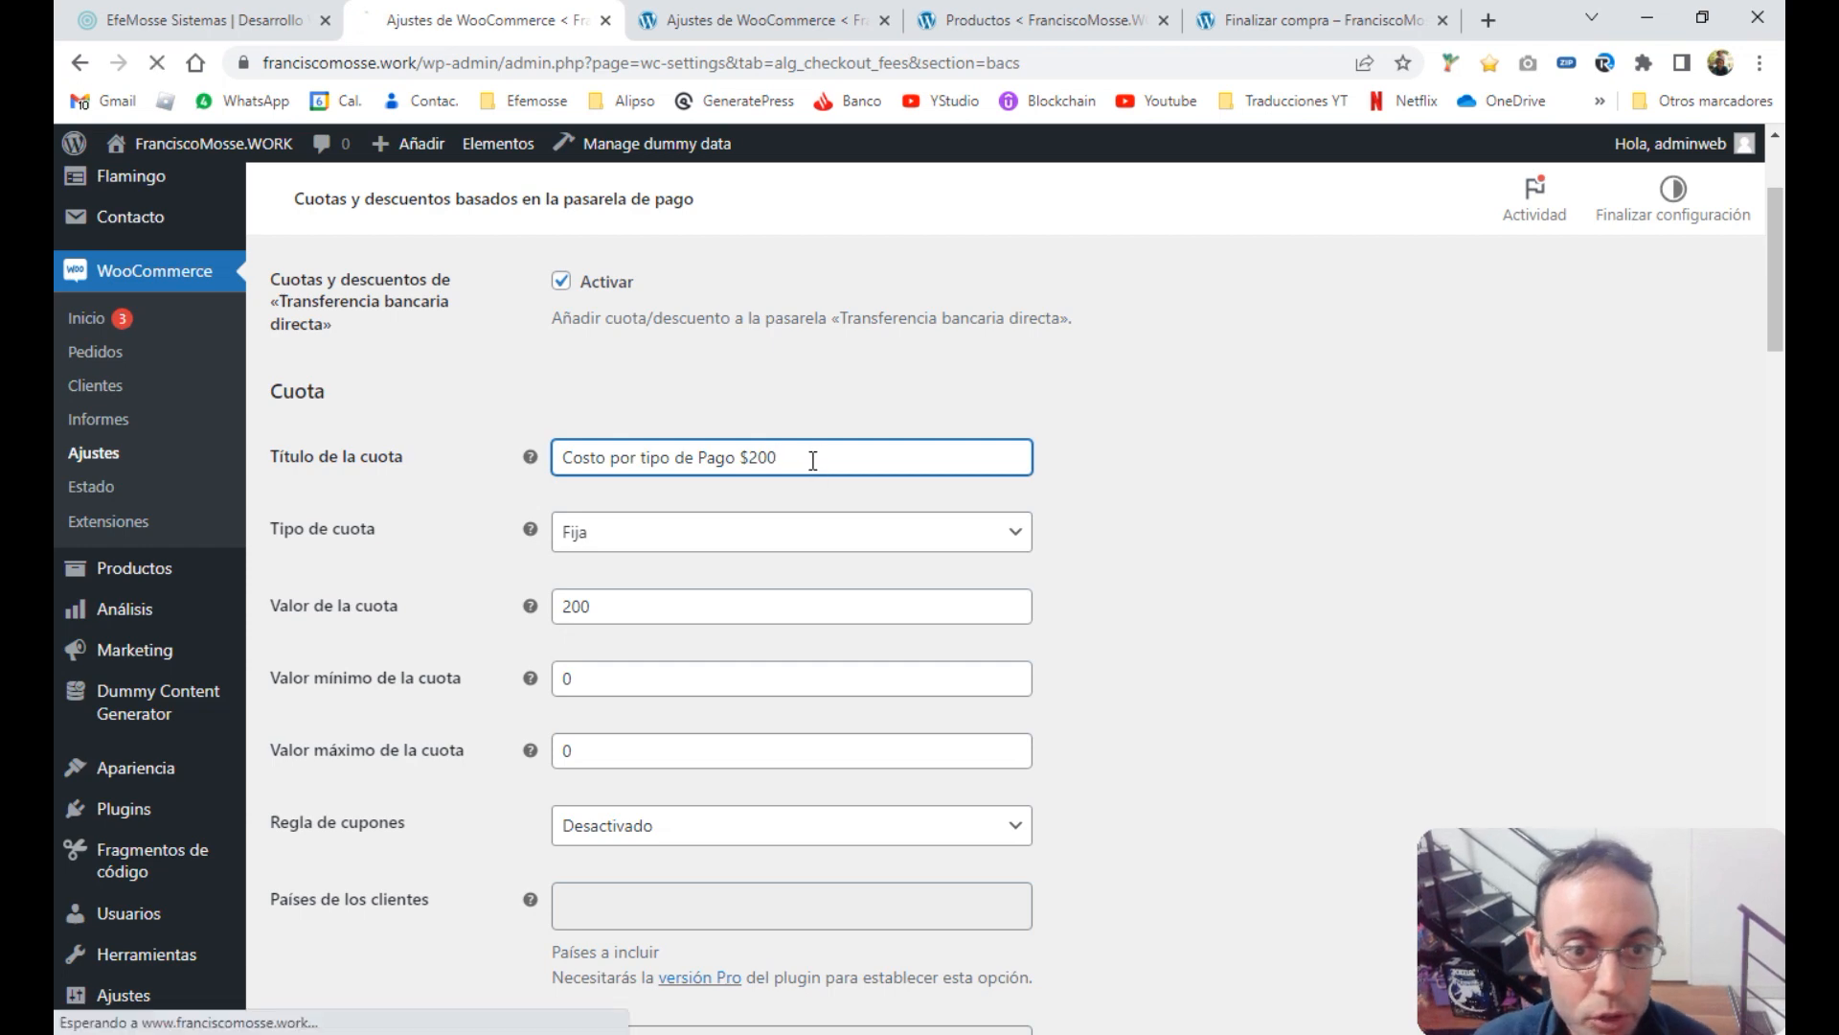
Reload the checkout page and compare the subtotal, the fixed payment fee and the order total
click(1264, 17)
key(F5)
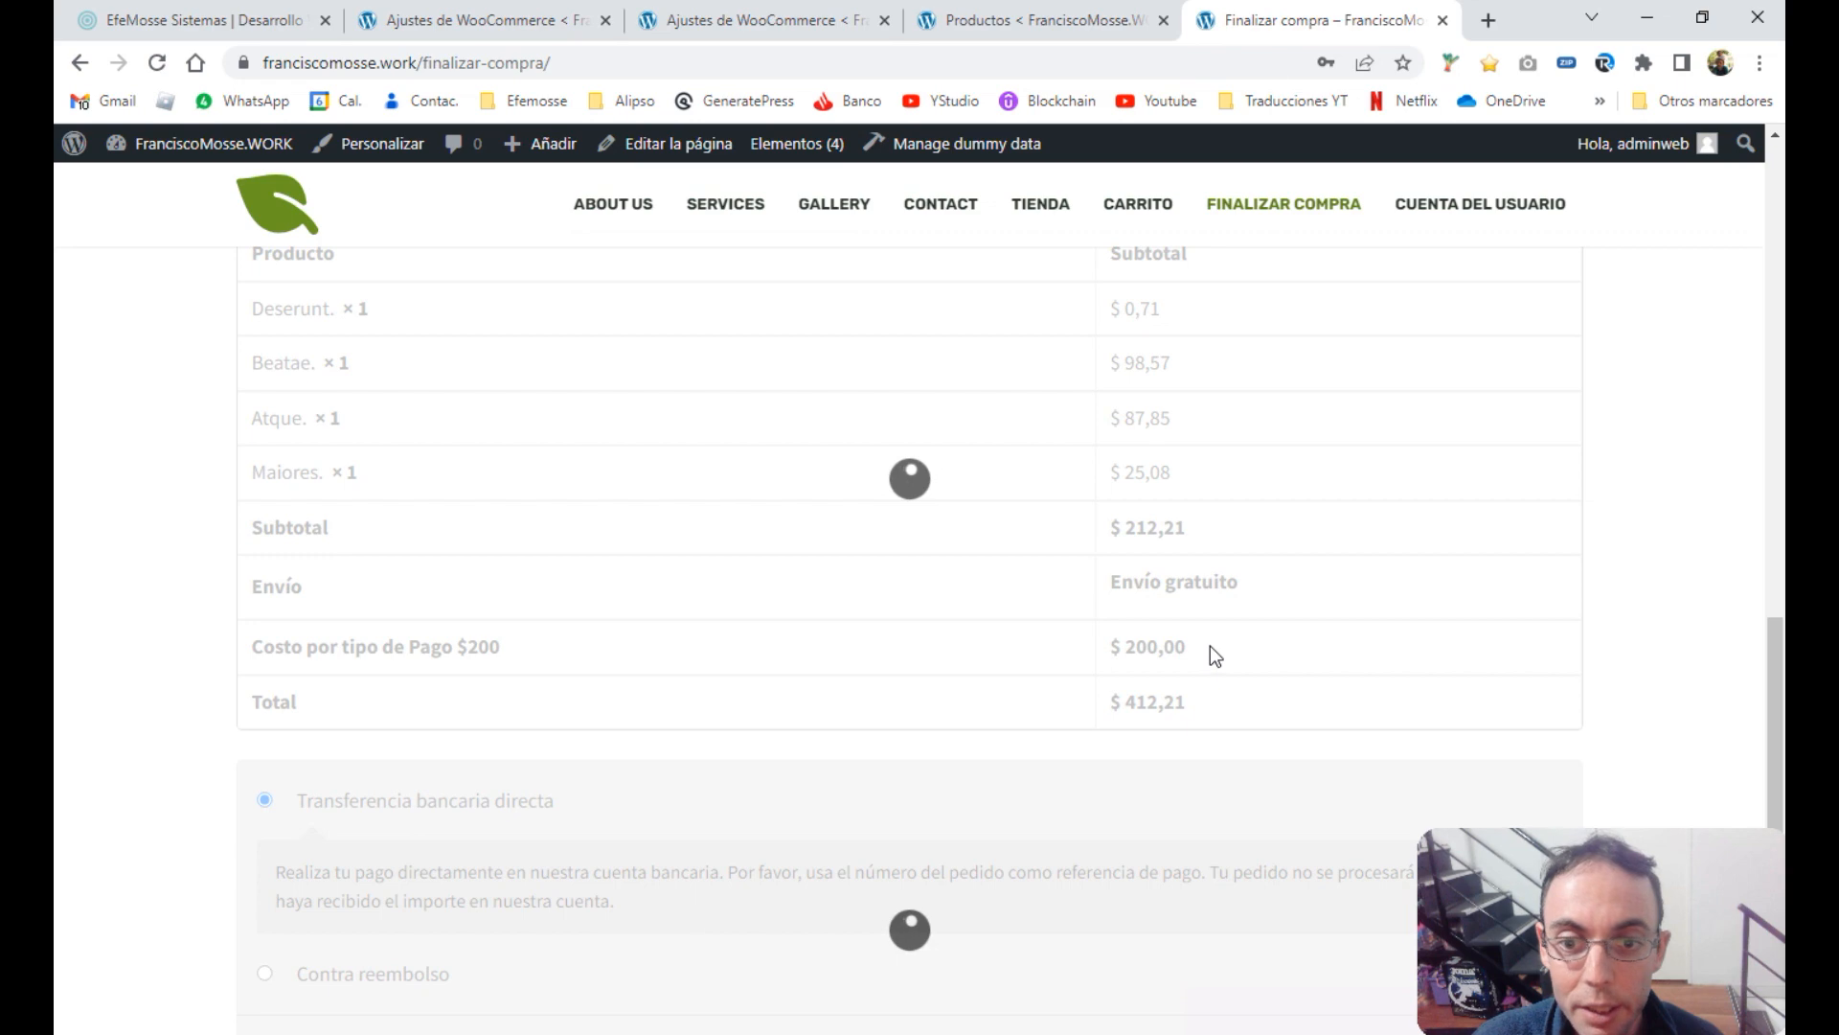
drag(1190, 527, 1090, 535)
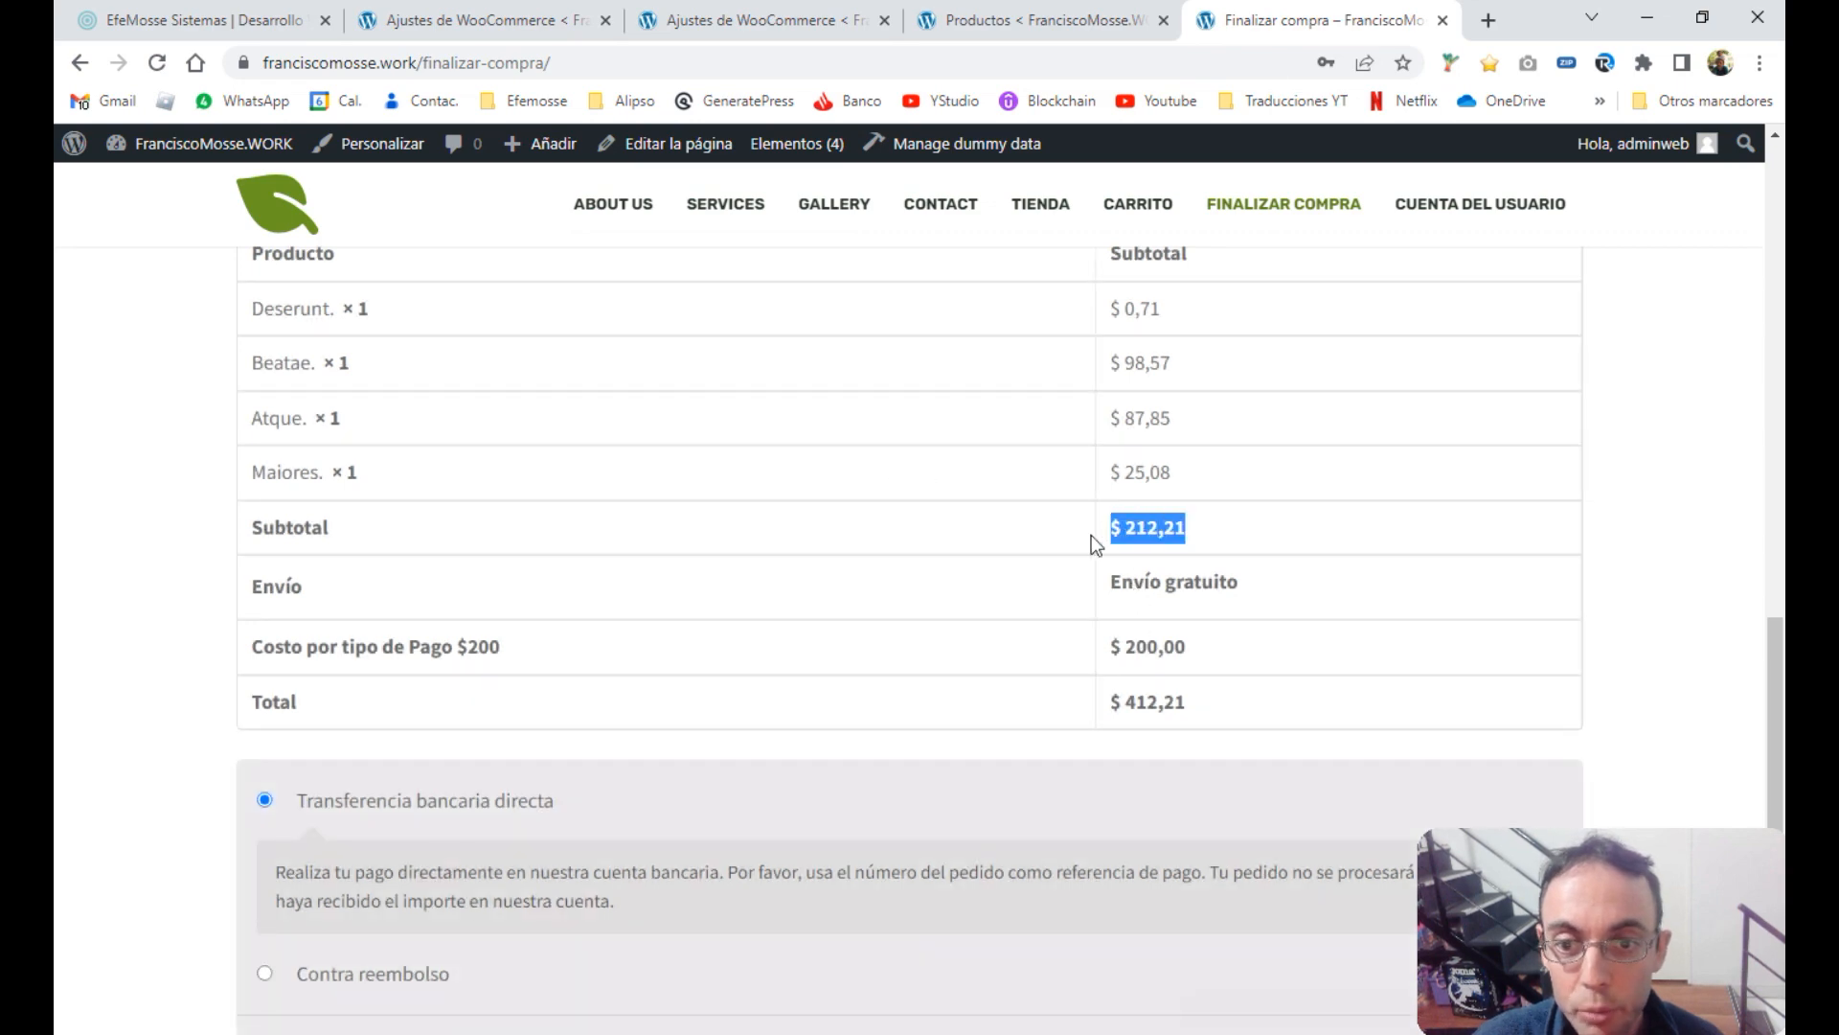
drag(1190, 644, 1108, 651)
drag(1189, 703, 1107, 720)
Enable fees and discounts for the Contra reembolso gateway in the plugin settings and title the fee "Descuento por contrareembolso"
click(403, 15)
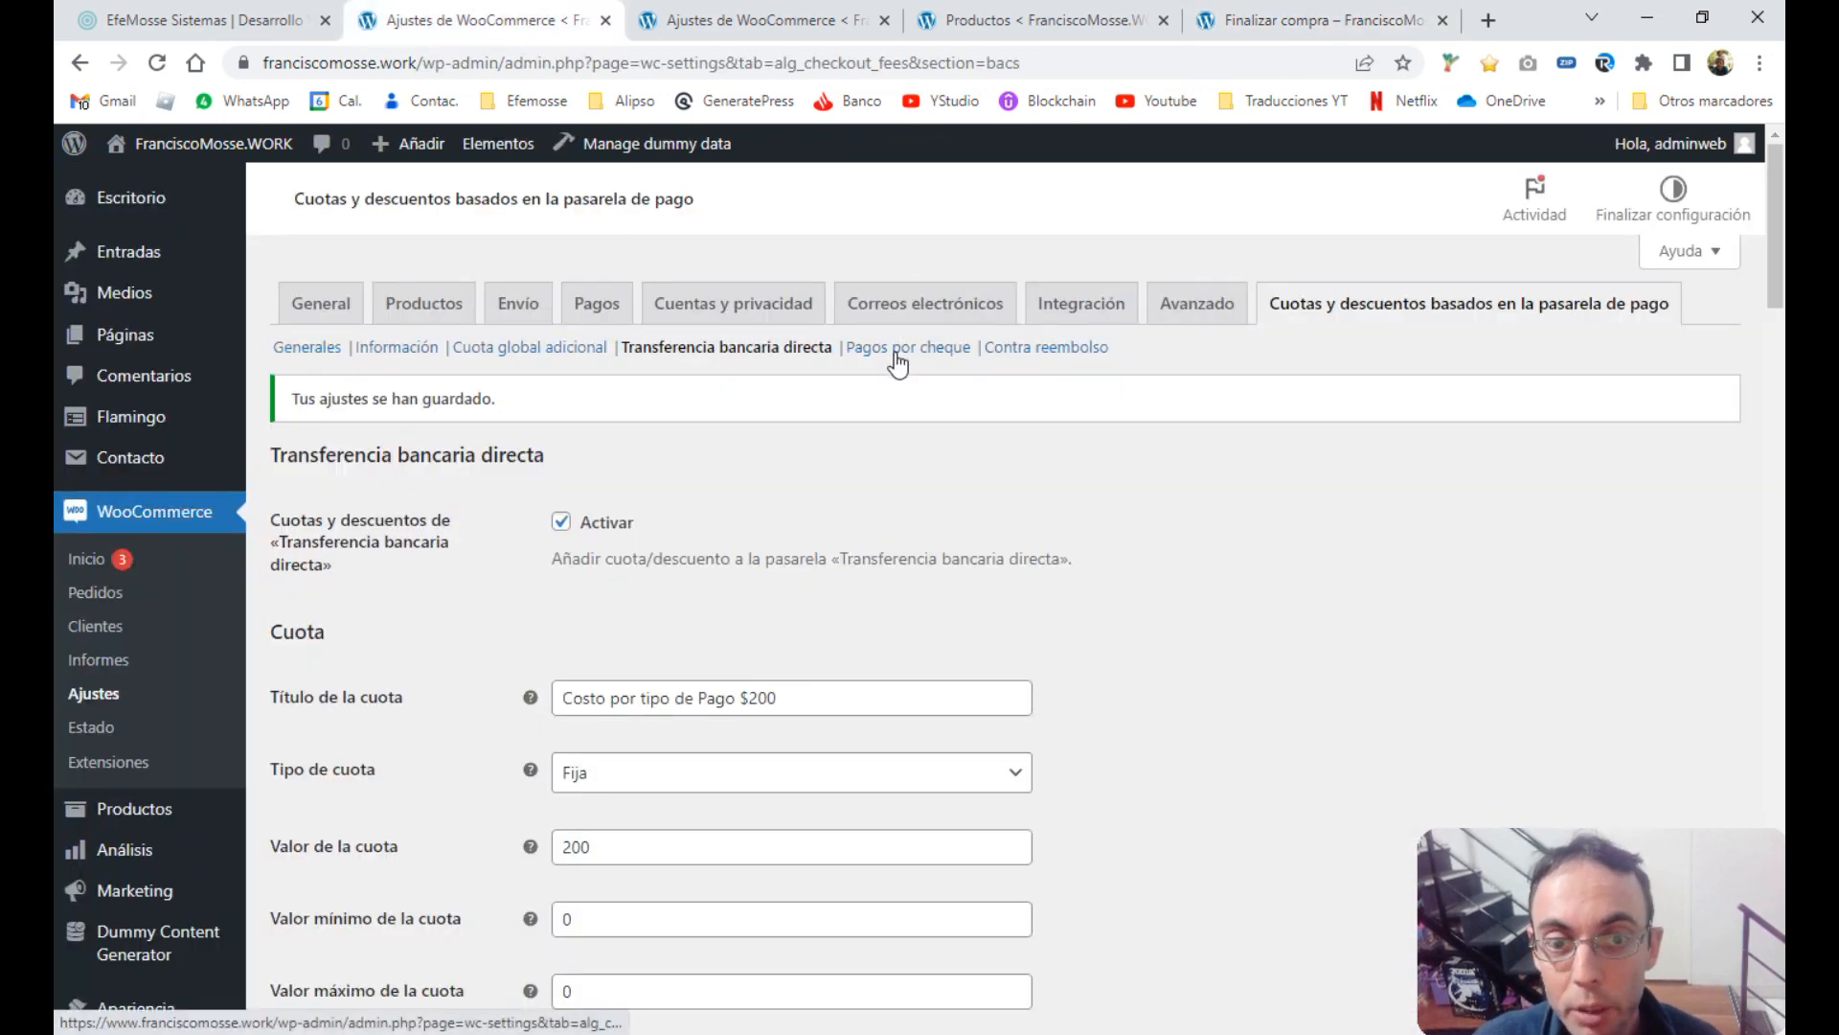
click(994, 354)
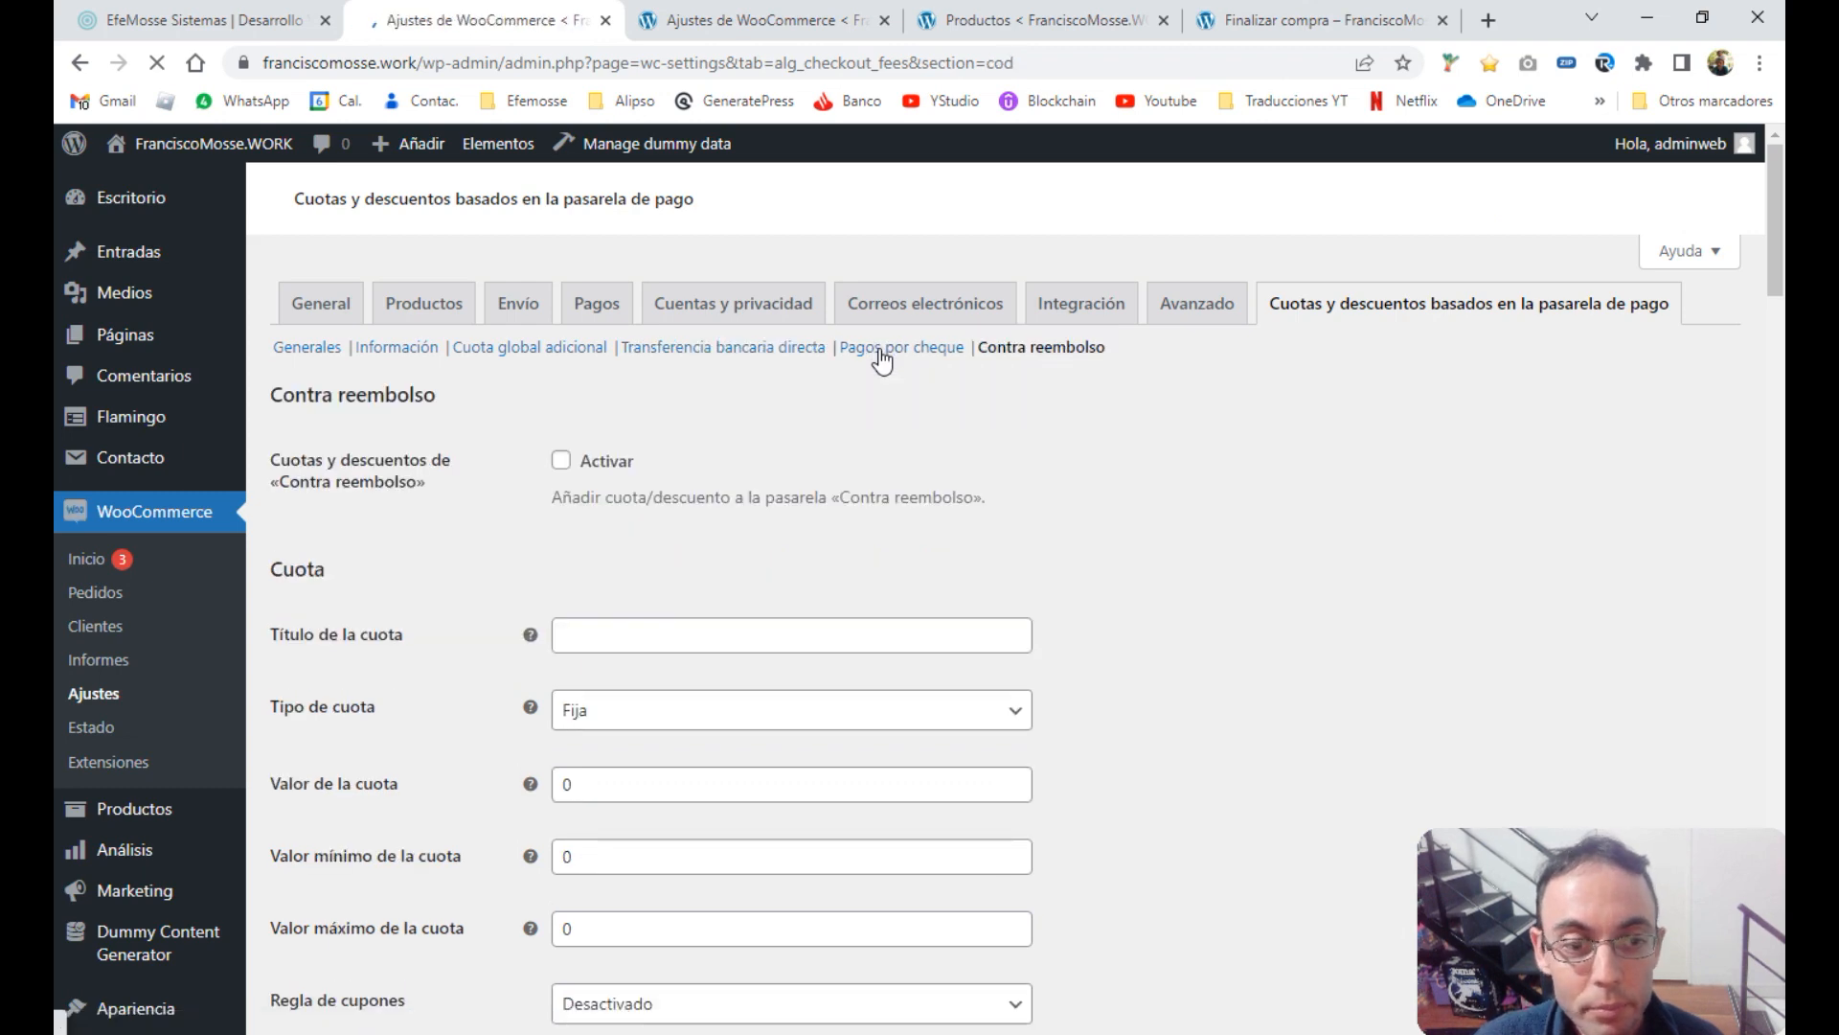
scroll(674, 337, down, 2)
scroll(614, 346, up, 1)
click(561, 343)
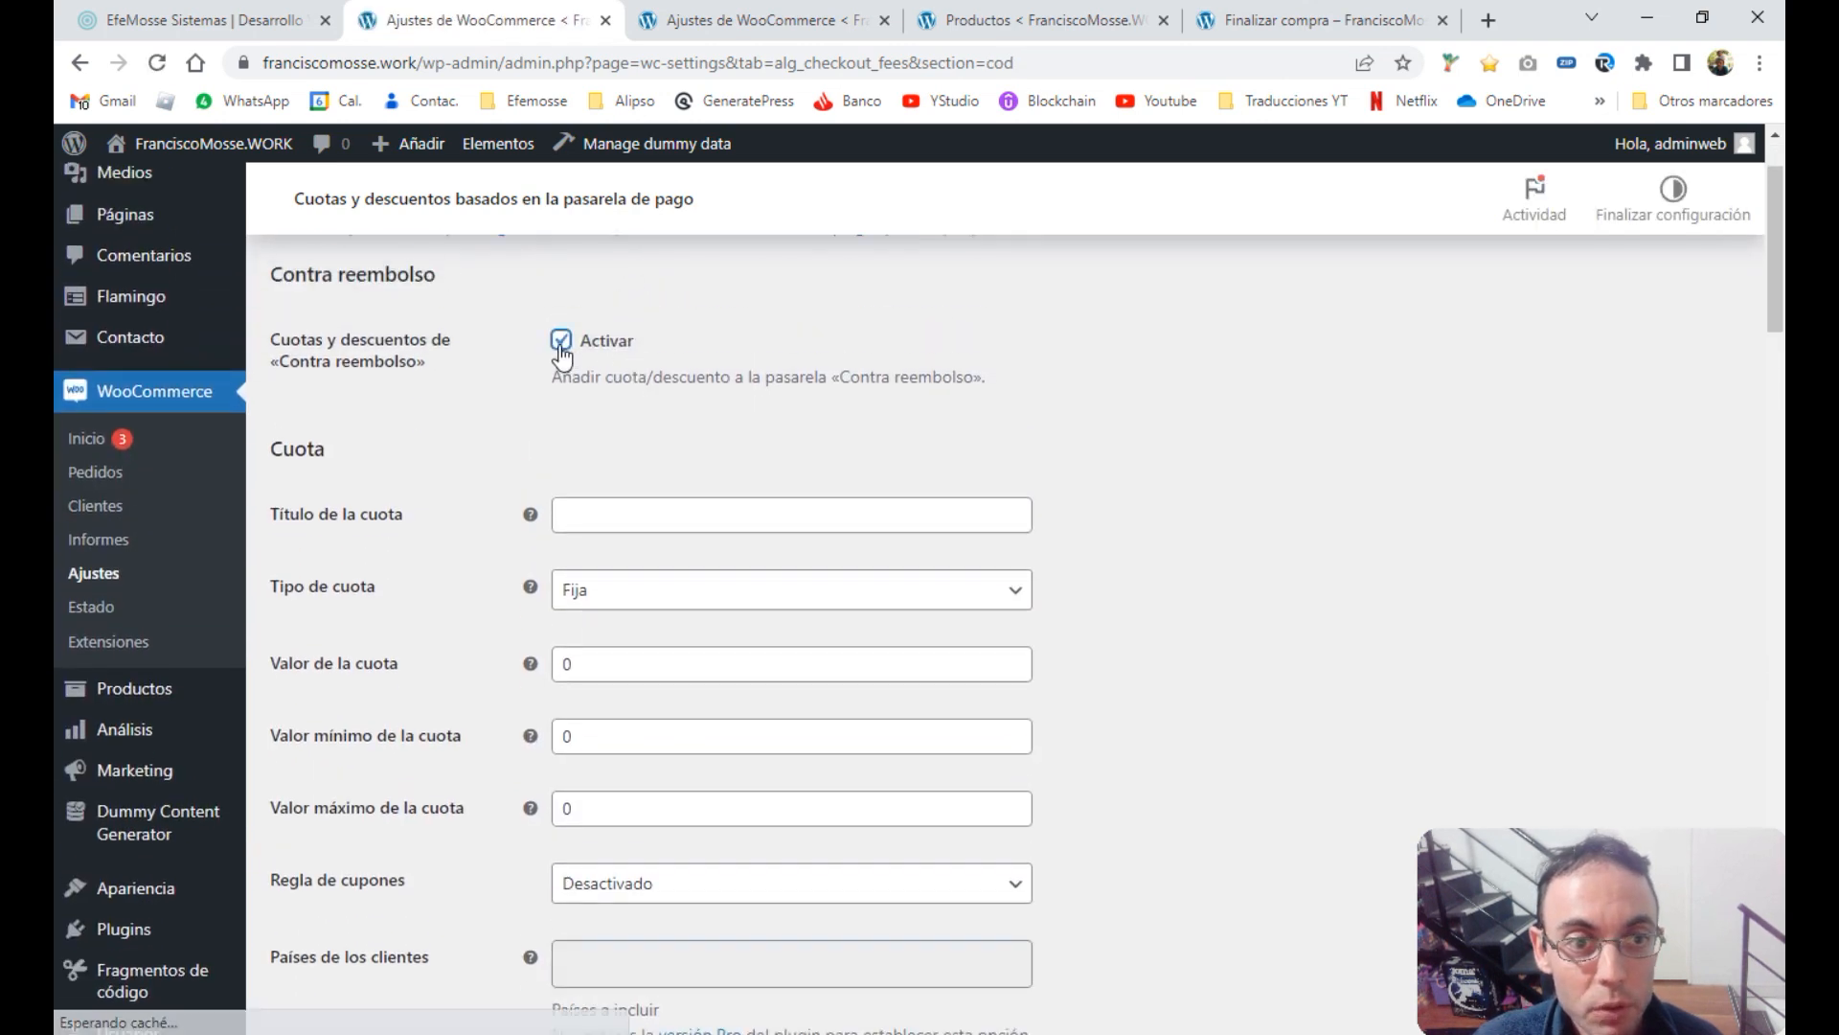
click(590, 521)
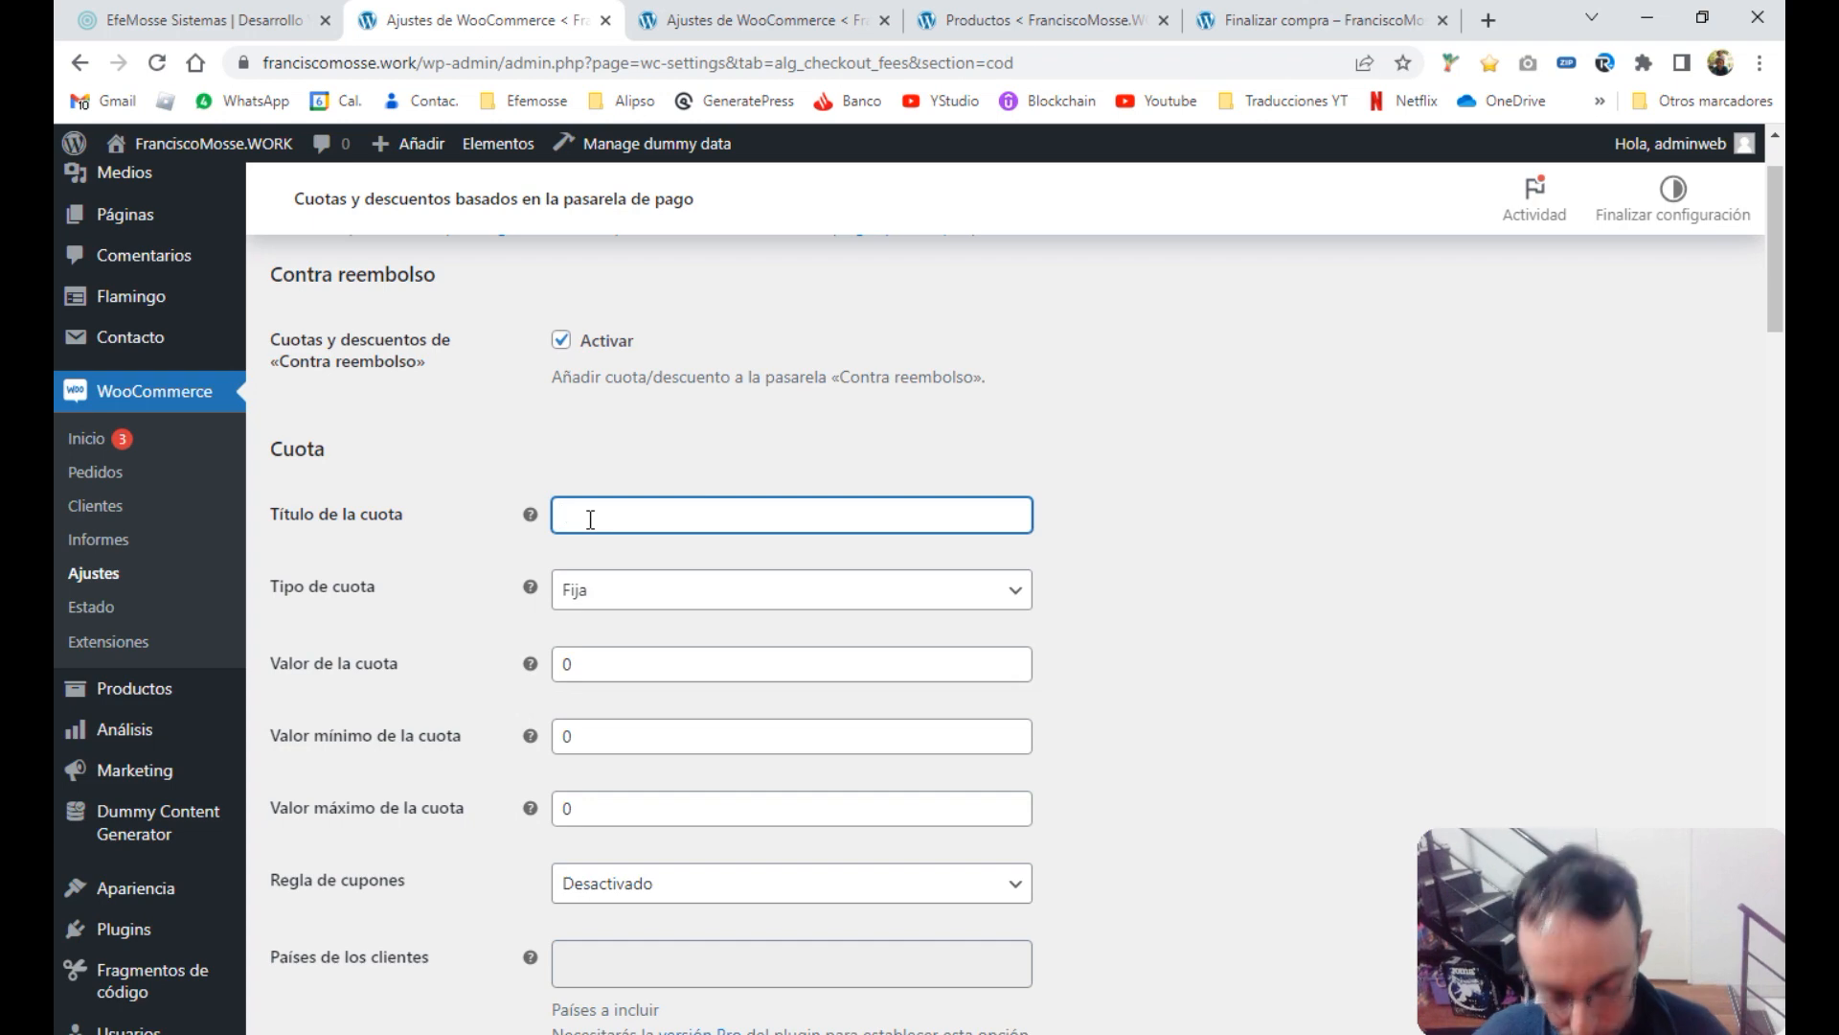
text(Descuento por contrareembolso)
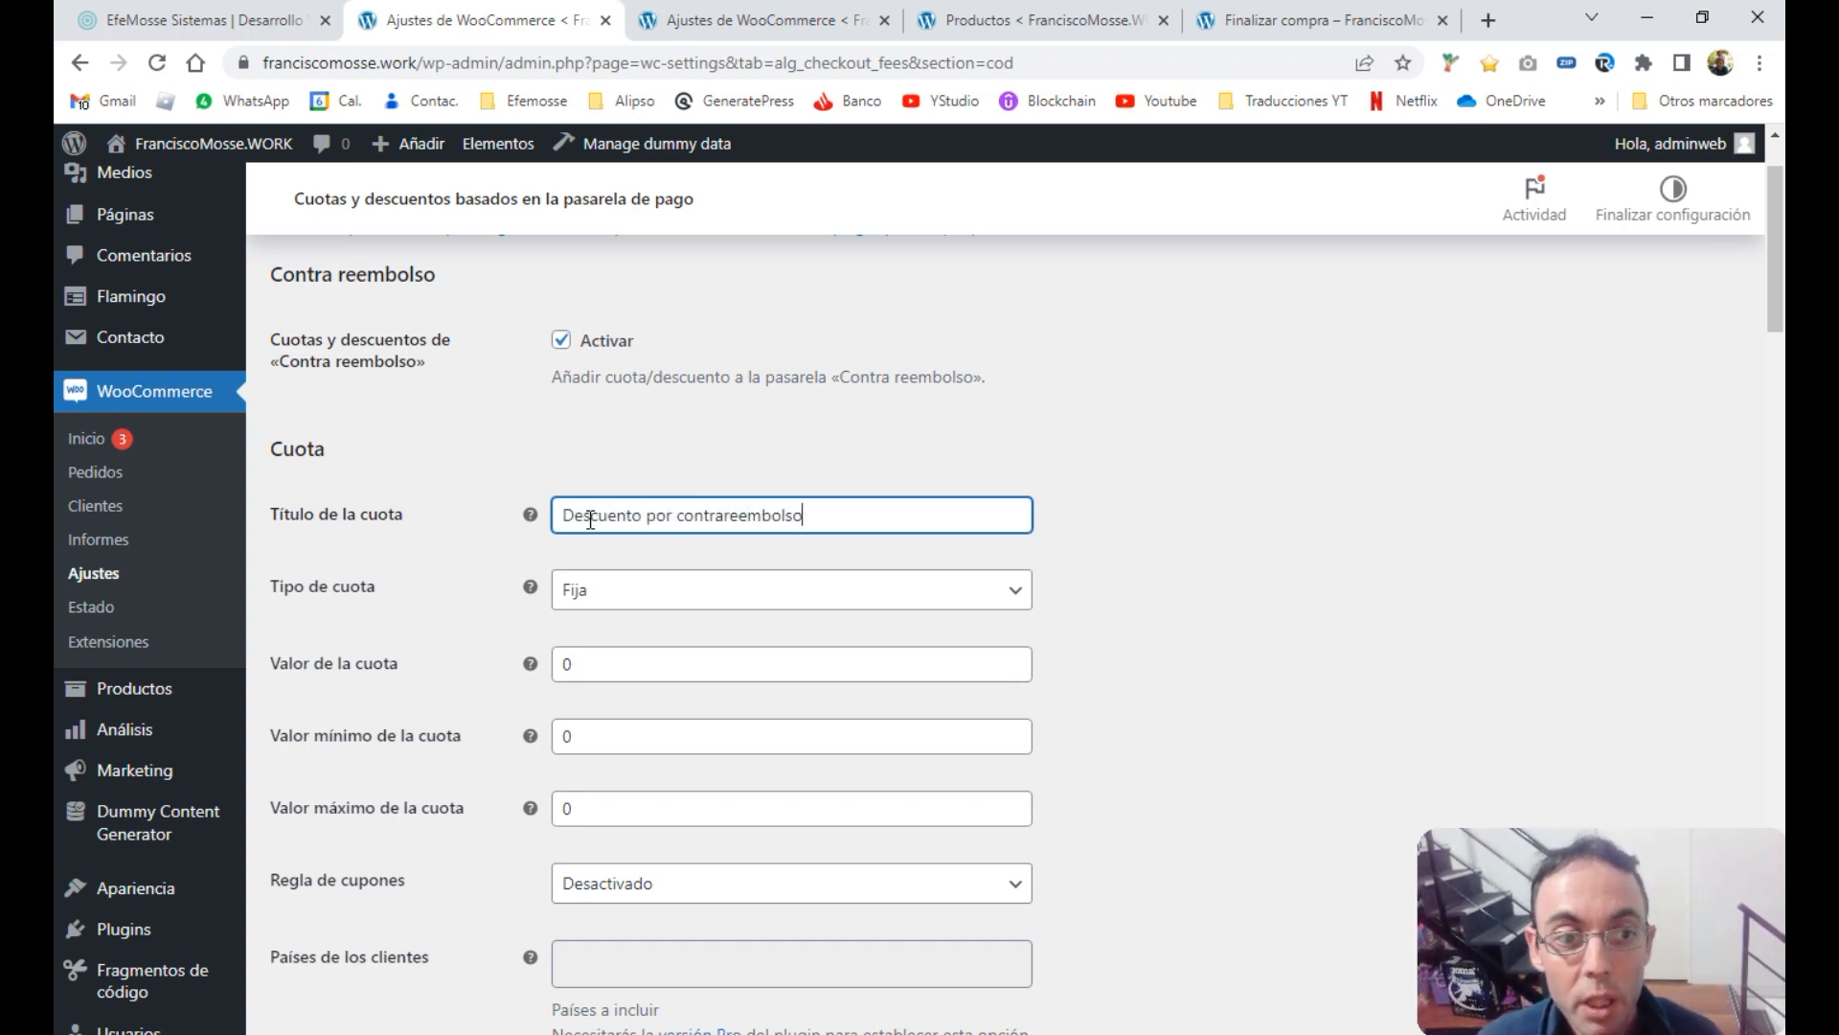
Keep the Contra reembolso fee type as Fija, set its value to -300, and save the settings
scroll(580, 495, down, 1)
click(575, 469)
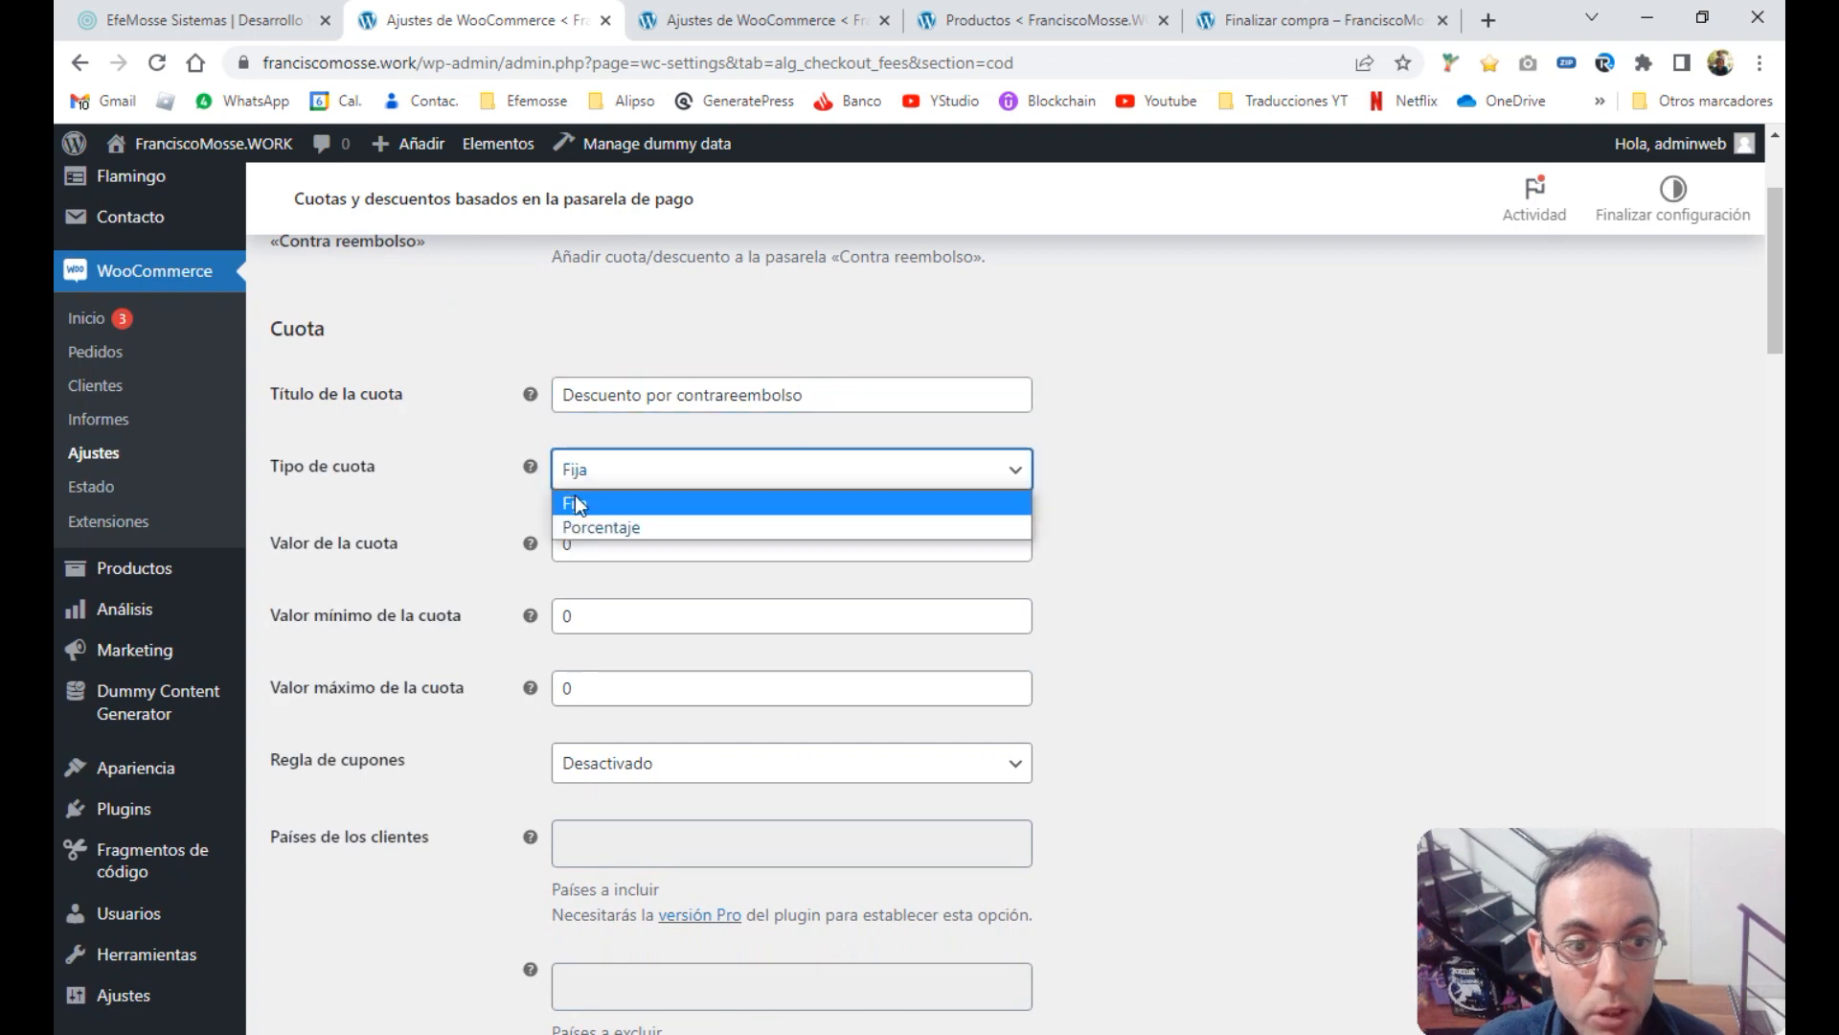
click(1215, 502)
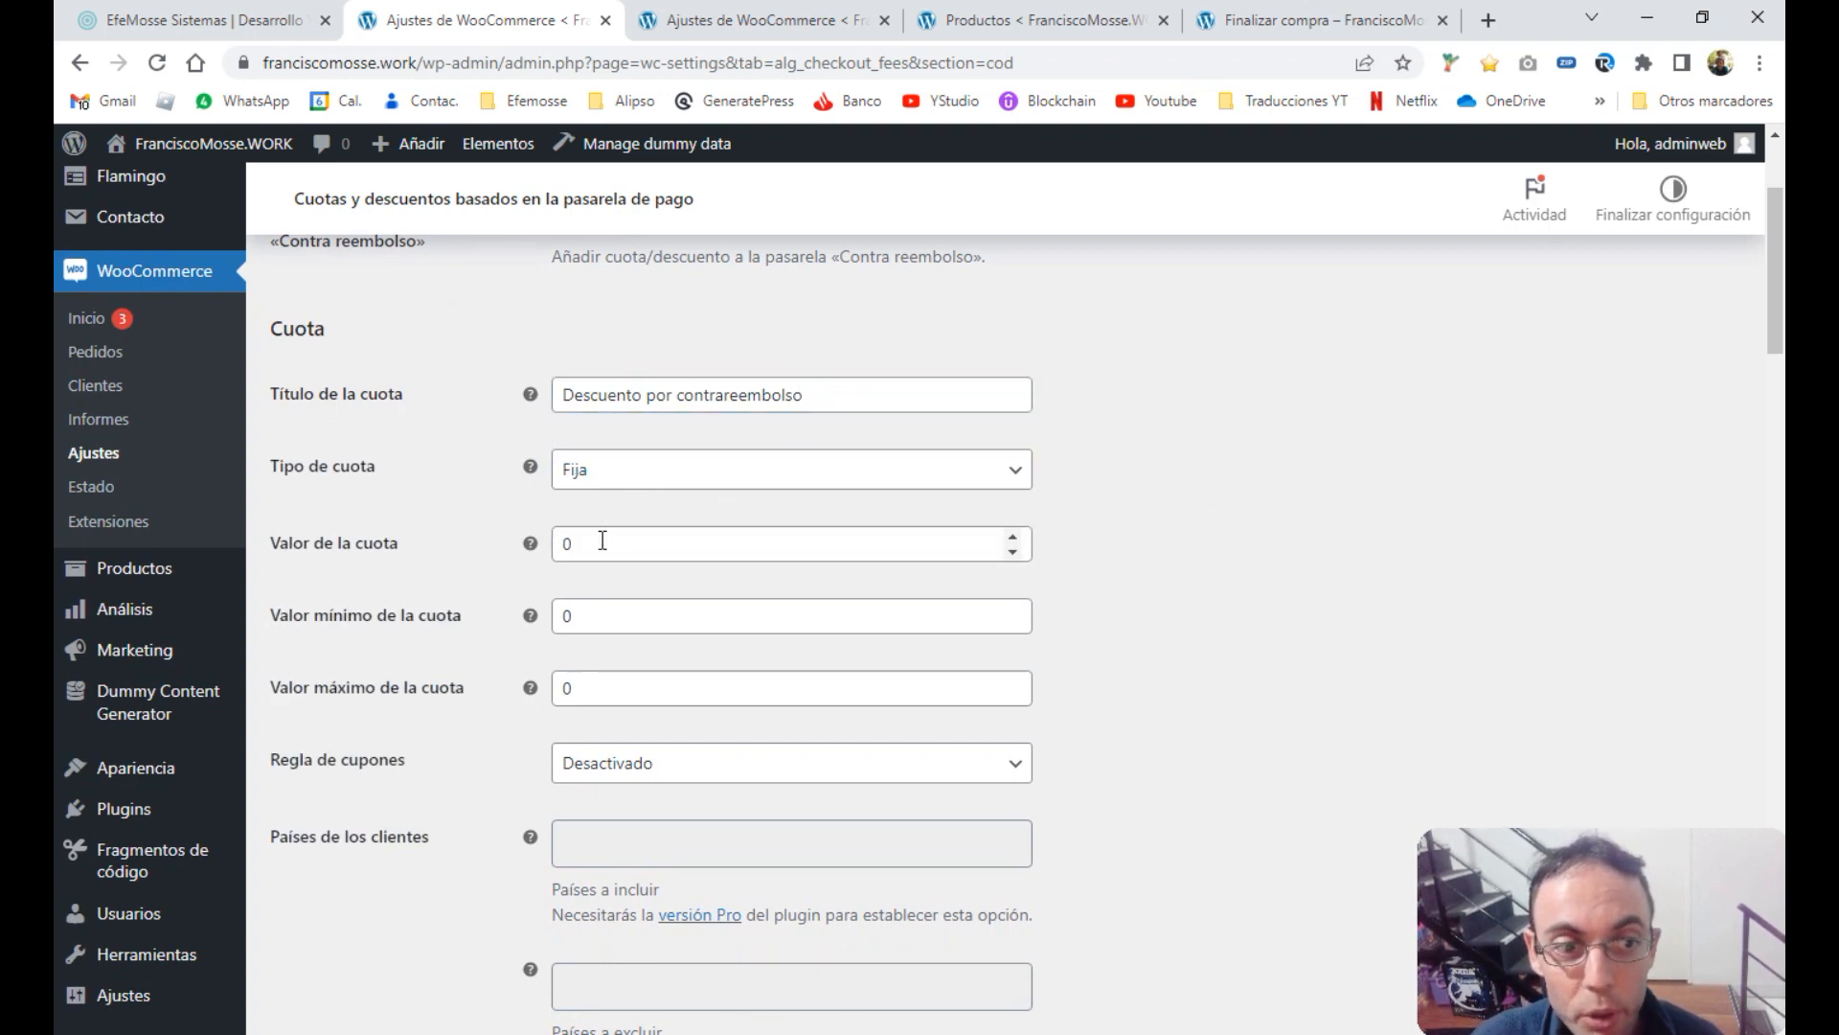
drag(603, 540, 532, 546)
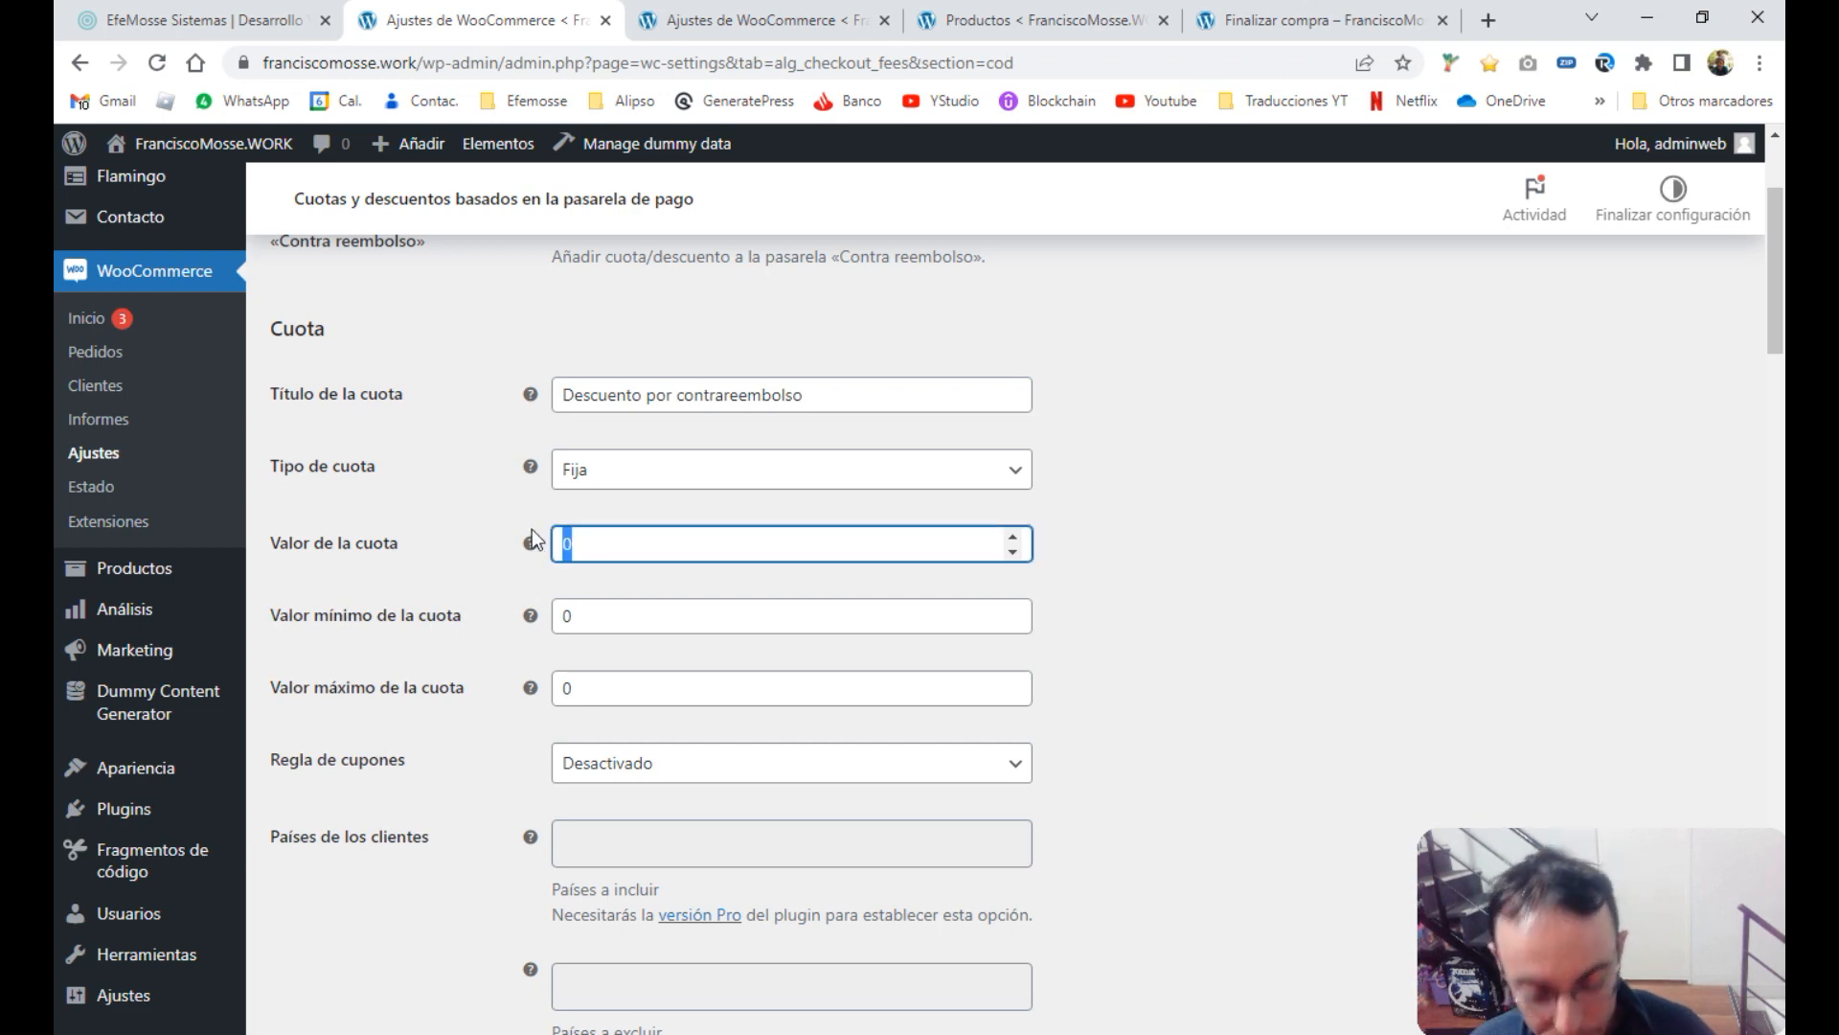
text(-)
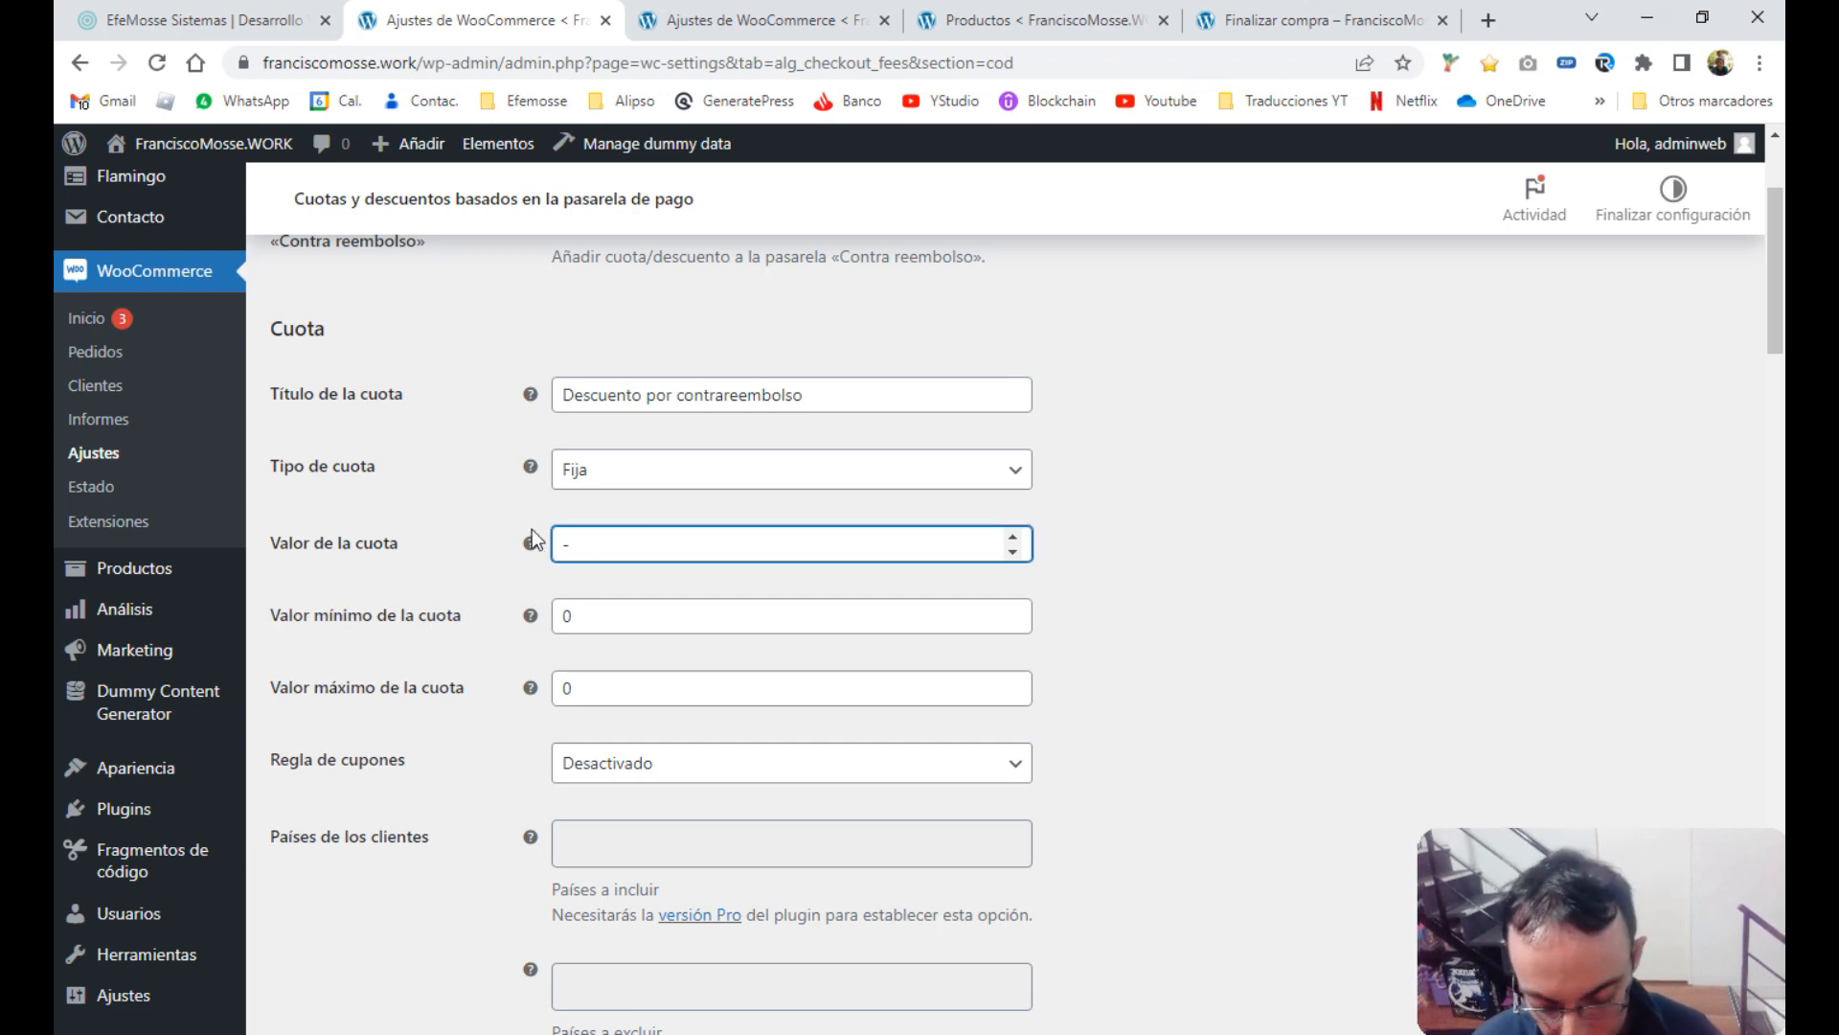
text(300)
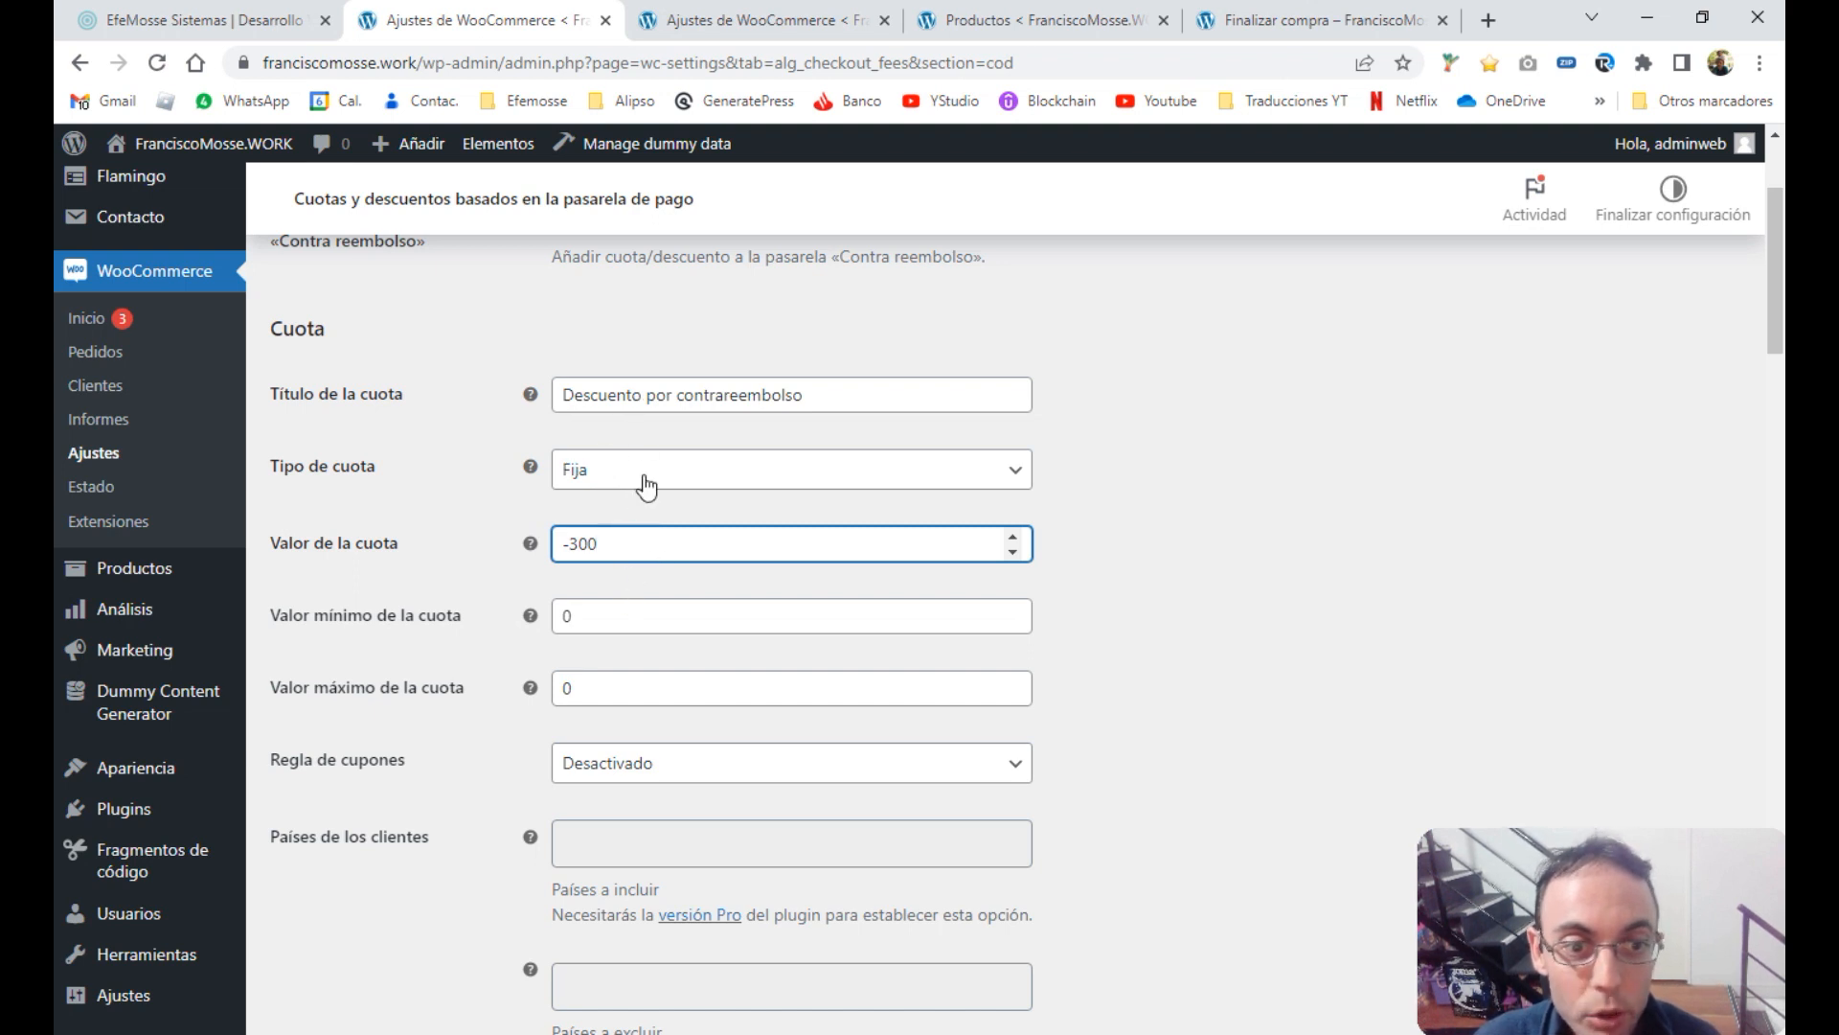
key(Return)
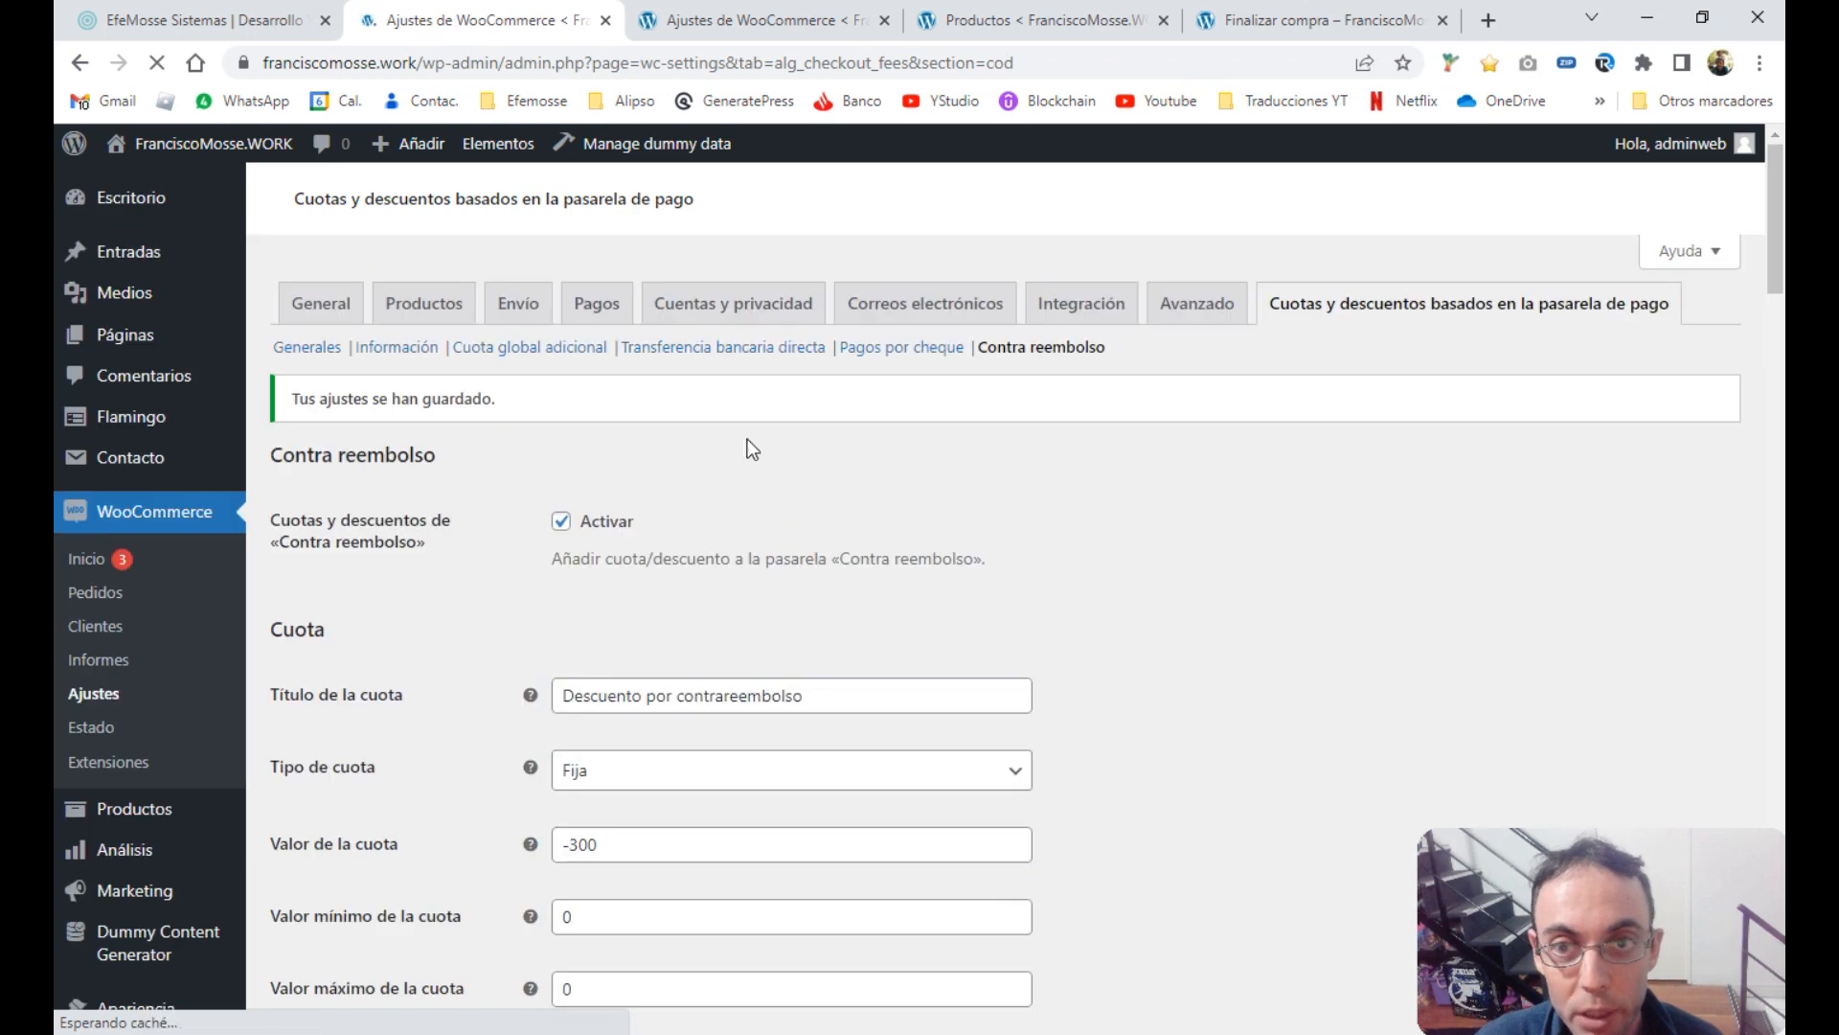
Return to the checkout page and select Contra reembolso as the payment method
click(1317, 20)
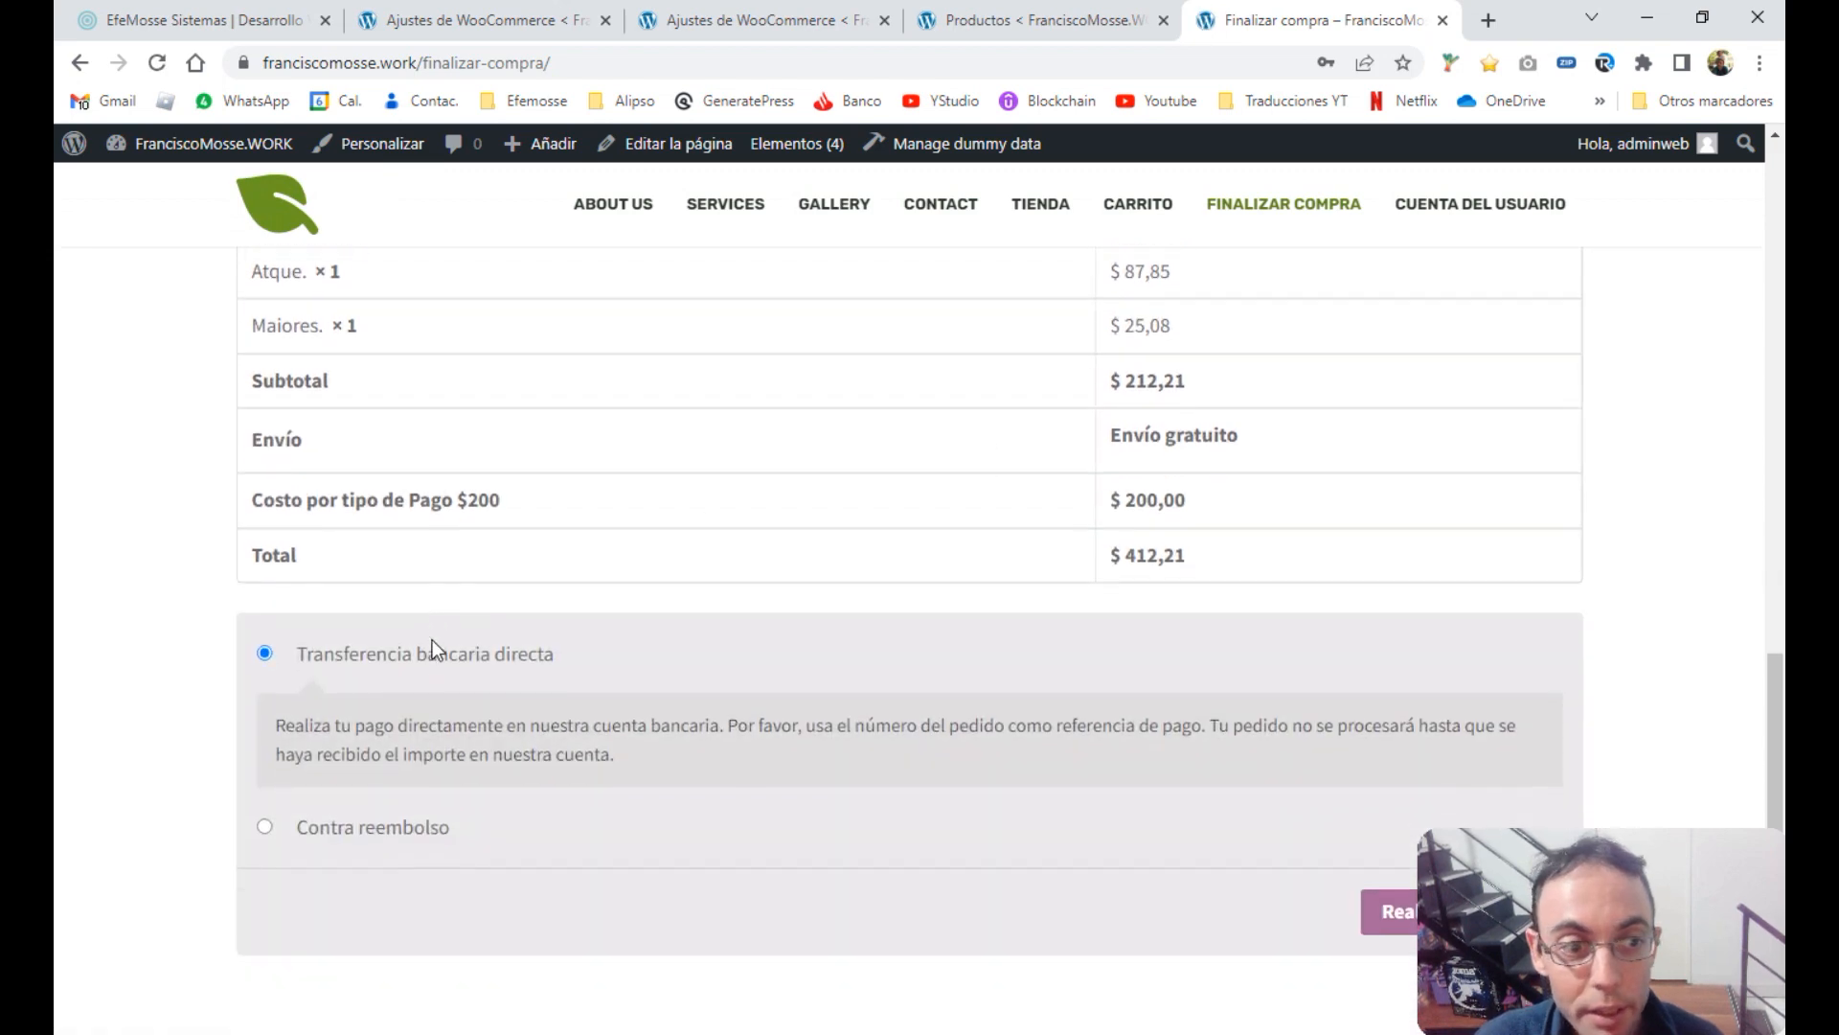
scroll(329, 584, down, 1)
click(265, 733)
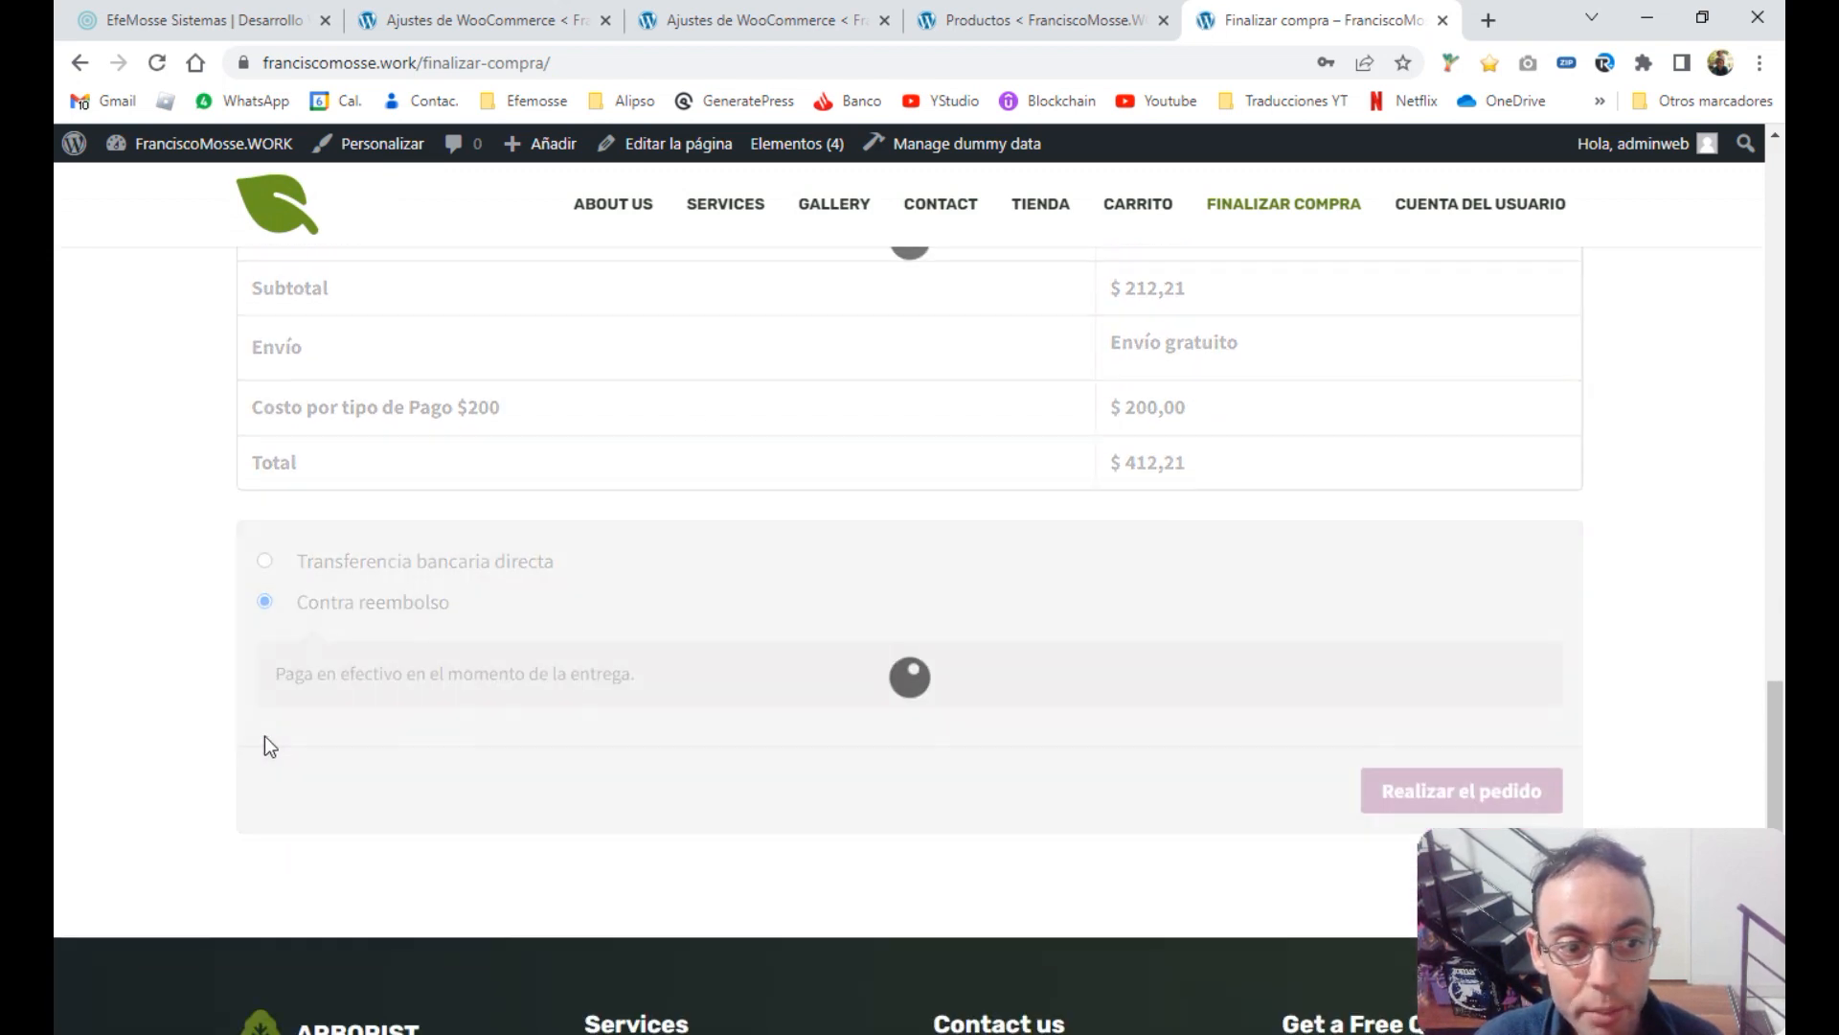
scroll(594, 647, up, 1)
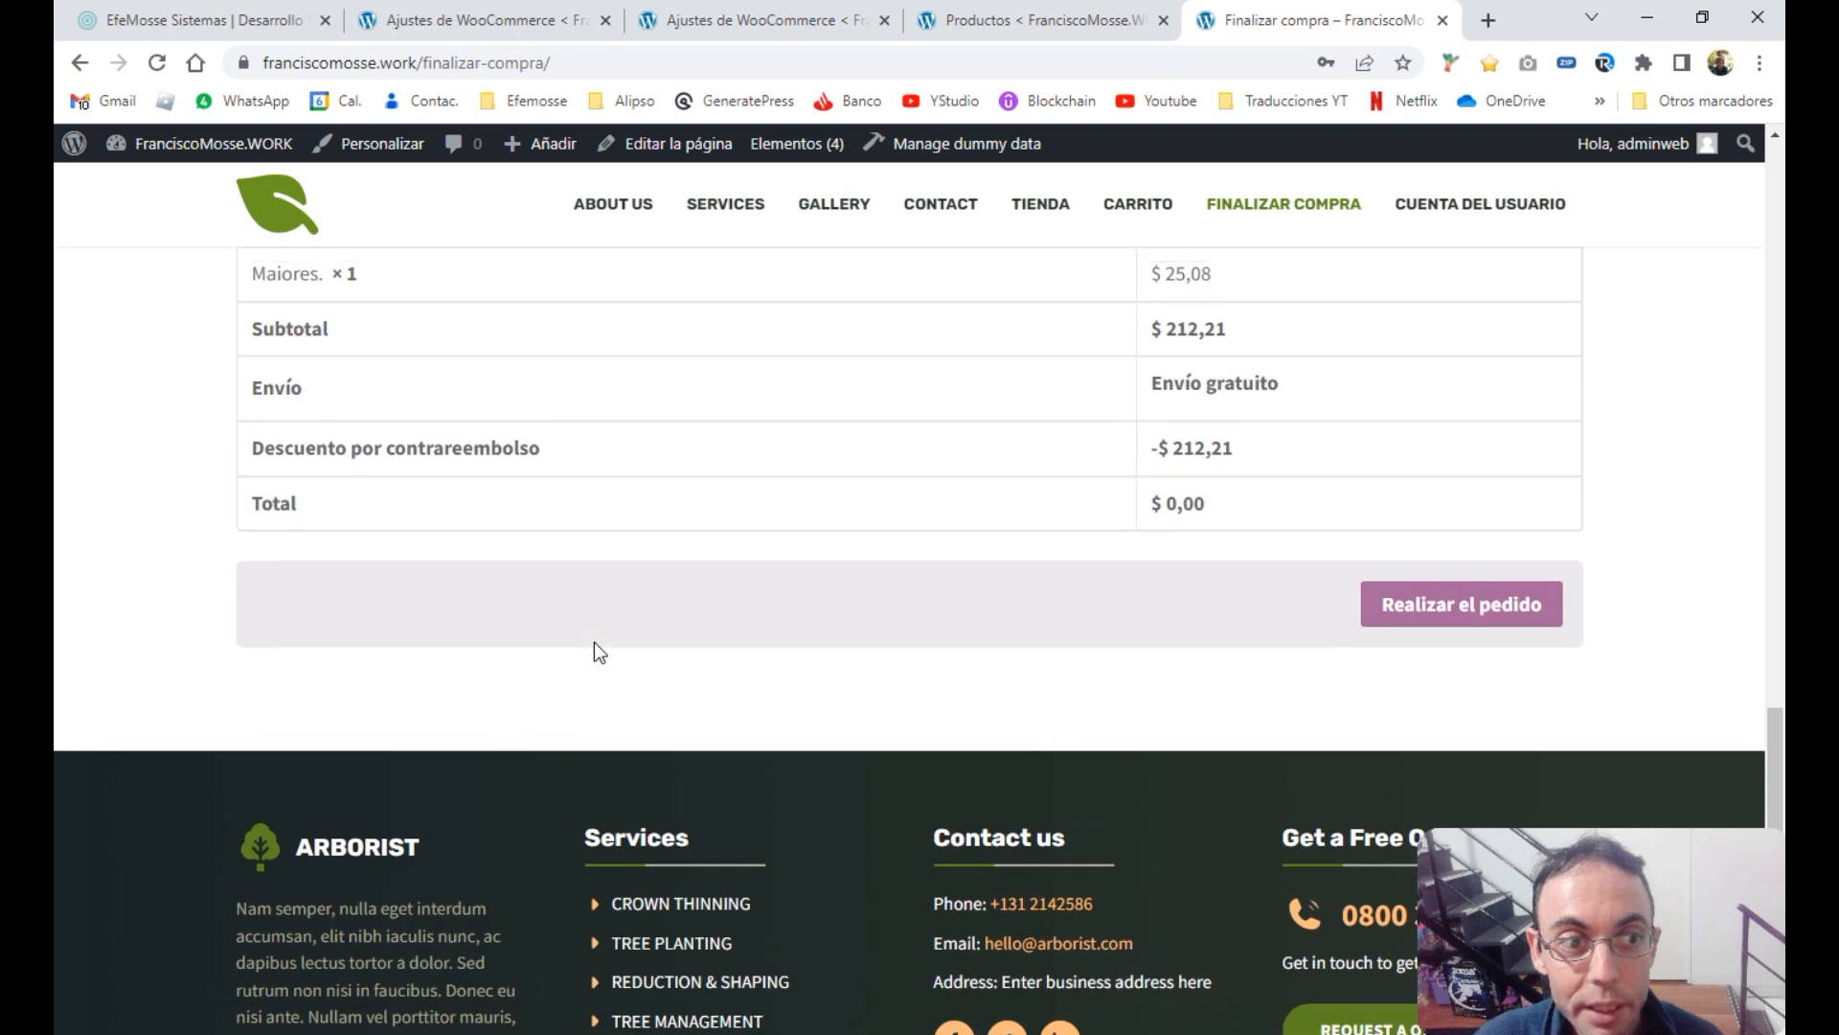
Compare the "Descuento por contrareembolso" amount with the subtotal in the checkout order summary
drag(539, 526, 257, 530)
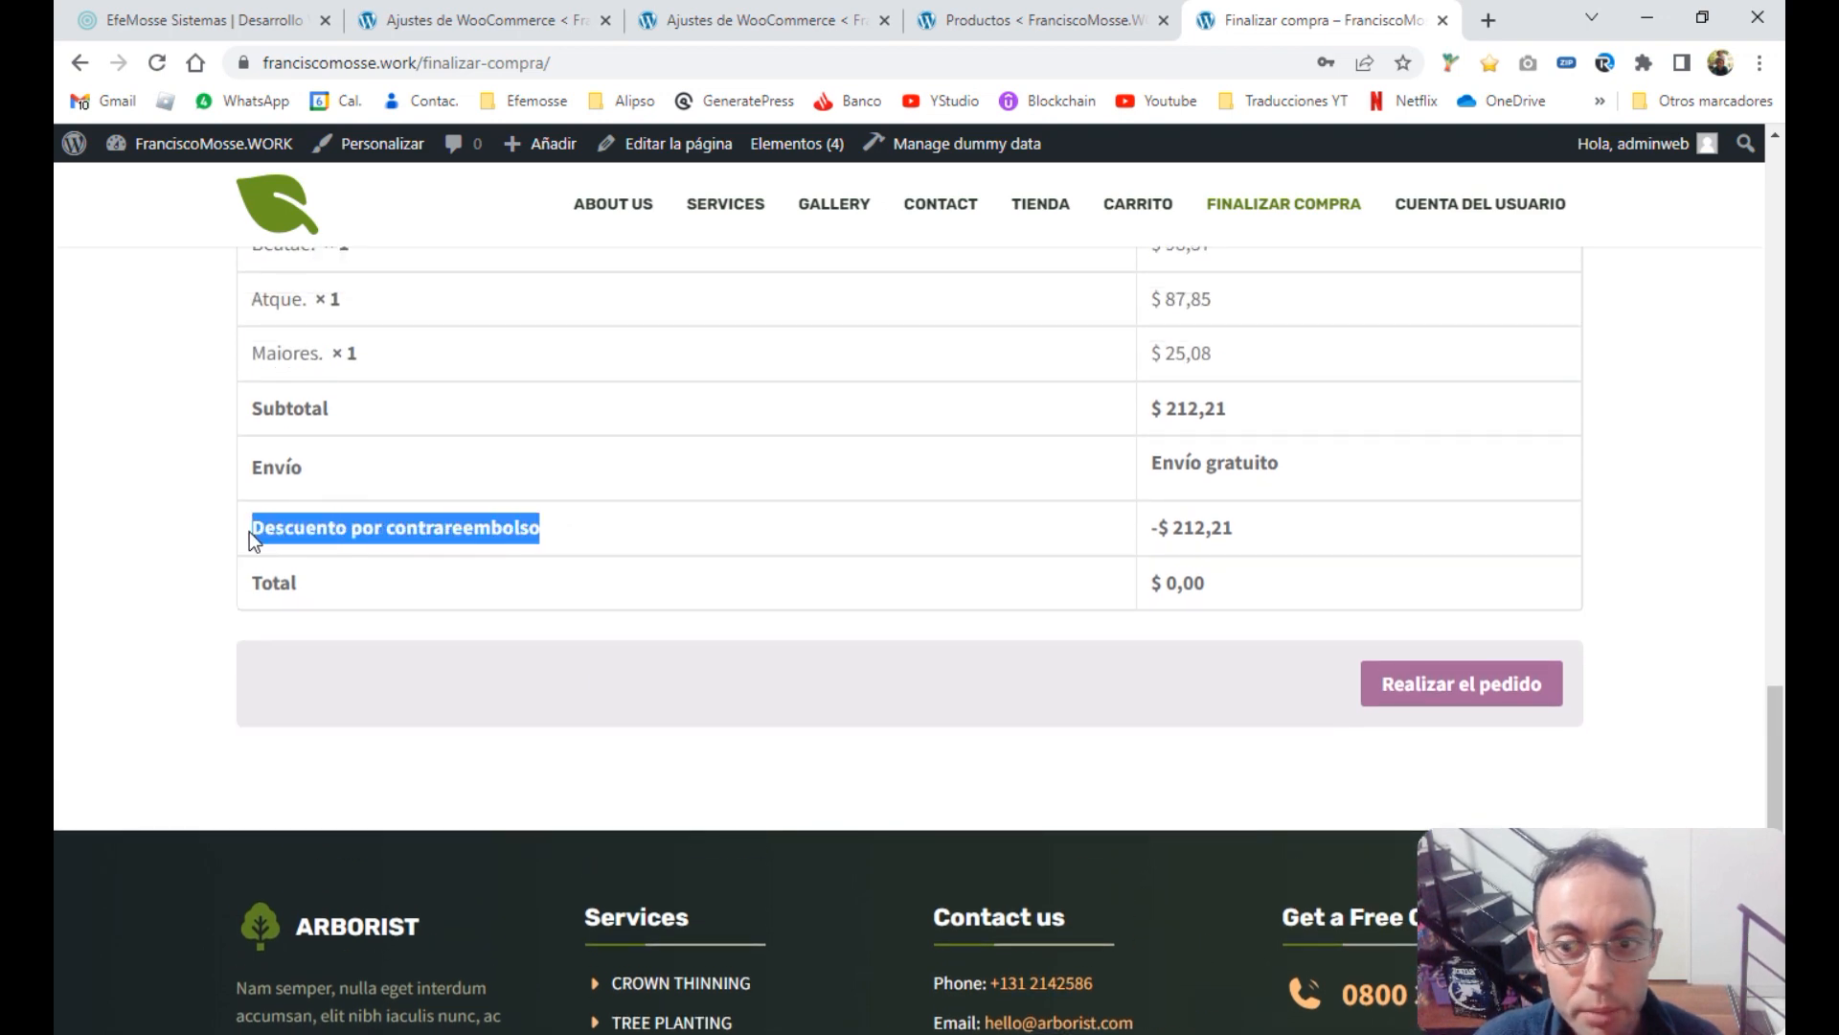
drag(1236, 527, 1149, 538)
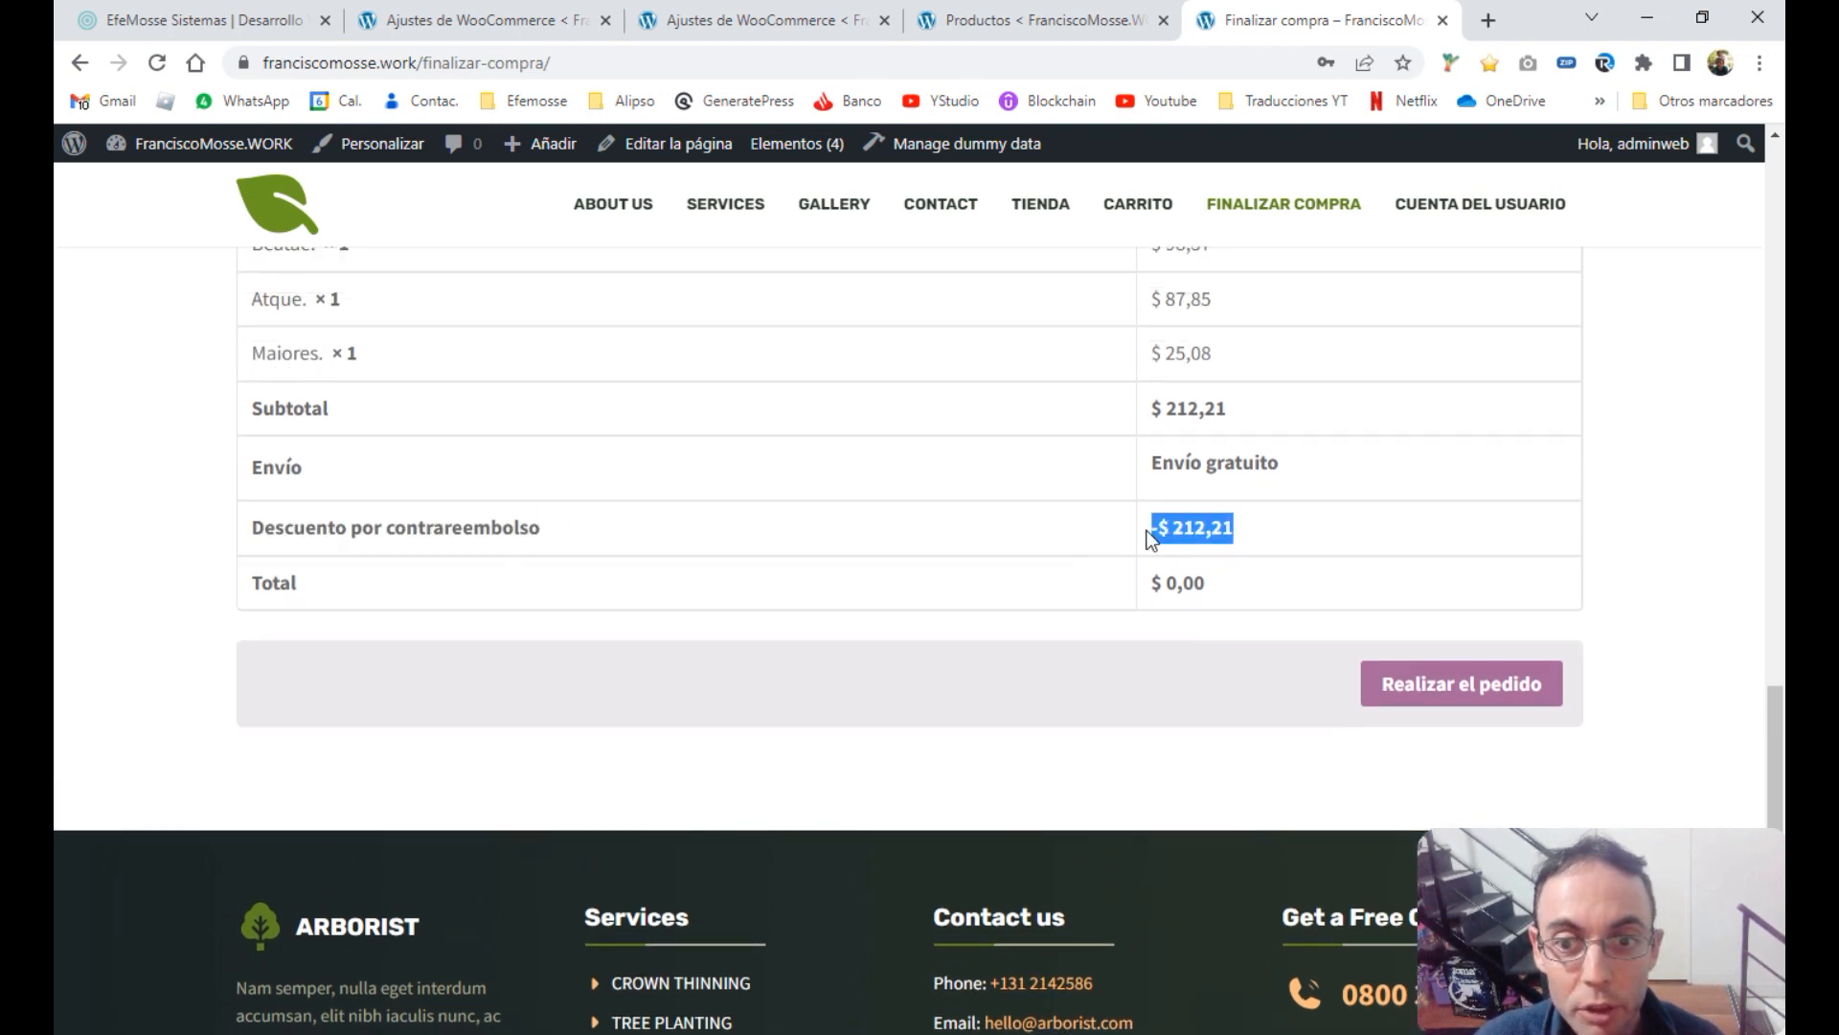
scroll(1152, 537, up, 1)
drag(1253, 653, 1153, 661)
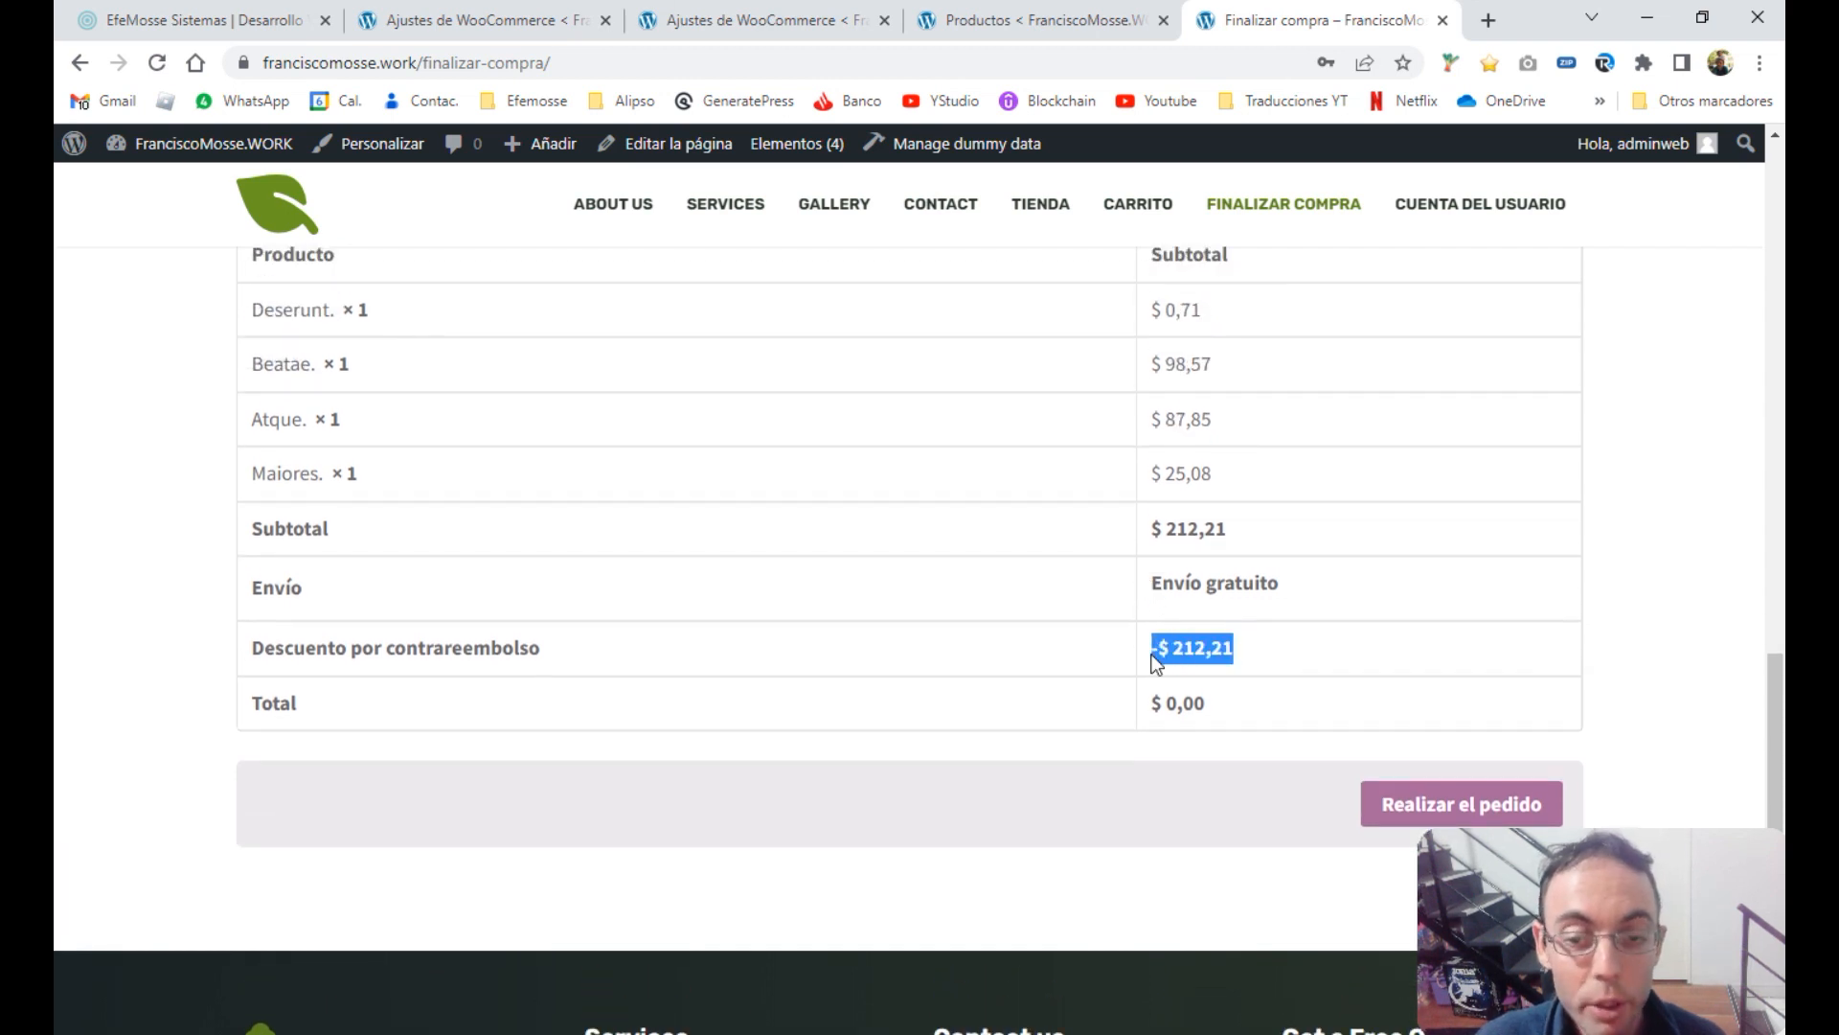
drag(1223, 525, 1151, 536)
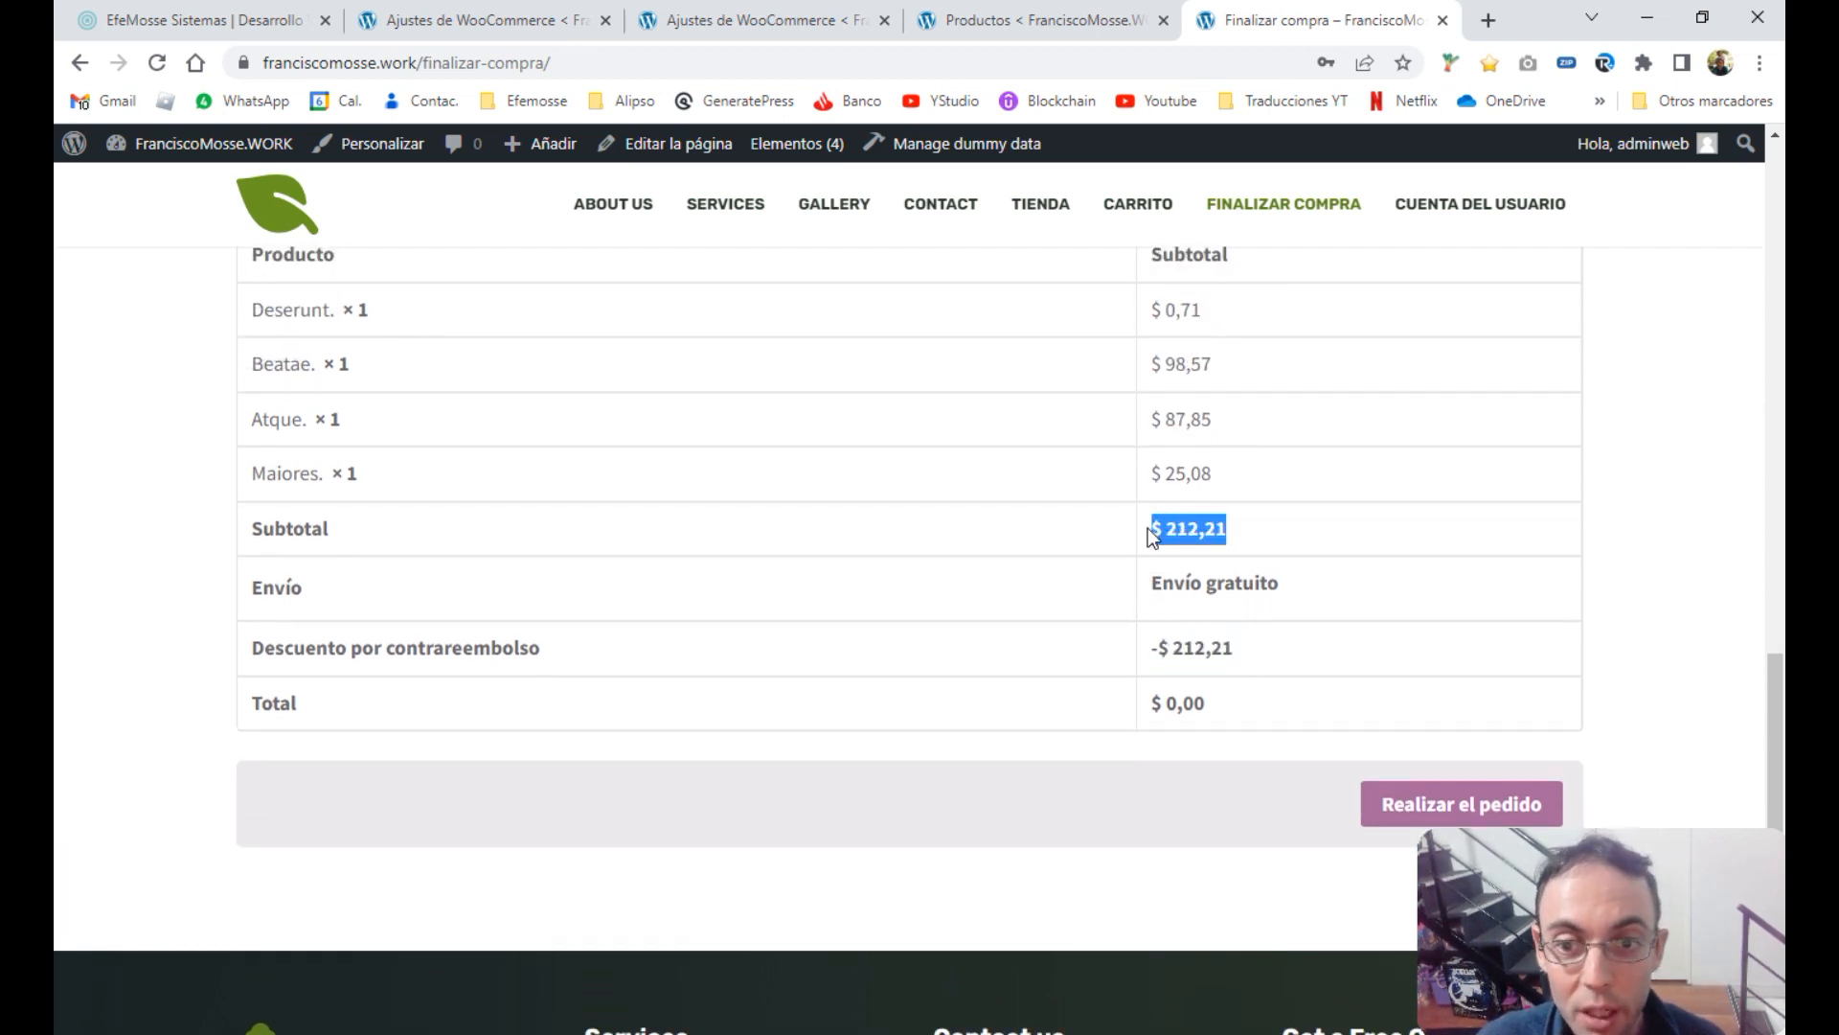
click(1243, 532)
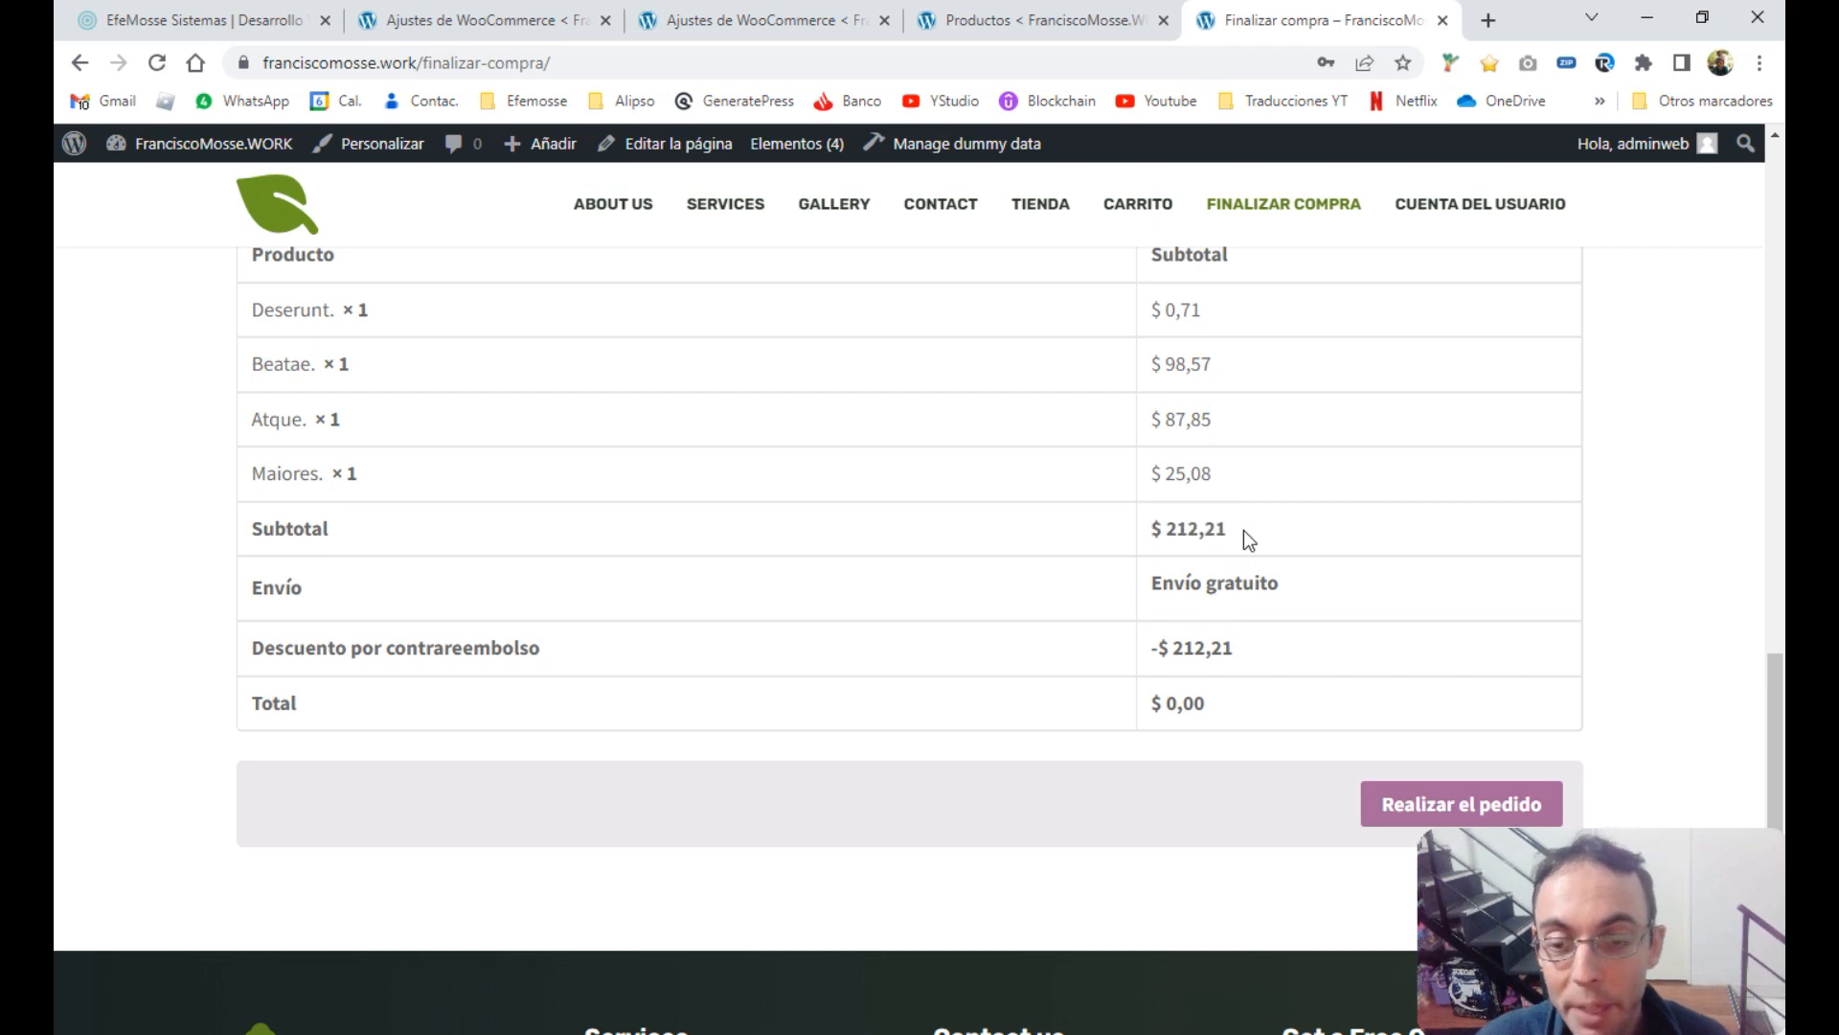
drag(1234, 655, 1154, 662)
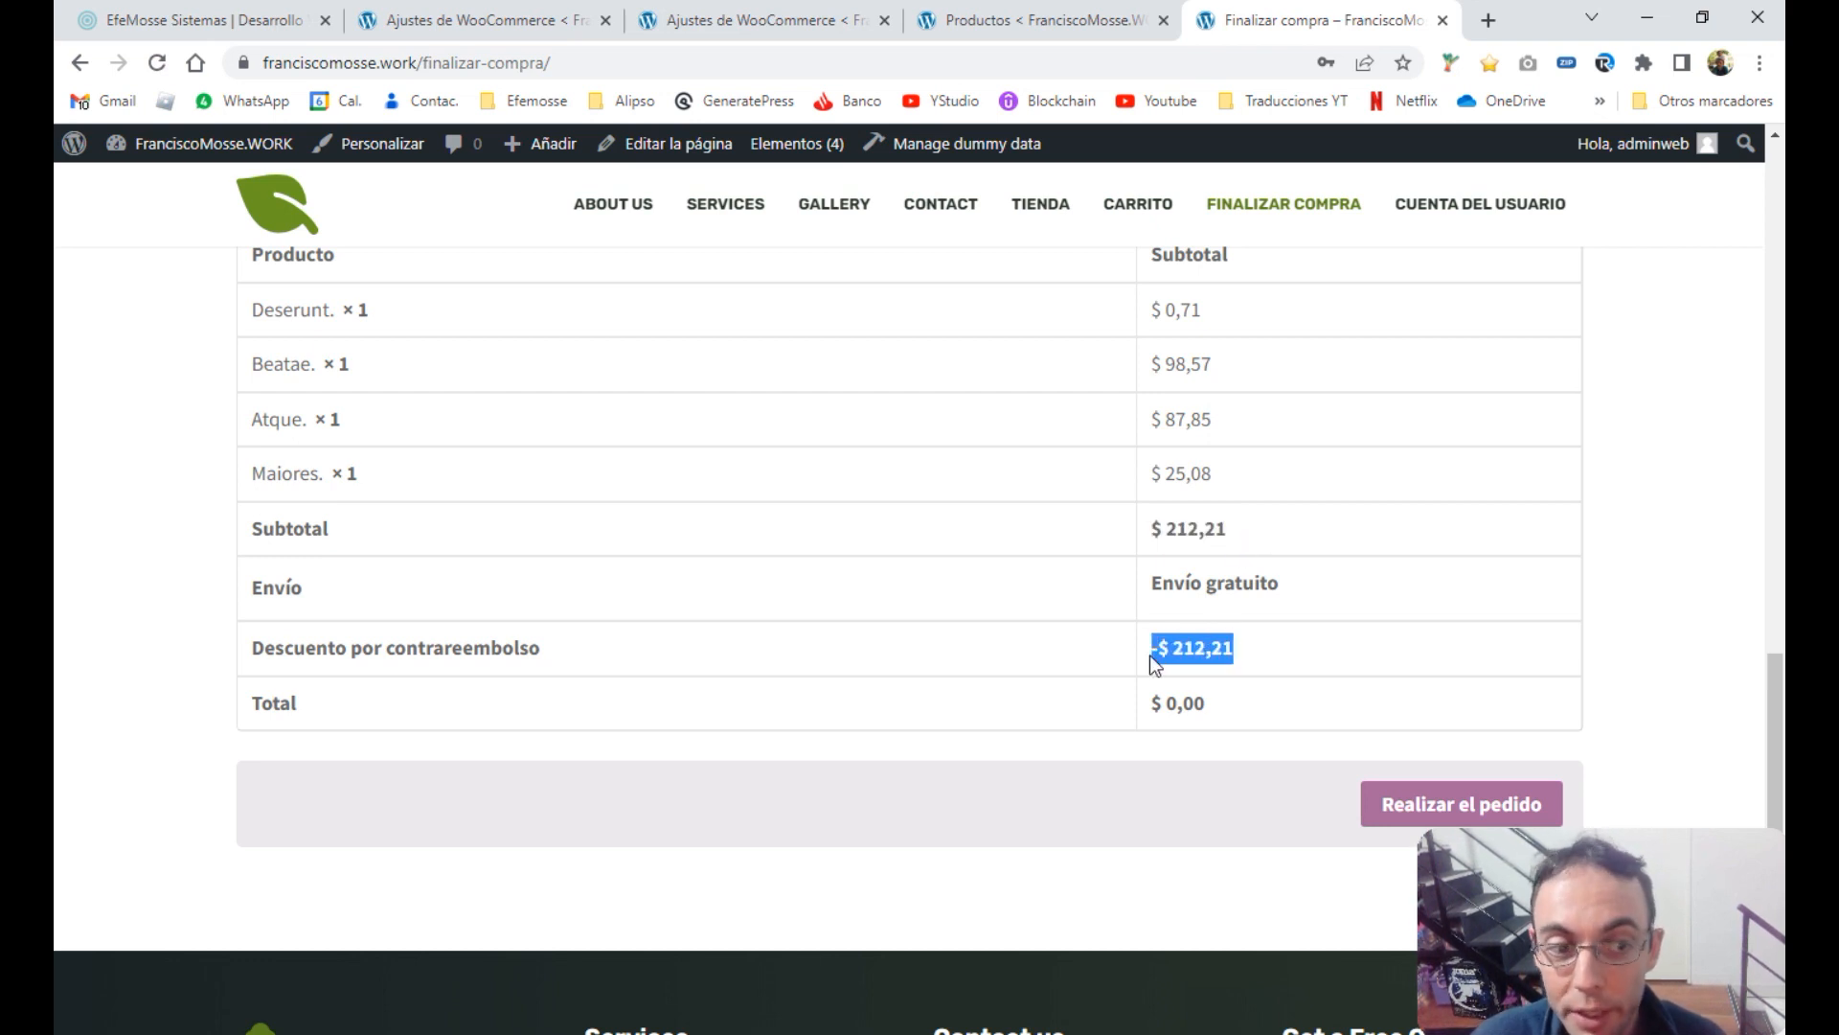
Set the Contra reembolso fee value to -25 in the plugin settings and save the change
click(511, 21)
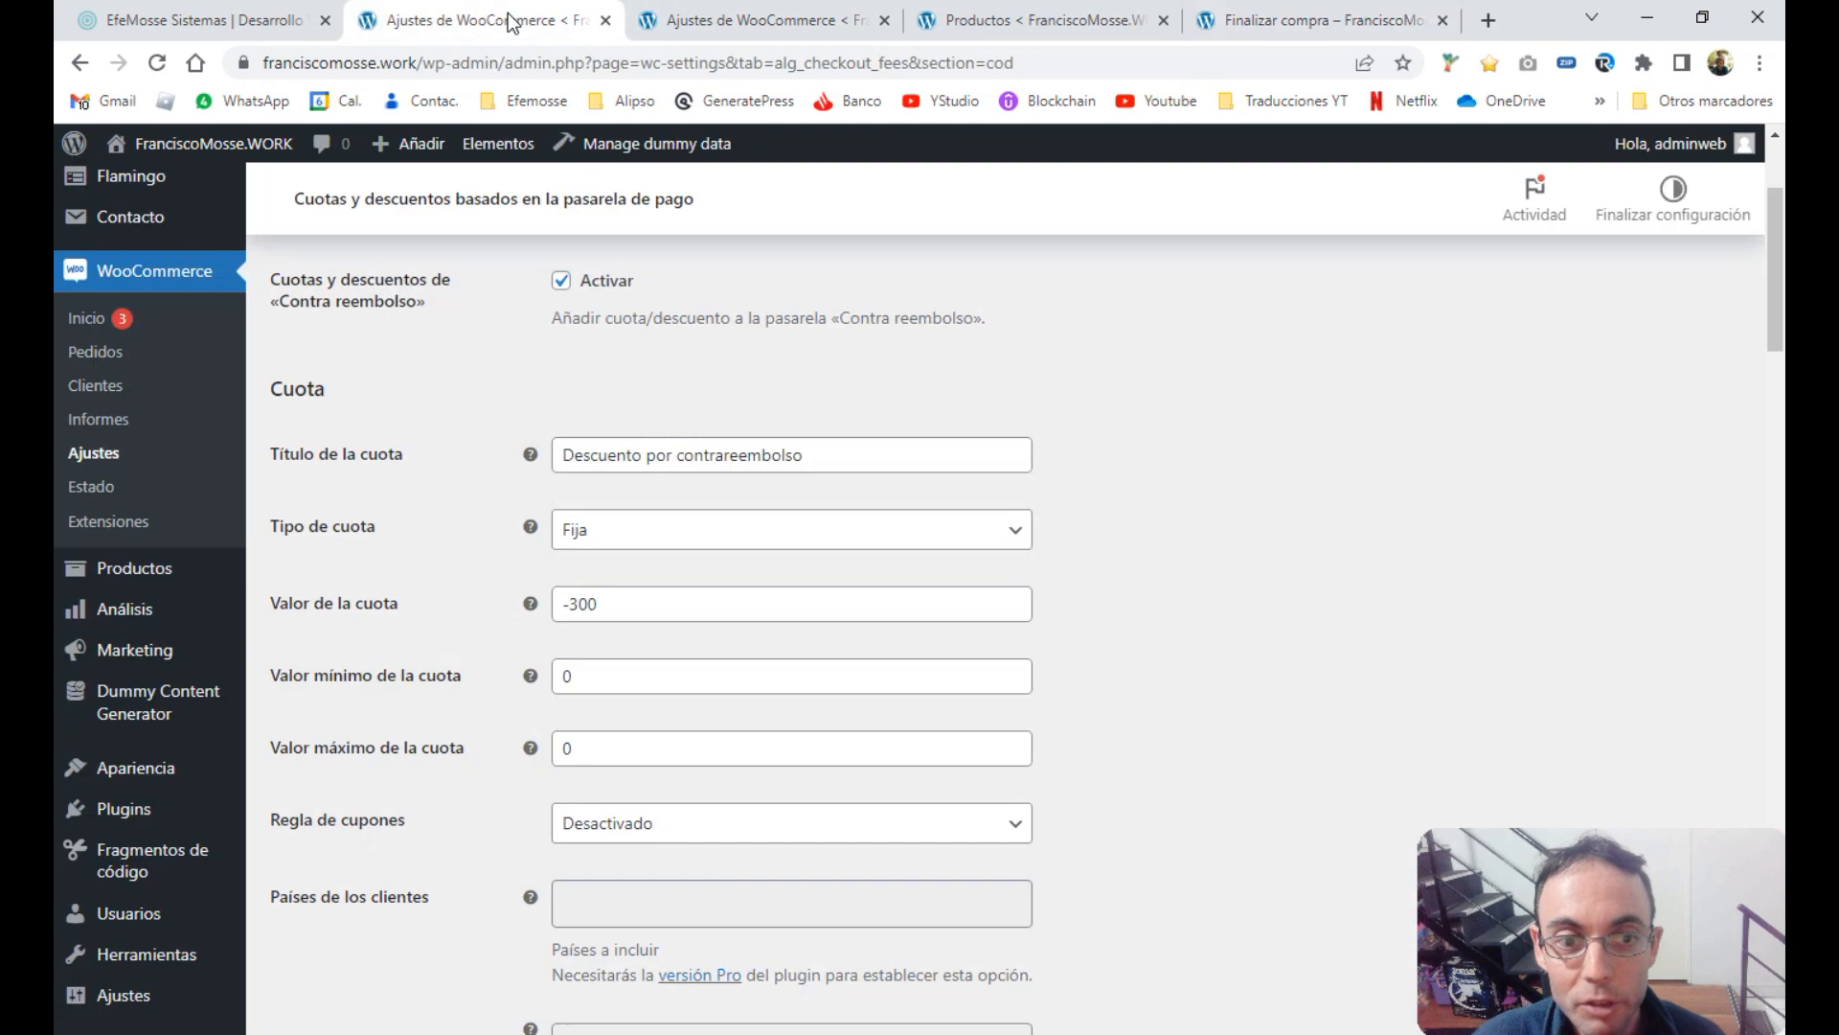
drag(622, 608, 544, 613)
text(-)
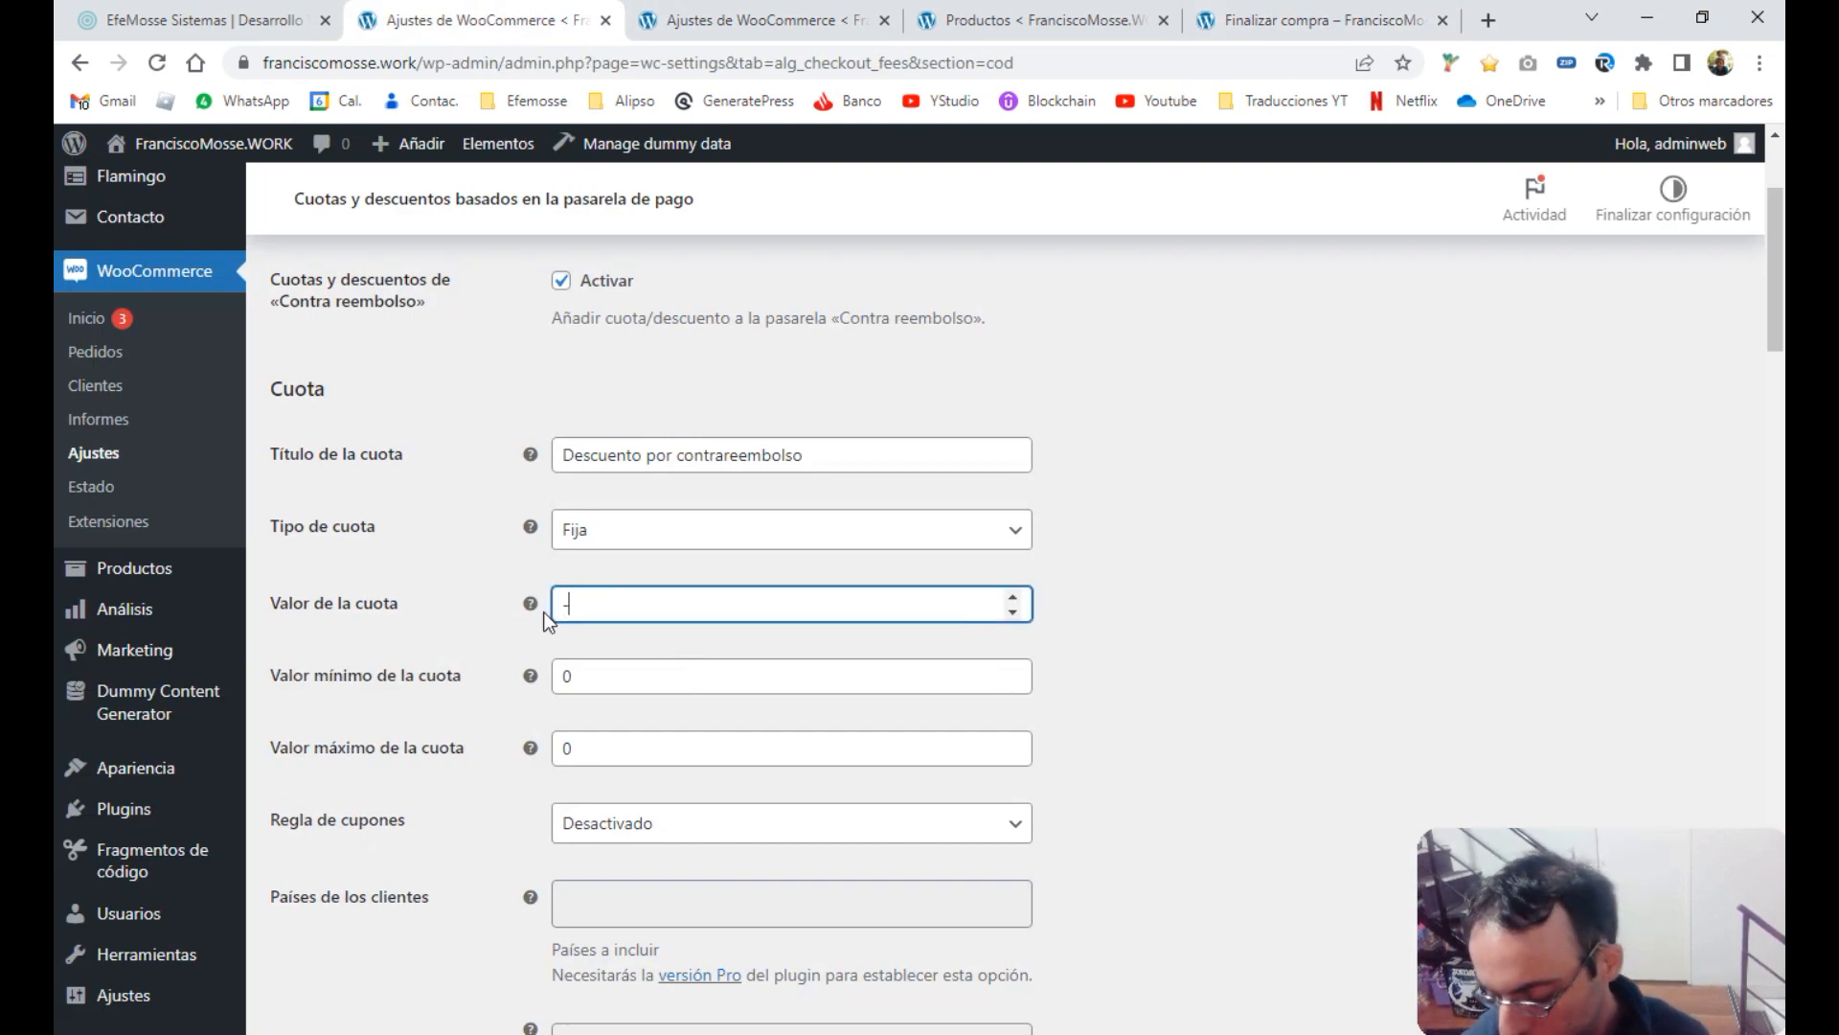
text(25)
key(Return)
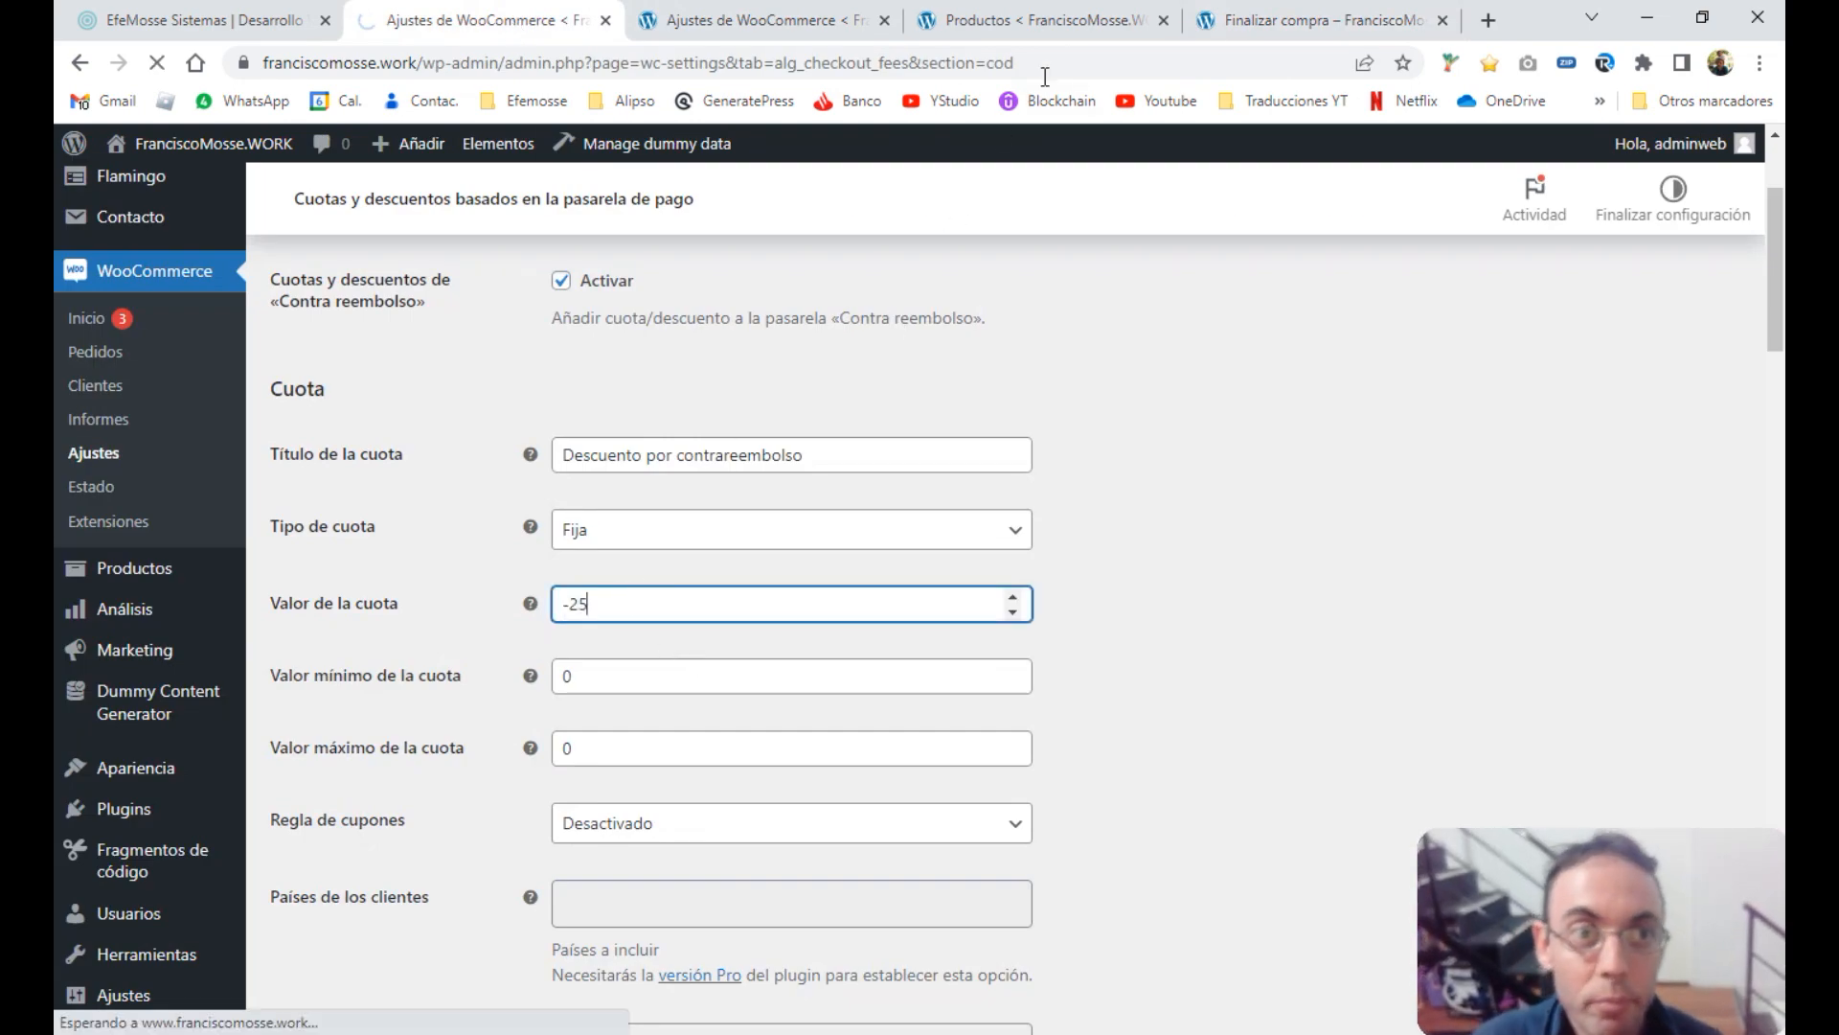
Reload the checkout page and compare the Contra reembolso discount with the fee applied when Transferencia bancaria directa is selected
click(1226, 21)
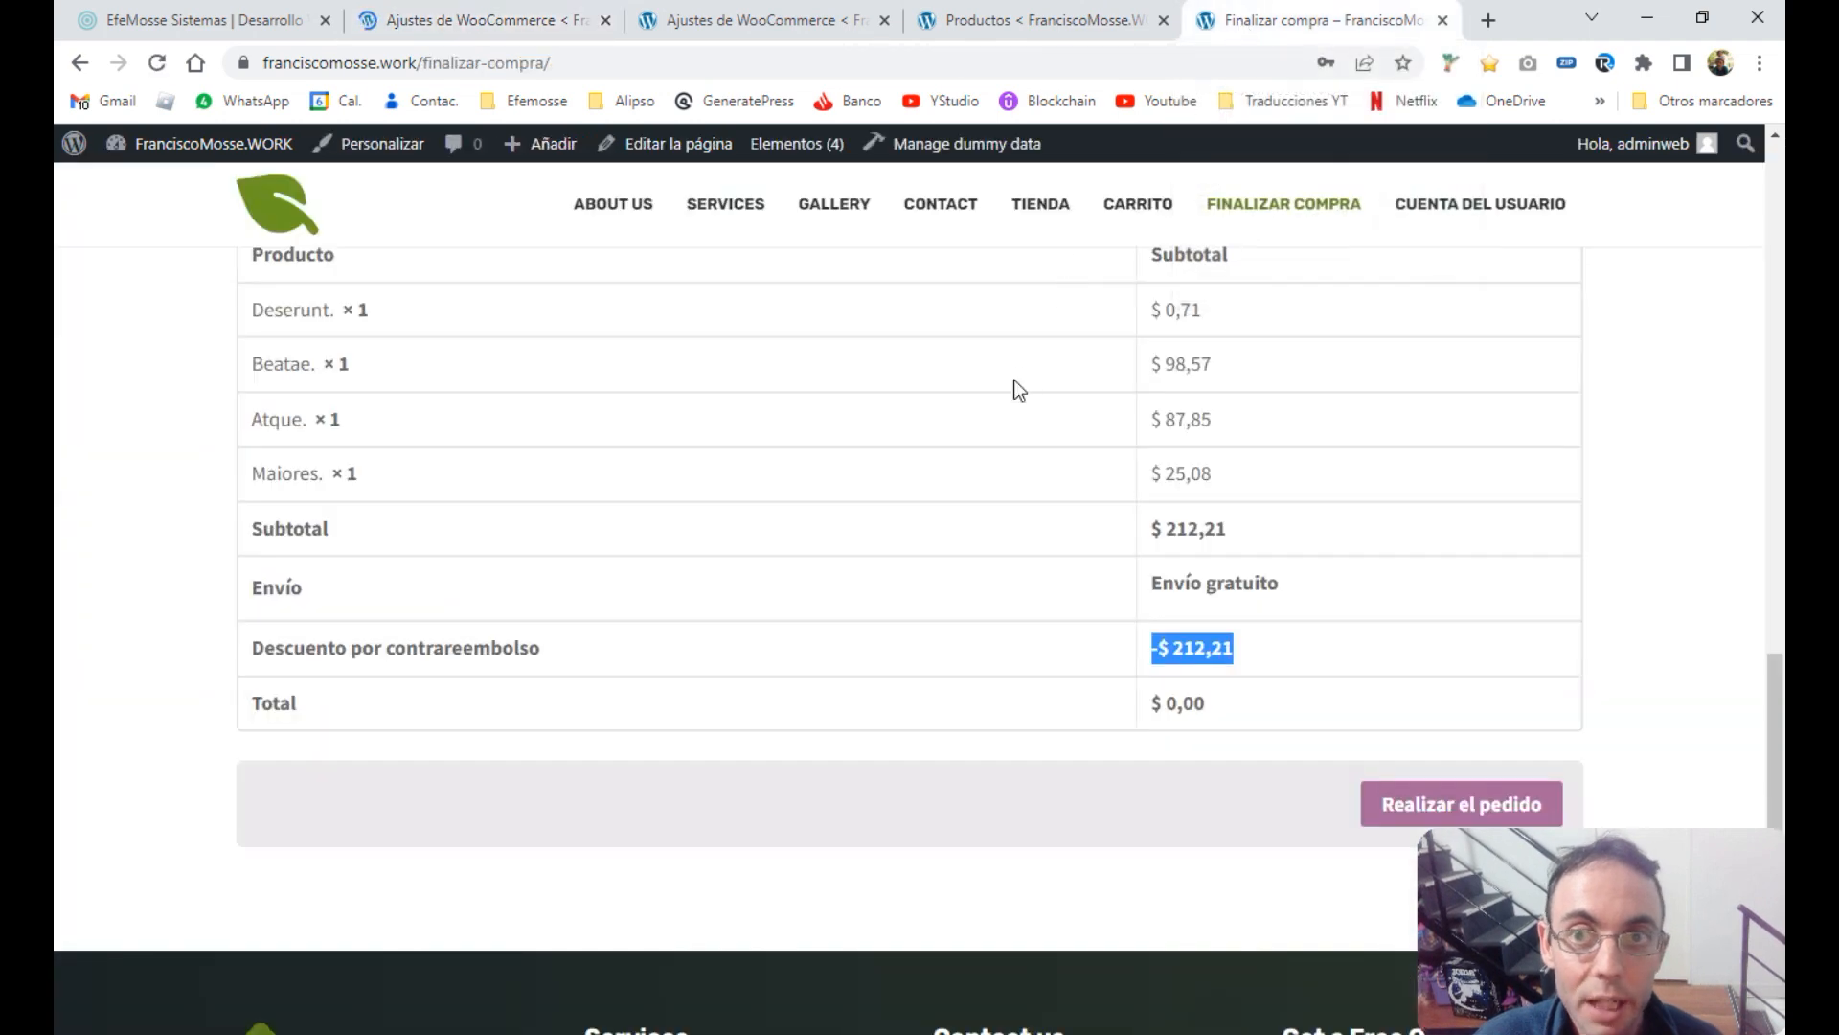
key(F5)
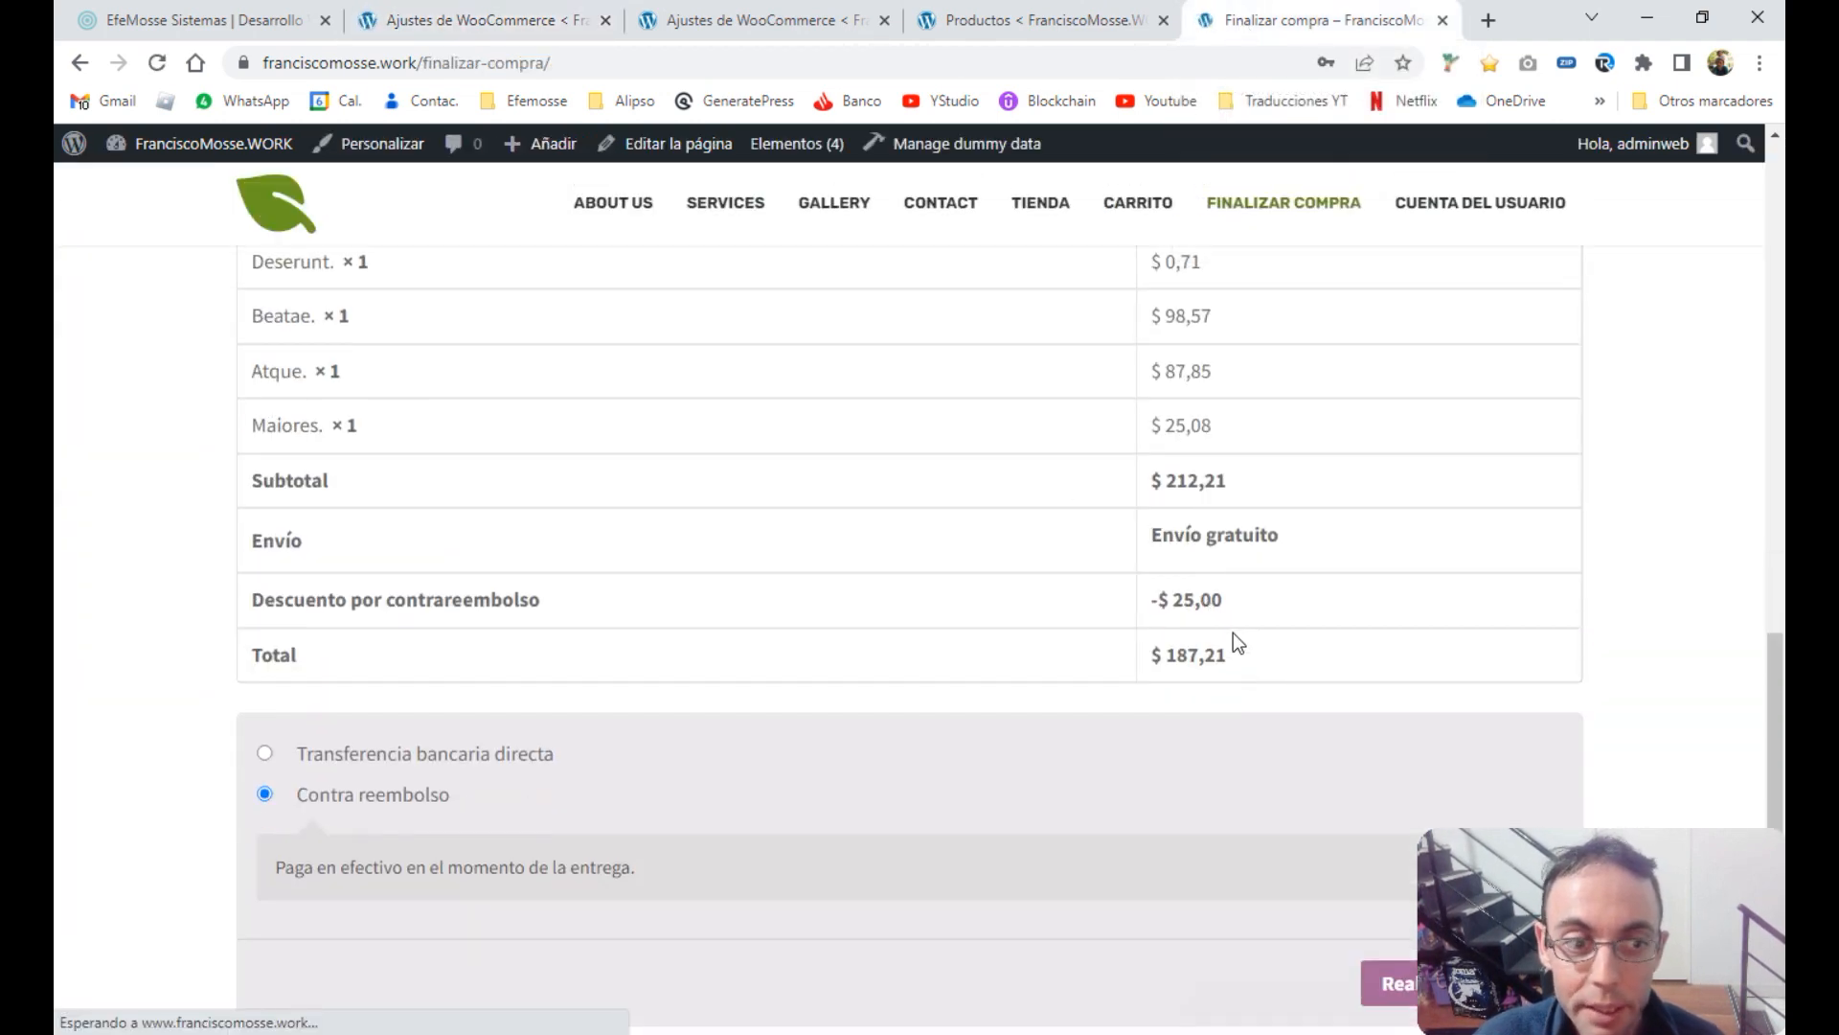
drag(1239, 605, 1141, 616)
click(1195, 601)
scroll(745, 629, down, 3)
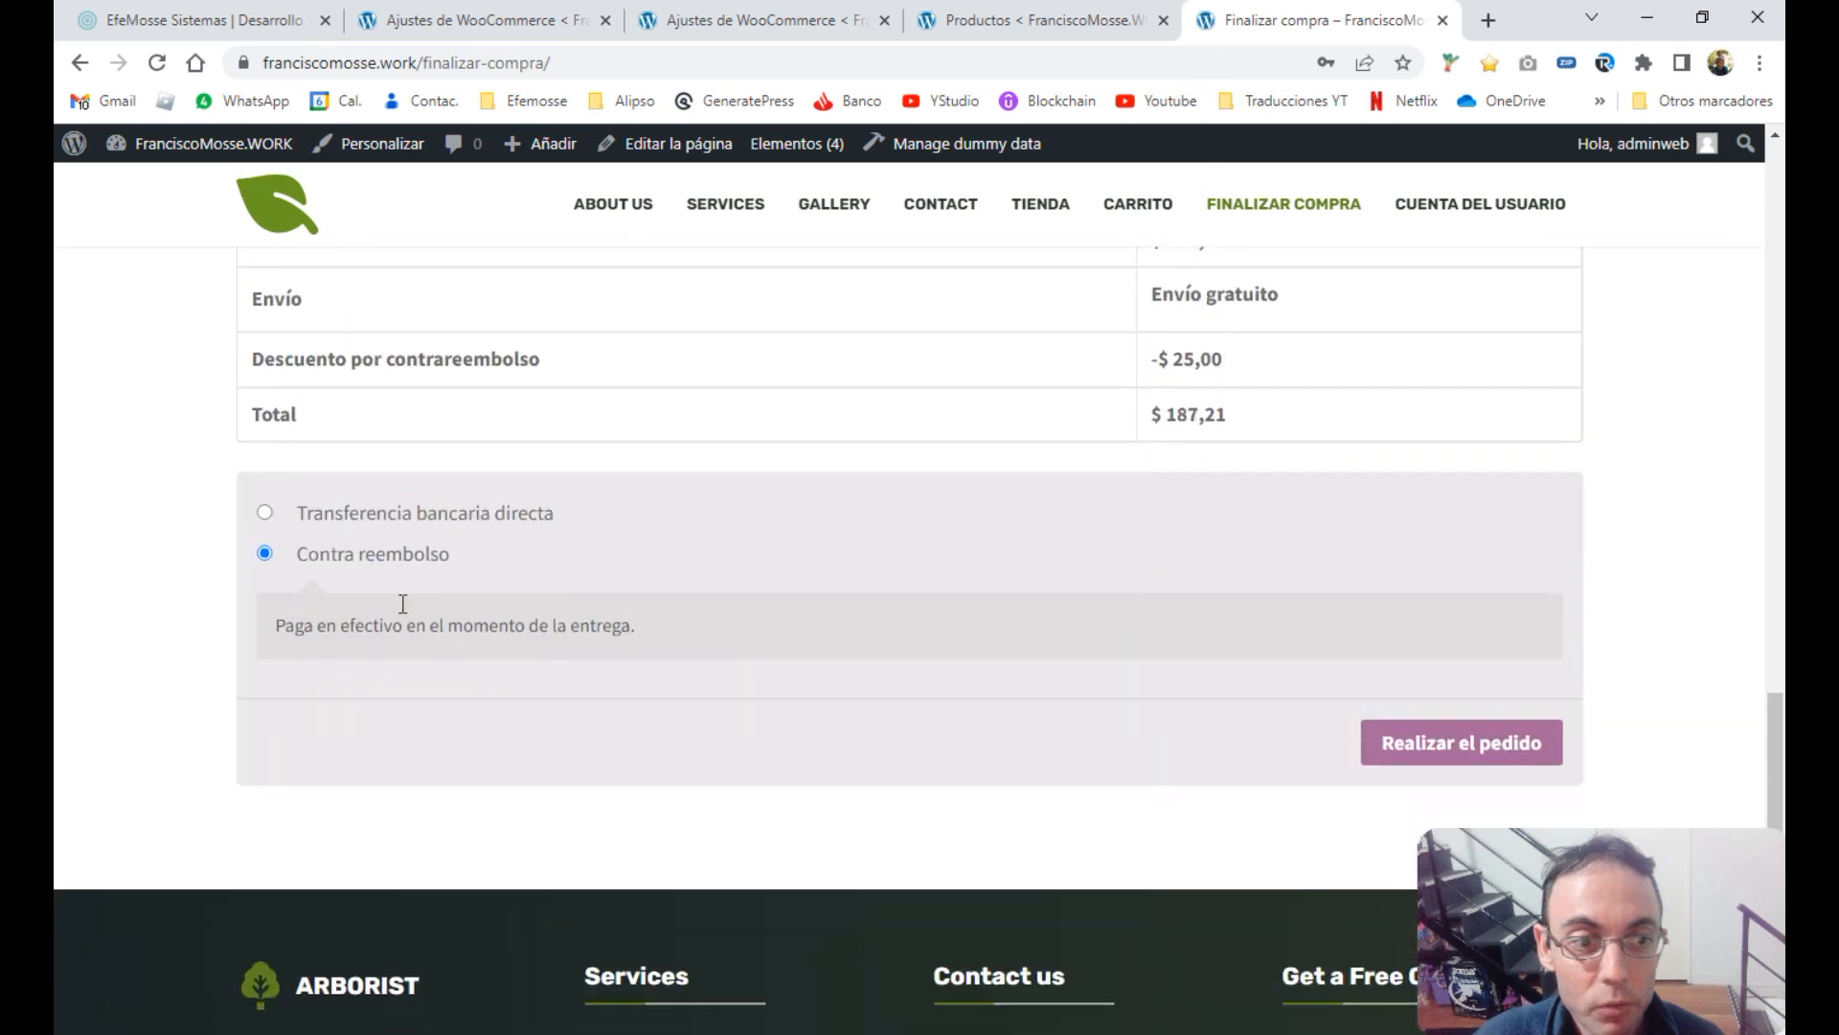
scroll(270, 575, up, 2)
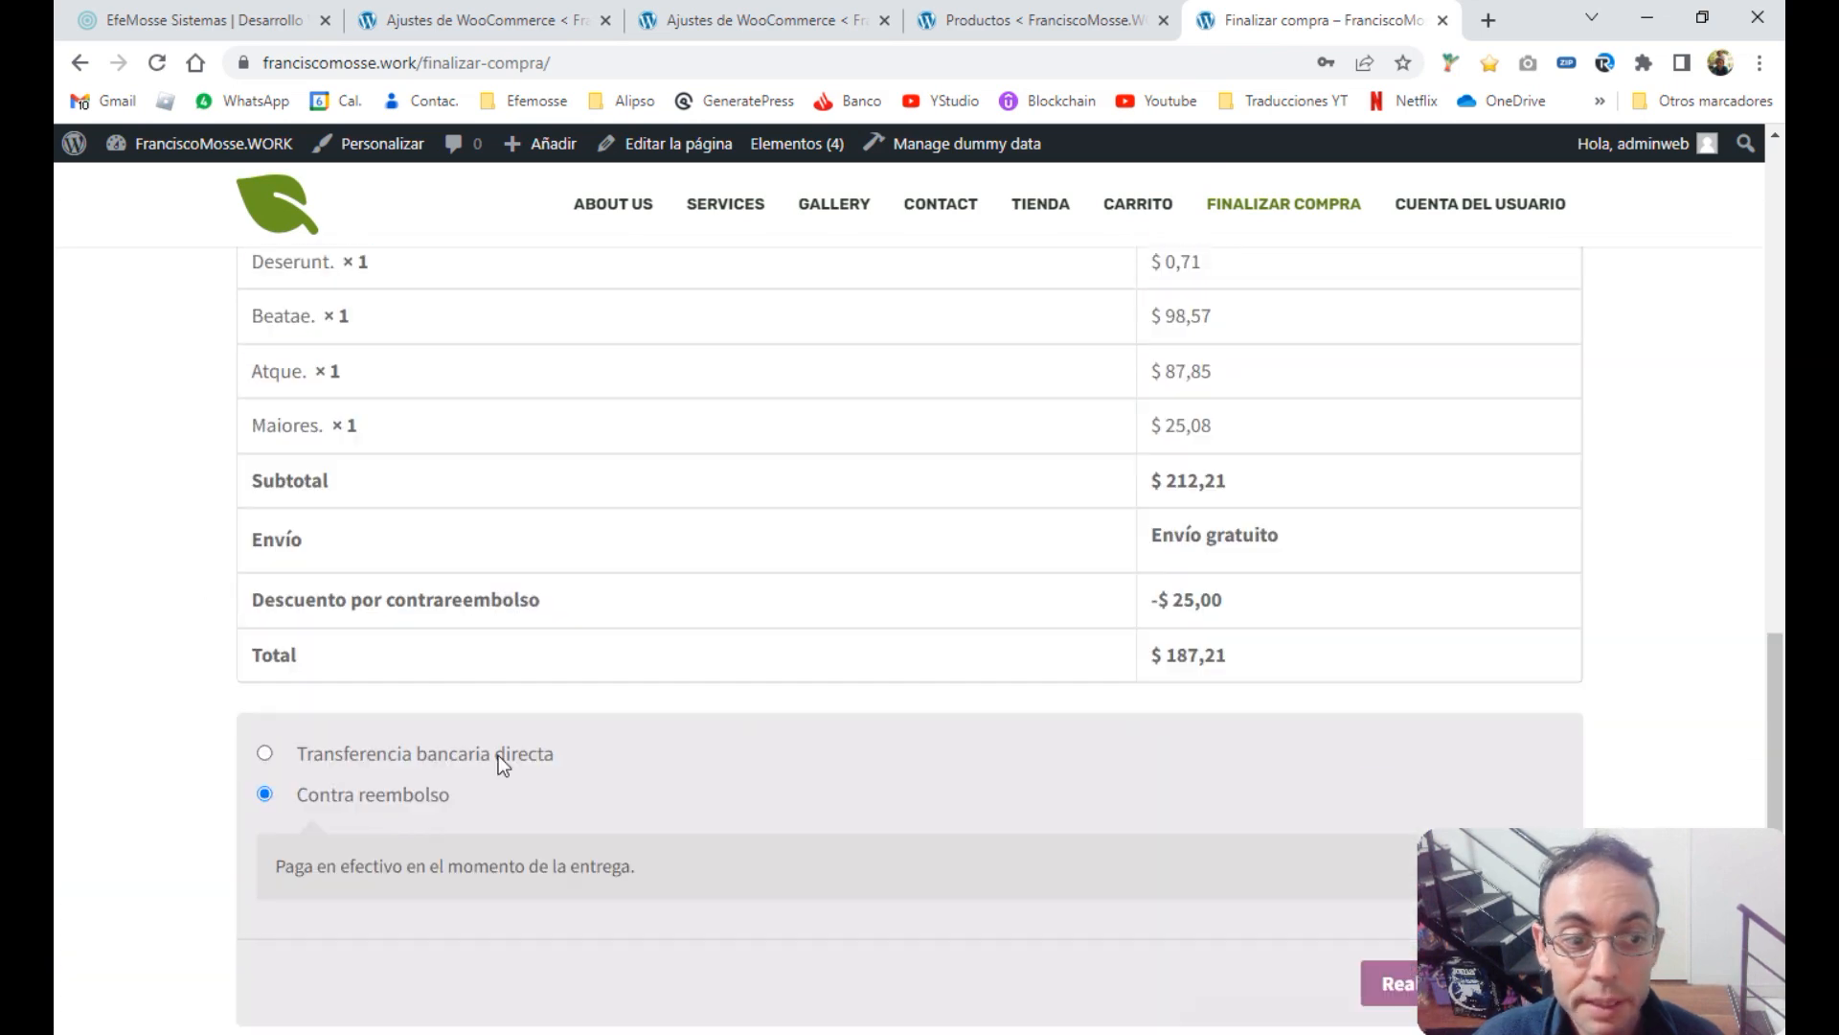
click(263, 754)
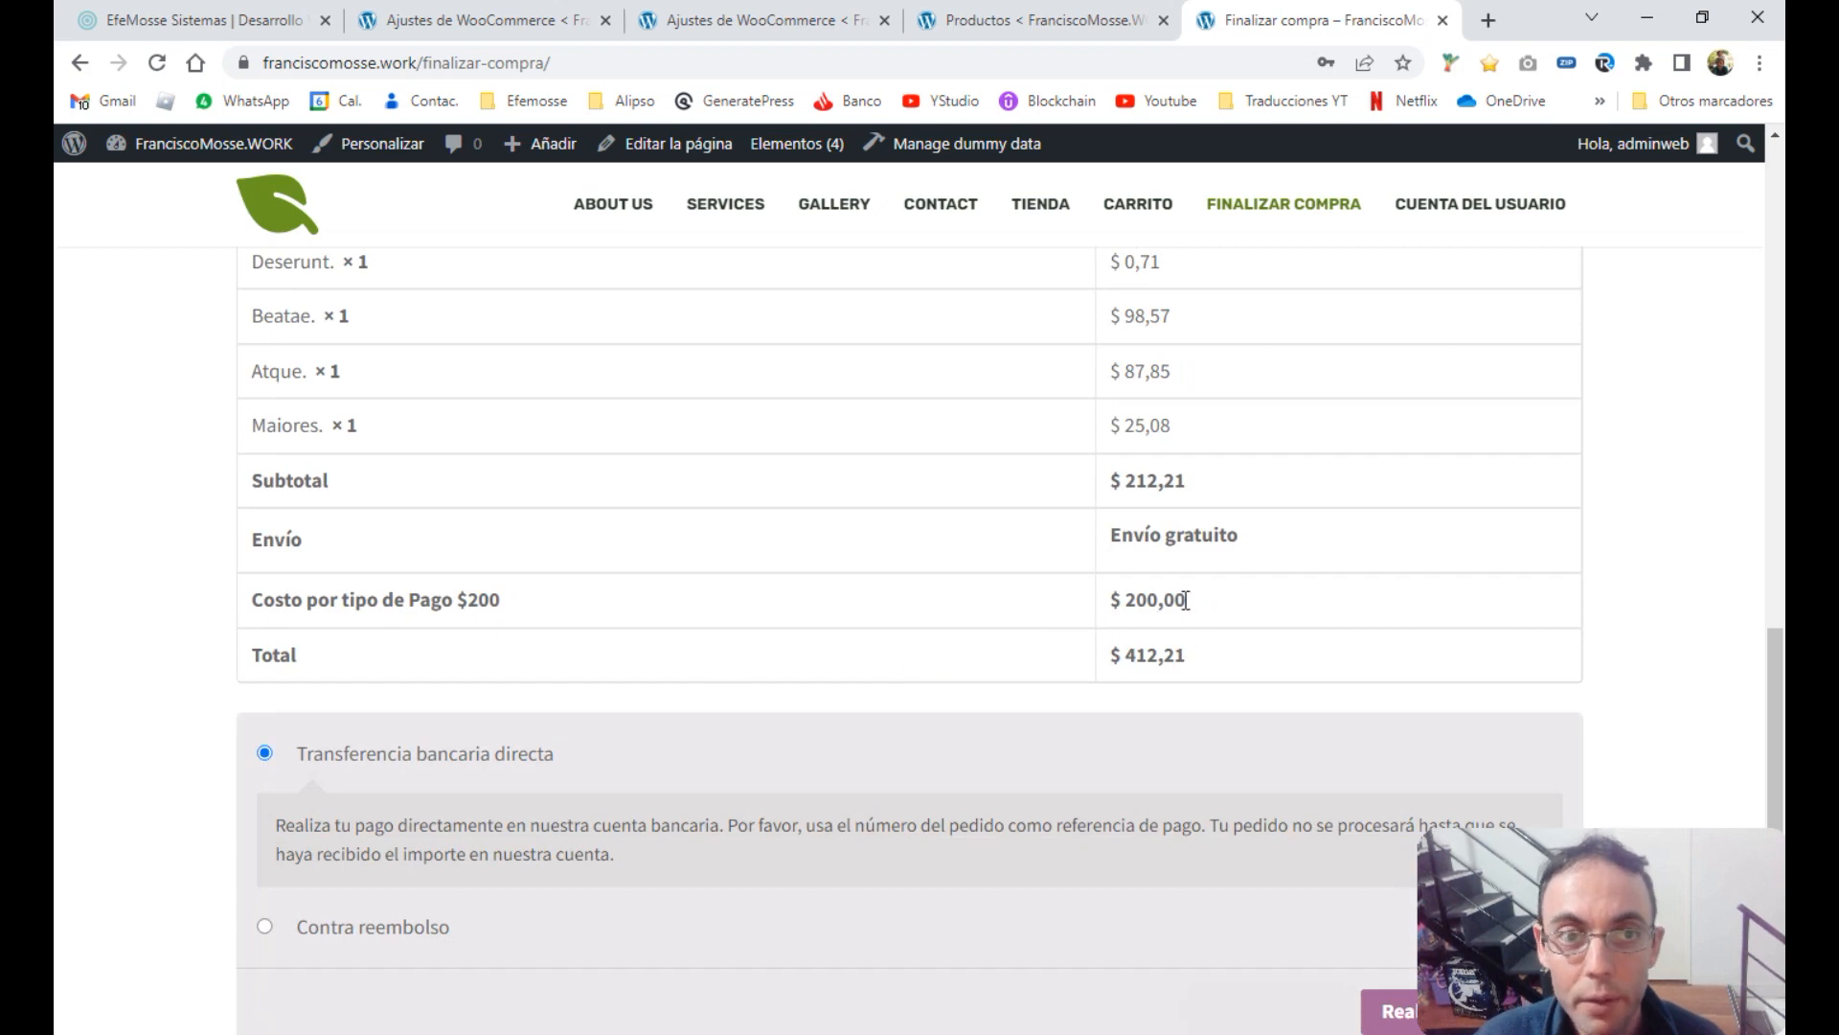
Change the Contra reembolso fee type to Porcentaje, keep the value at -25, and save the settings
click(507, 28)
scroll(636, 516, down, 2)
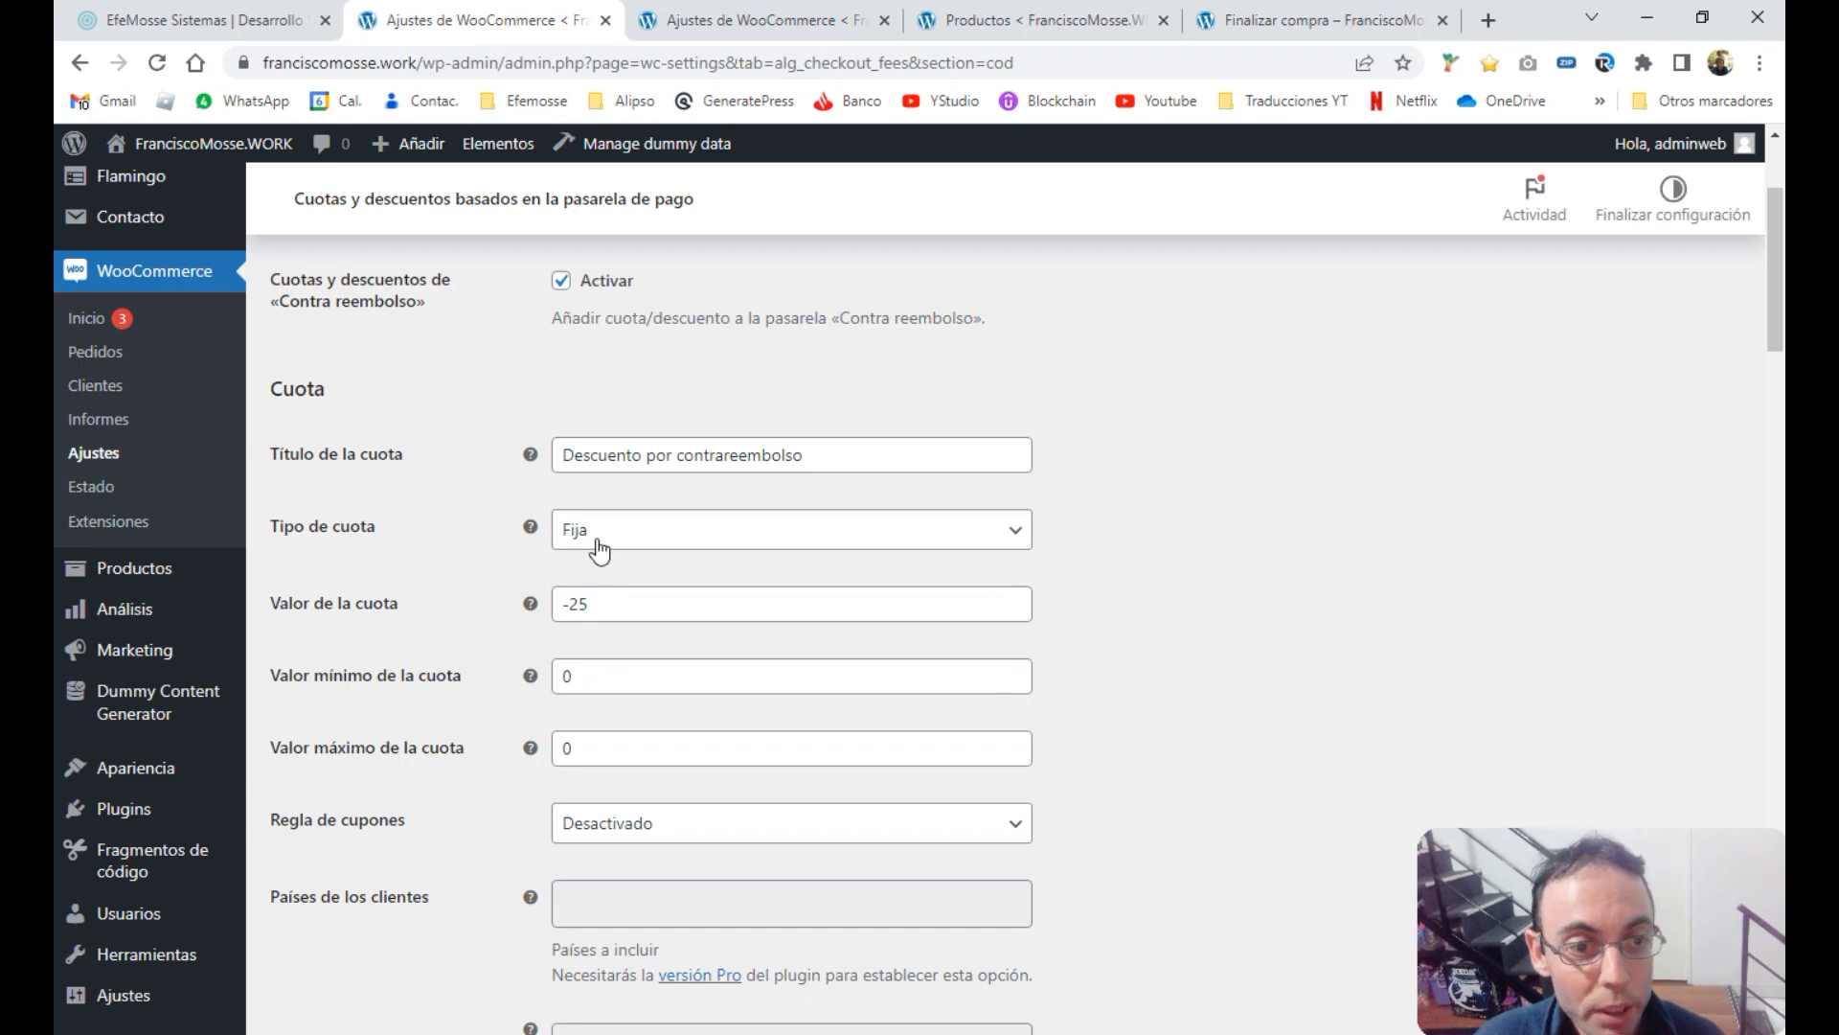
click(606, 539)
click(596, 586)
drag(606, 609, 546, 613)
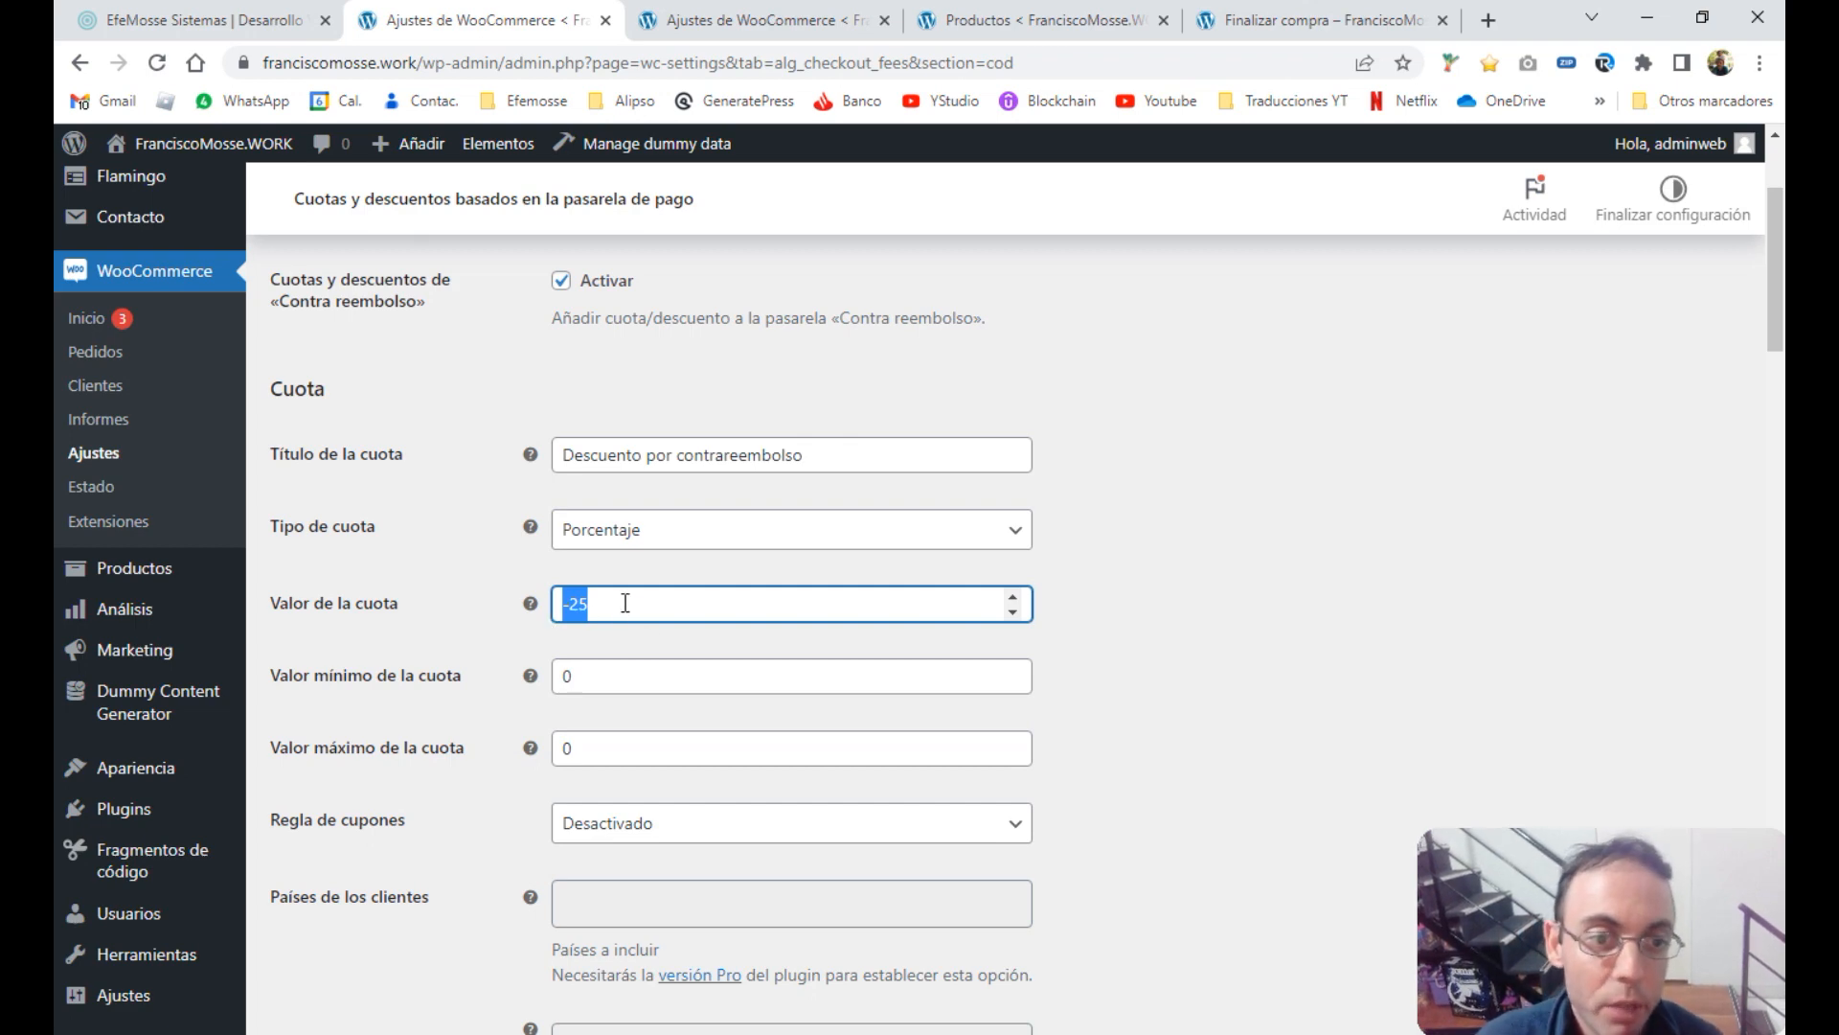
key(Return)
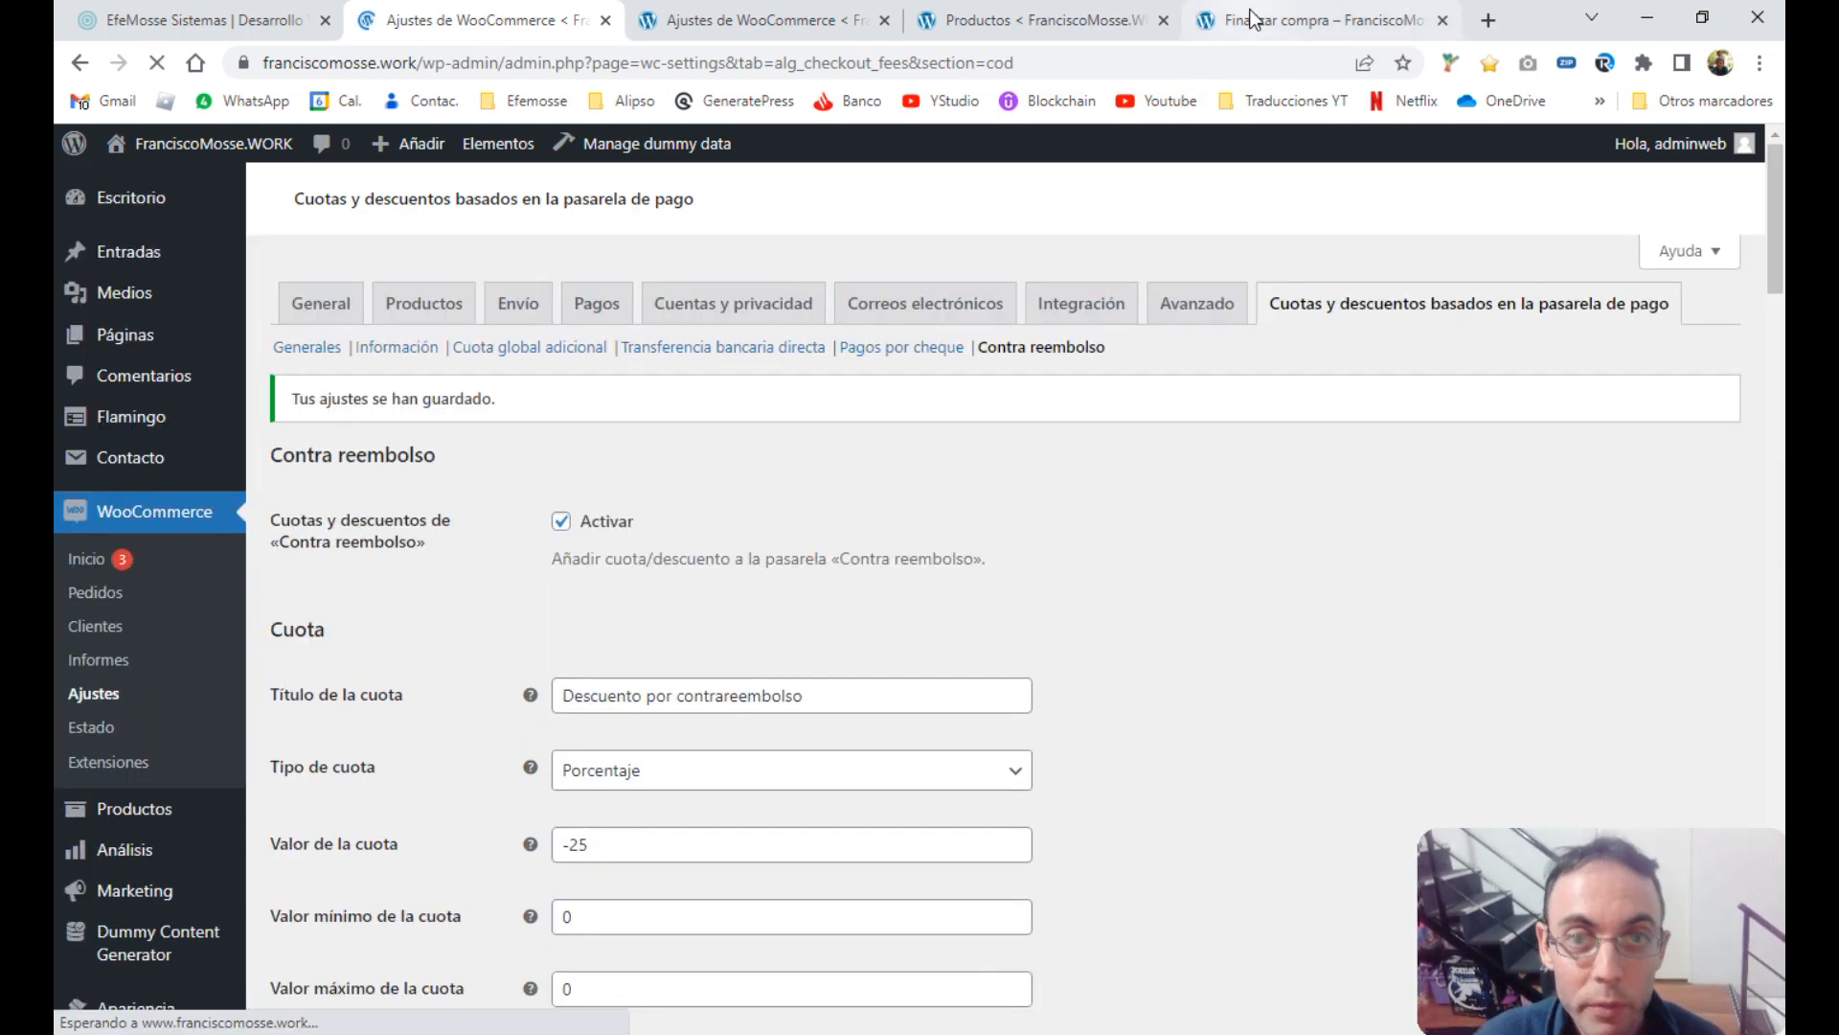
Reload the checkout page, select Contra reembolso, and compare its percentage discount with the order subtotal
click(1322, 20)
key(F5)
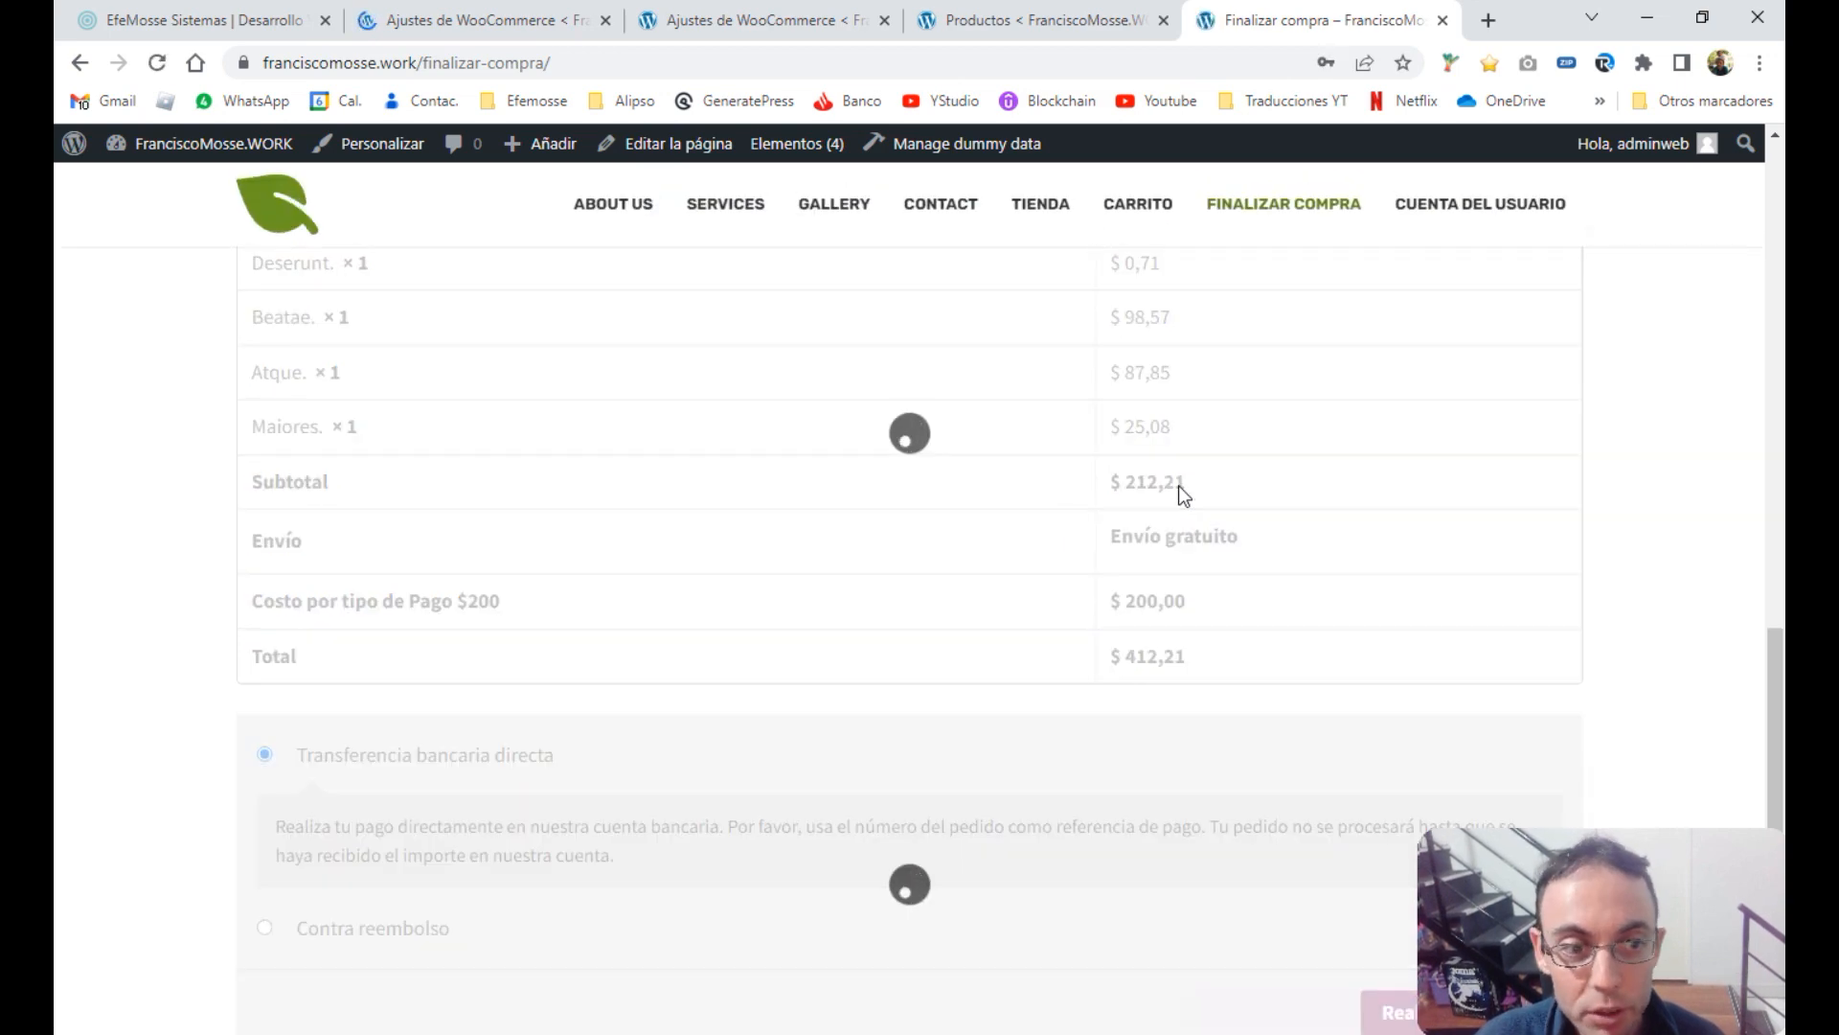
click(263, 927)
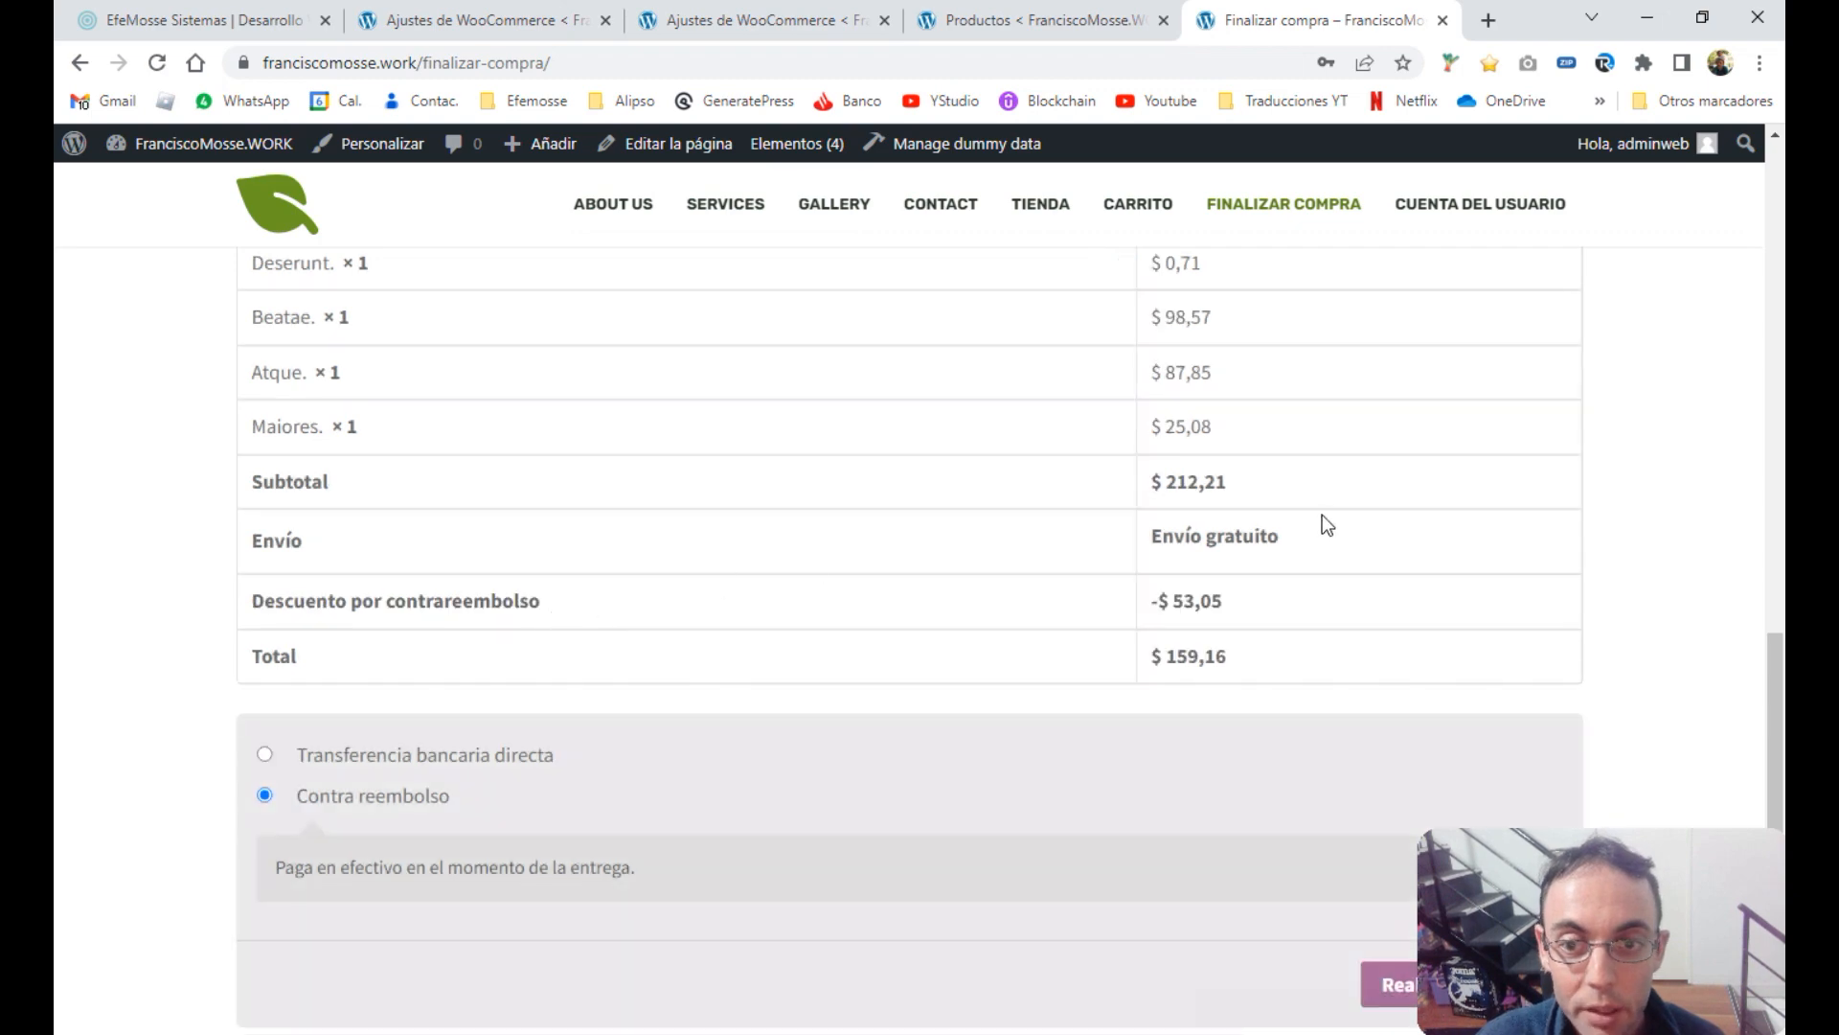
drag(1244, 485, 1155, 503)
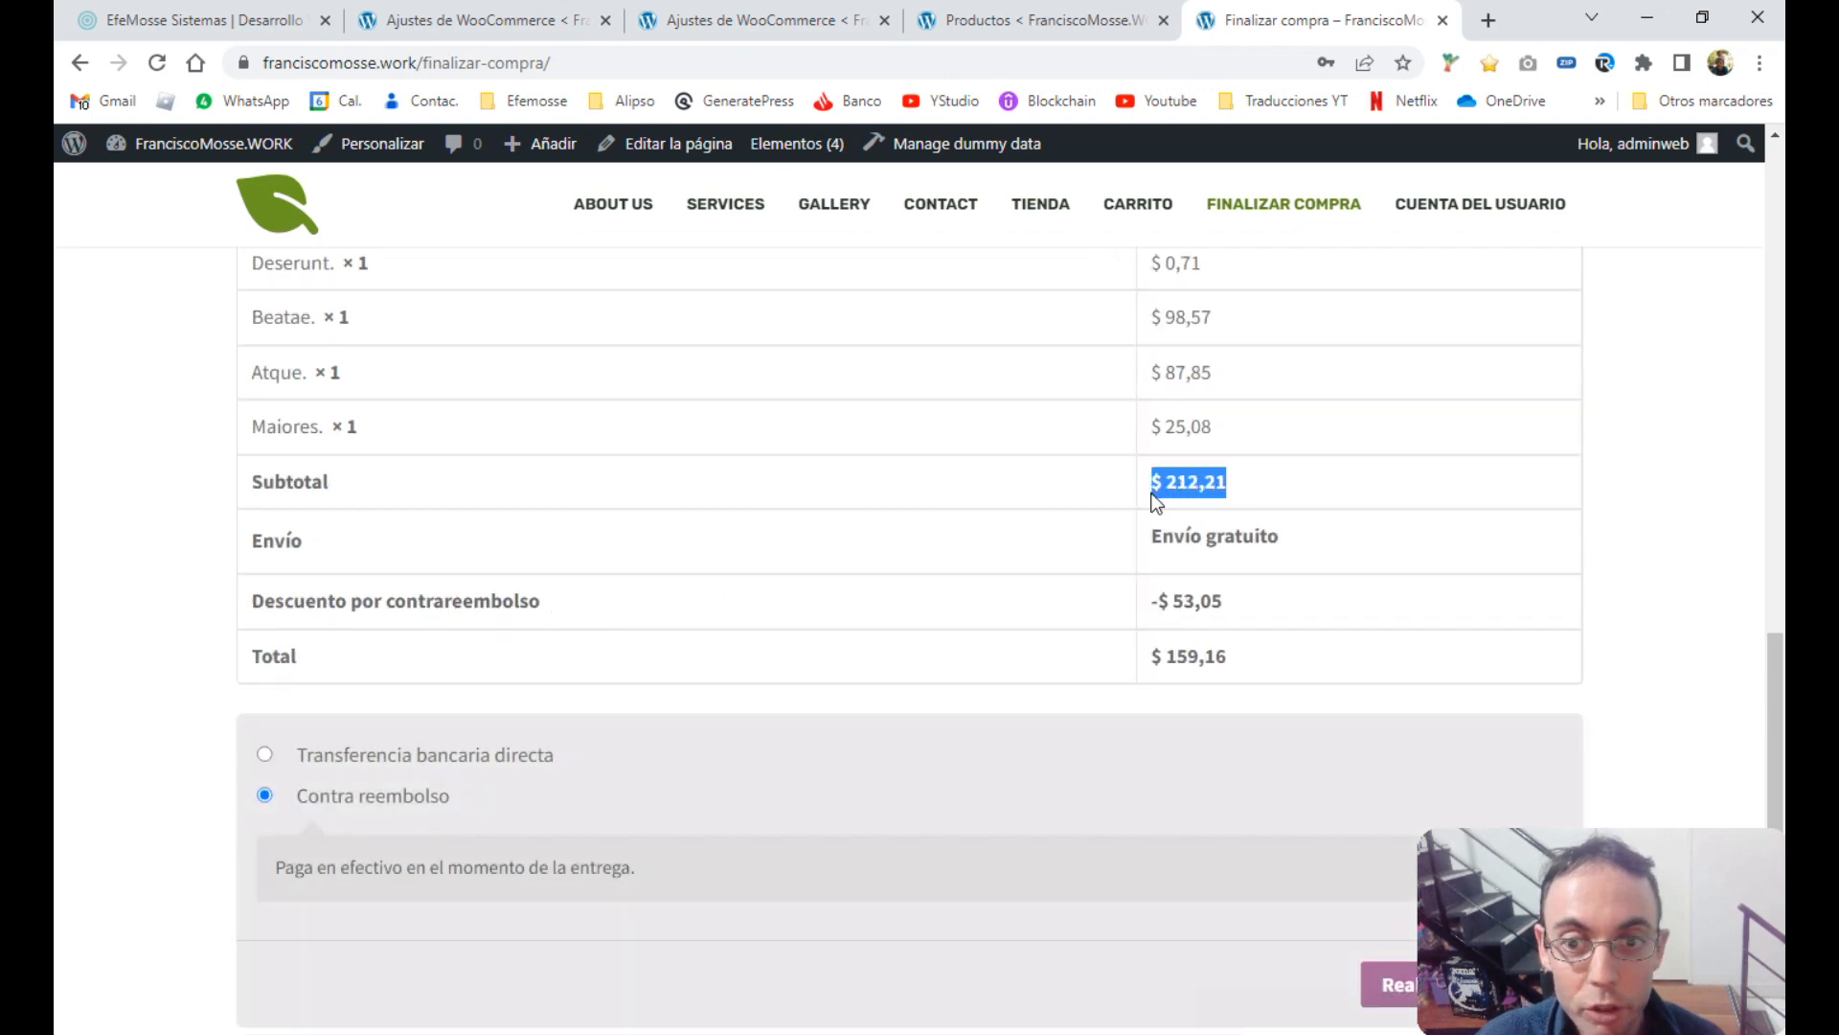
drag(1237, 607, 1151, 604)
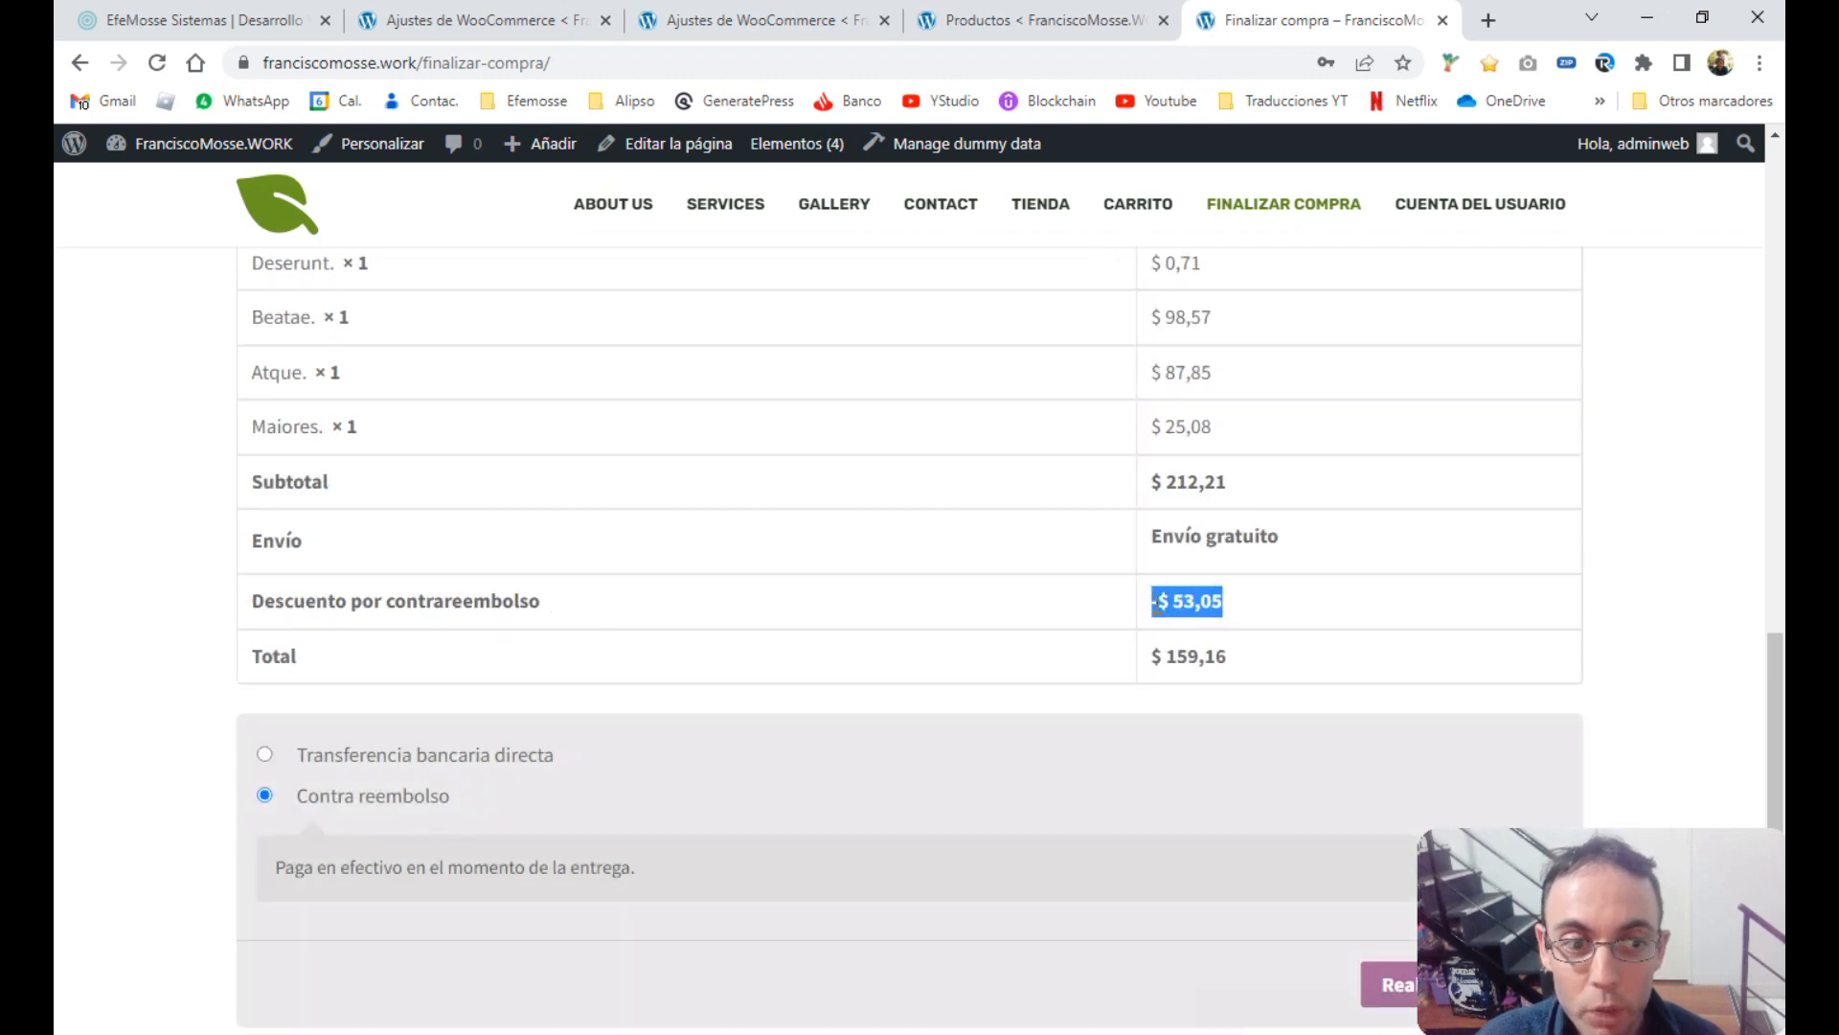
scroll(1155, 605, down, 3)
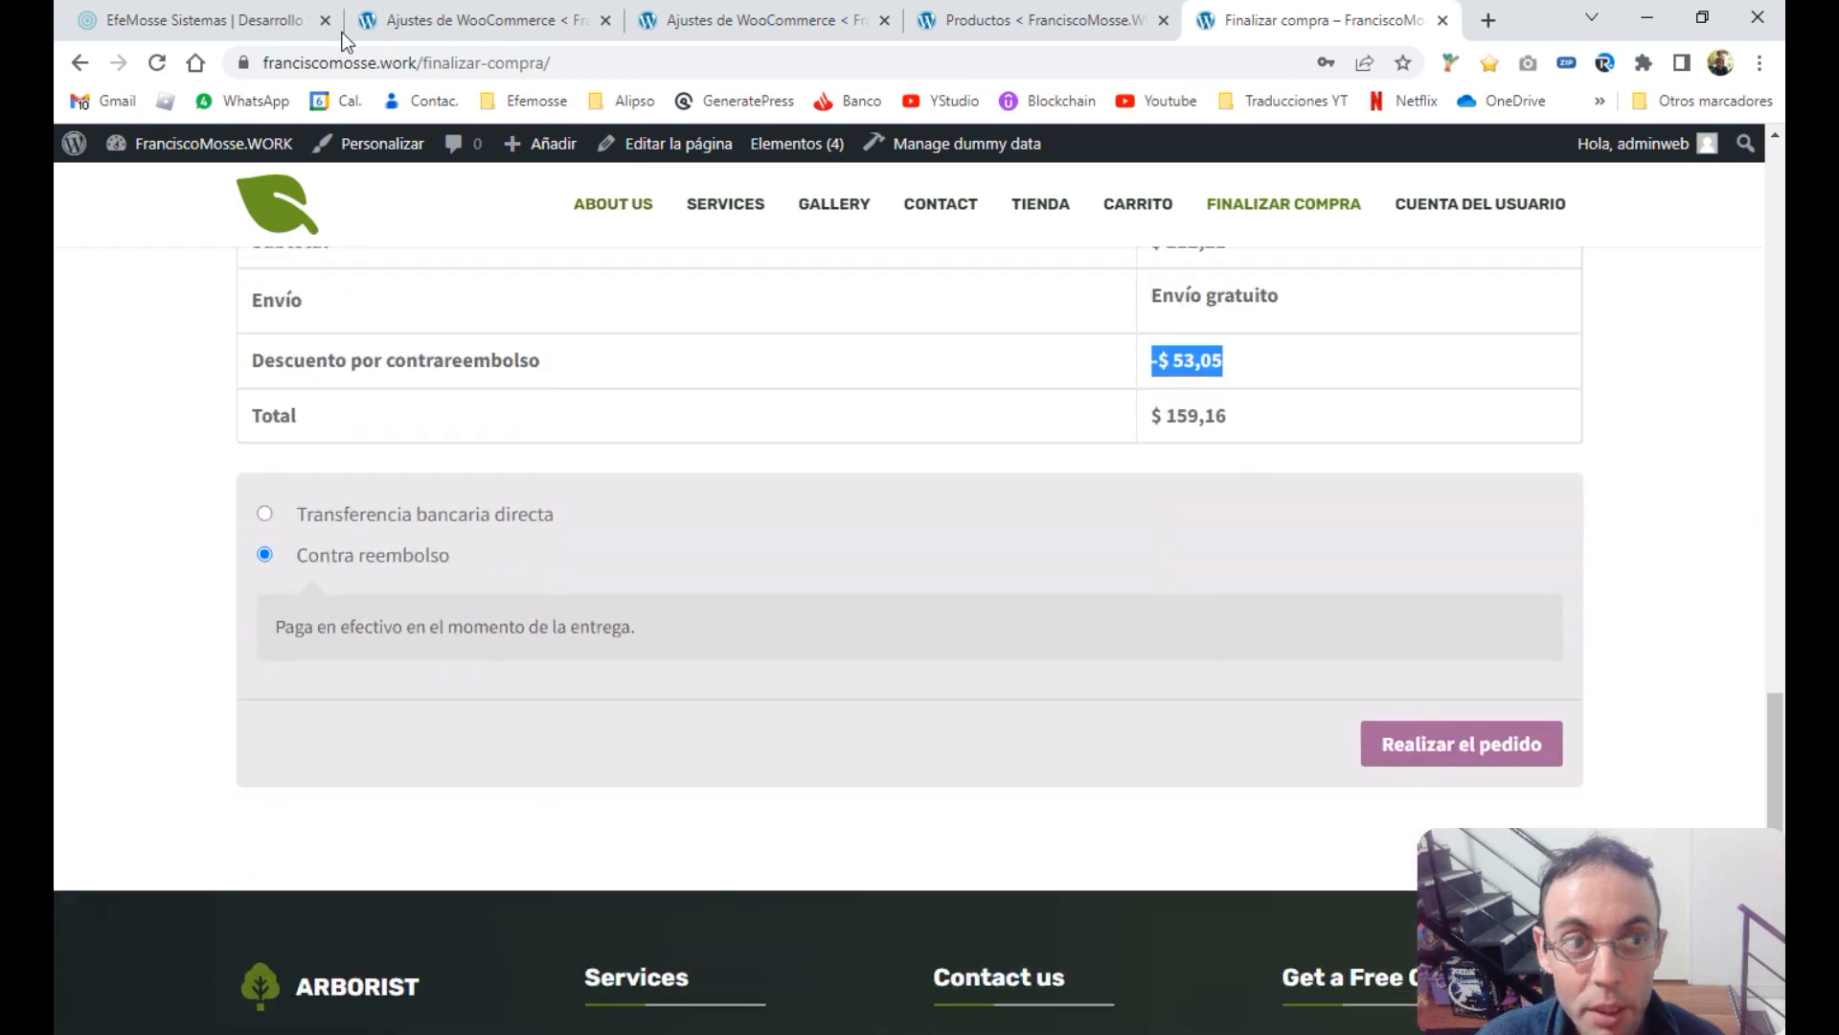
Review the Contra reembolso fee type options and fee value, and the fields of the "Cuota adicional (opcional)" section
click(492, 27)
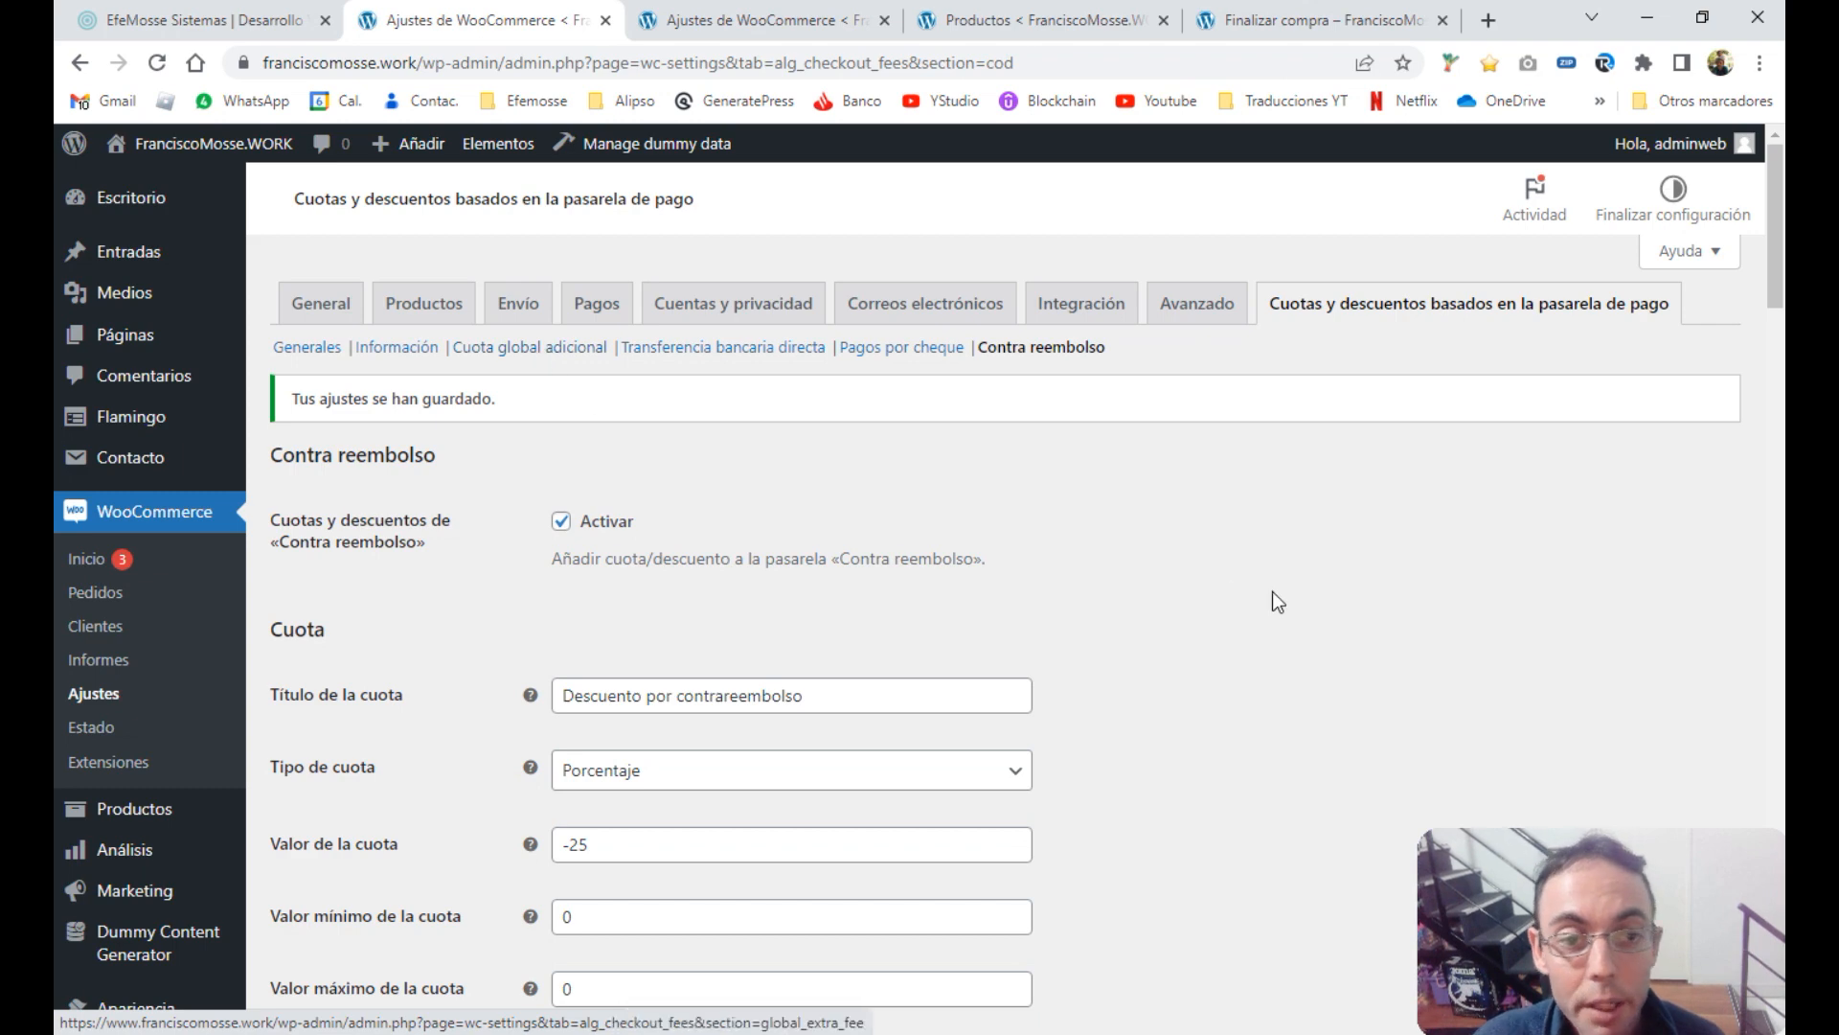
scroll(612, 310, down, 2)
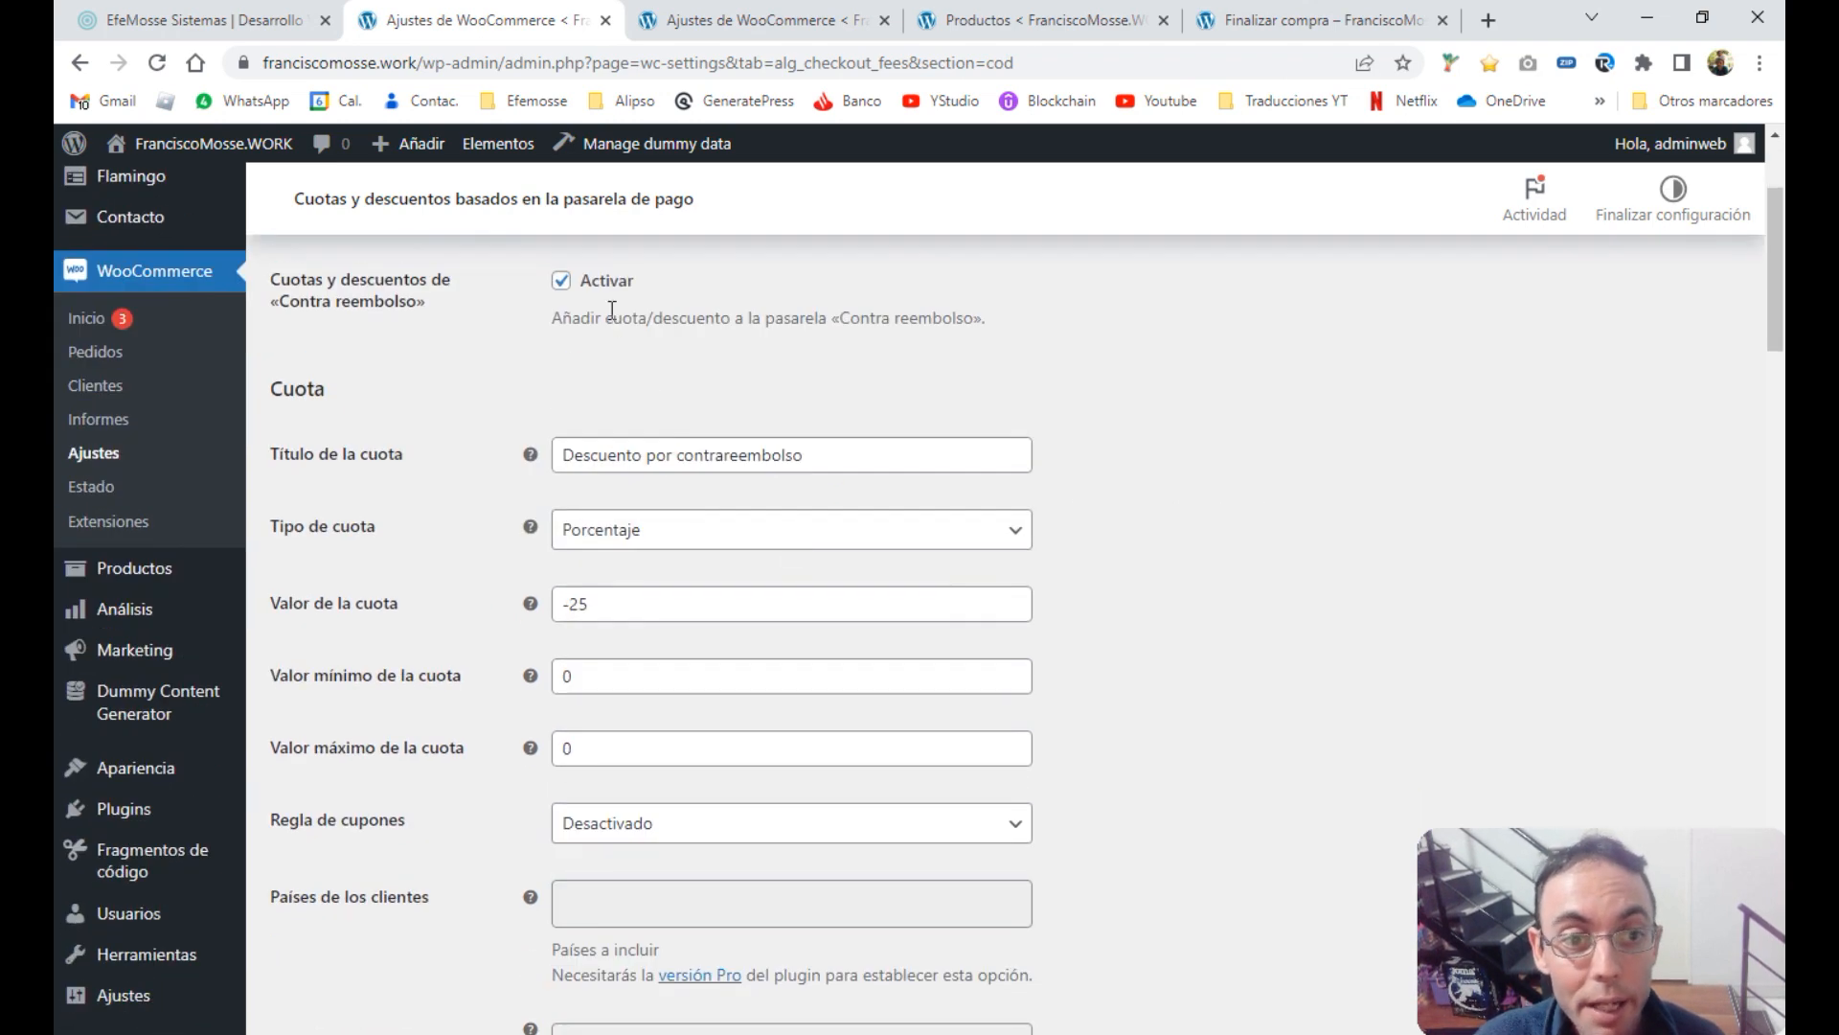
click(613, 544)
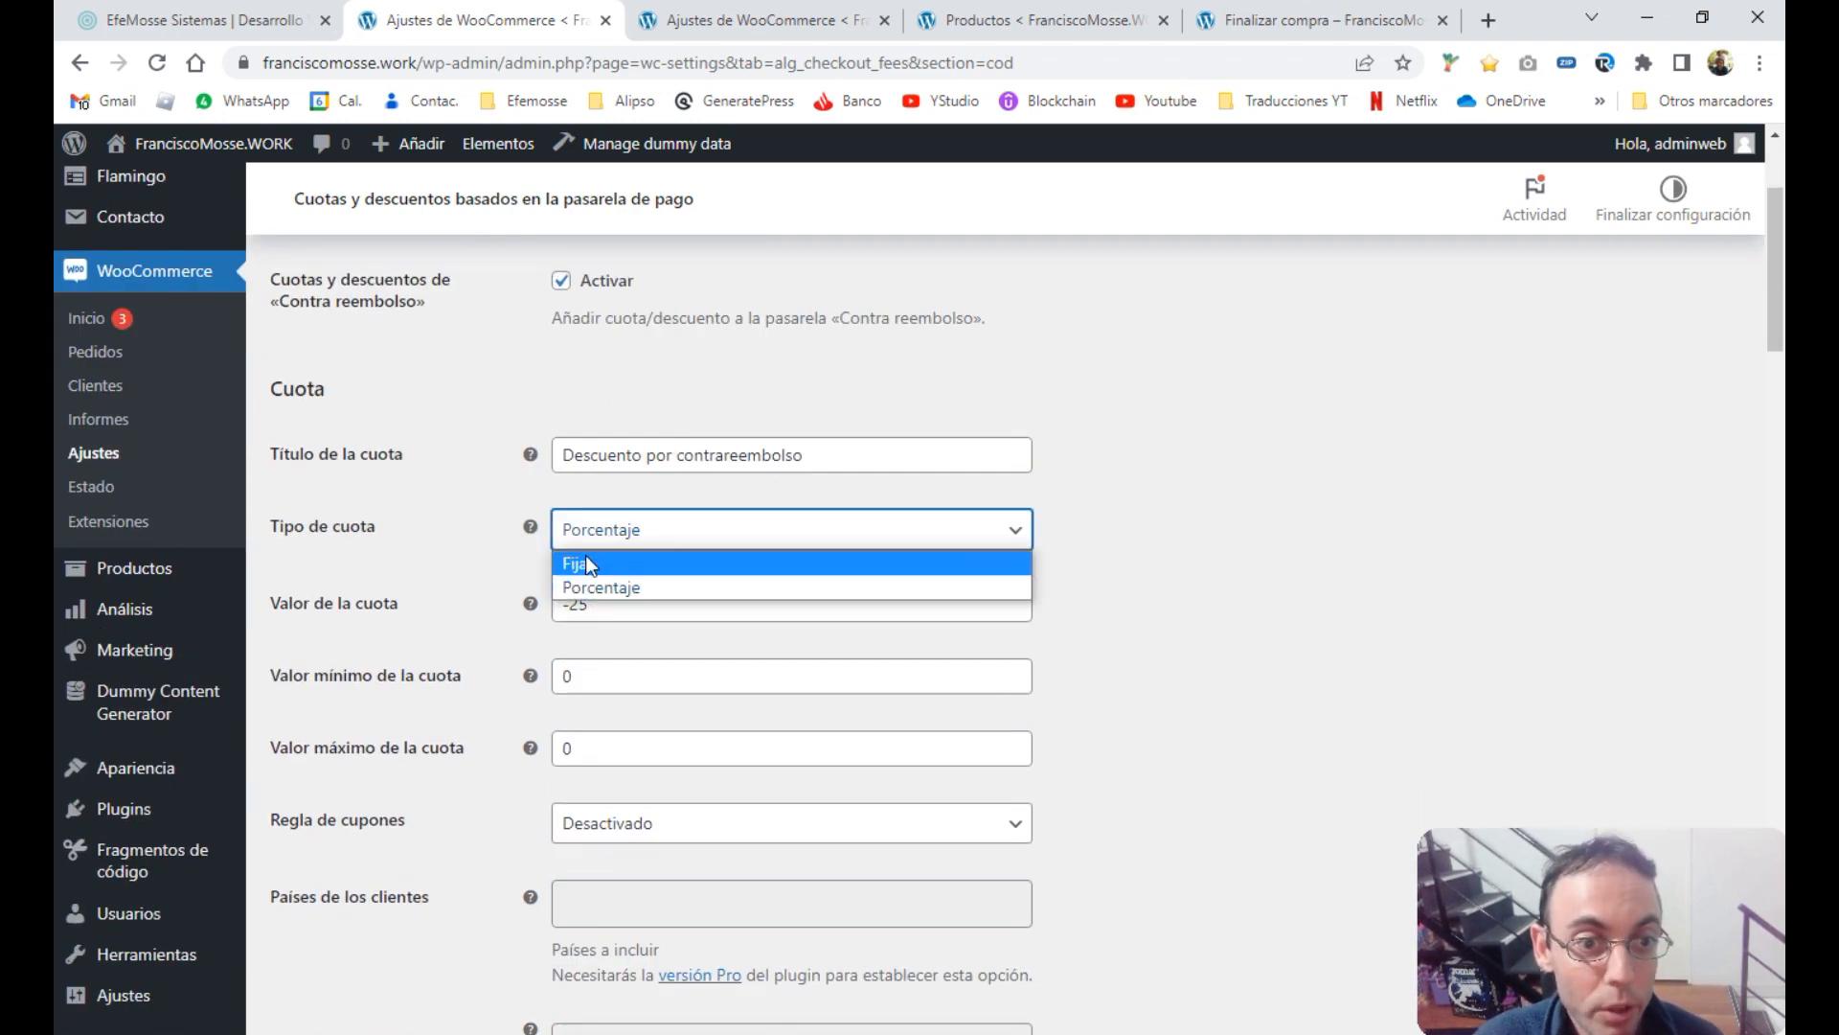
click(586, 588)
drag(695, 604, 536, 610)
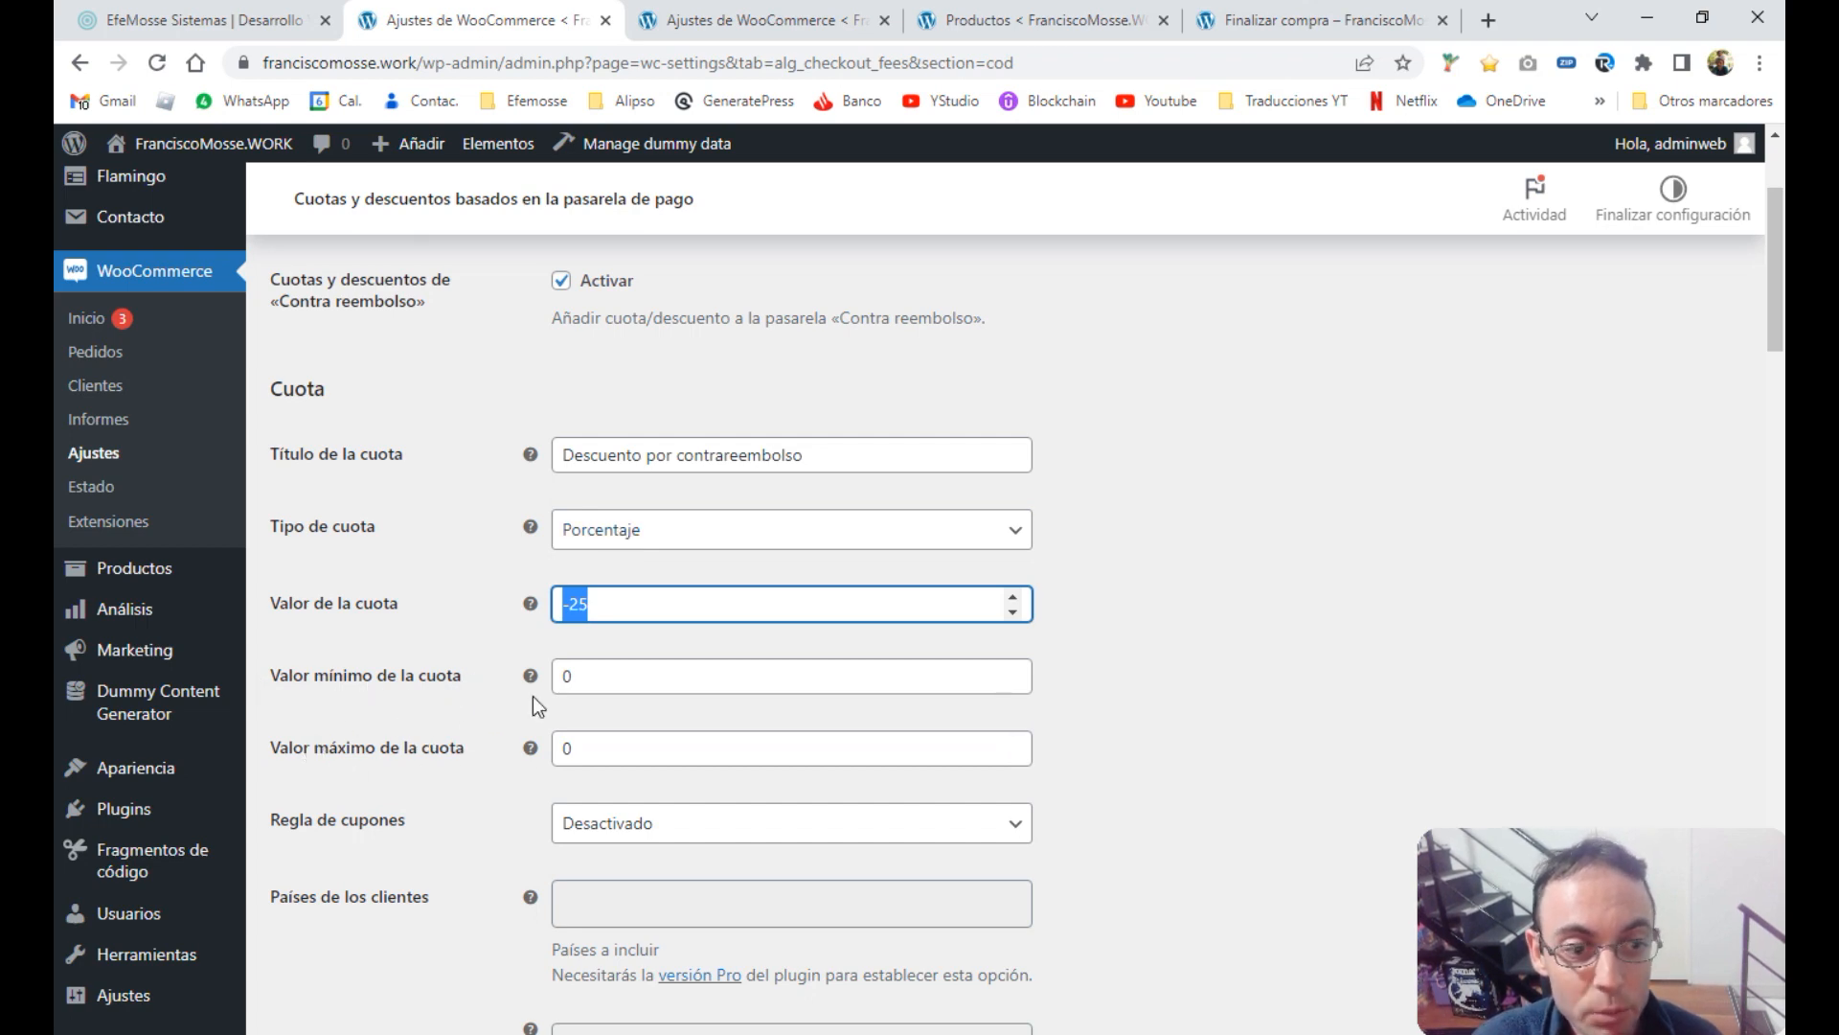
scroll(1284, 608, down, 12)
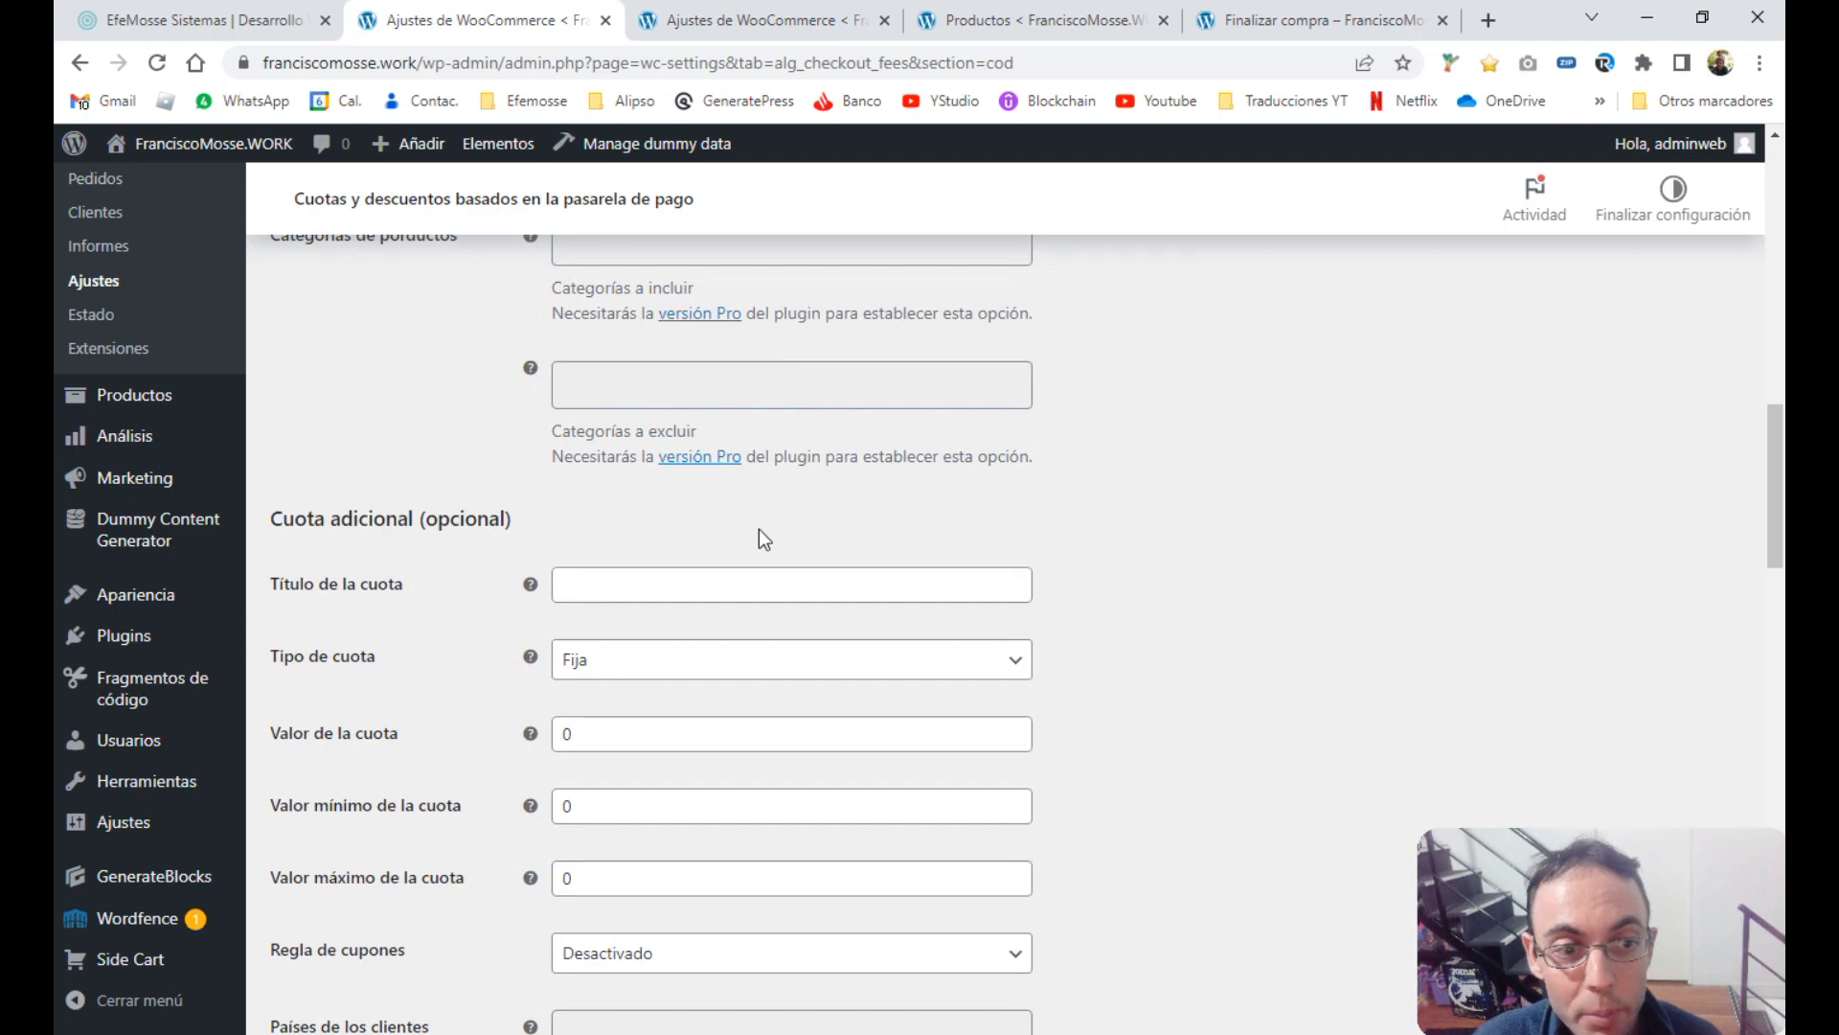
scroll(758, 536, down, 3)
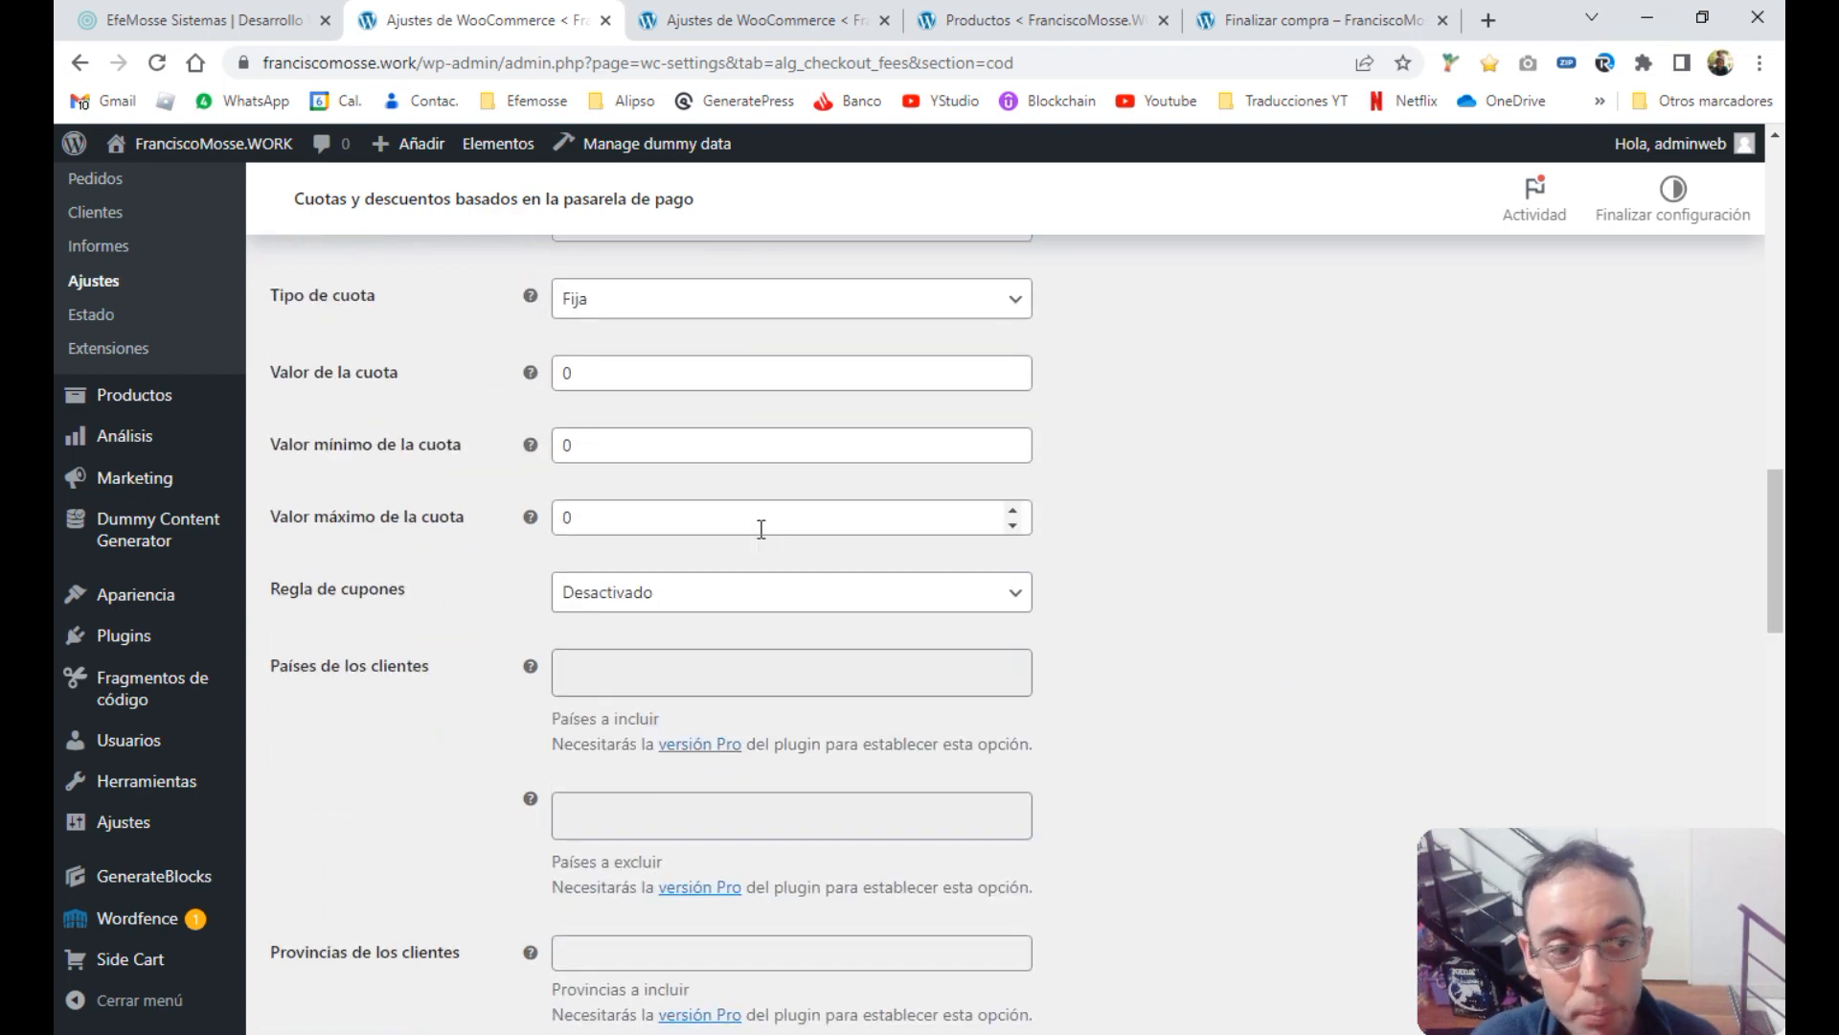
scroll(761, 529, down, 1)
scroll(760, 529, up, 2)
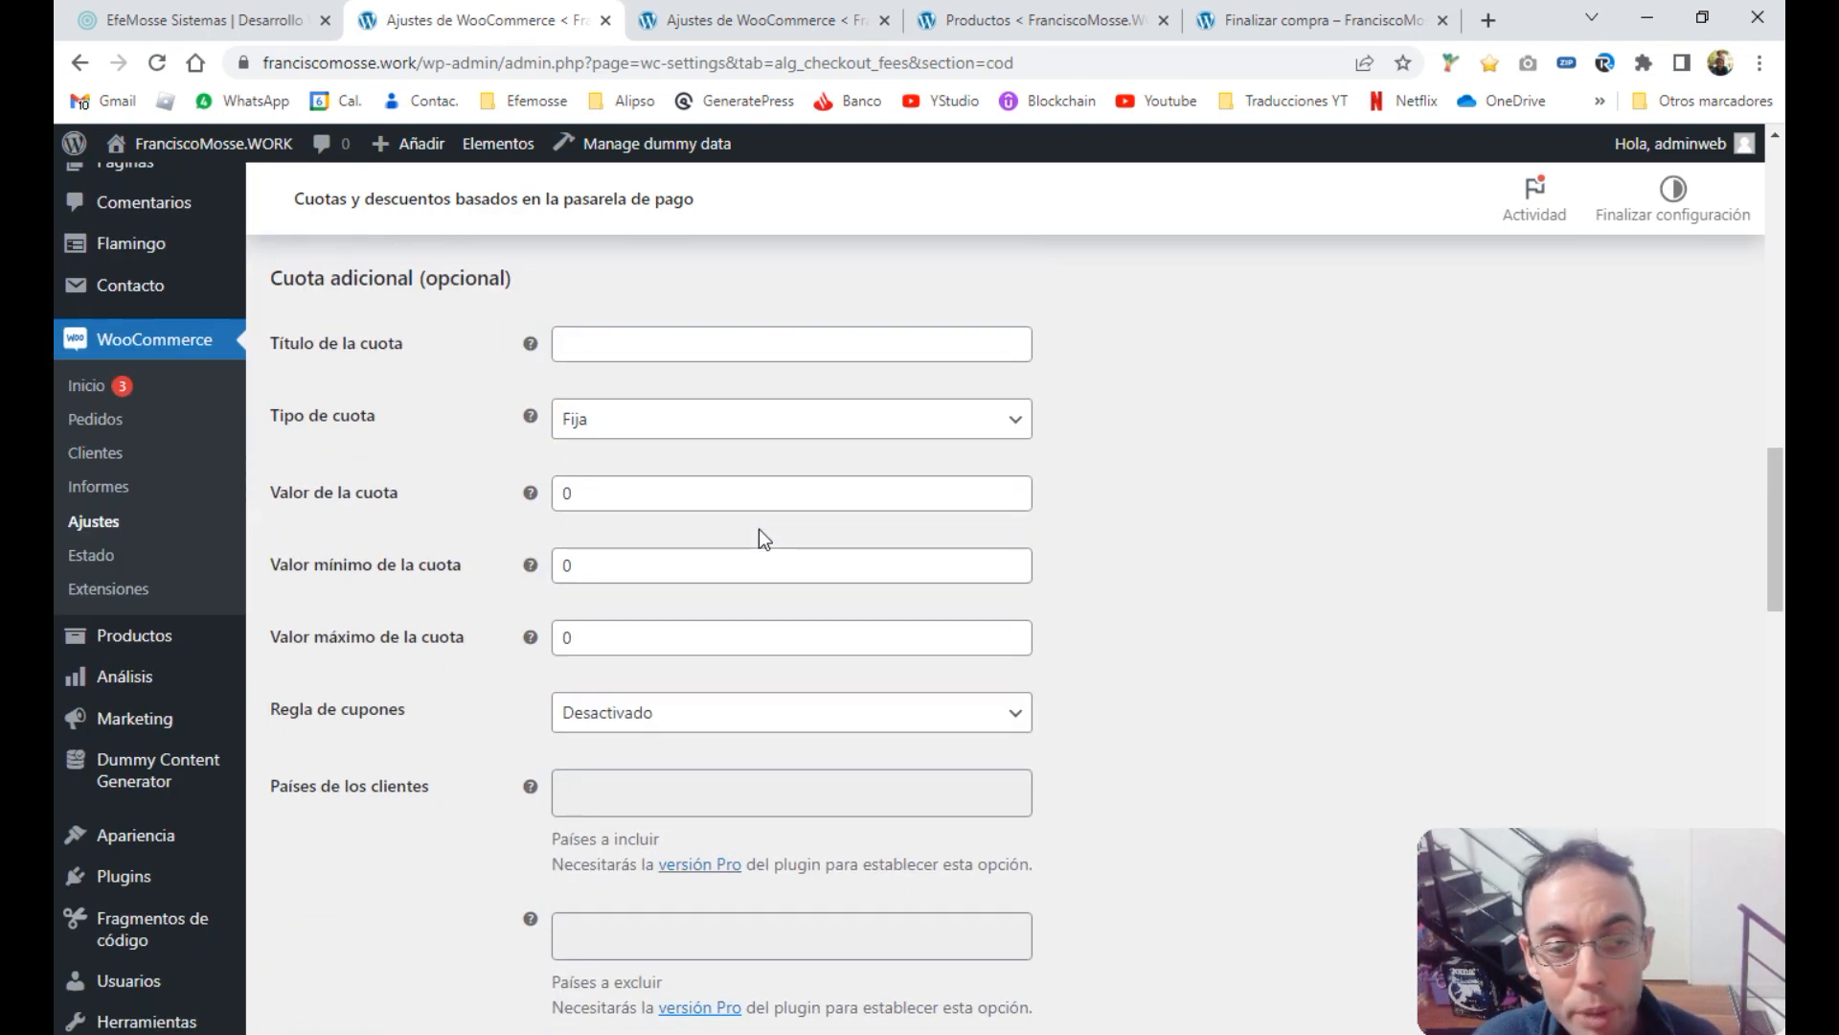
scroll(759, 529, down, 2)
scroll(758, 529, up, 16)
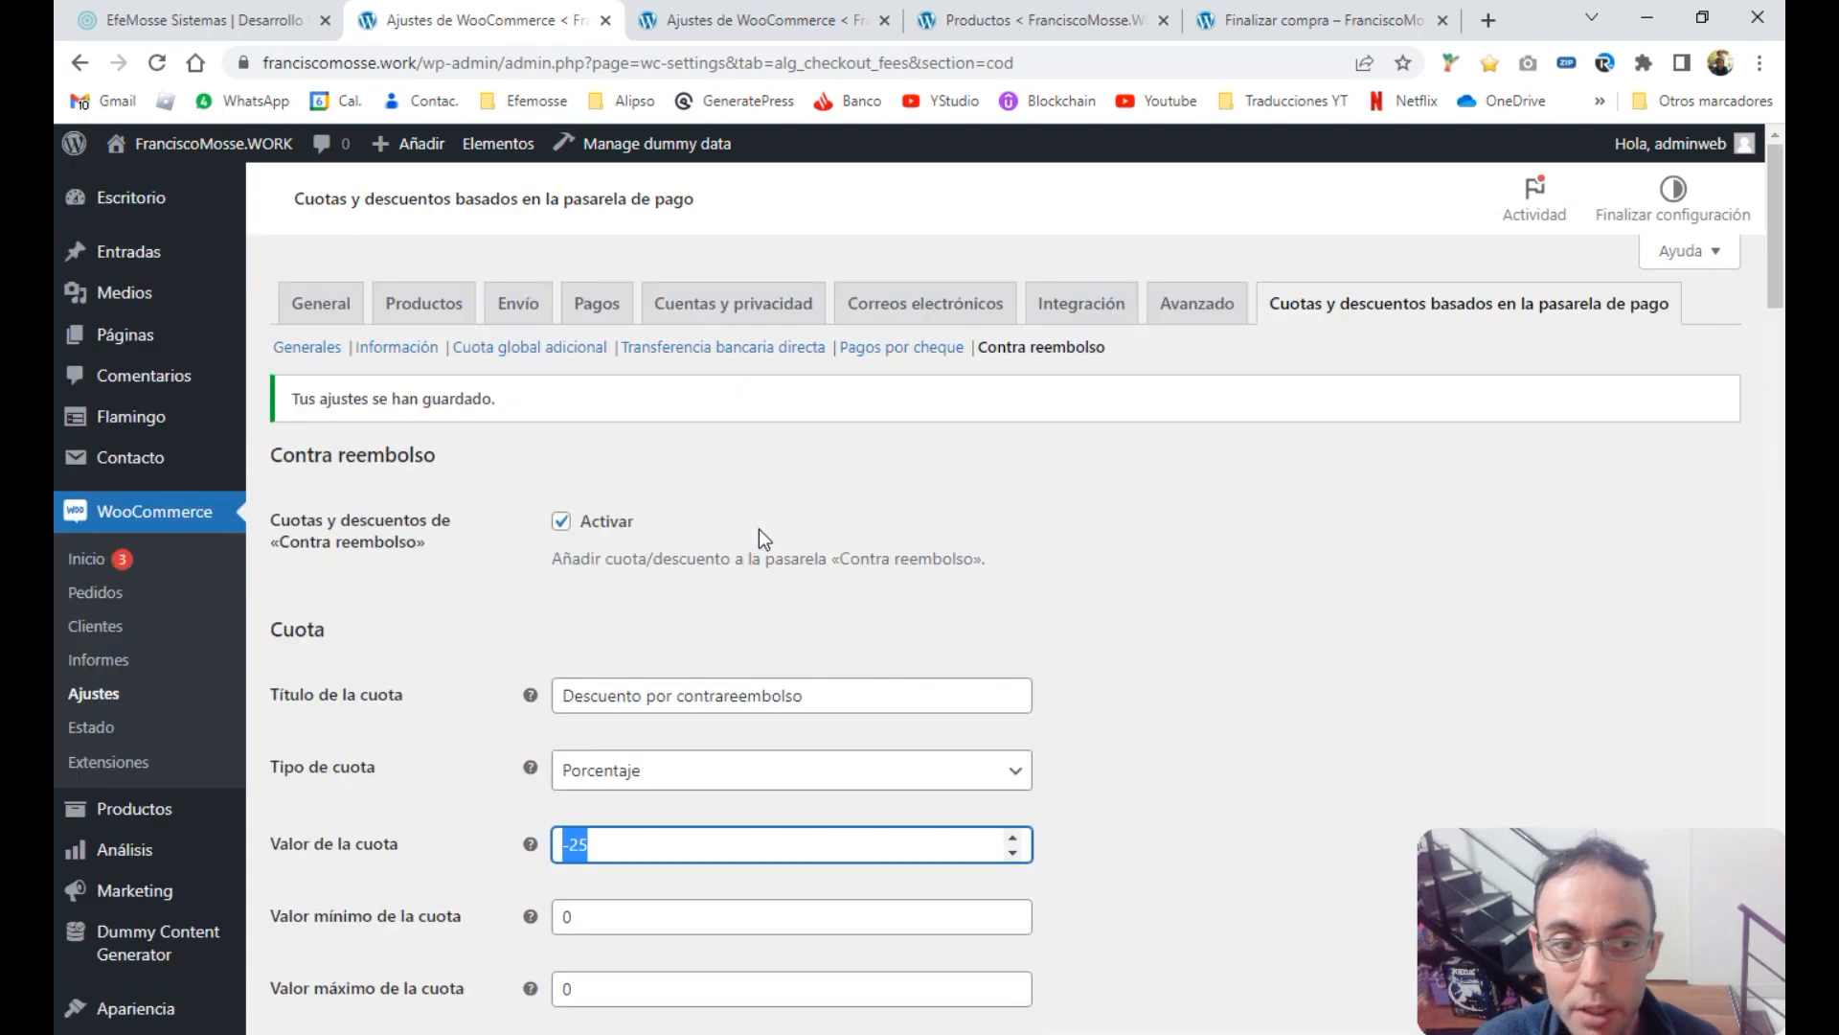